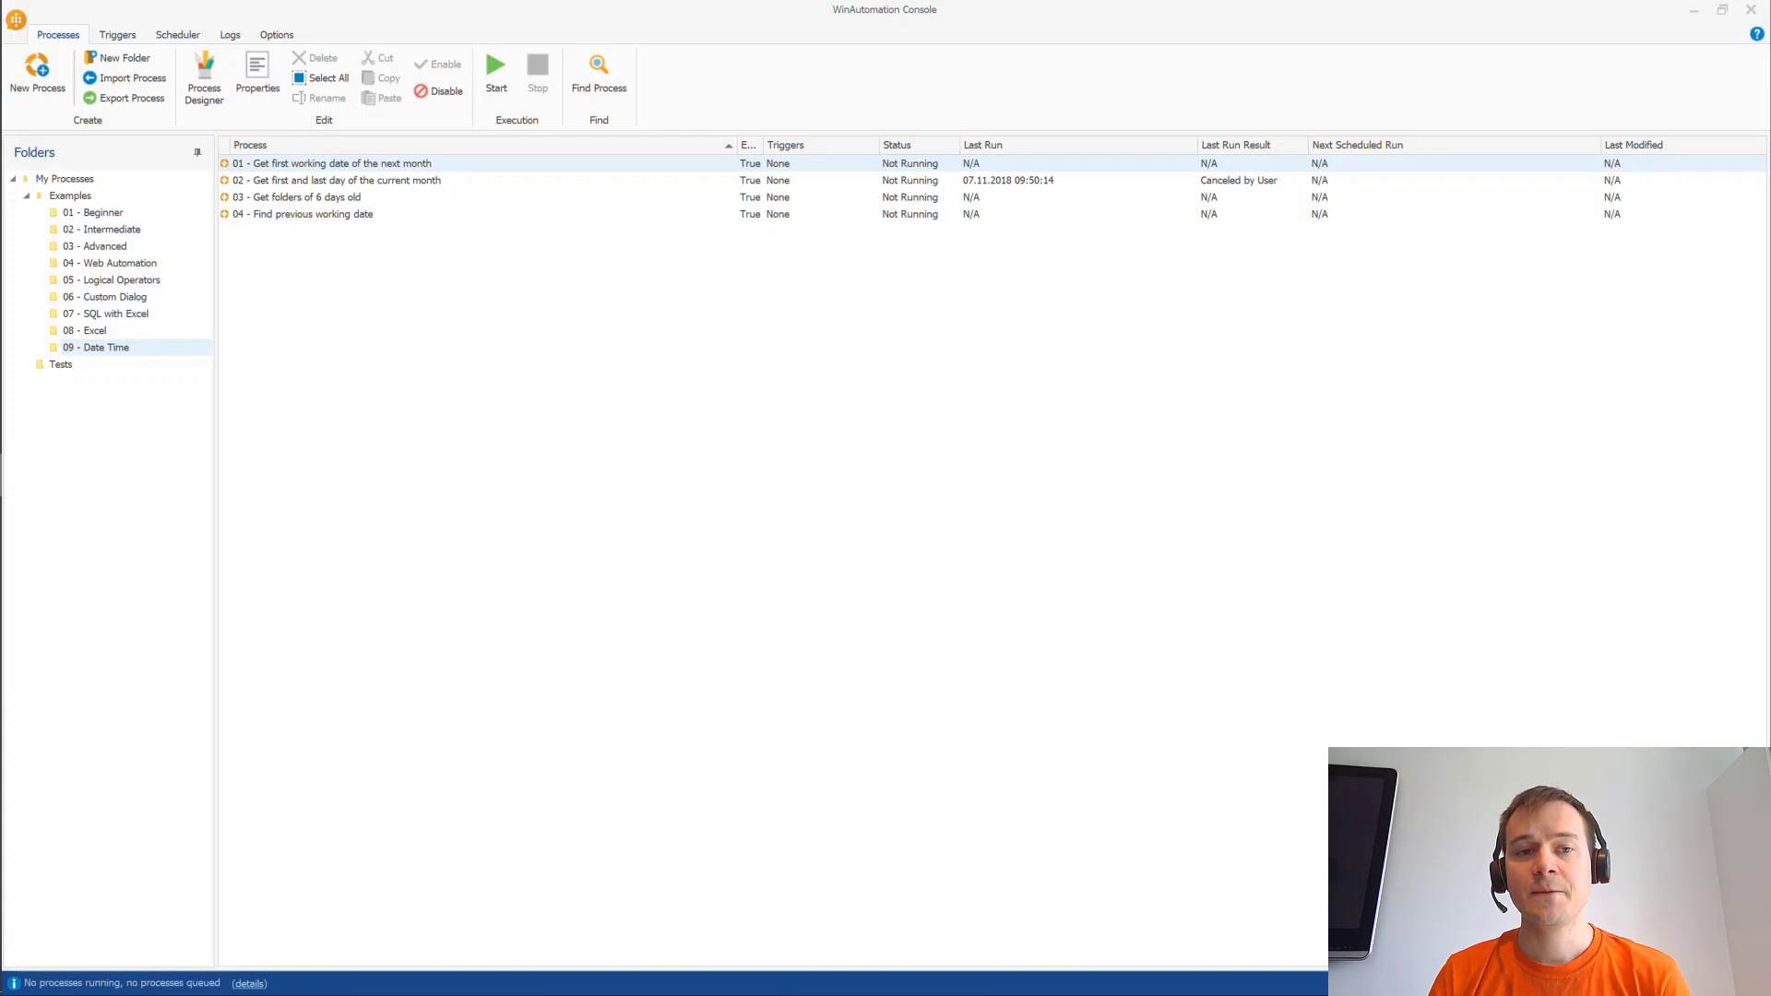
- Glance at the Microsoft docs page in the browser, then return to the WinAutomation Console
key("alt+Tab")
key("Tab")
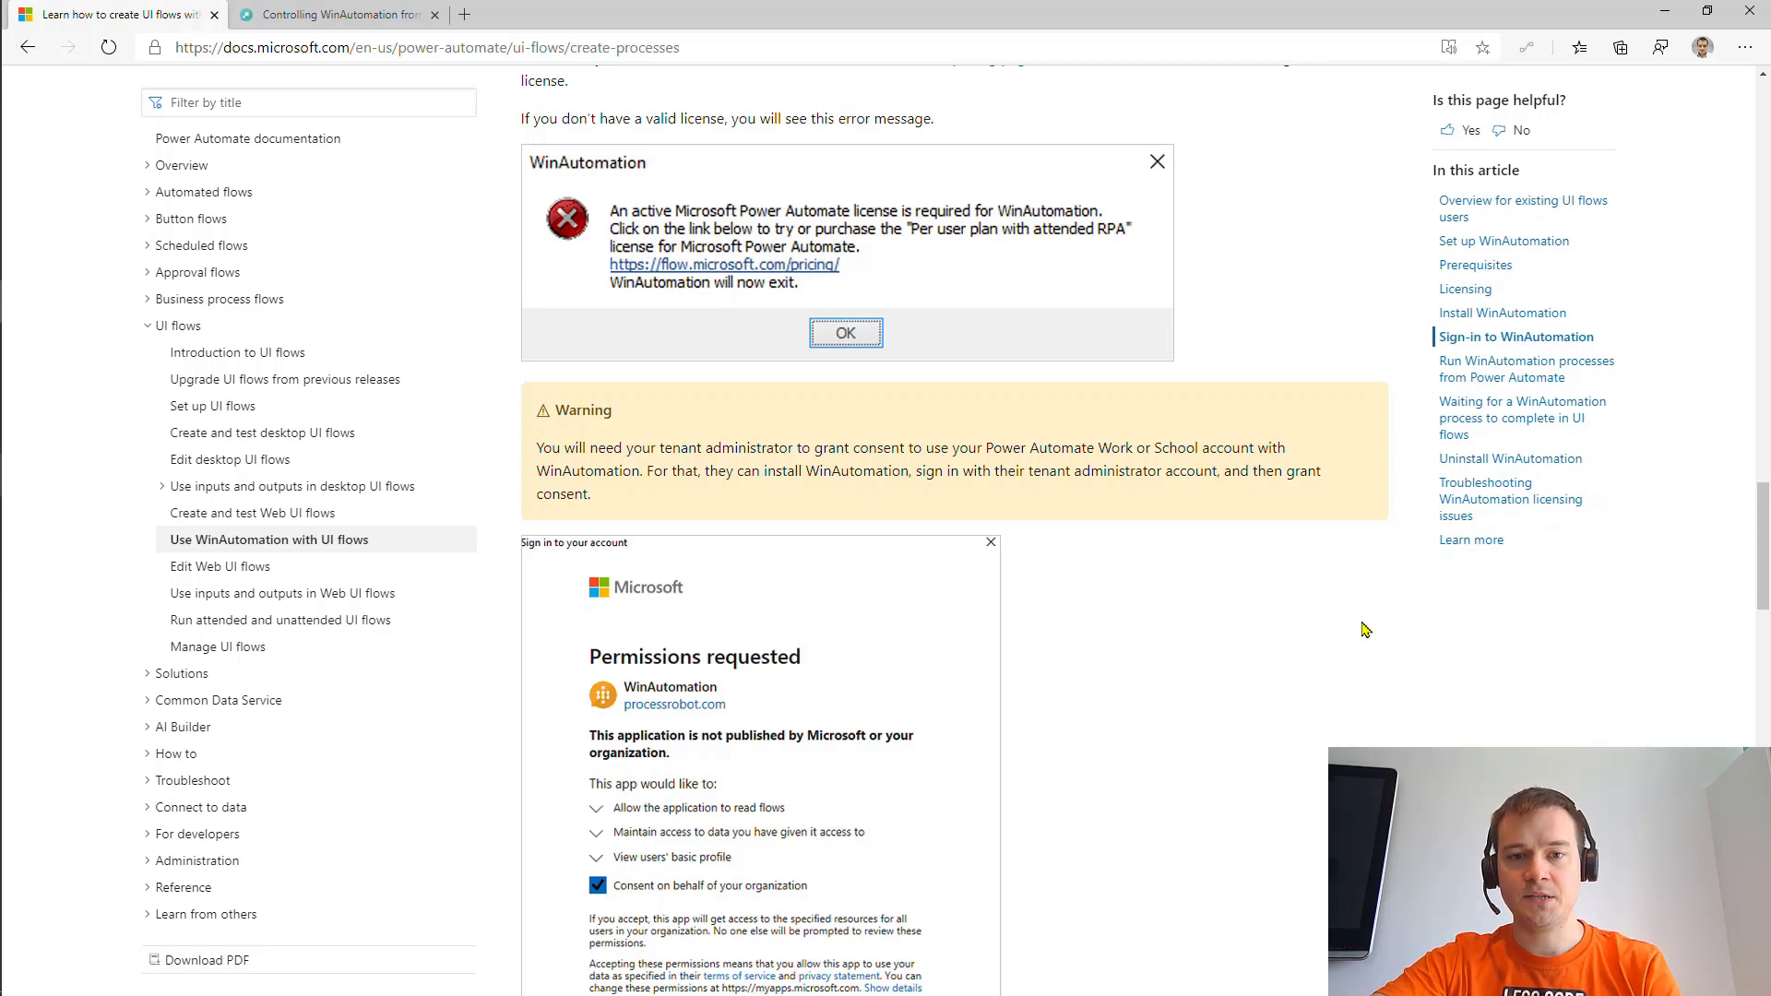
key("alt+Tab")
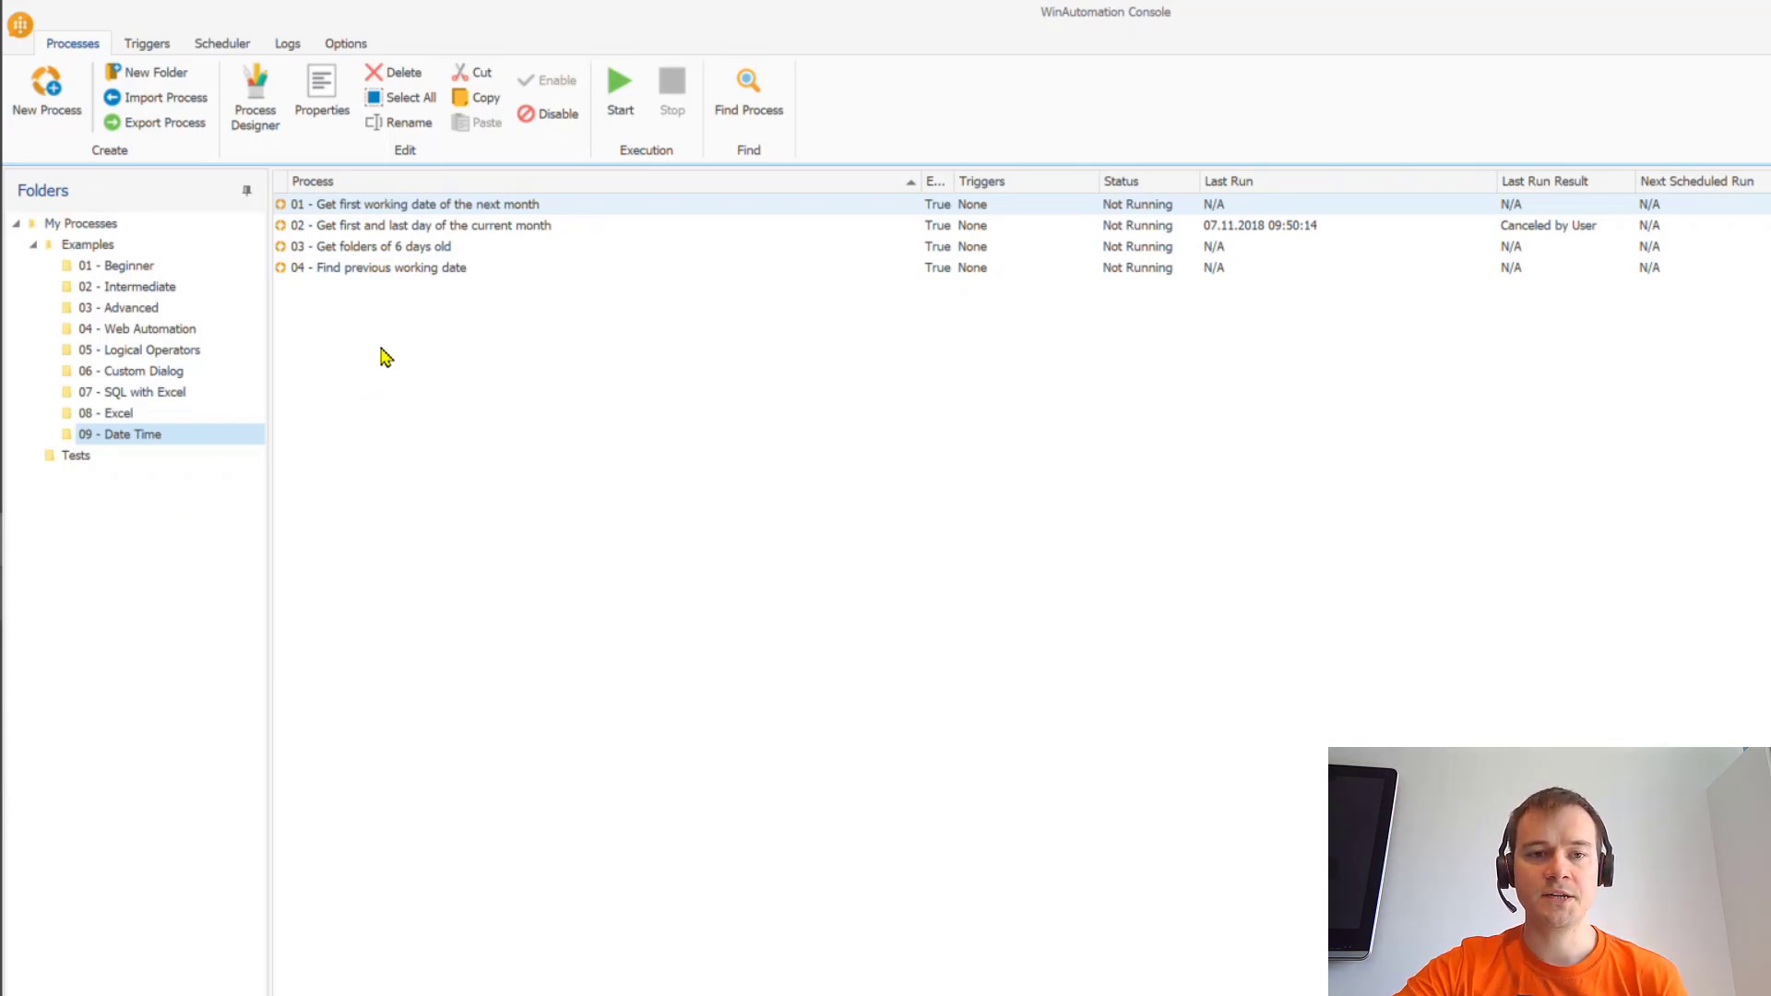
mouse_move(137, 435)
left_mouse_down()
mouse_move(166, 318)
mouse_move(169, 426)
mouse_move(130, 432)
left_mouse_up()
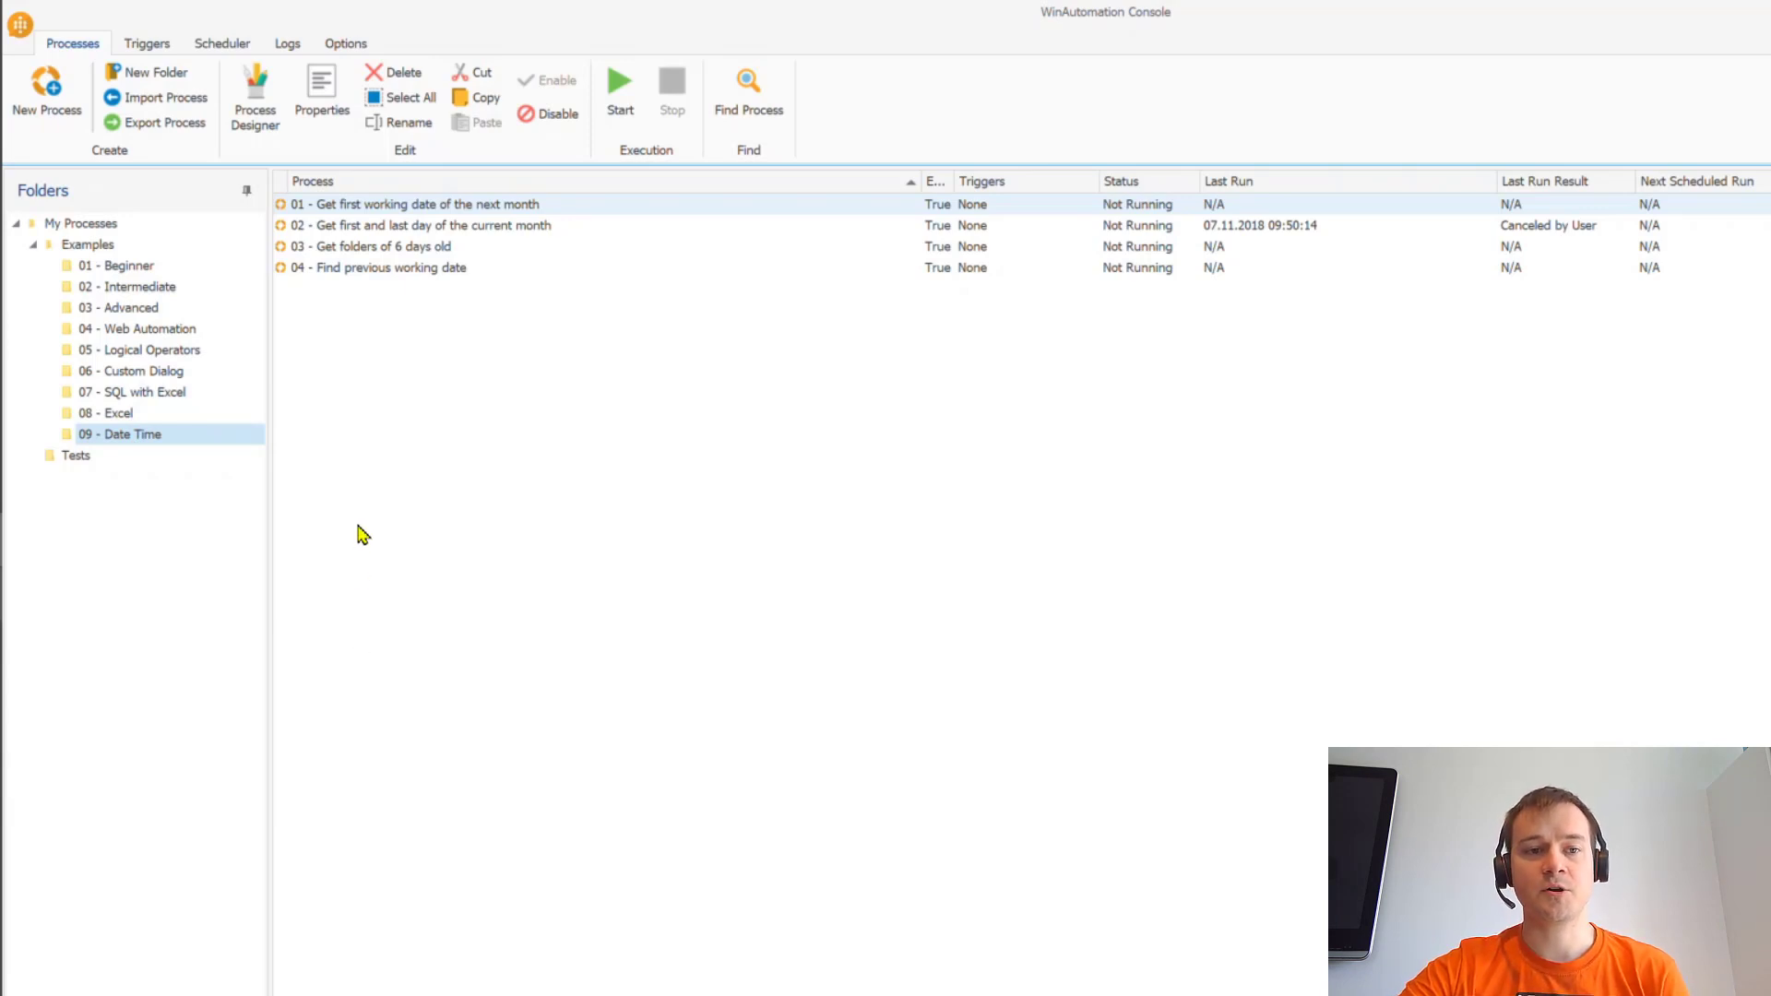
- Step through the Examples subfolders 01 - Beginner to 07, ending on 08 - Excel
left_click(121, 248)
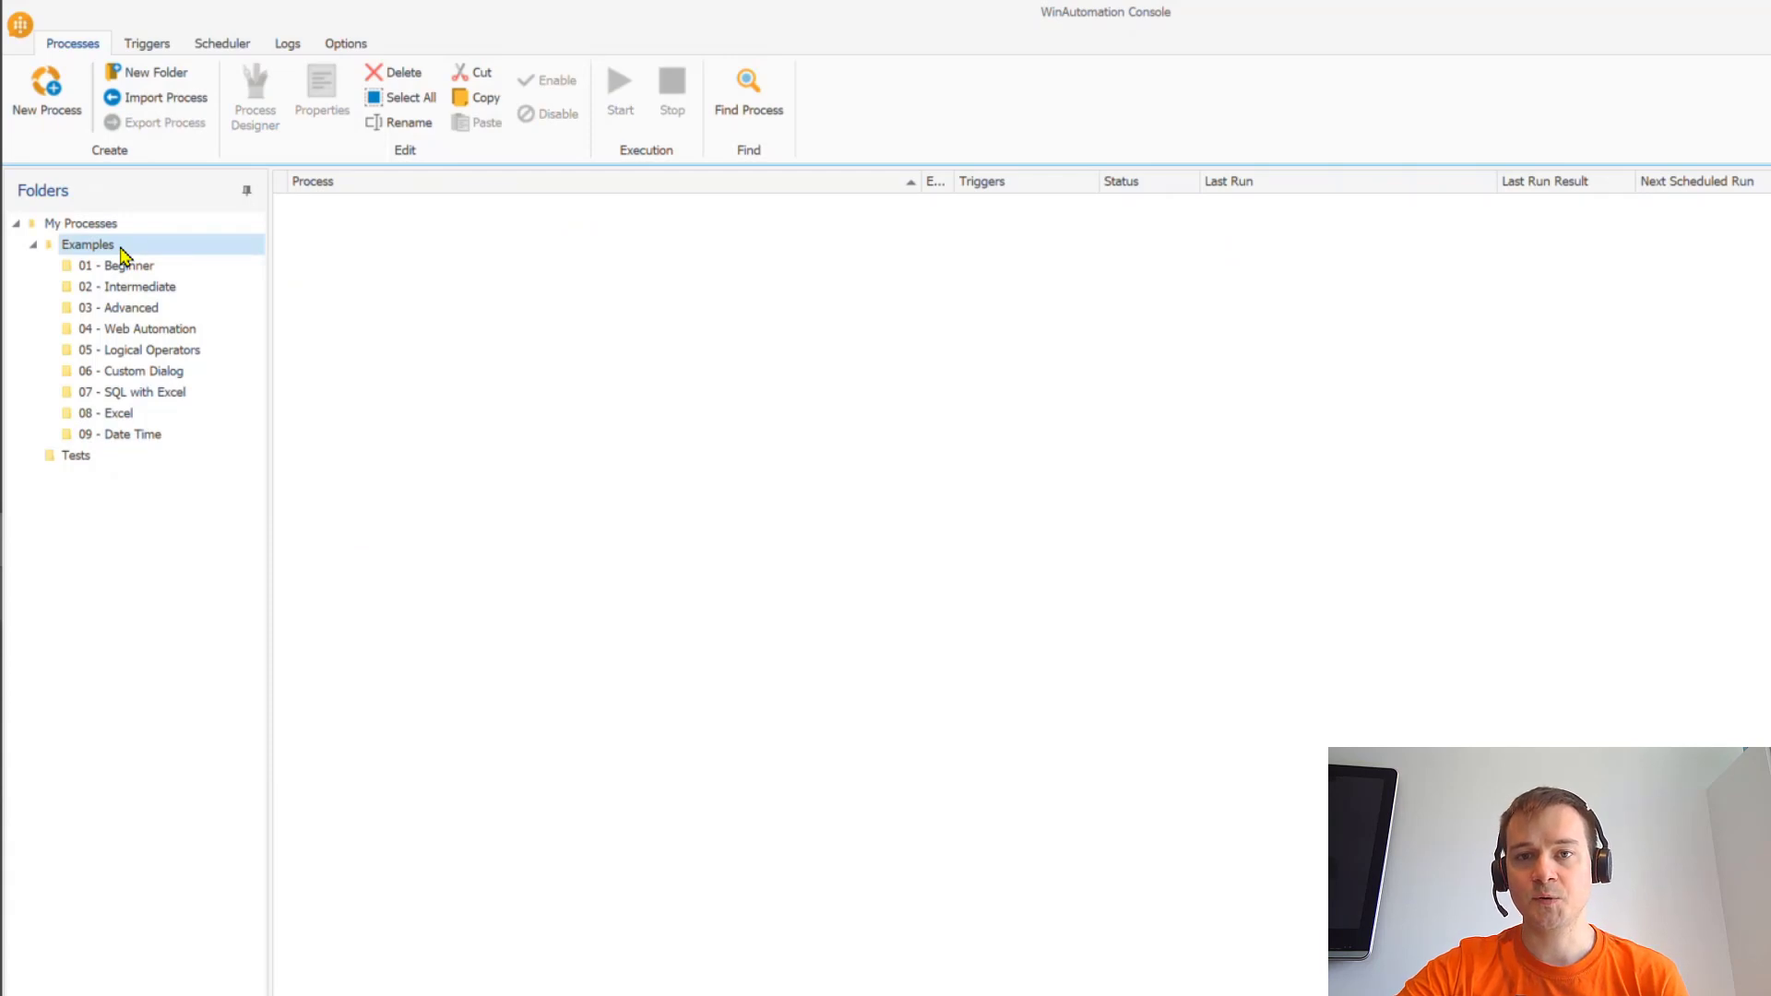
left_click(129, 270)
left_click(137, 290)
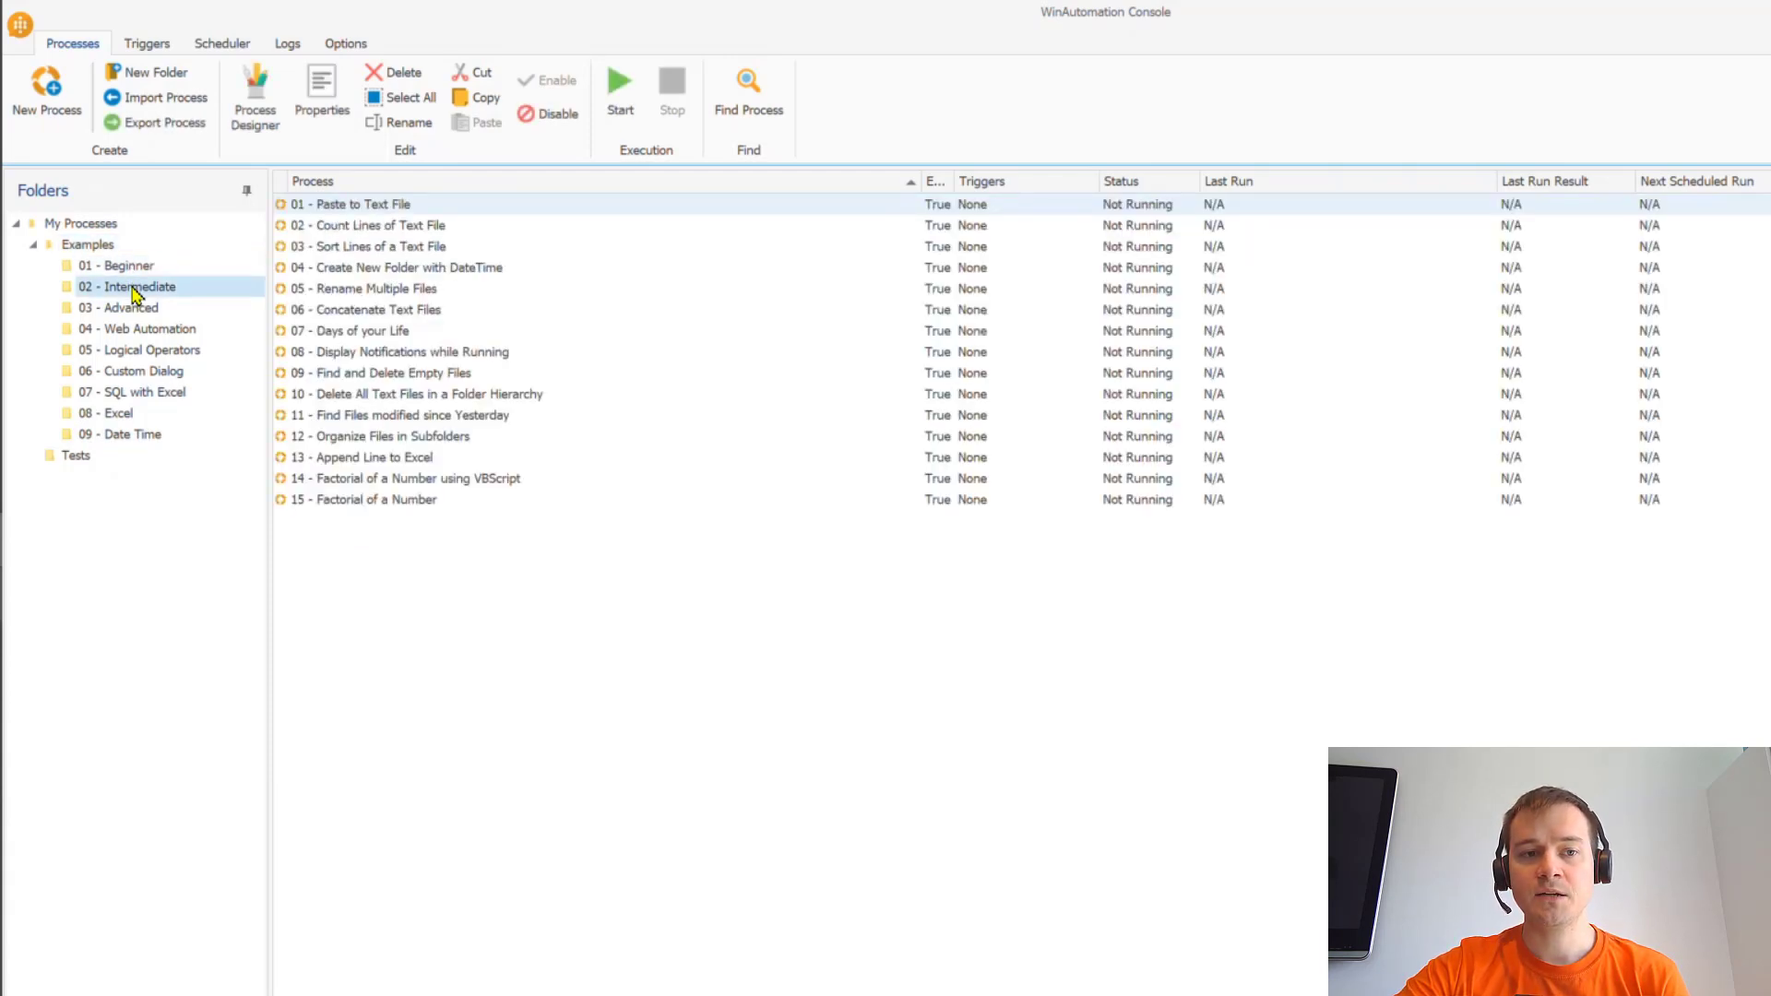
left_click(139, 311)
left_click(144, 332)
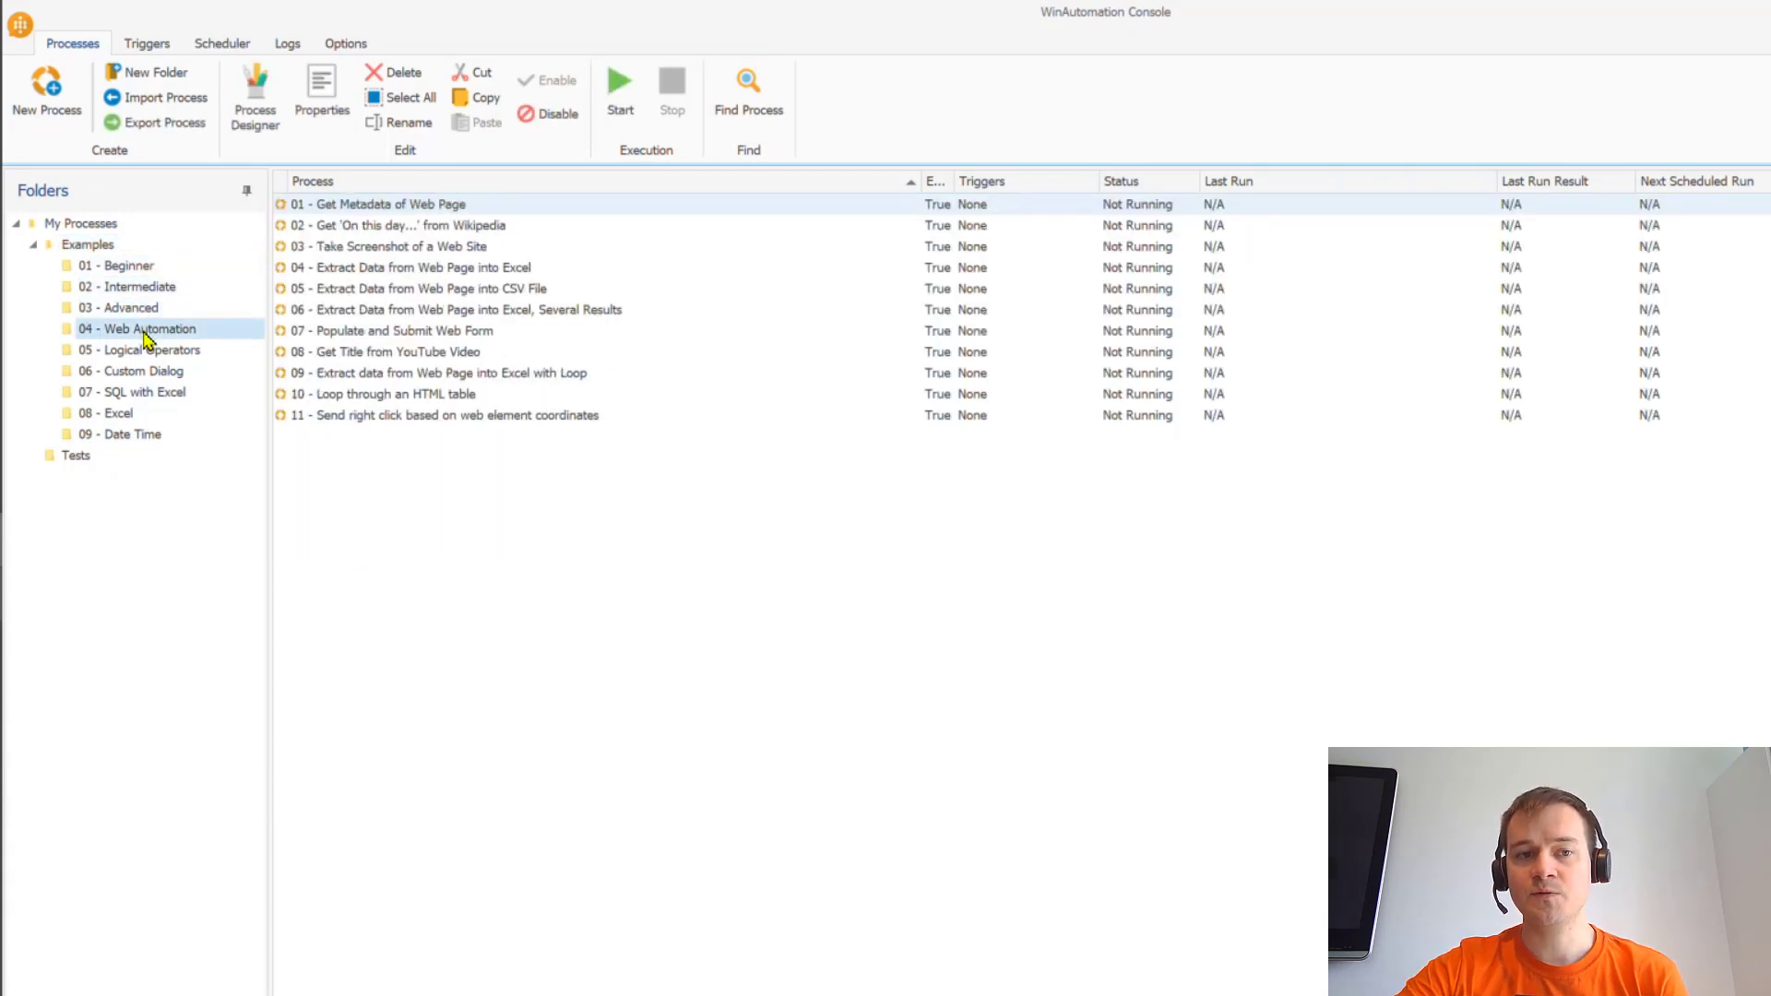
left_click(149, 352)
left_click(151, 372)
left_click(152, 393)
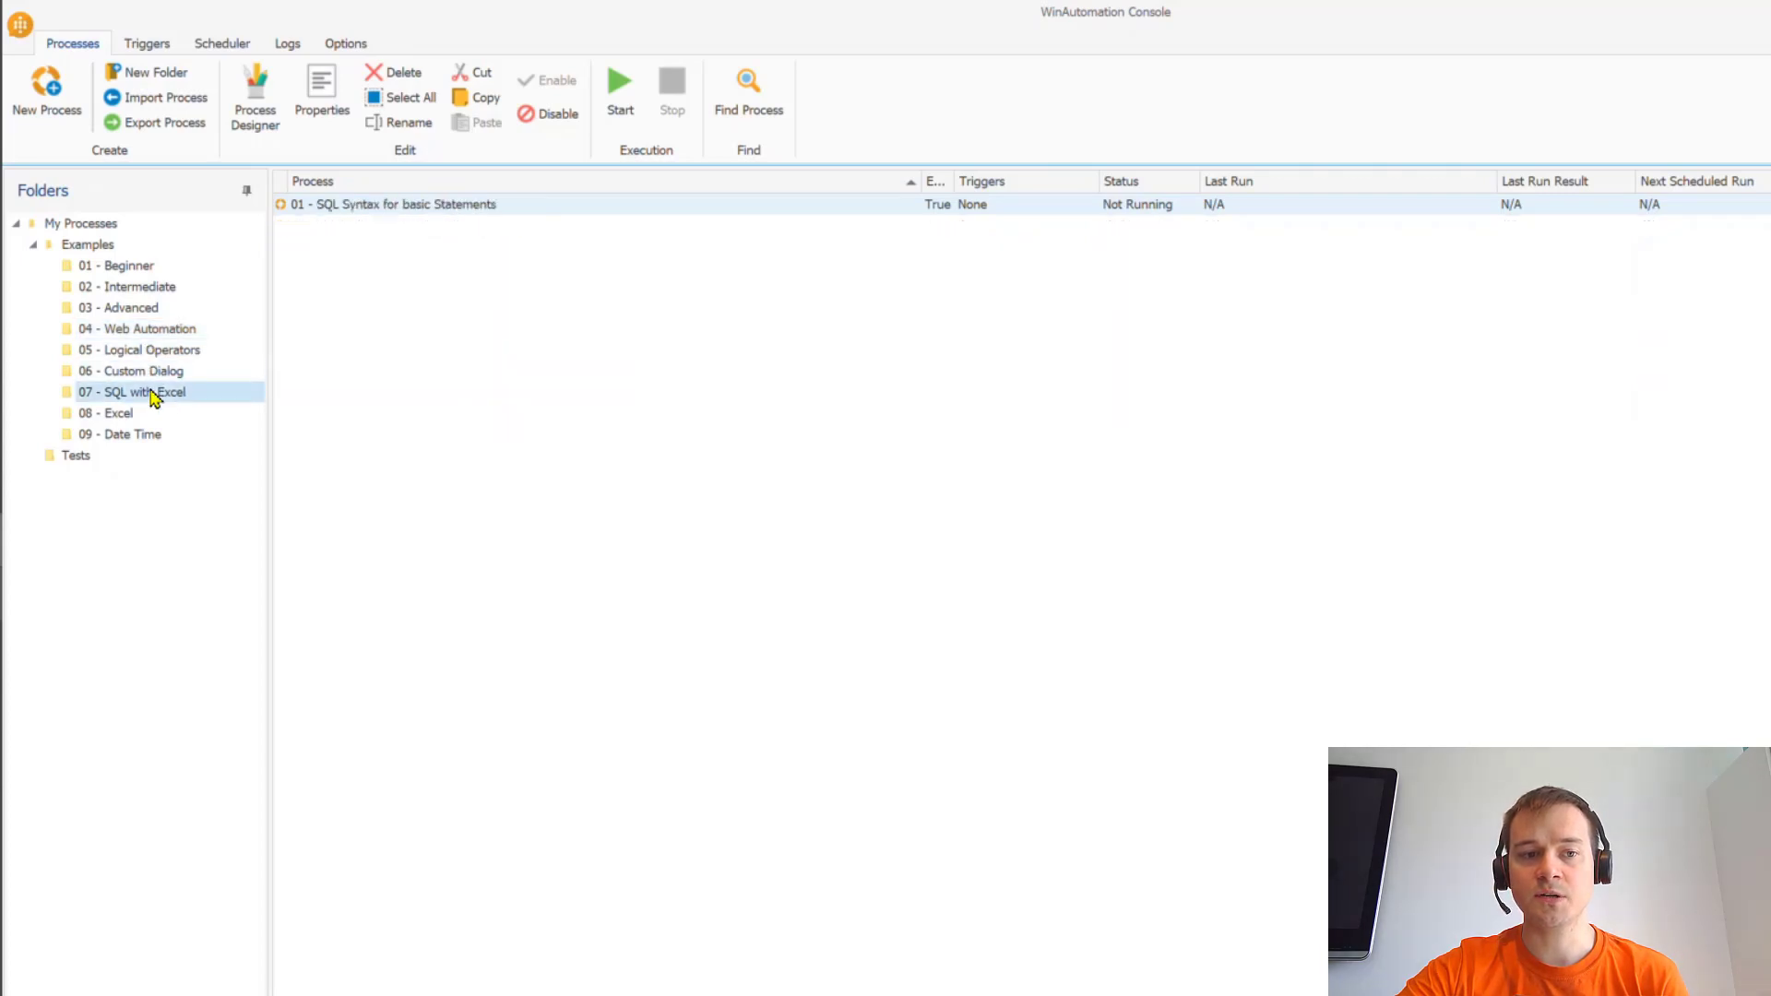
left_click(120, 415)
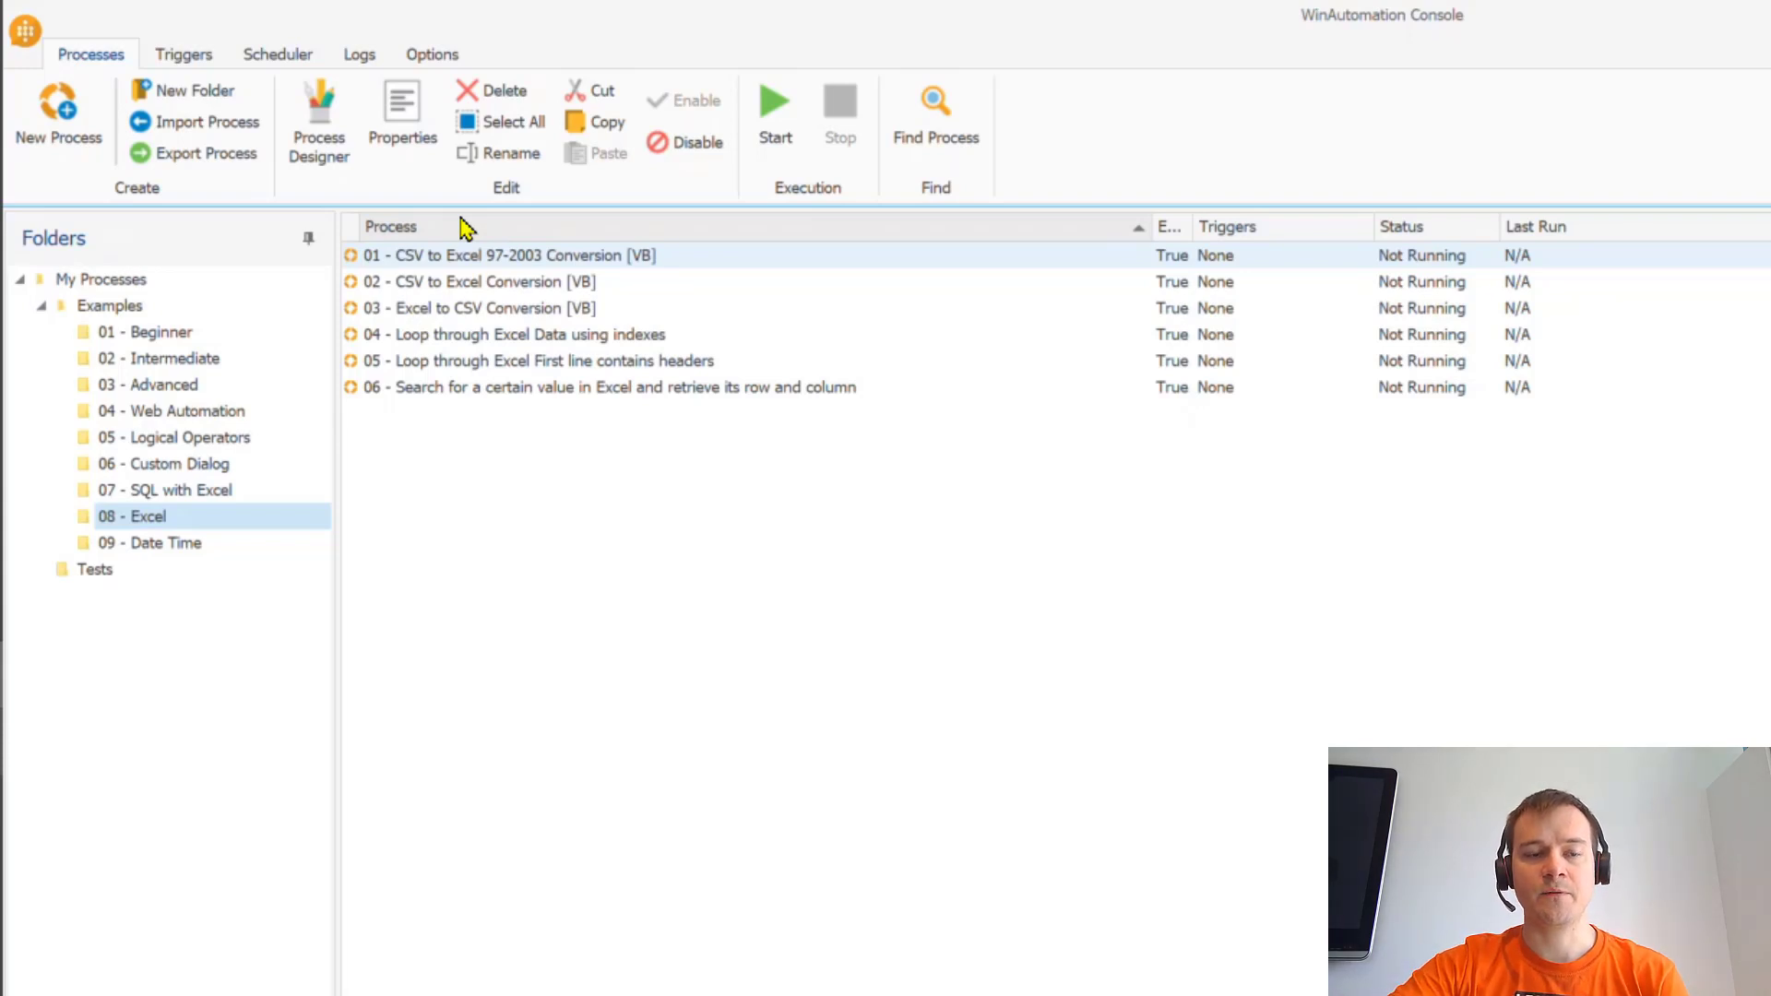
left_click(199, 63)
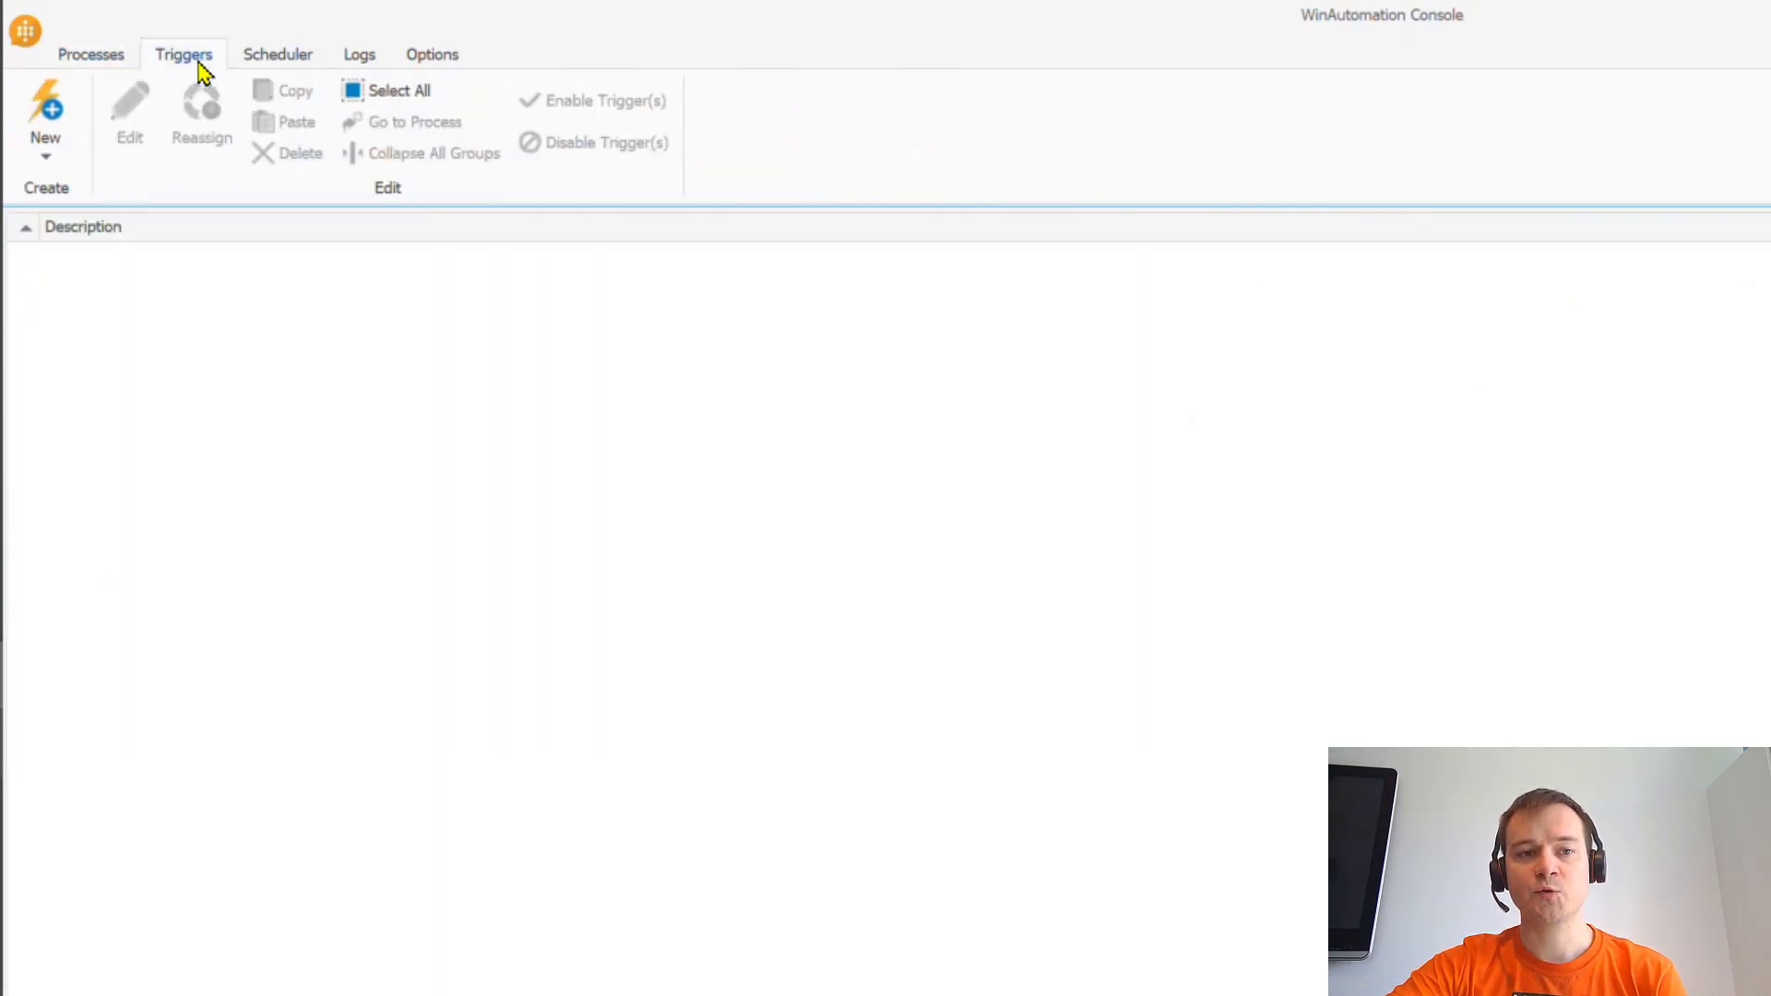
left_click(44, 138)
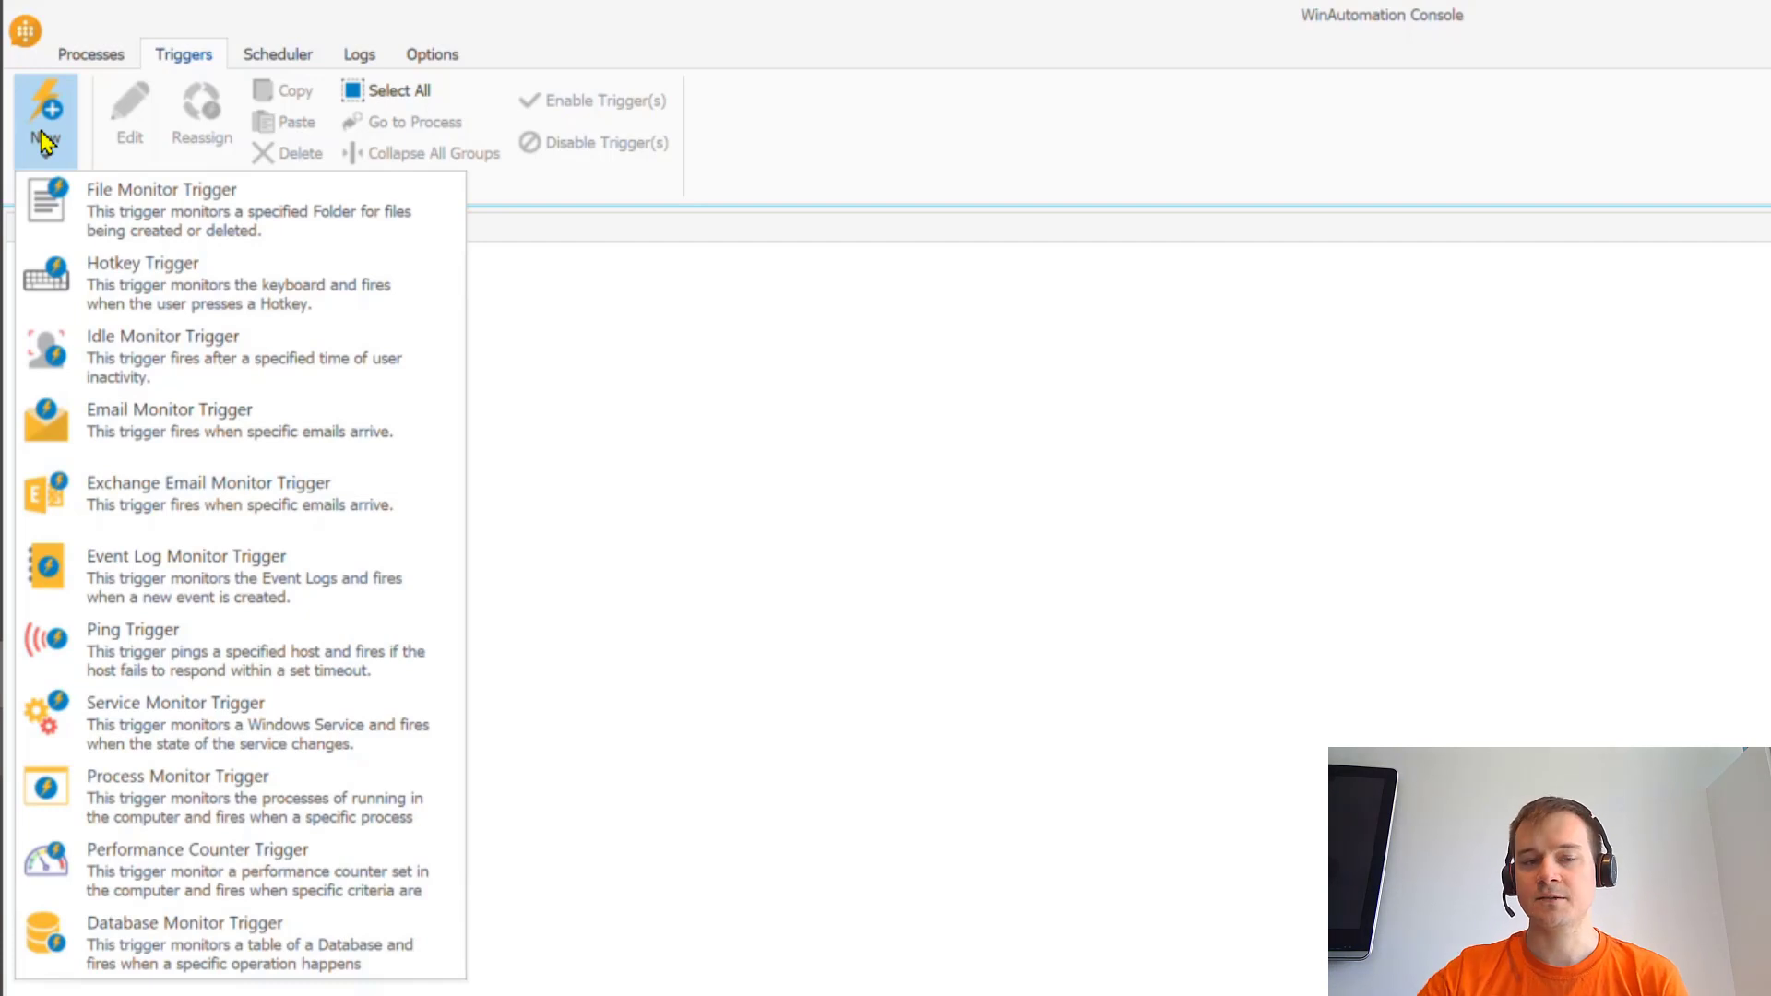
left_click(273, 56)
left_click(282, 57)
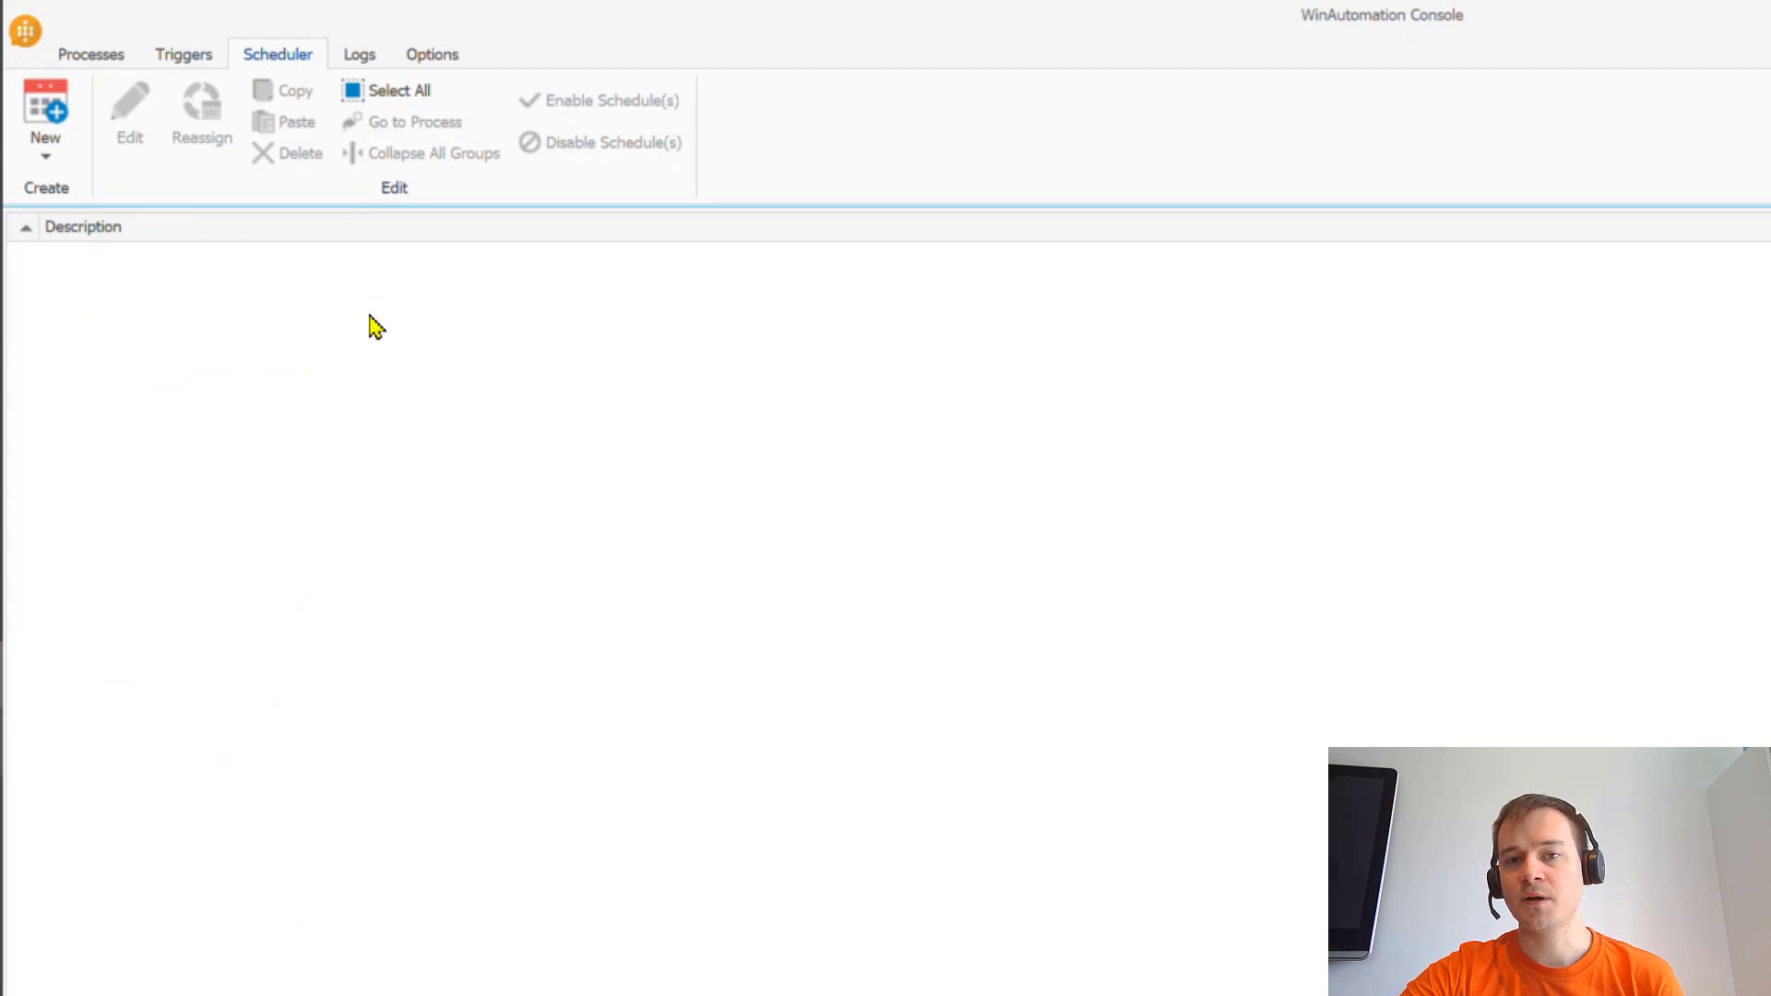
left_click(361, 57)
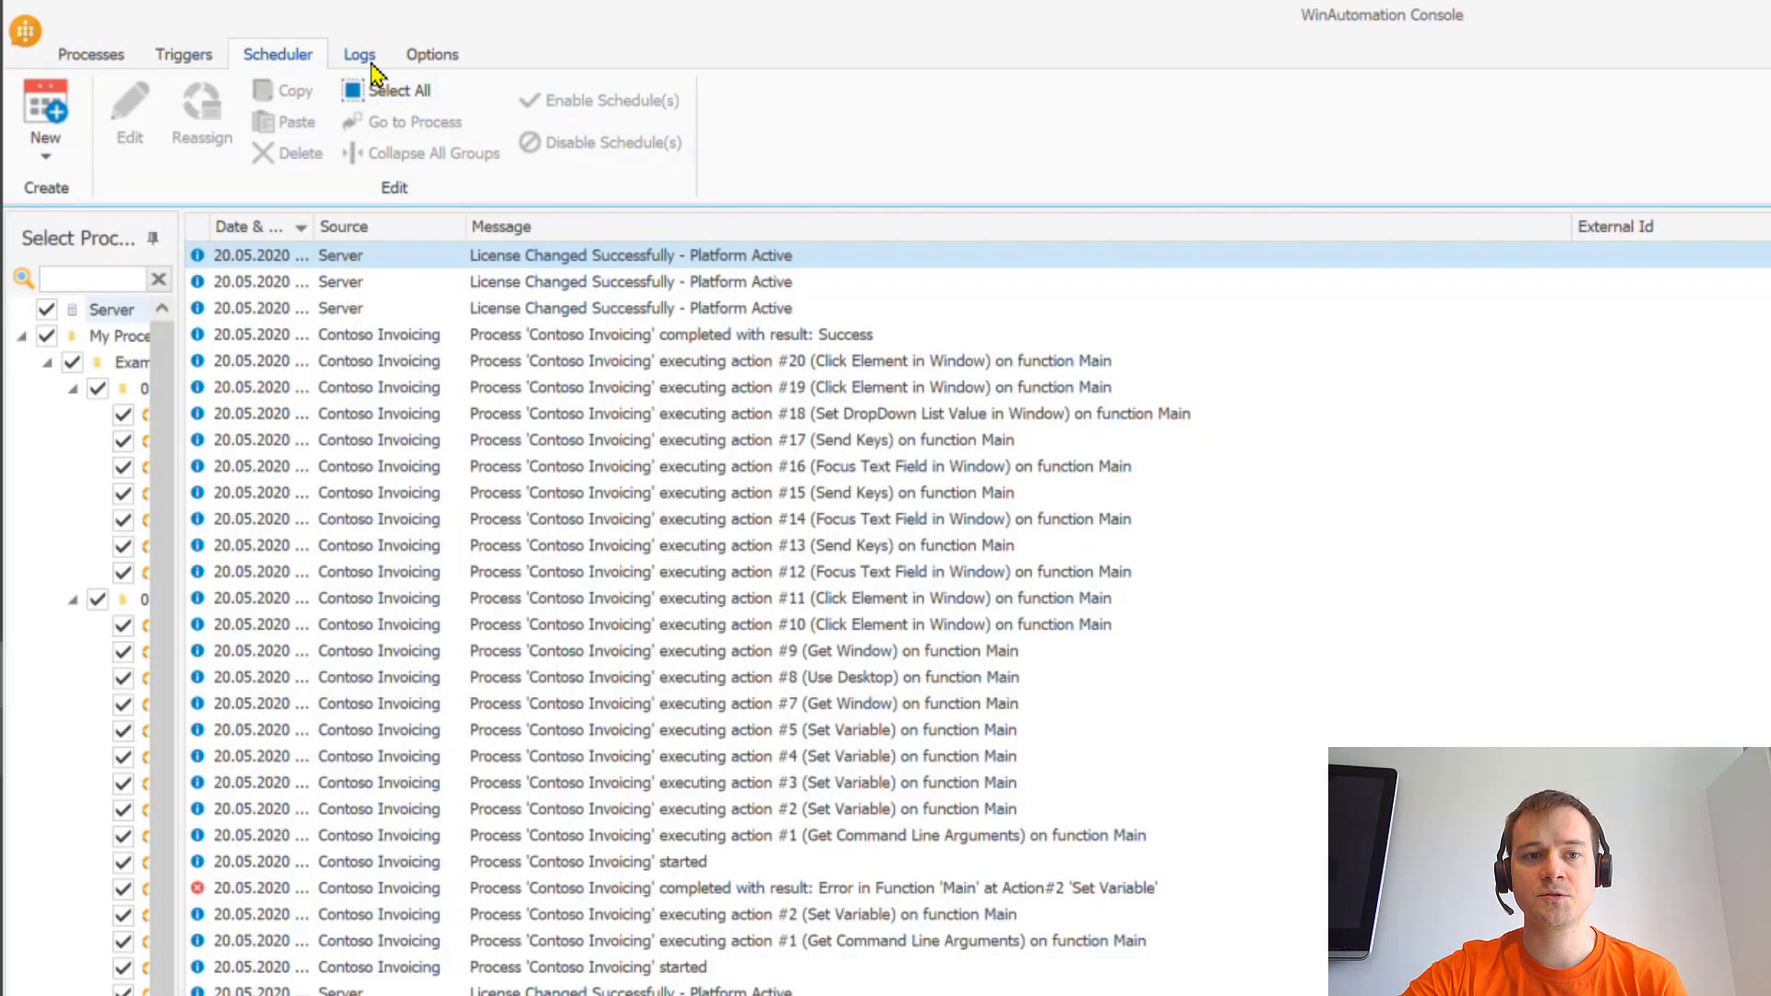
left_click(433, 57)
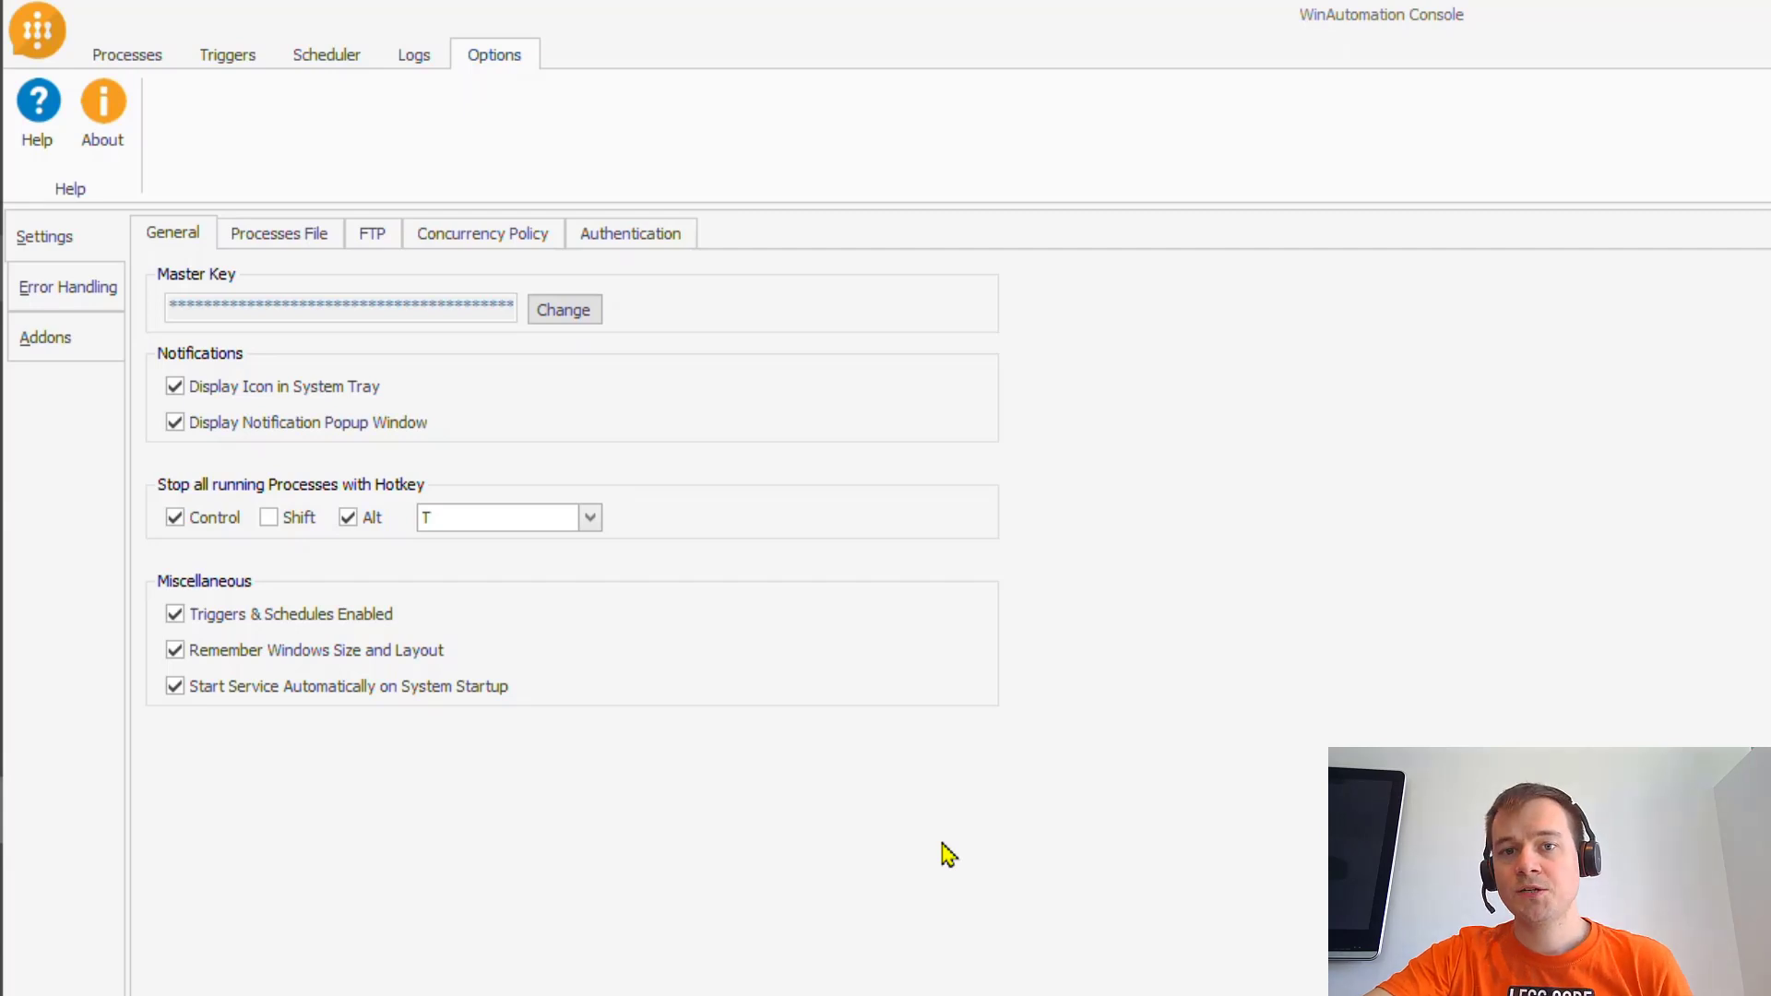
left_click(148, 65)
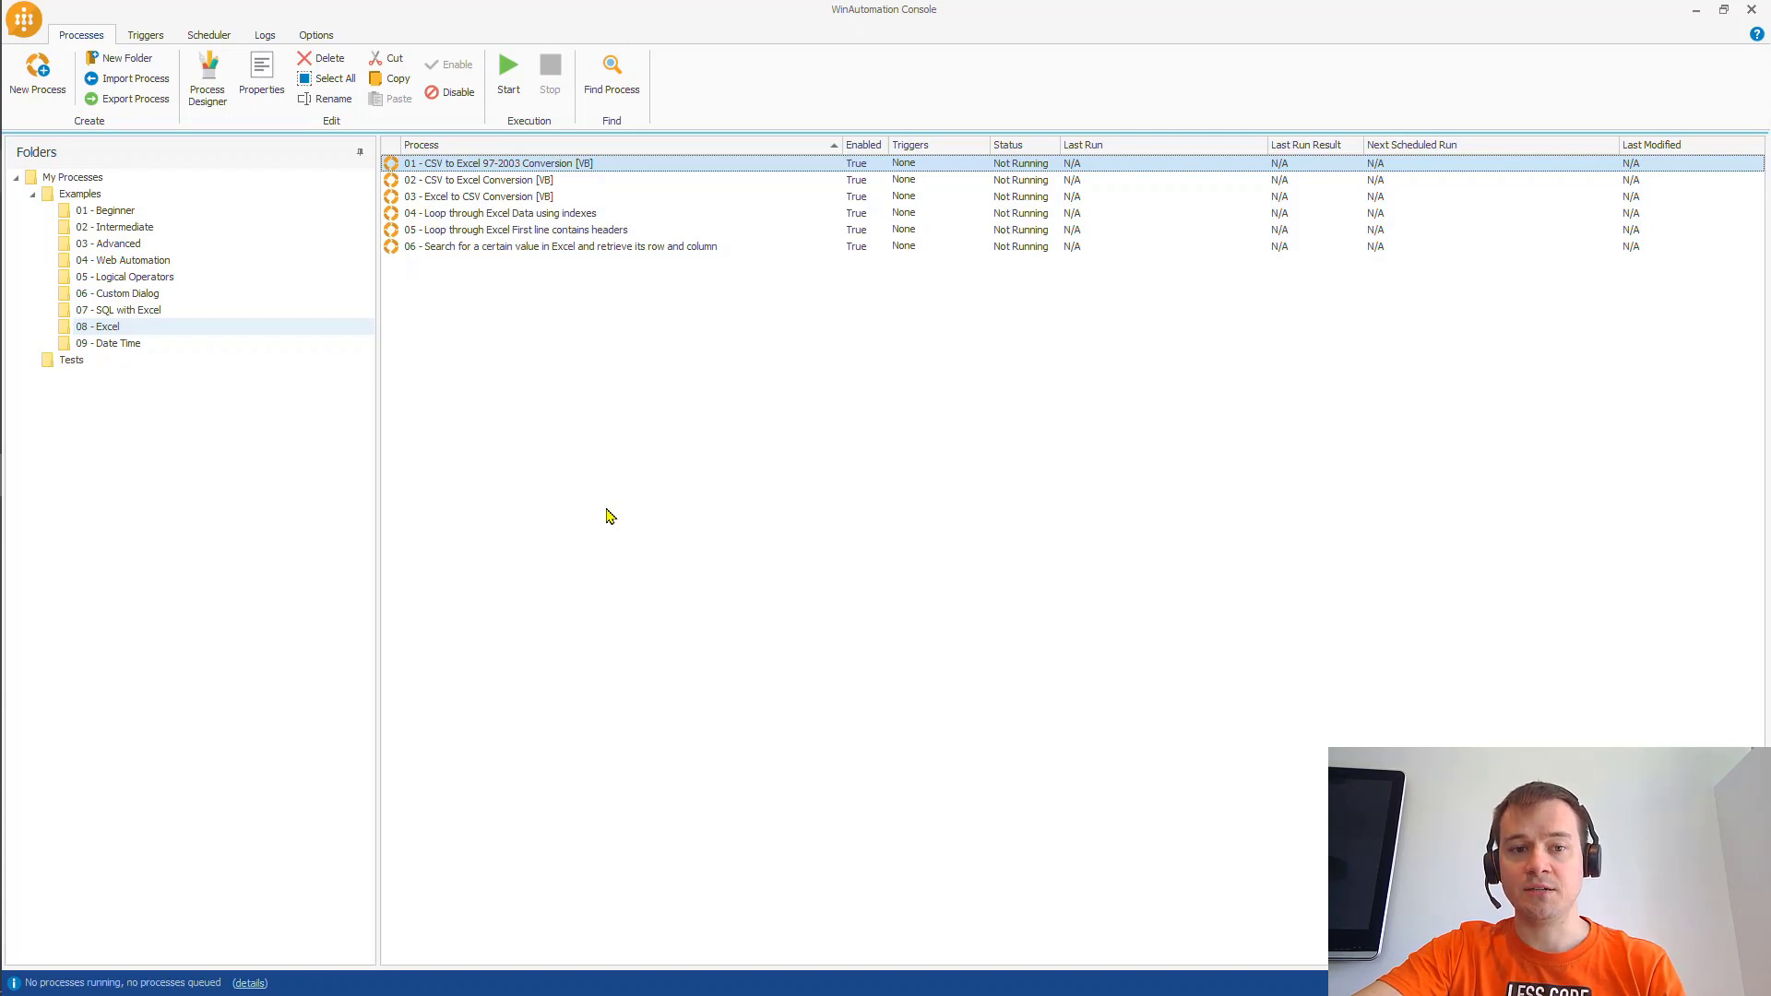
key("super+d")
- Launch Contoso Invoicing, view its Invoices list, close it, and start a New Process
double_click(20, 170)
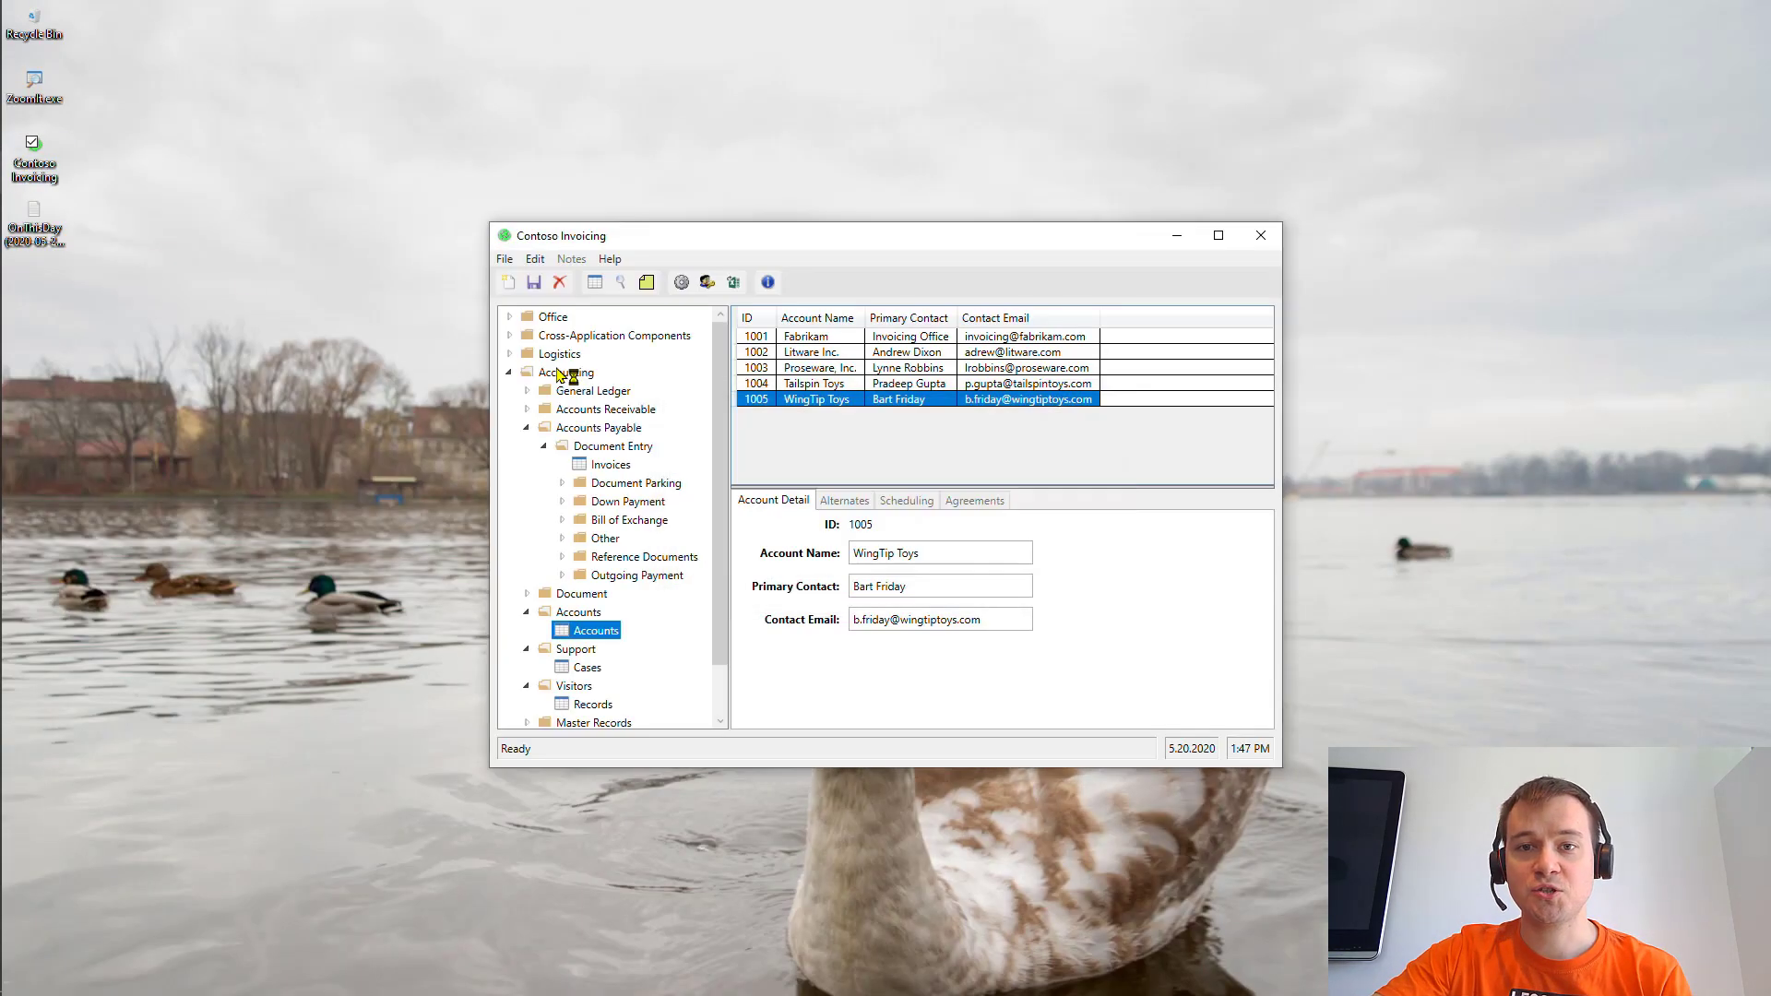
left_click(620, 468)
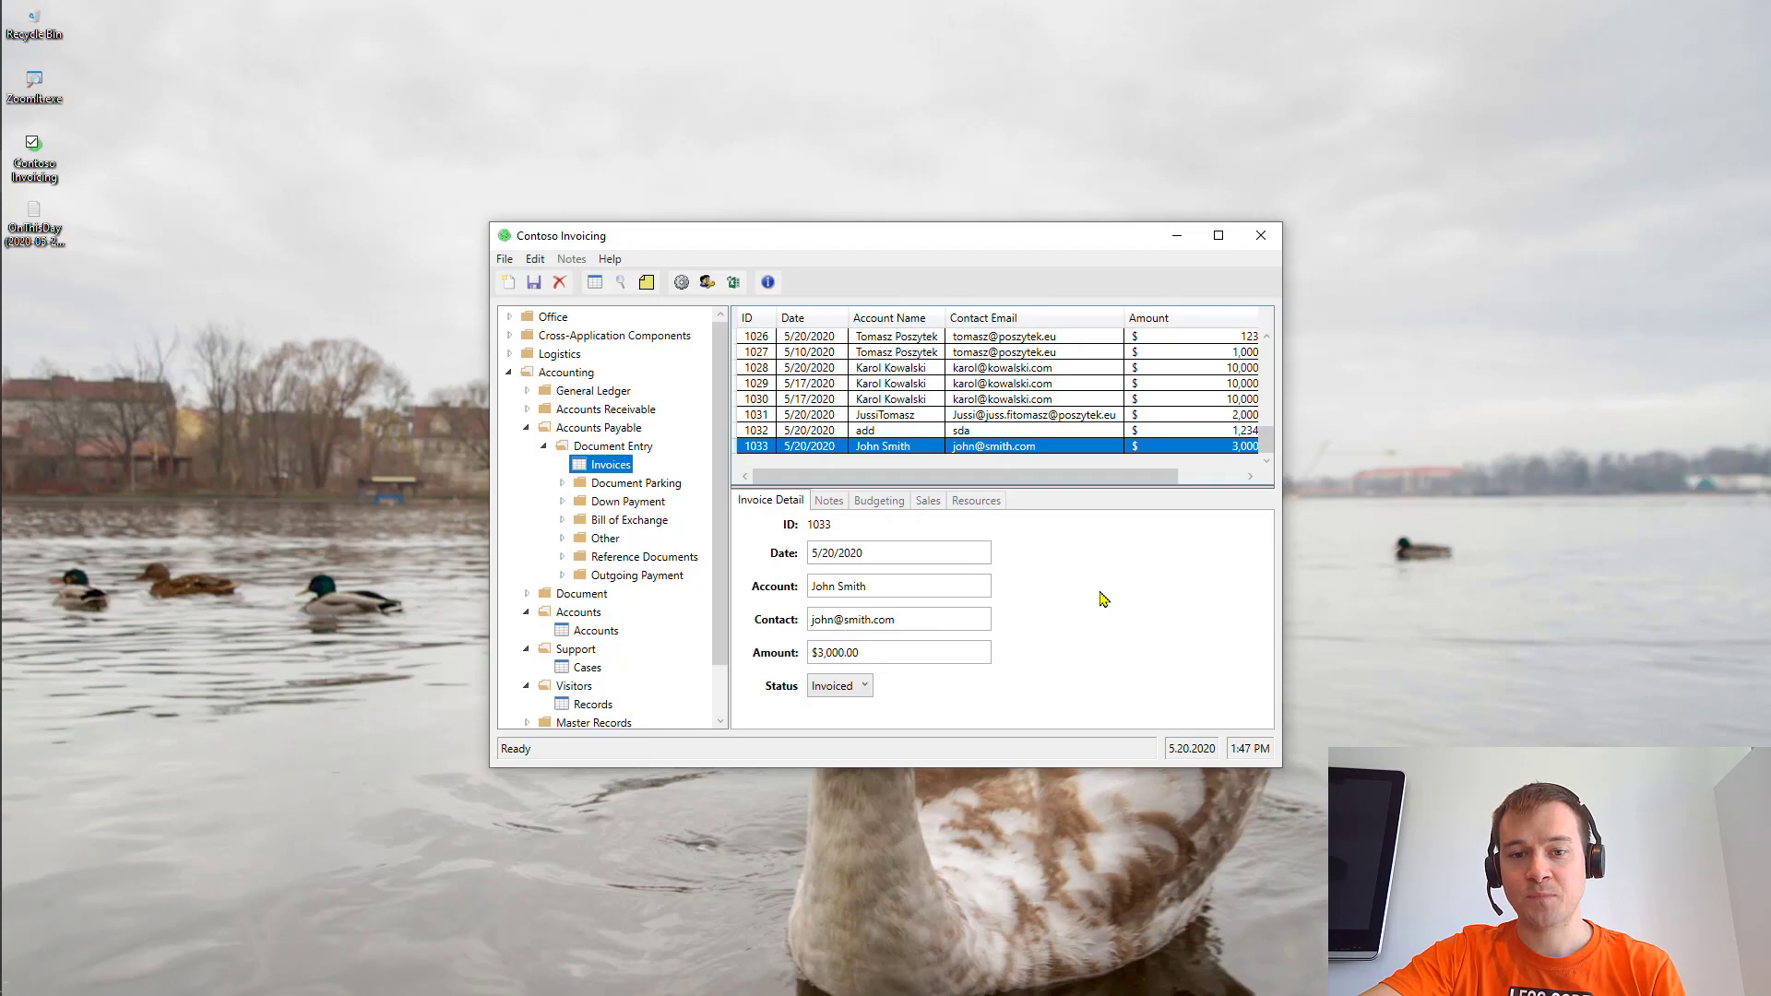
left_click(1264, 245)
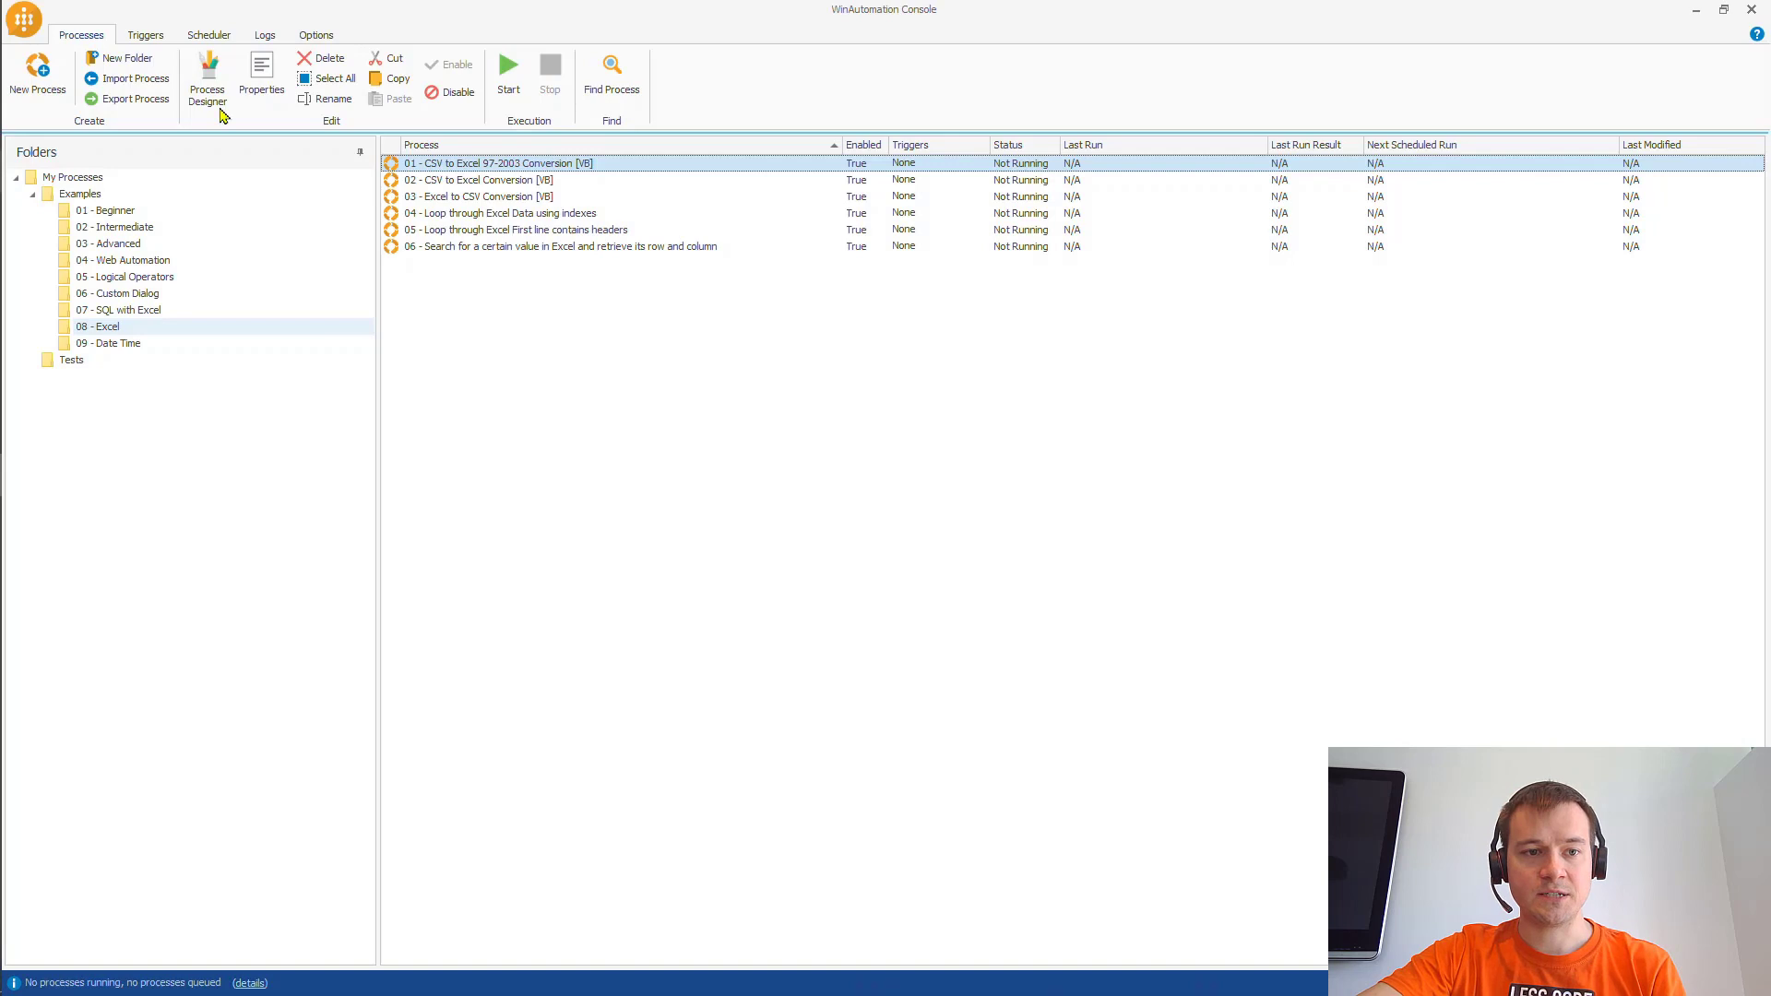
left_click(37, 79)
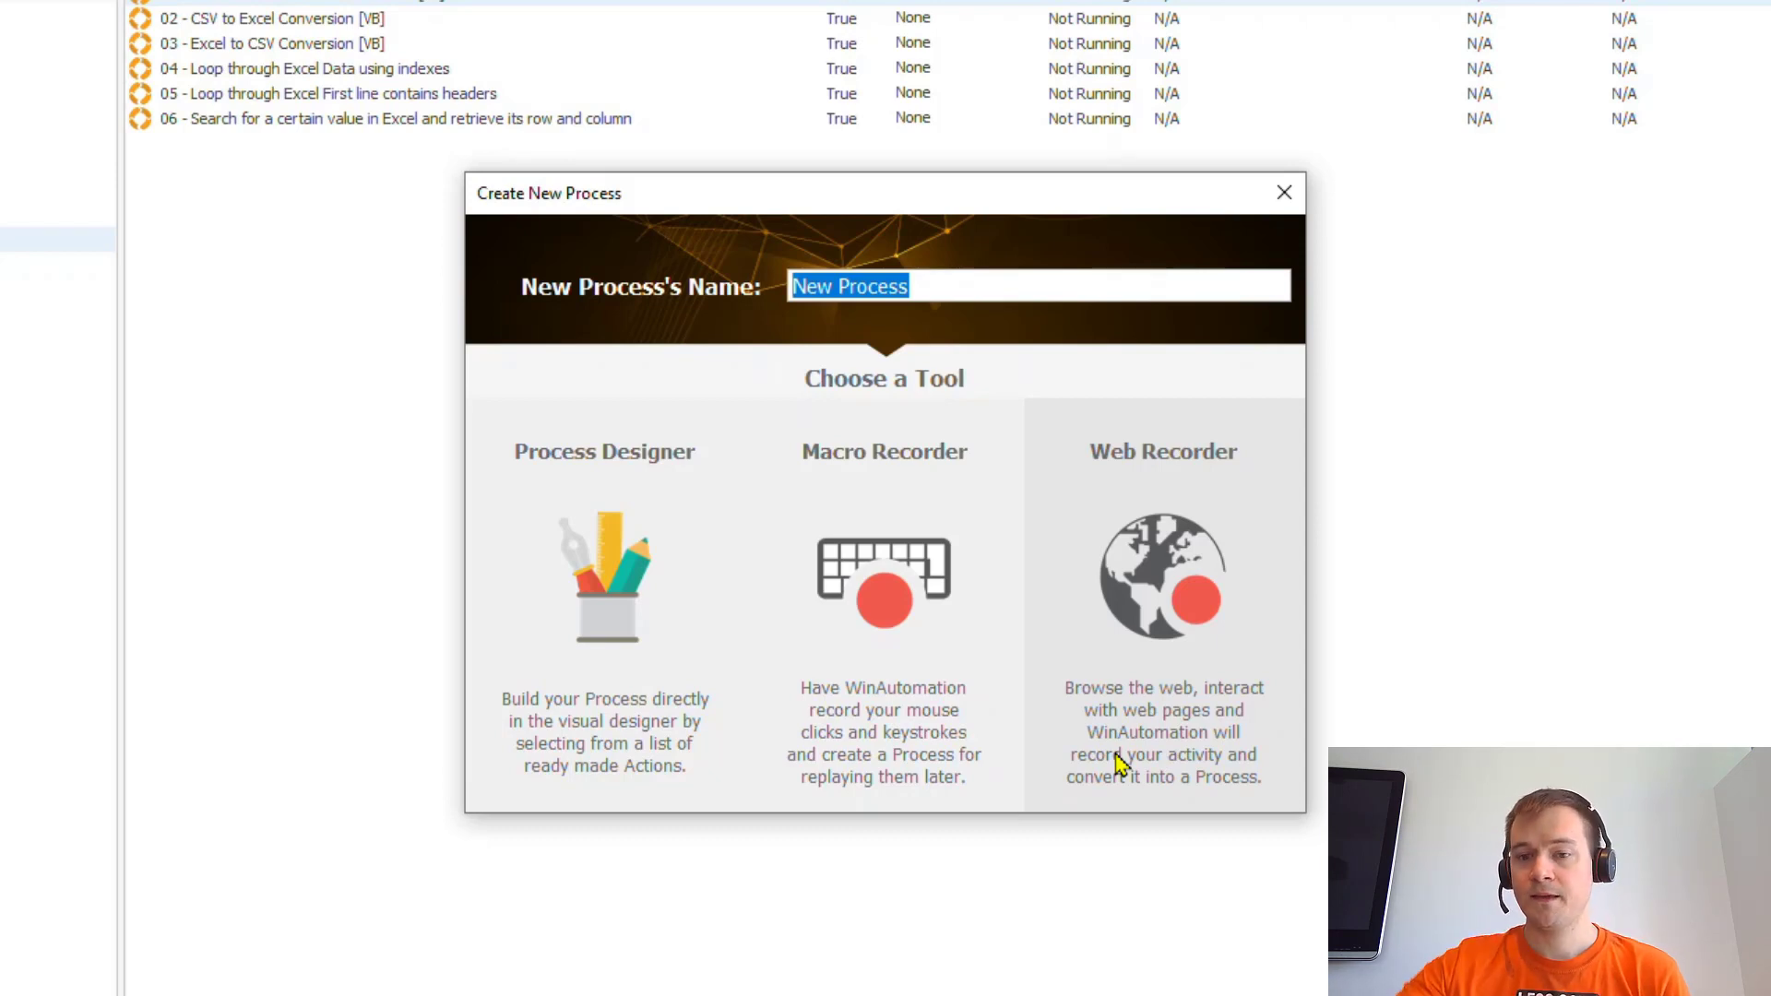
- Replace the default process name with 'Contoso Recorder' and create the process
left_click(1035, 286)
key("ctrl+a")
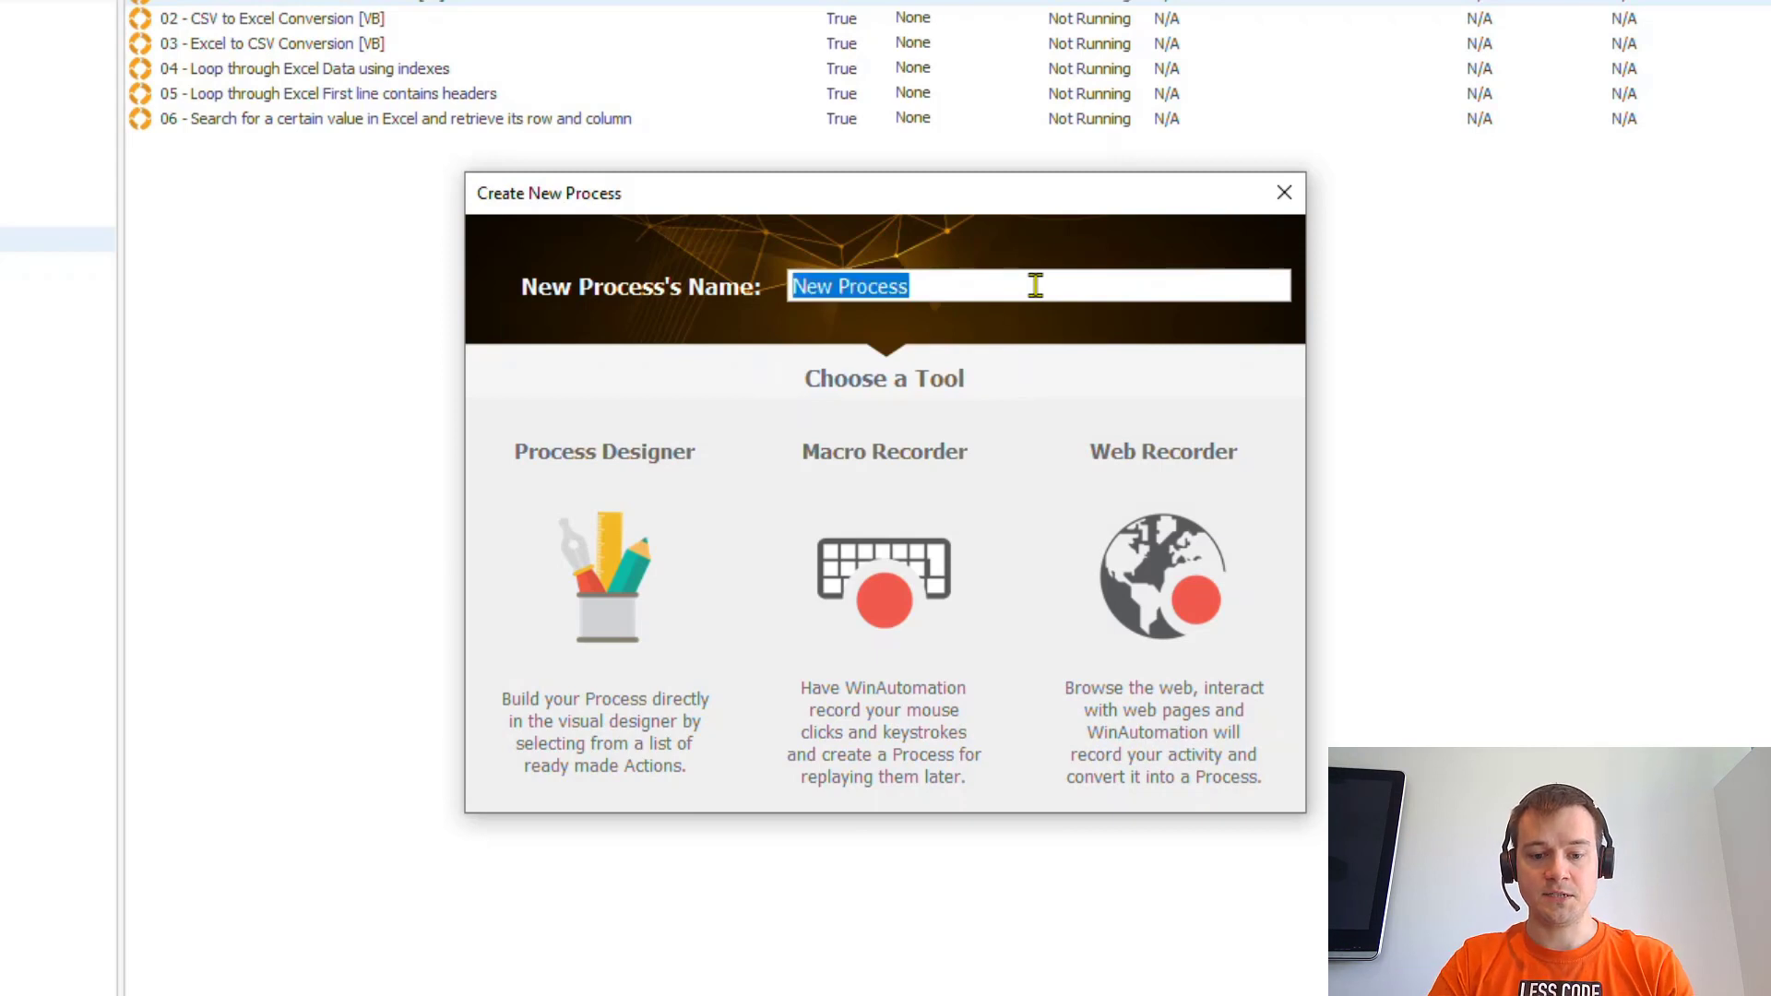
type("Contos")
type("o Recorder")
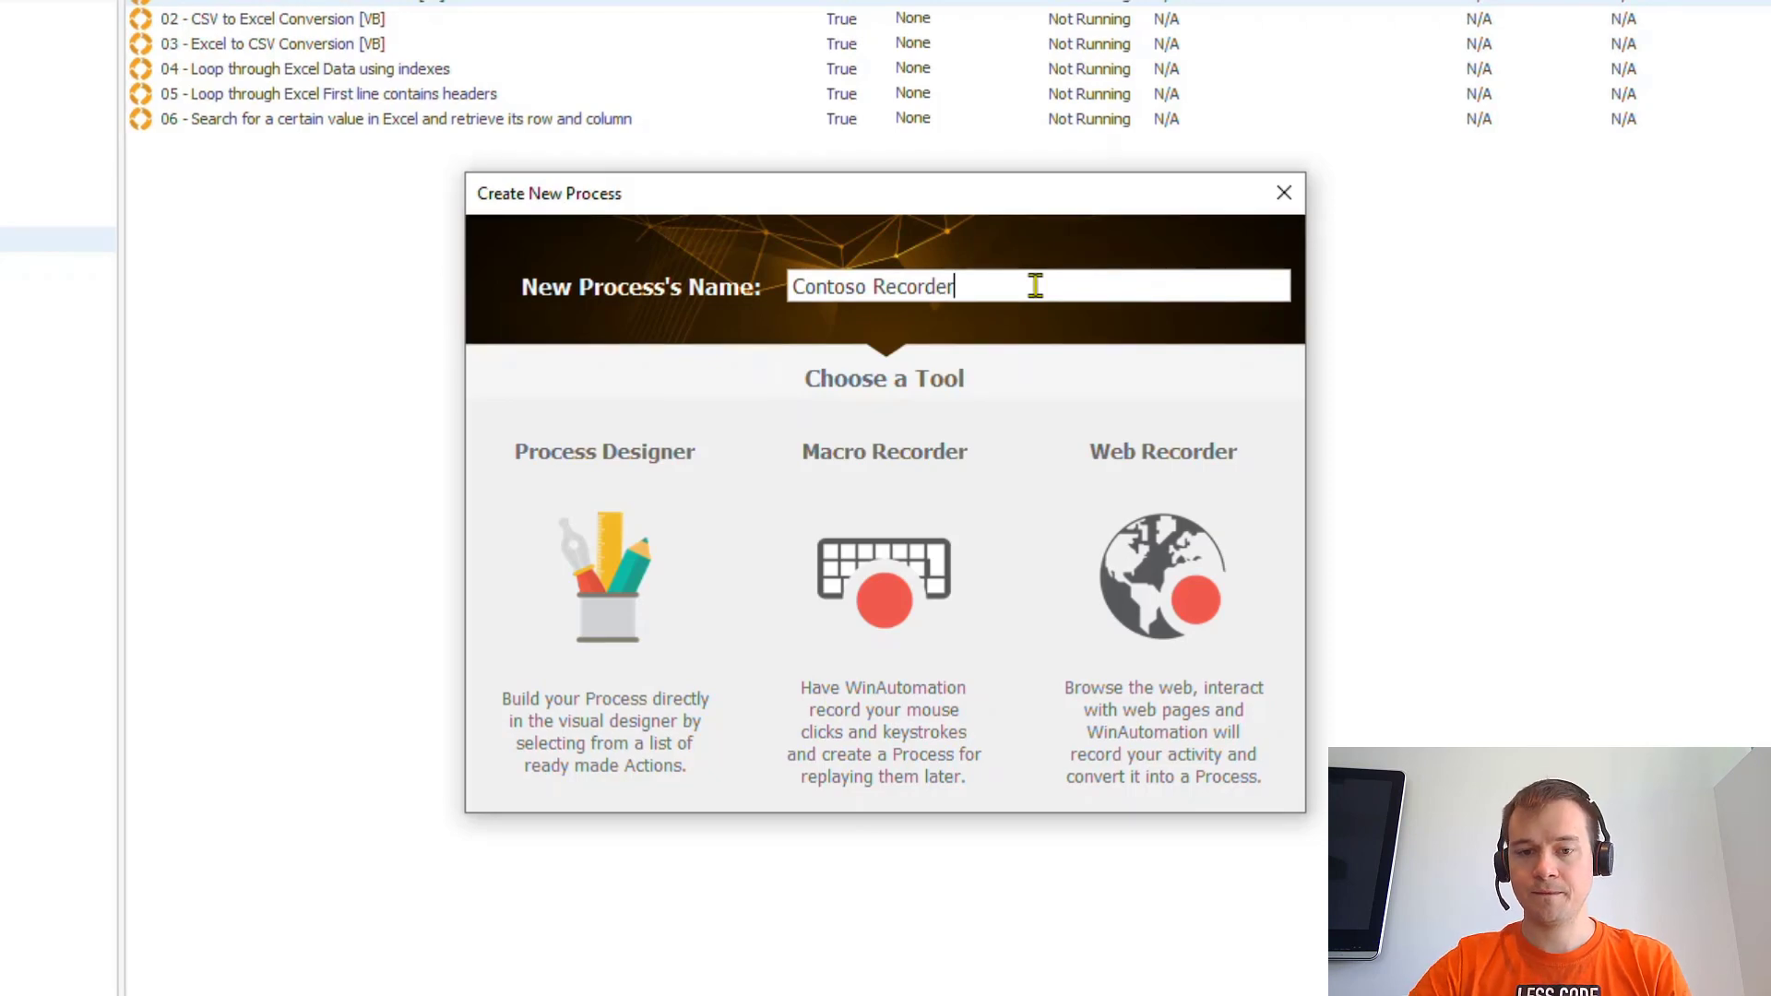
key("Return")
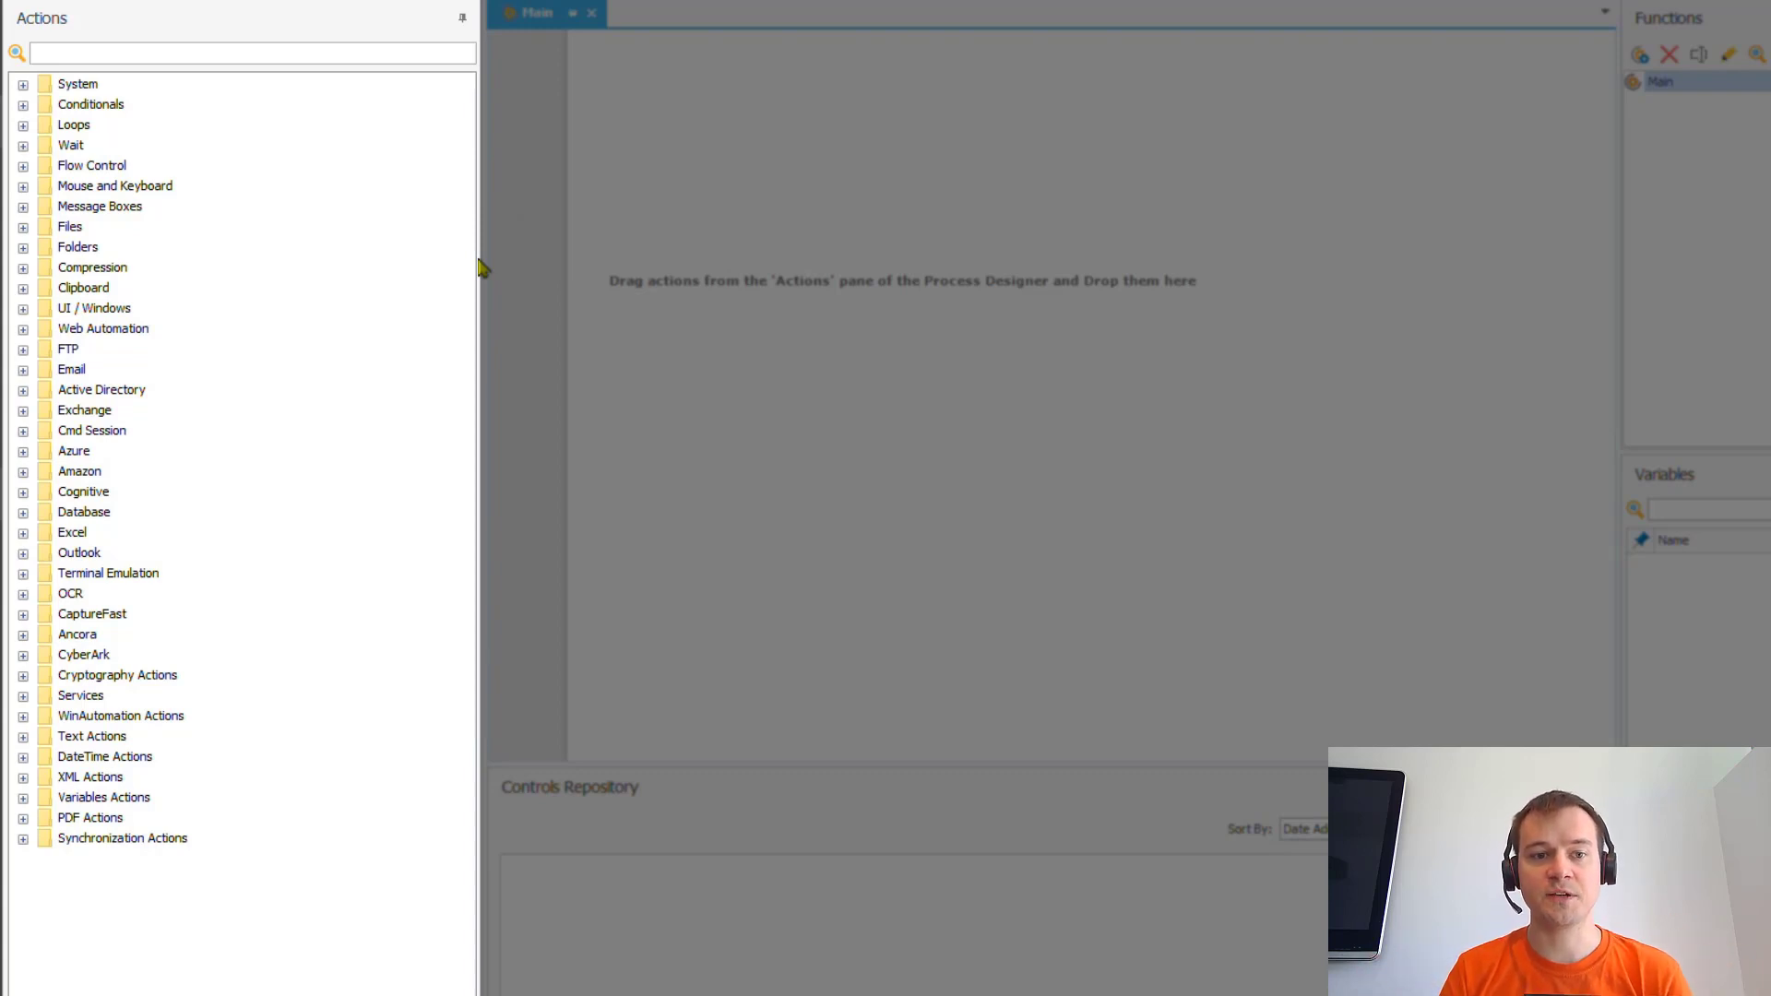
left_click(273, 55)
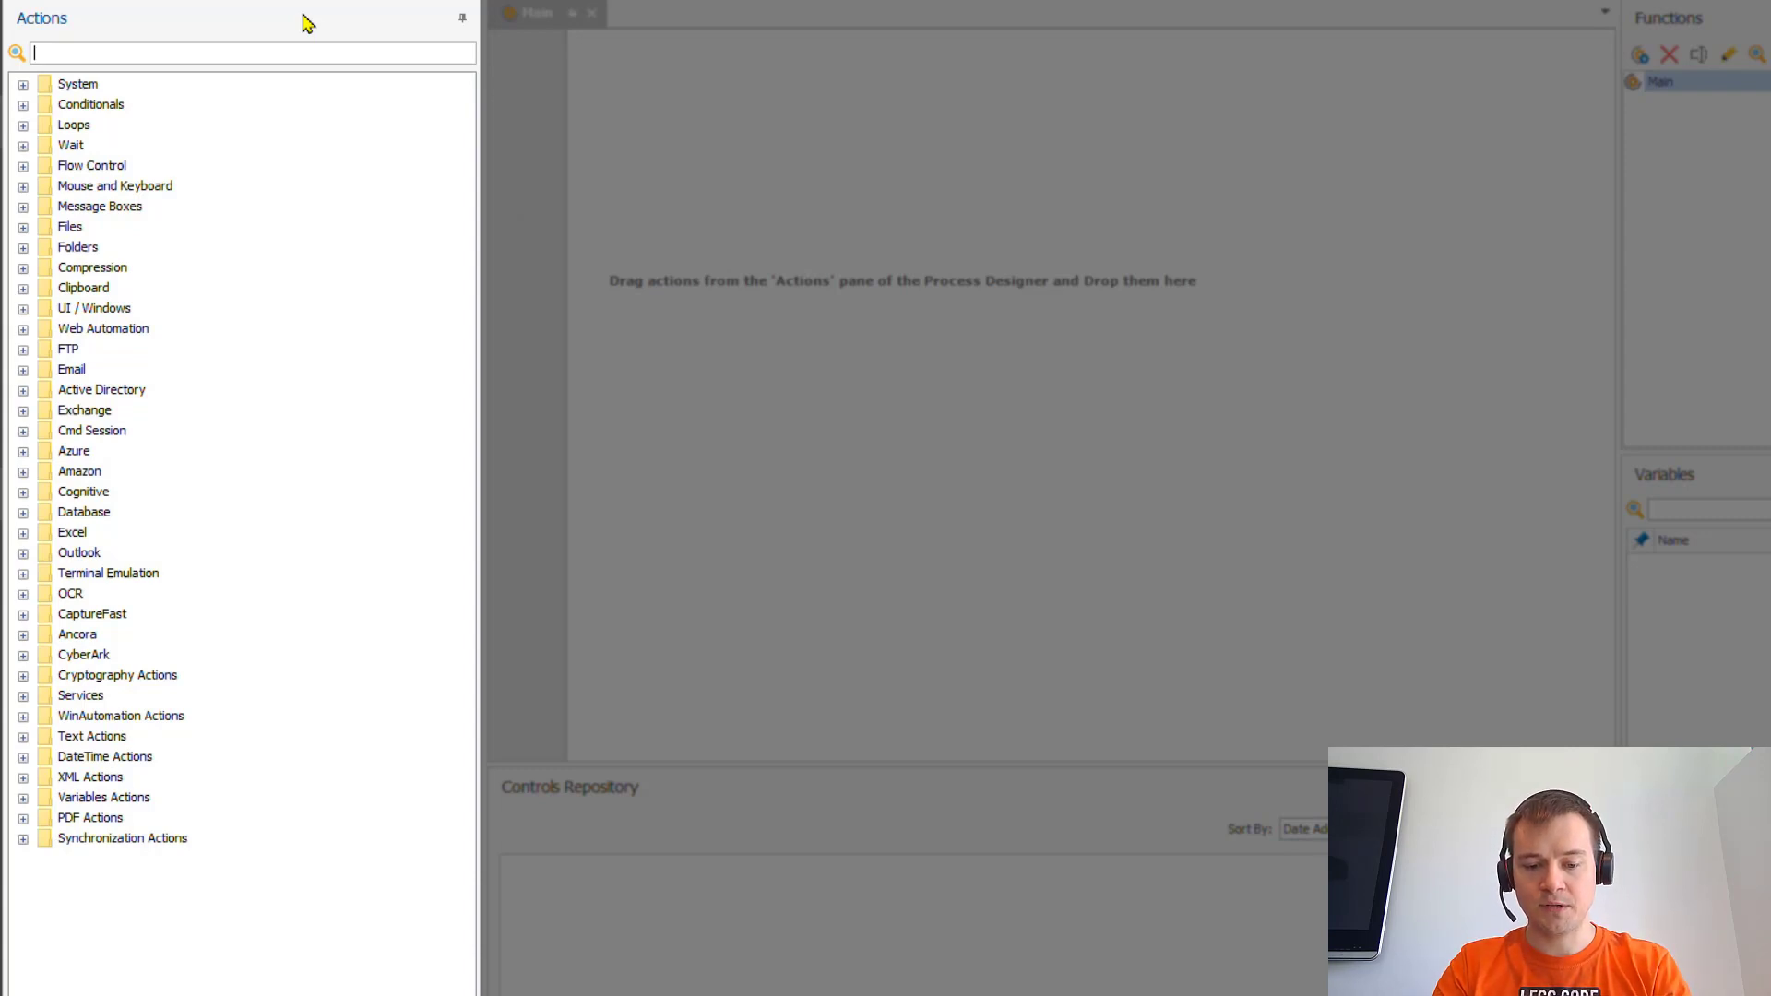
type("va")
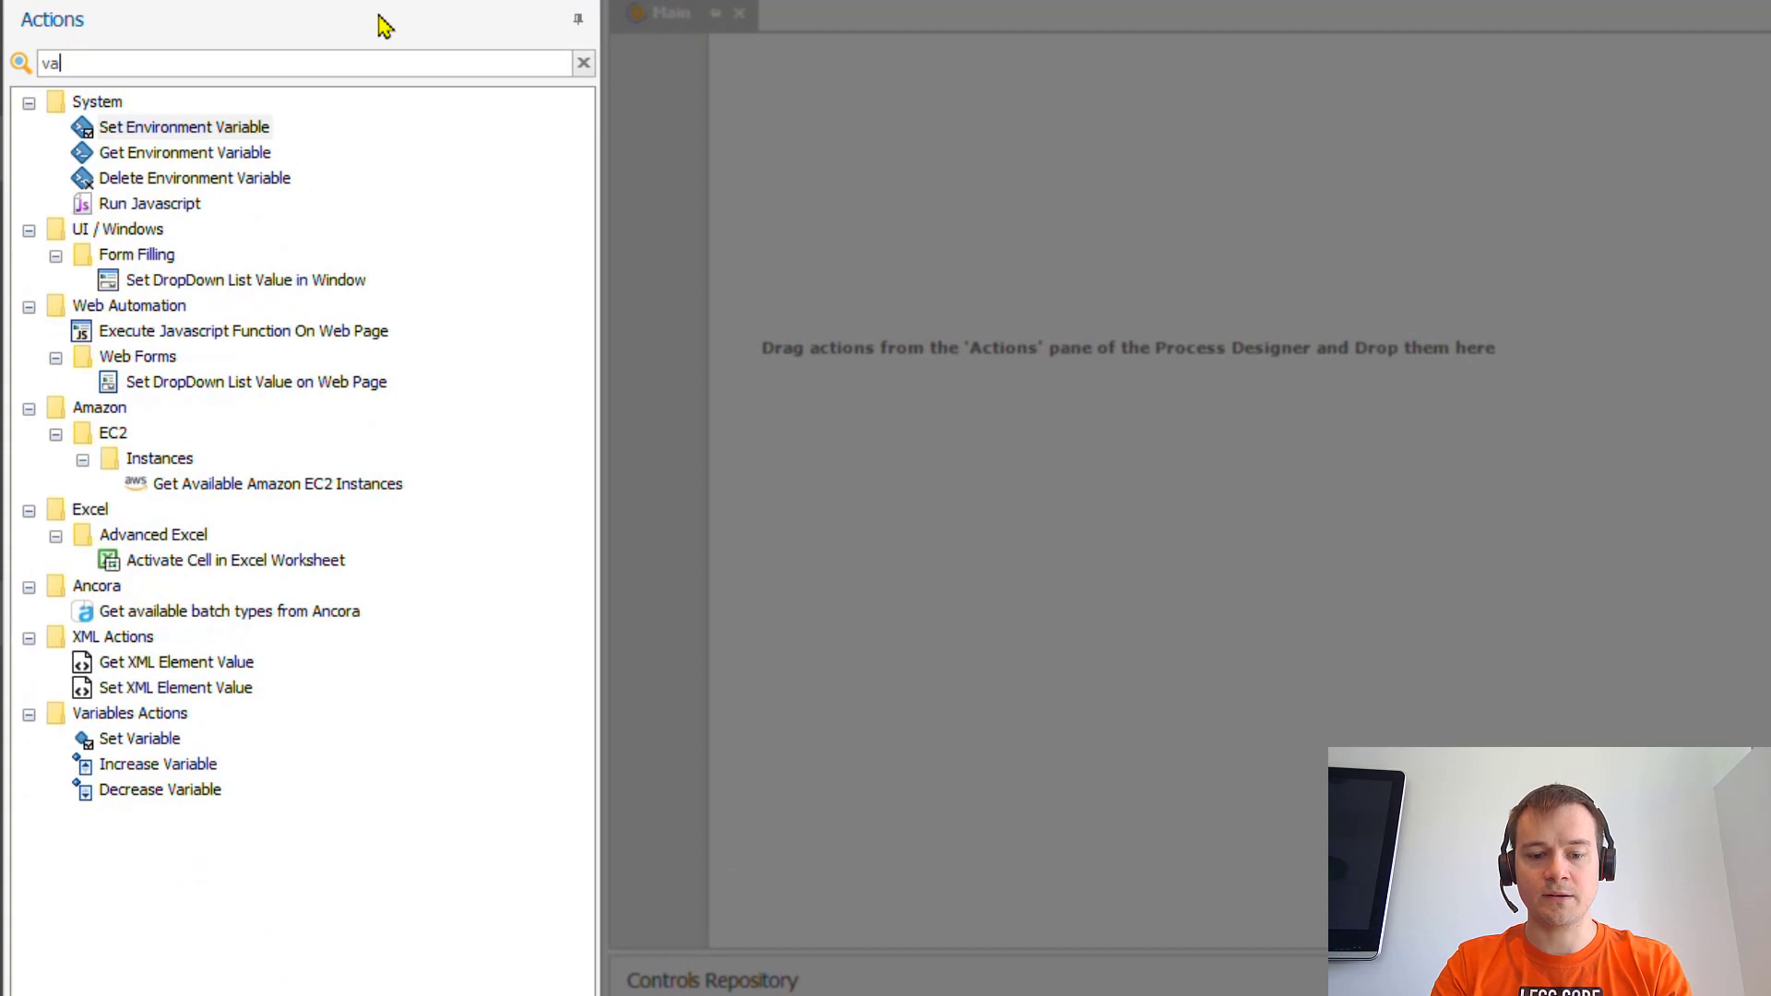
type("ria")
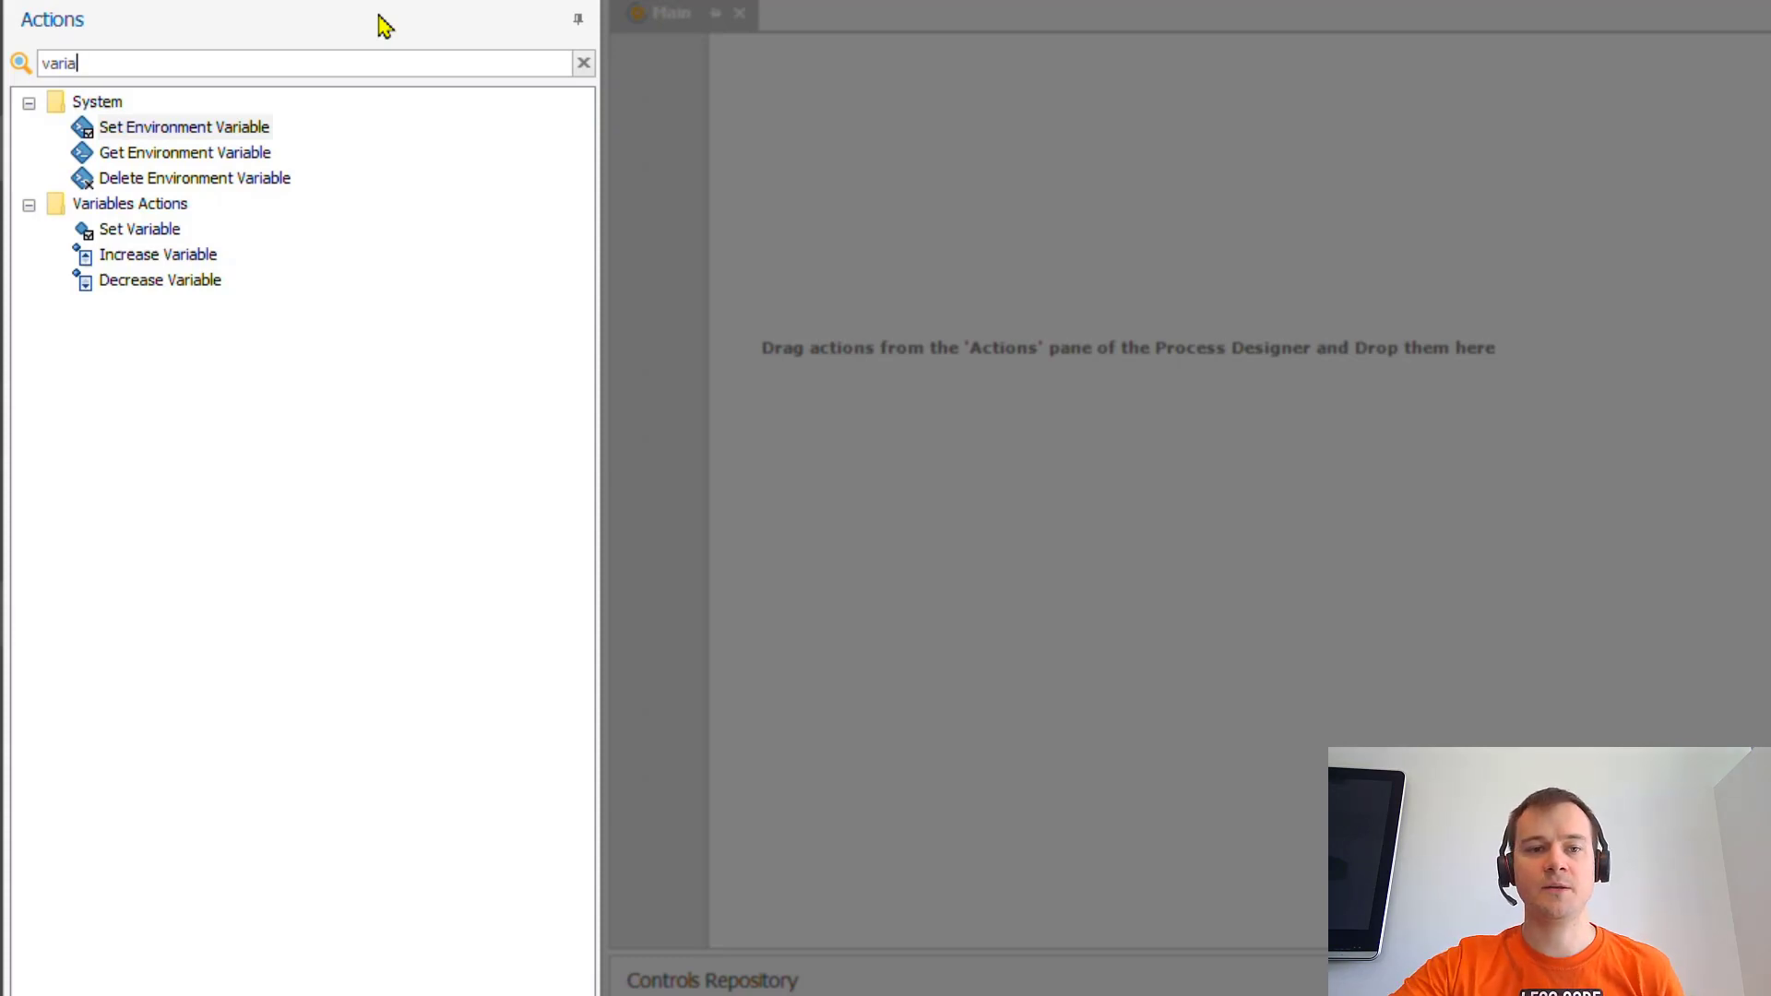
left_click(585, 64)
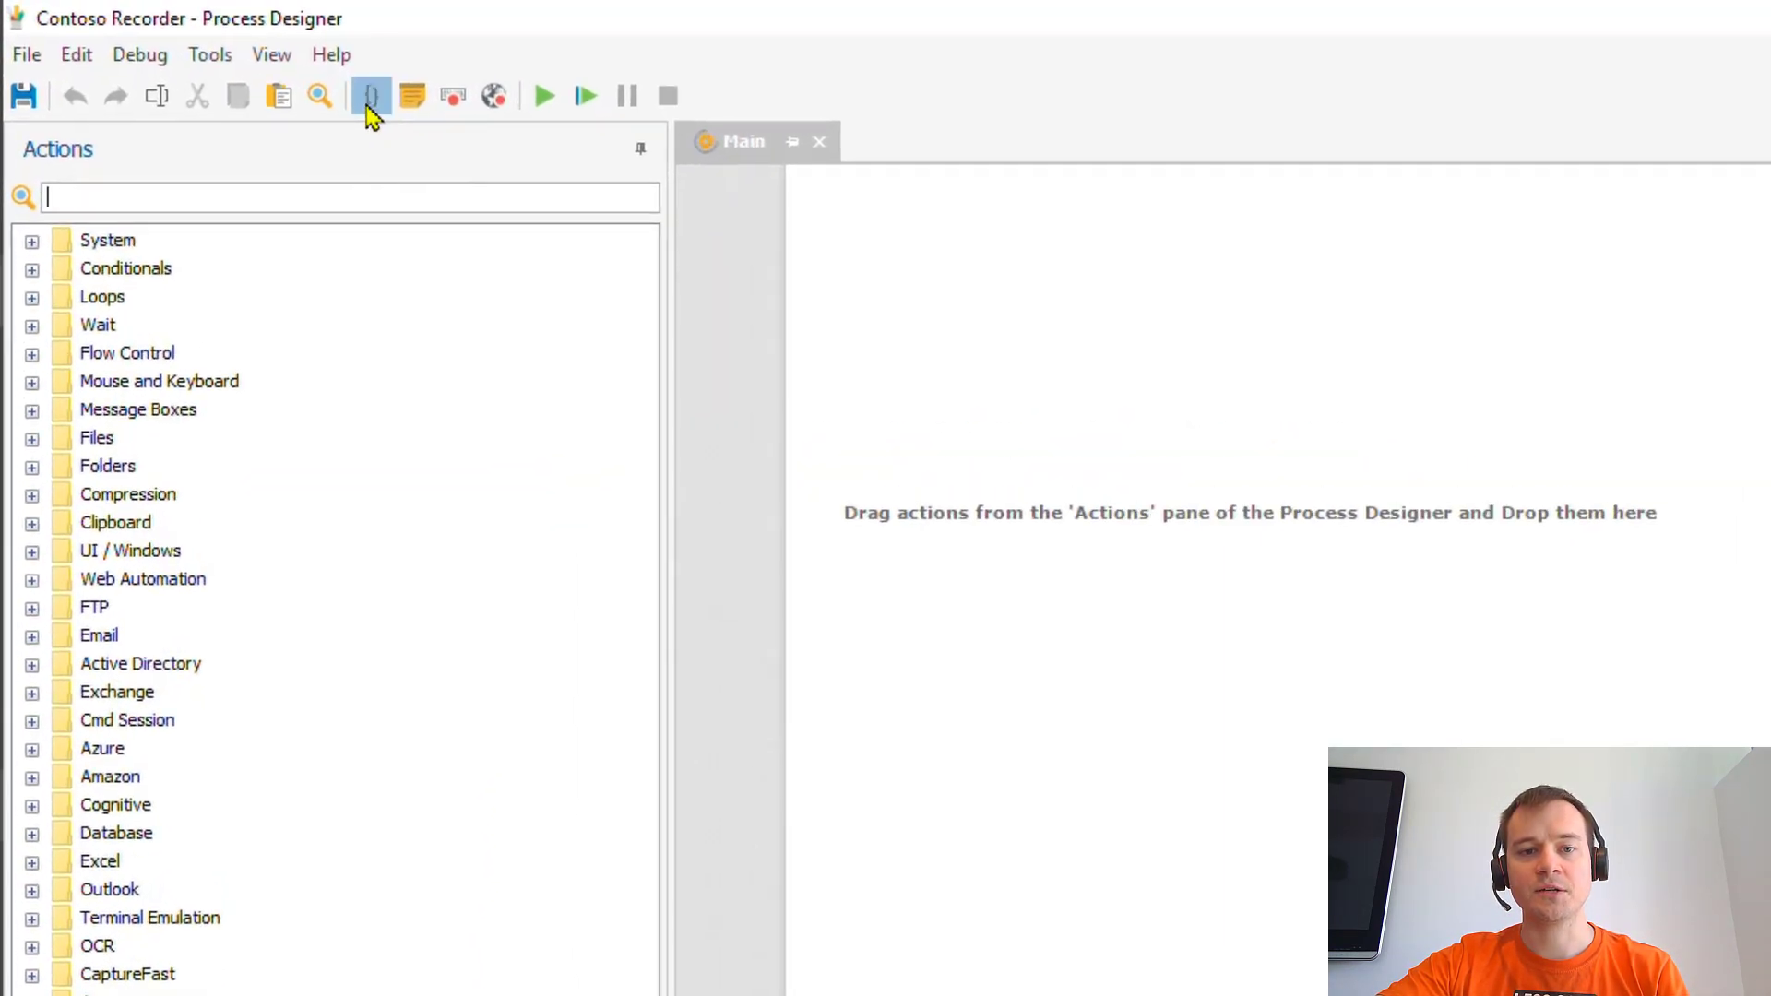
- Insert a Region/End Region block into Main with the Regions {} toolbar button
left_click(369, 101)
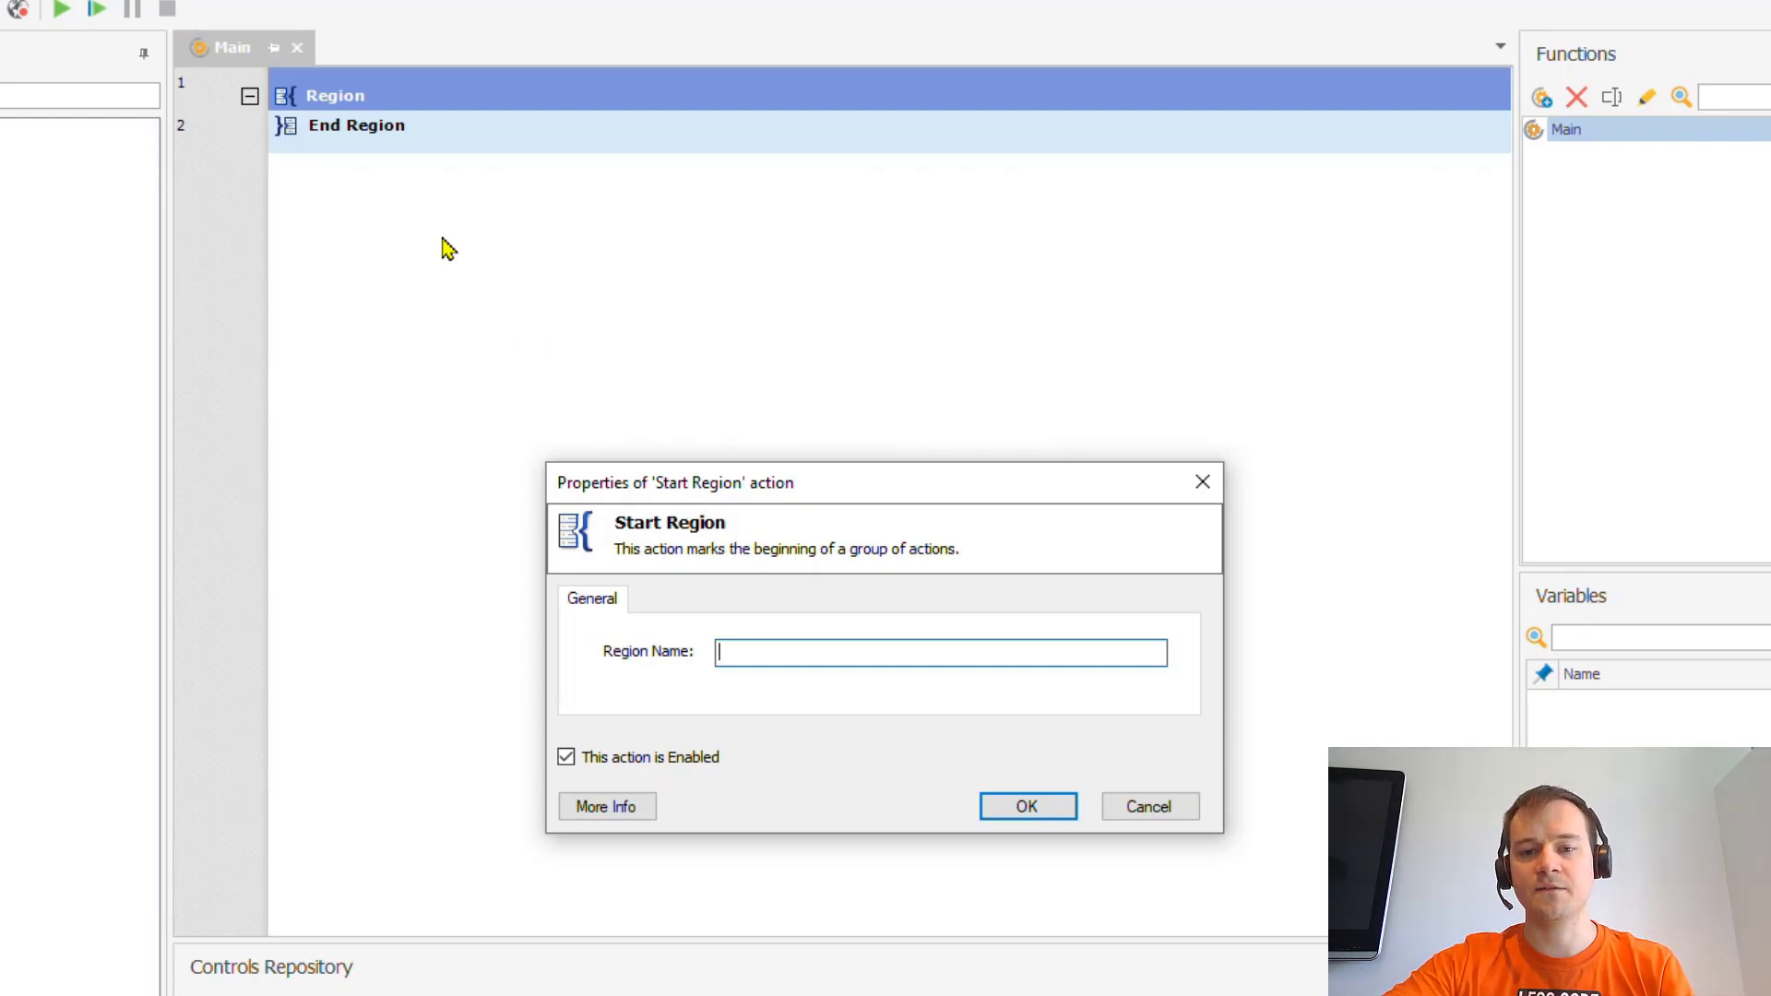
- Discard the new region so Main is empty, and open the Tools menu
left_click(1150, 812)
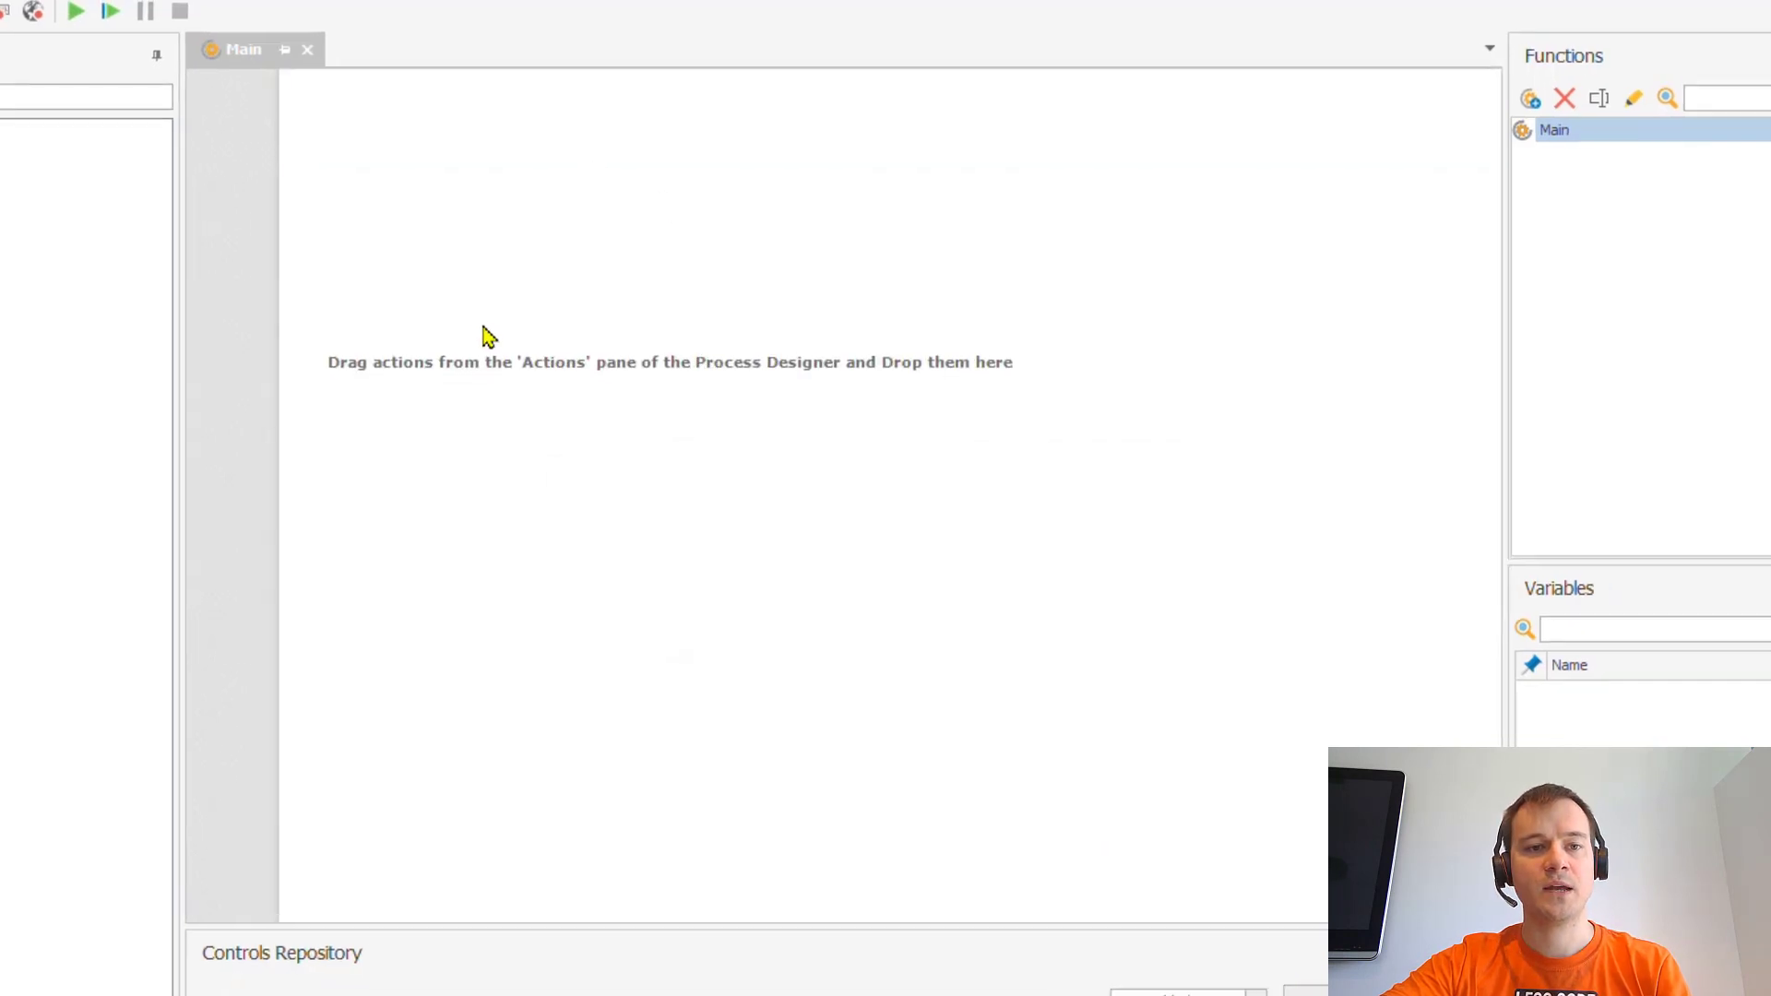
left_click(124, 32)
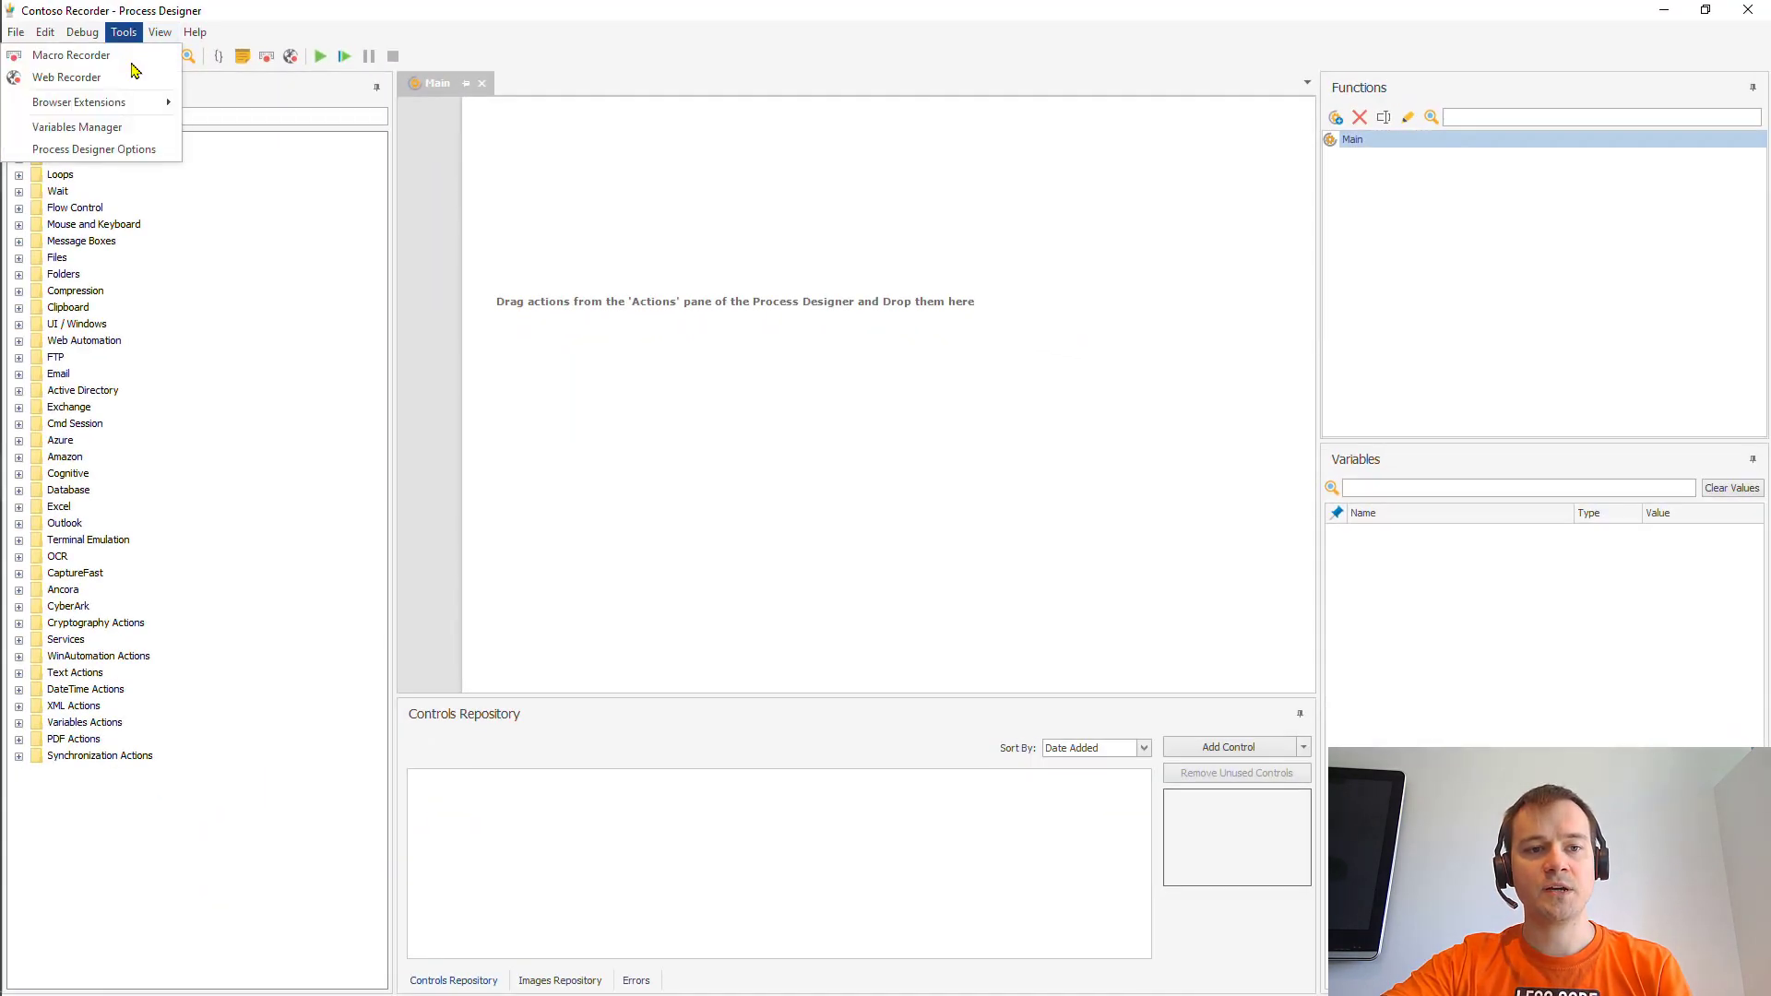
- In the Variables Manager, add %Account% with a person's full name as its value
left_click(109, 129)
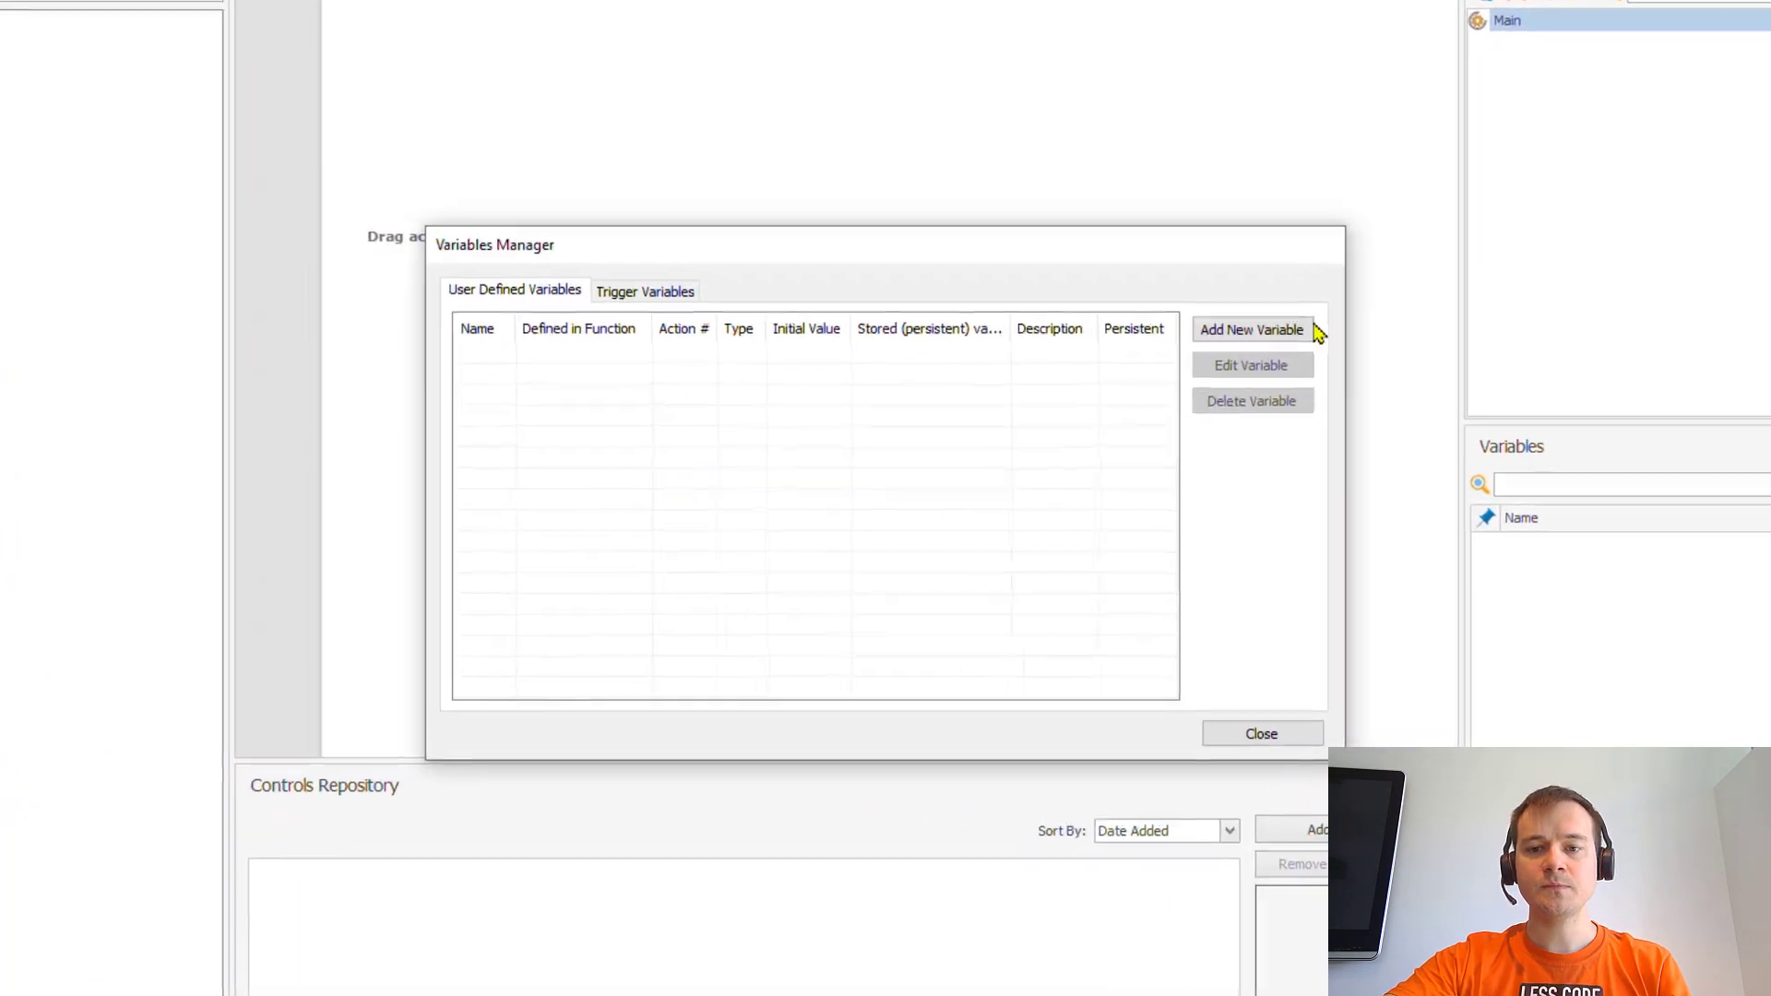
left_click(1282, 332)
type("%Account")
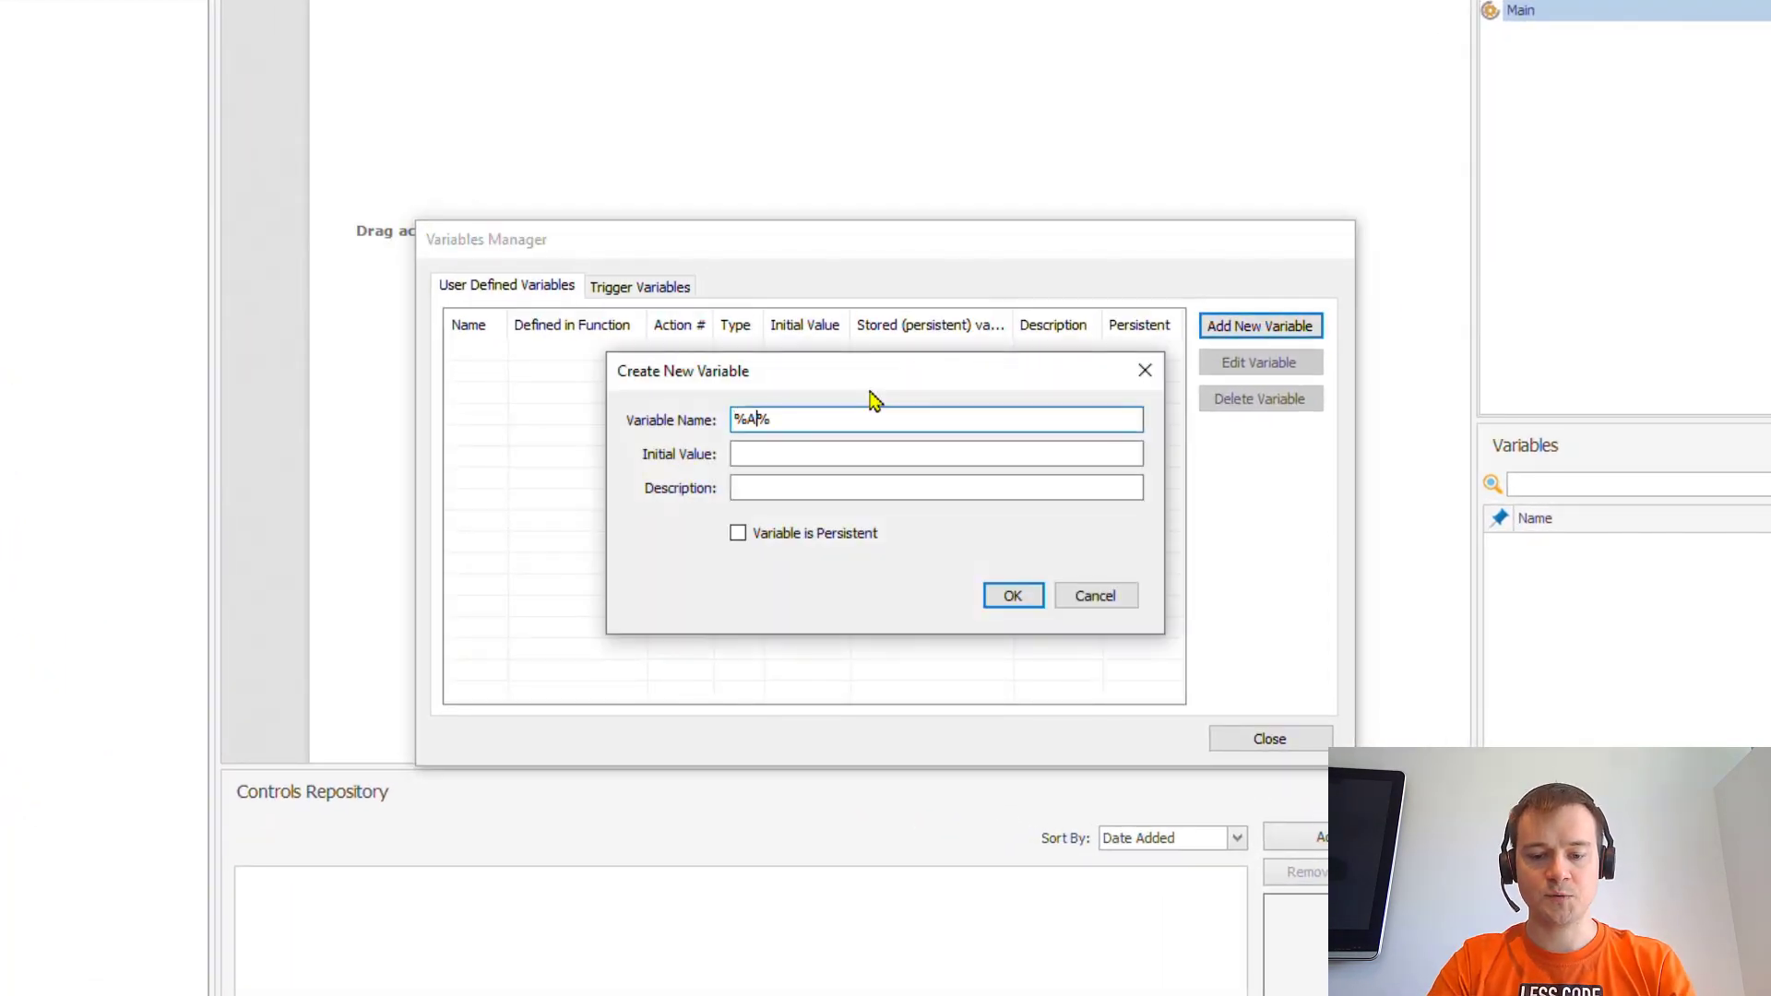
key("Tab")
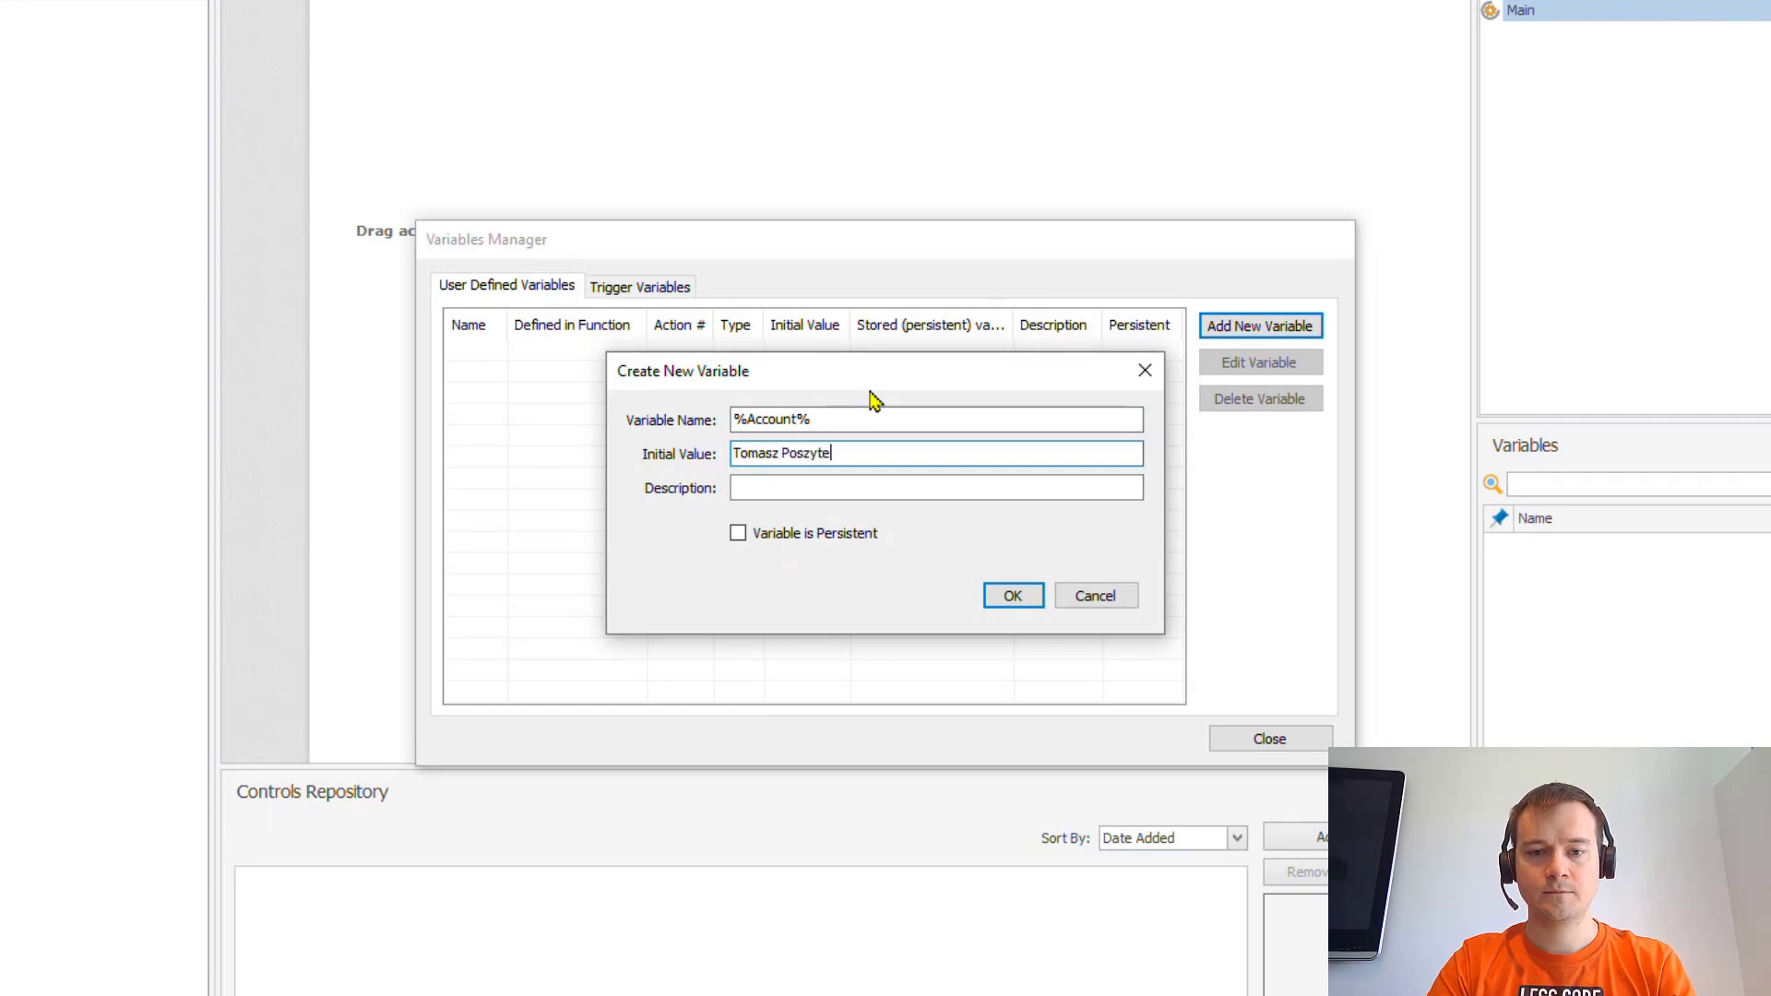
key("Return")
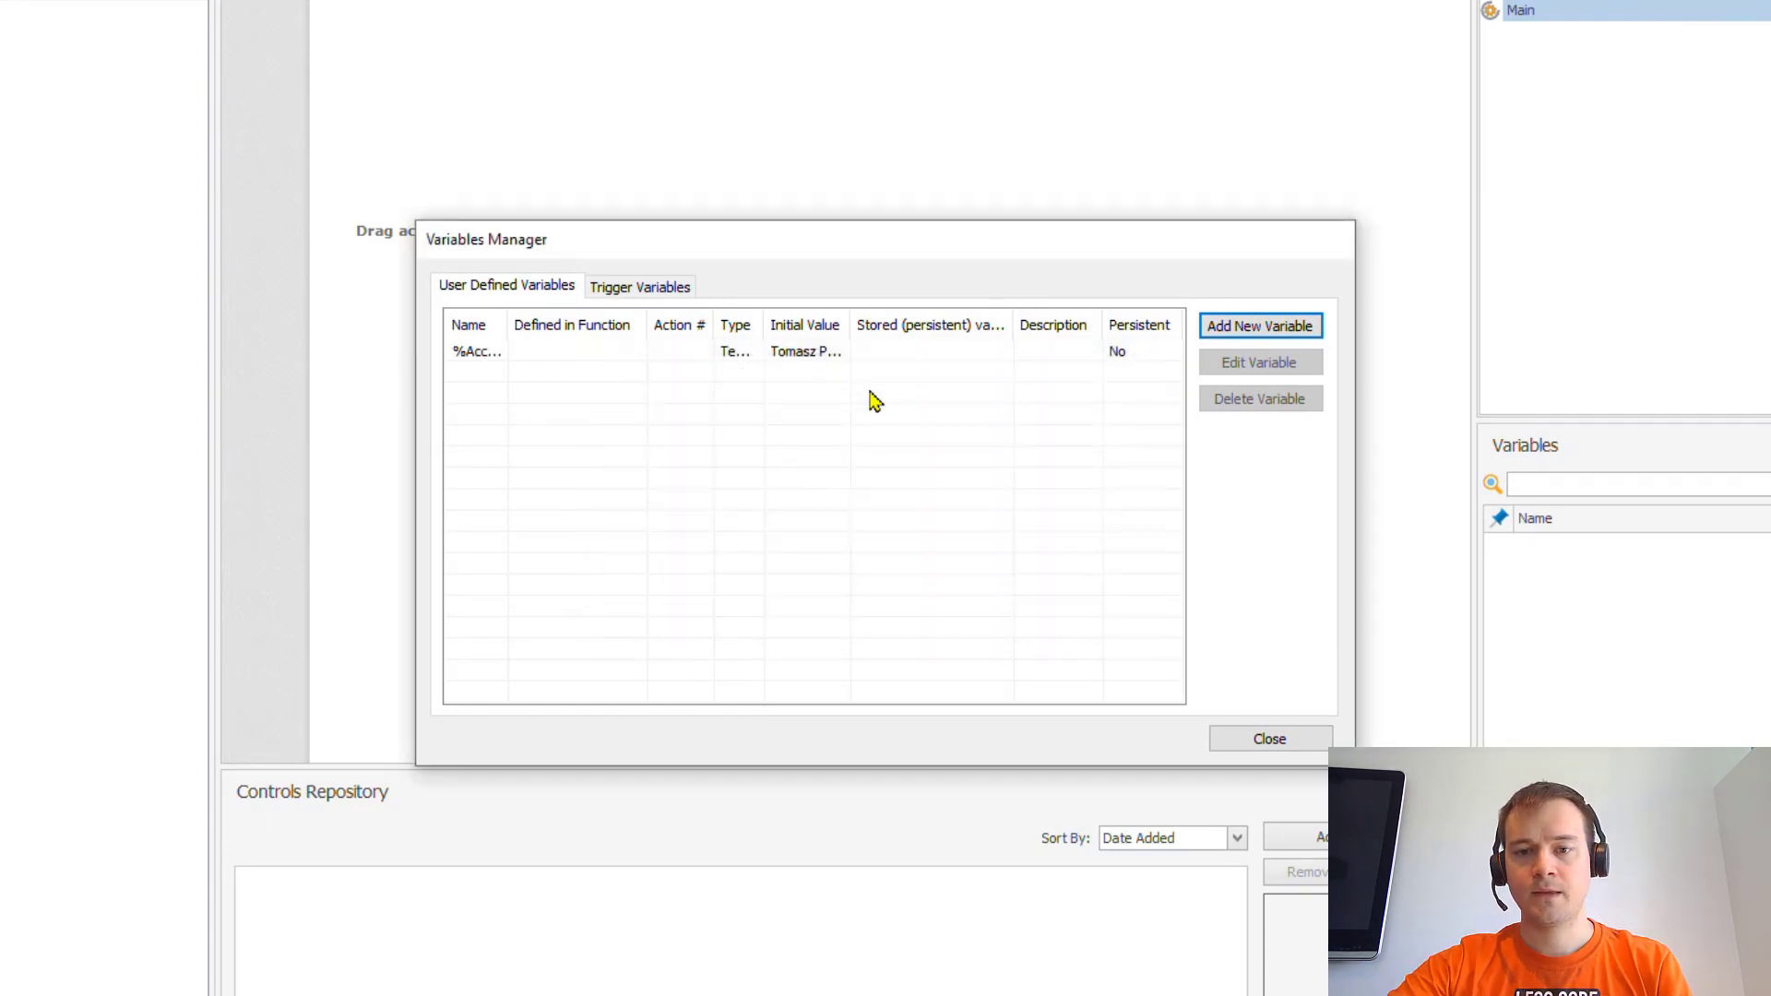
- Add the %Contact% variable with the contact's e-mail address as its value
left_click(1310, 332)
type("Contact")
key("Tab")
type("omas")
key("ctrl+a")
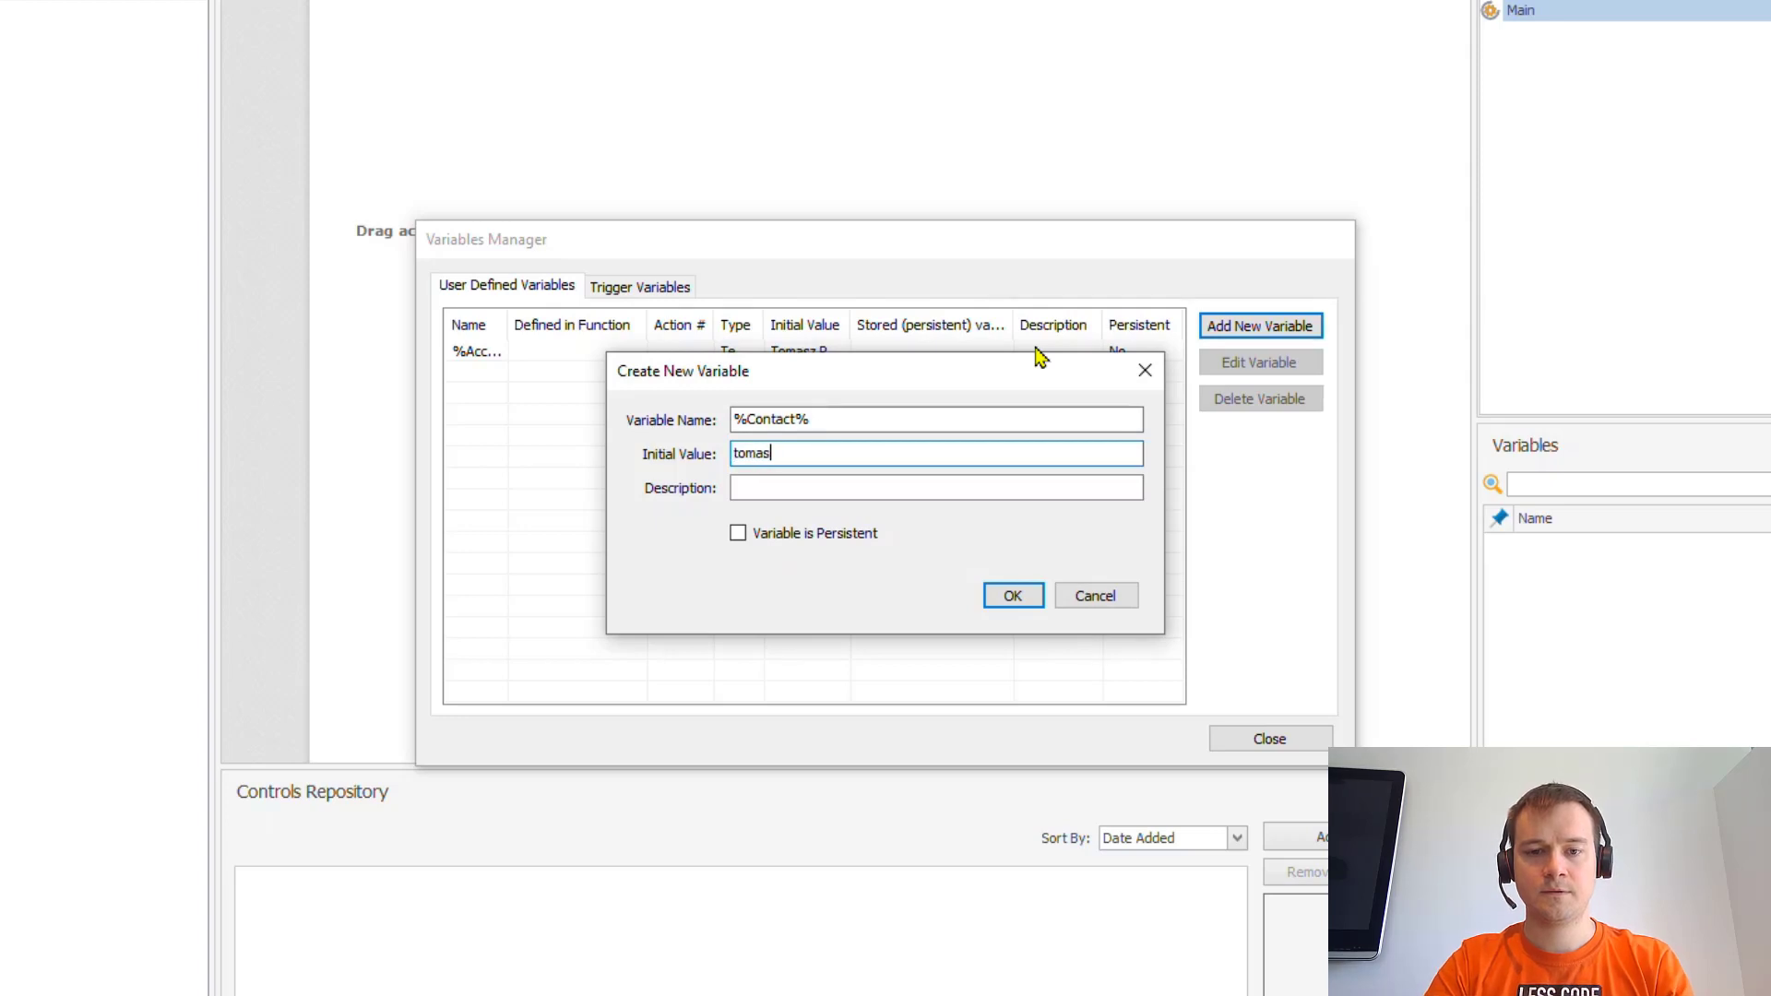
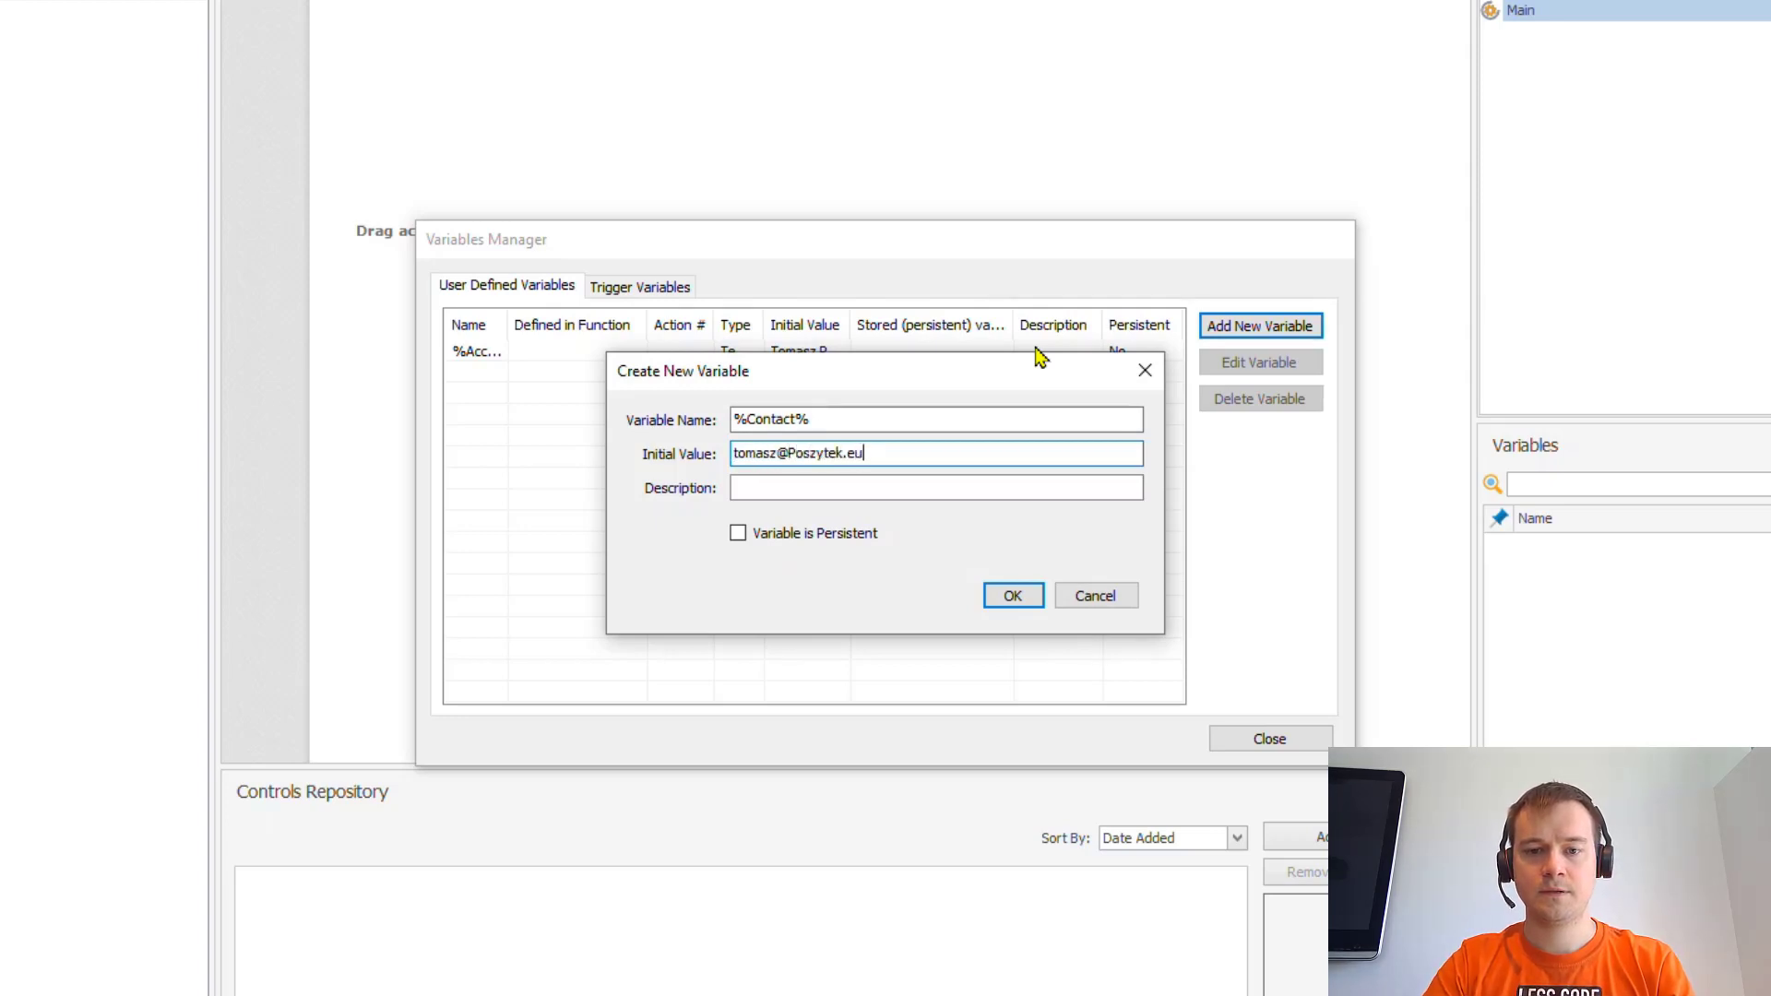
key("Return")
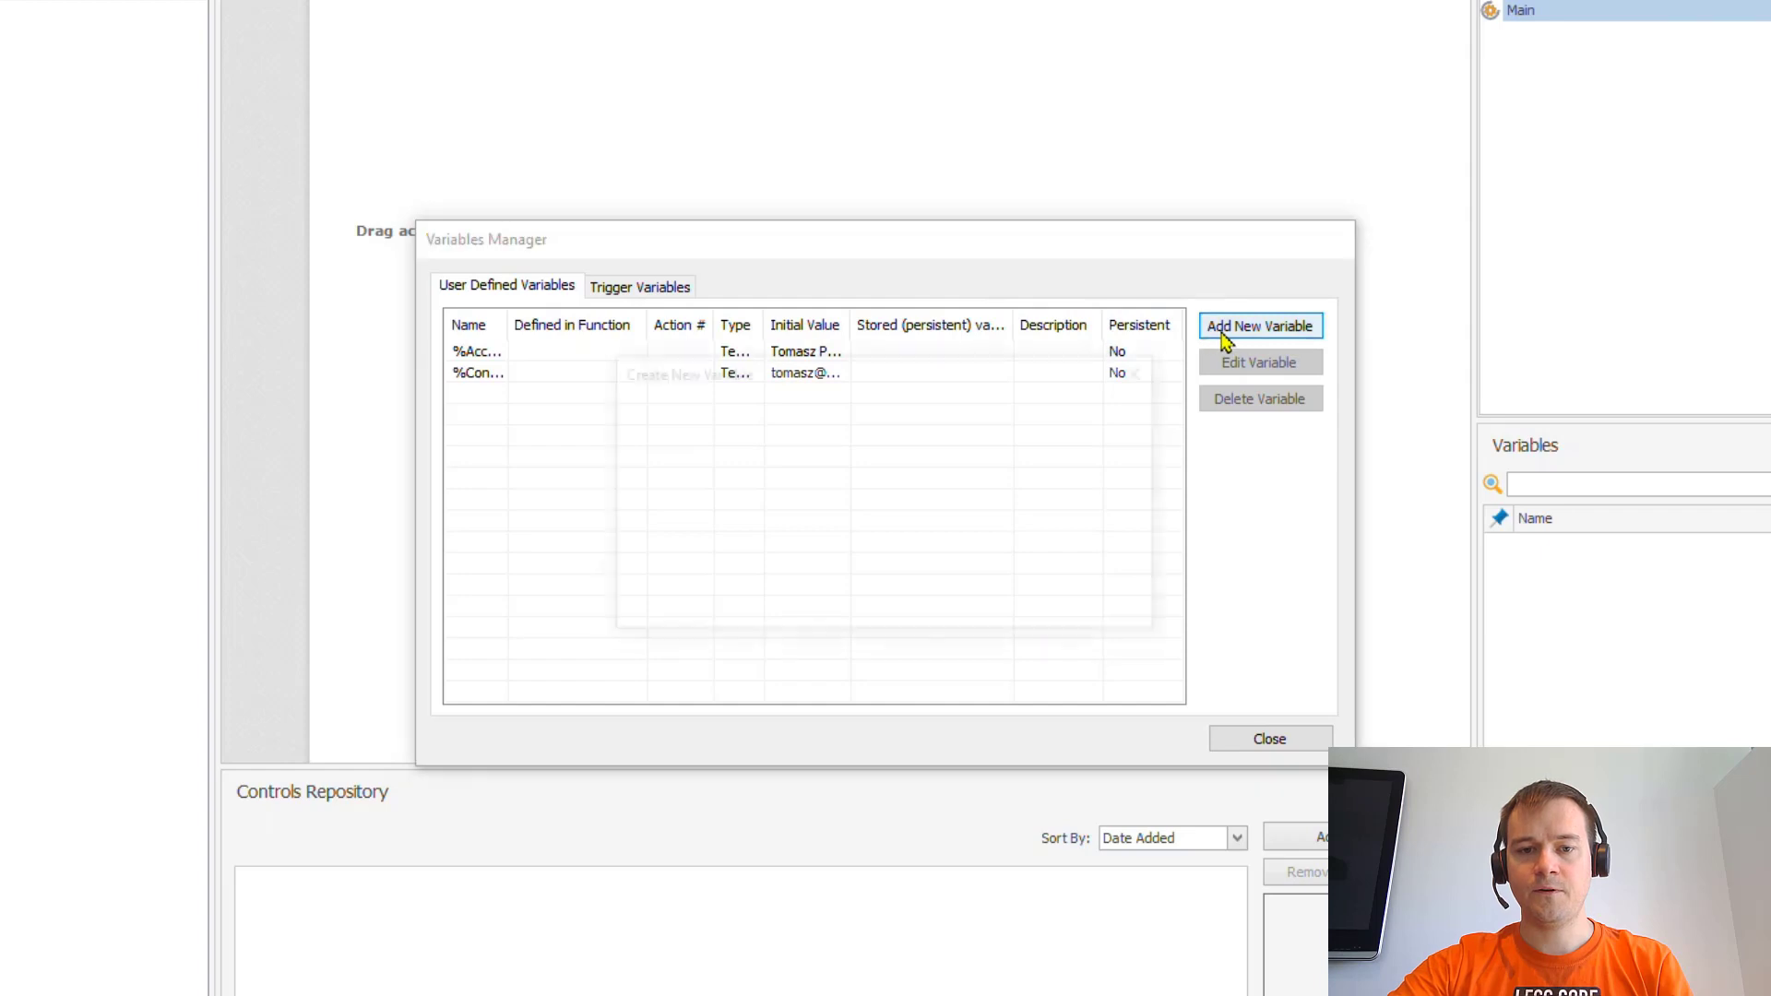
- Add the %Amount% variable with initial value 3000
left_click(1218, 332)
type("%Amount%")
key("Tab")
type("3000")
key("Return")
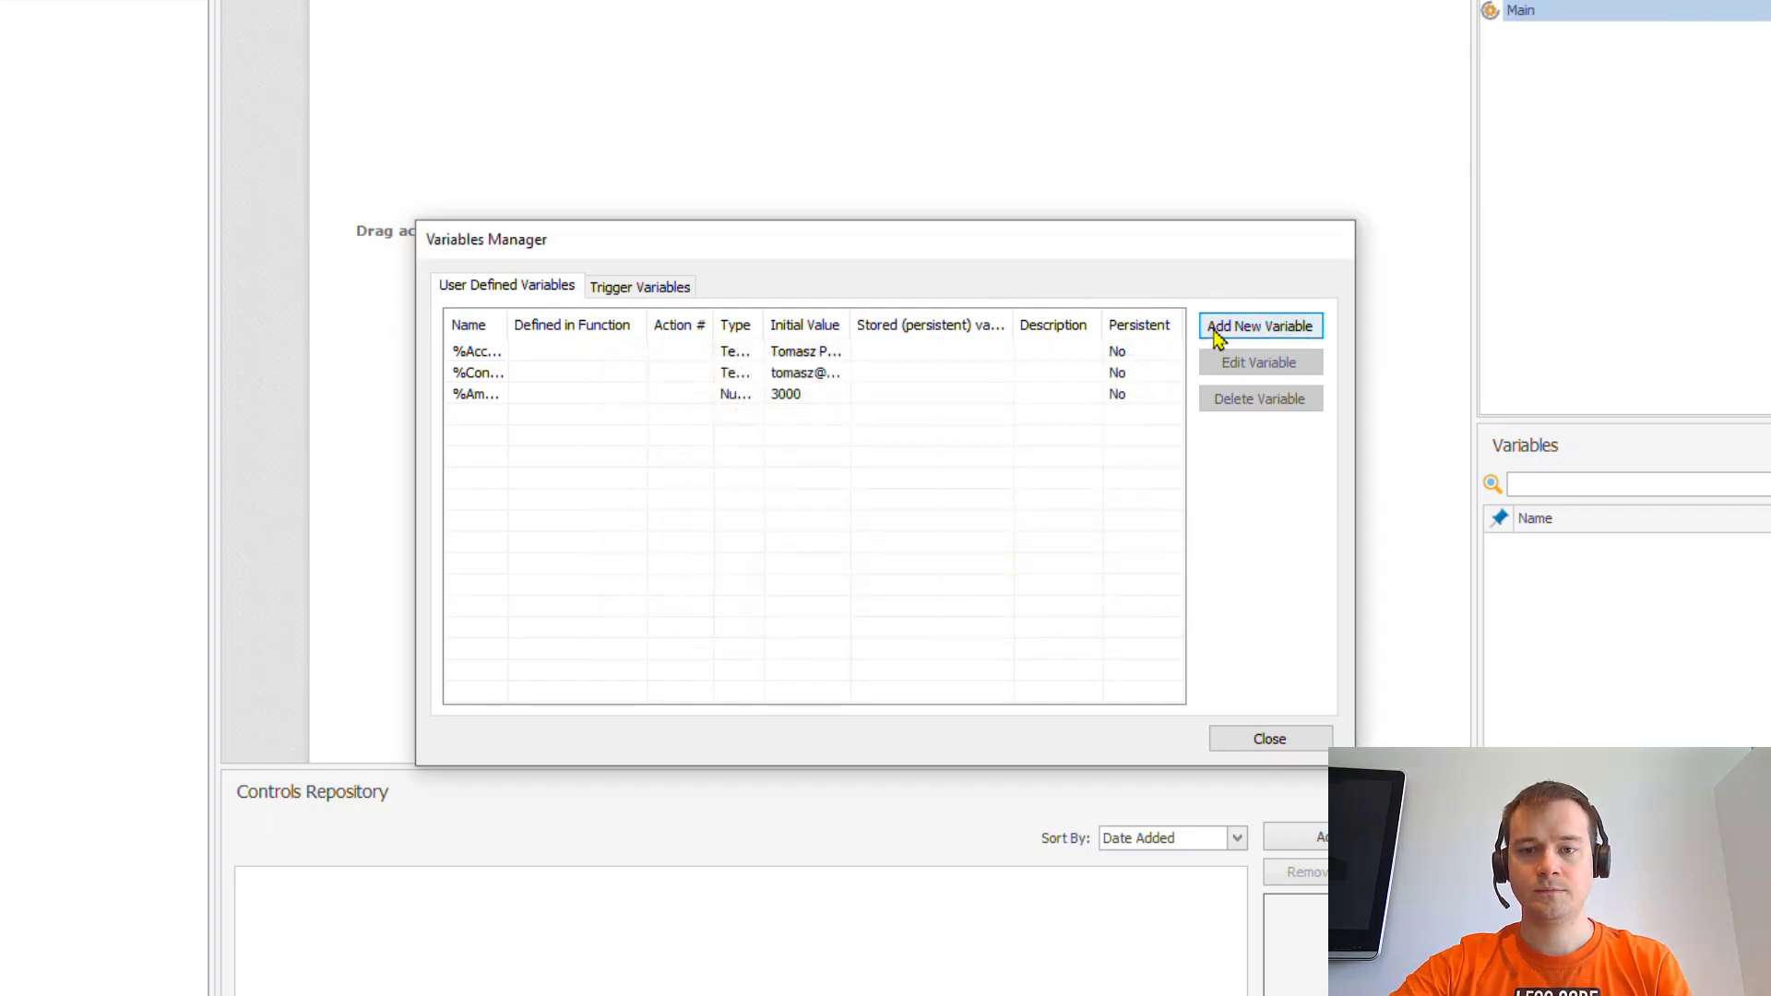
- Add the %Status% variable set to Paid and close the Variables Manager
left_click(1218, 332)
type("%Status%")
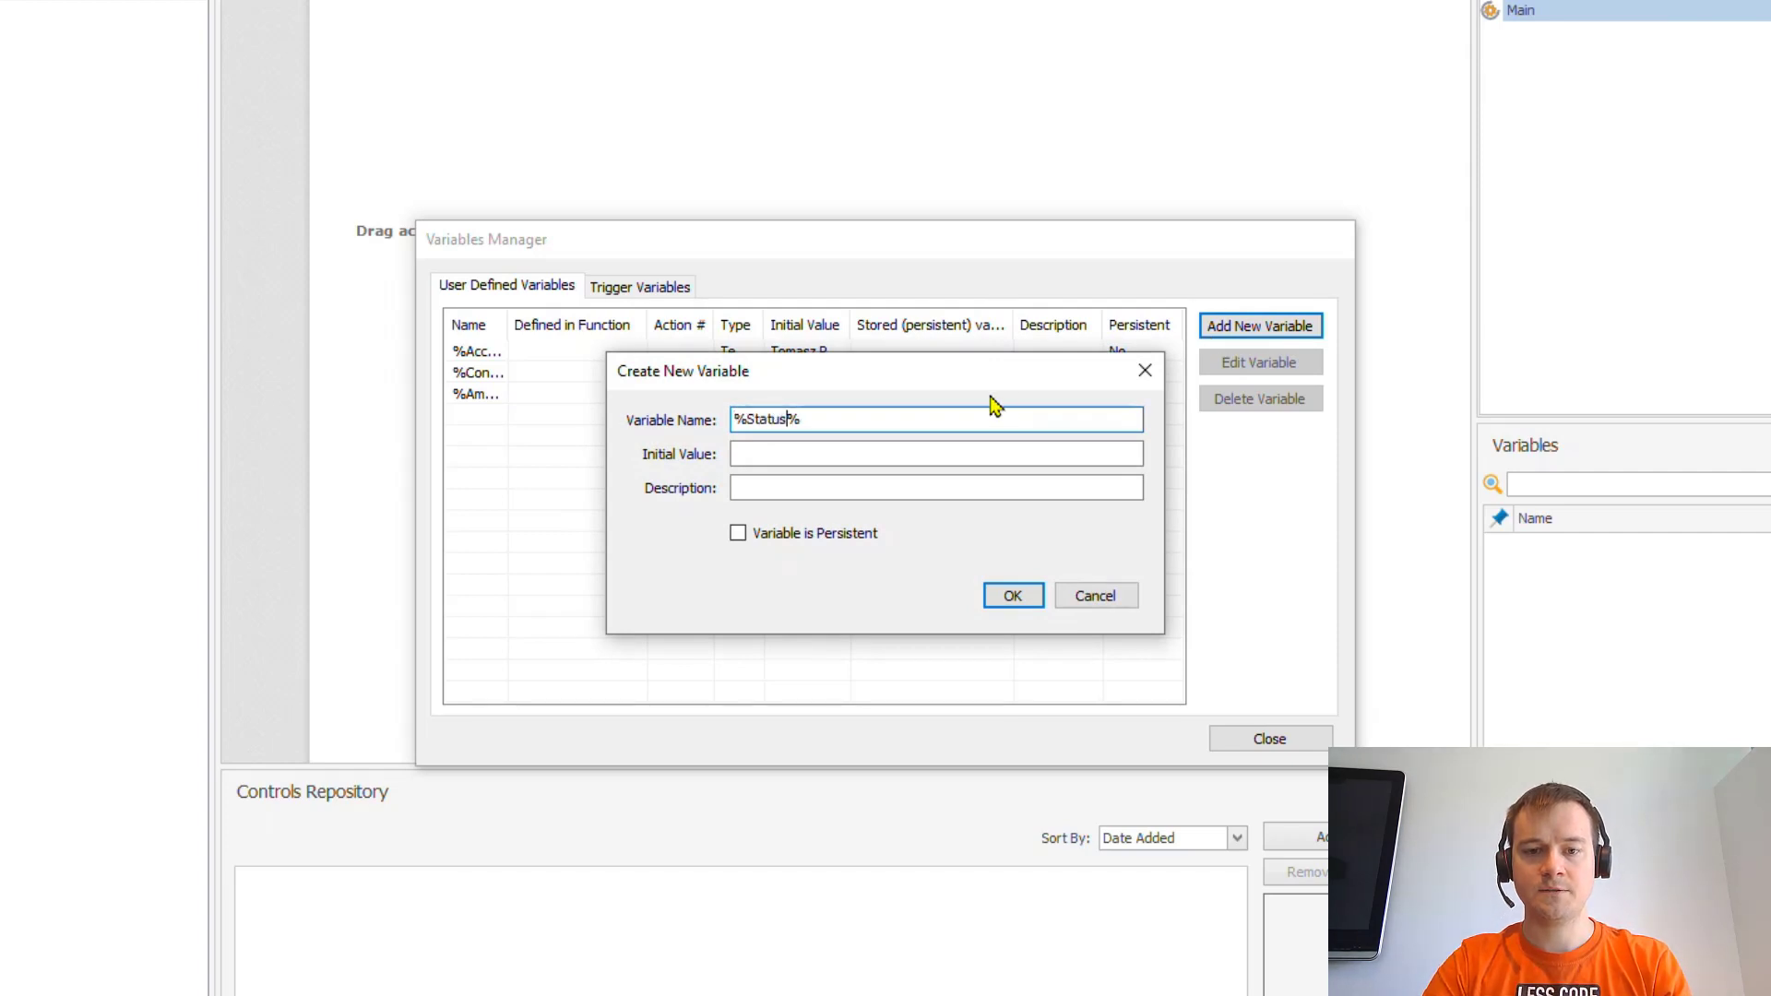
key("Tab")
type("P")
key("BackSpace")
type("Paid")
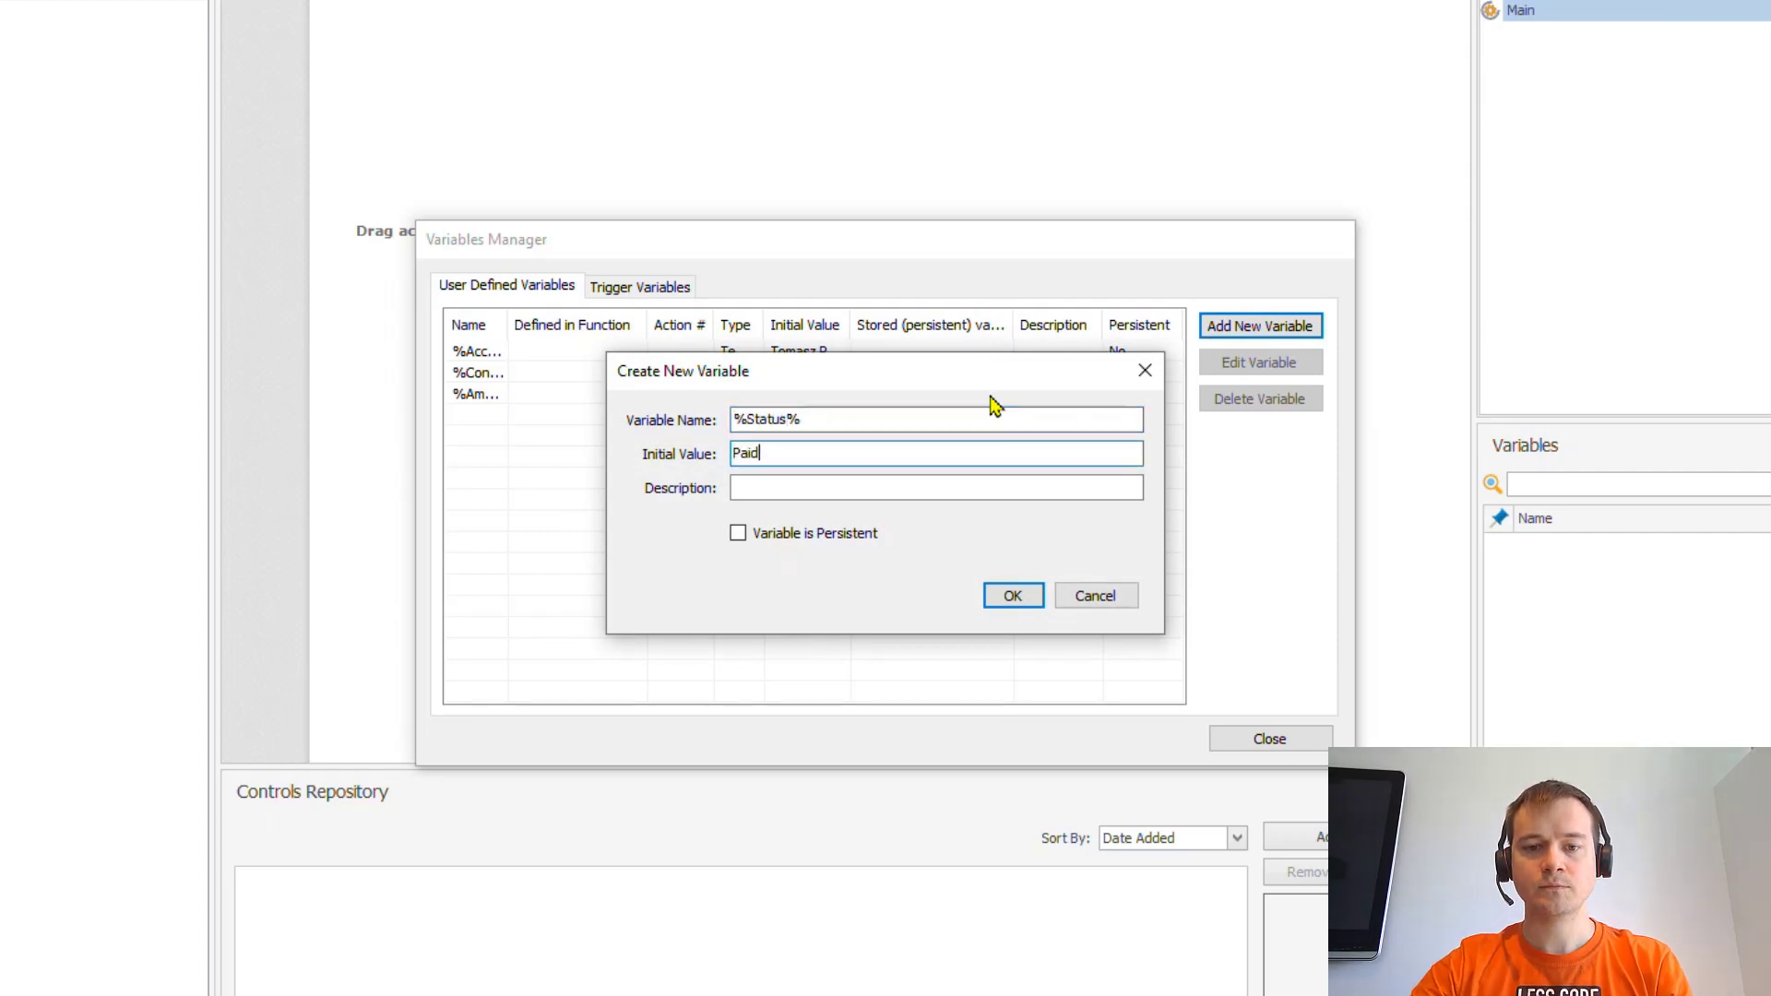
left_click(989, 597)
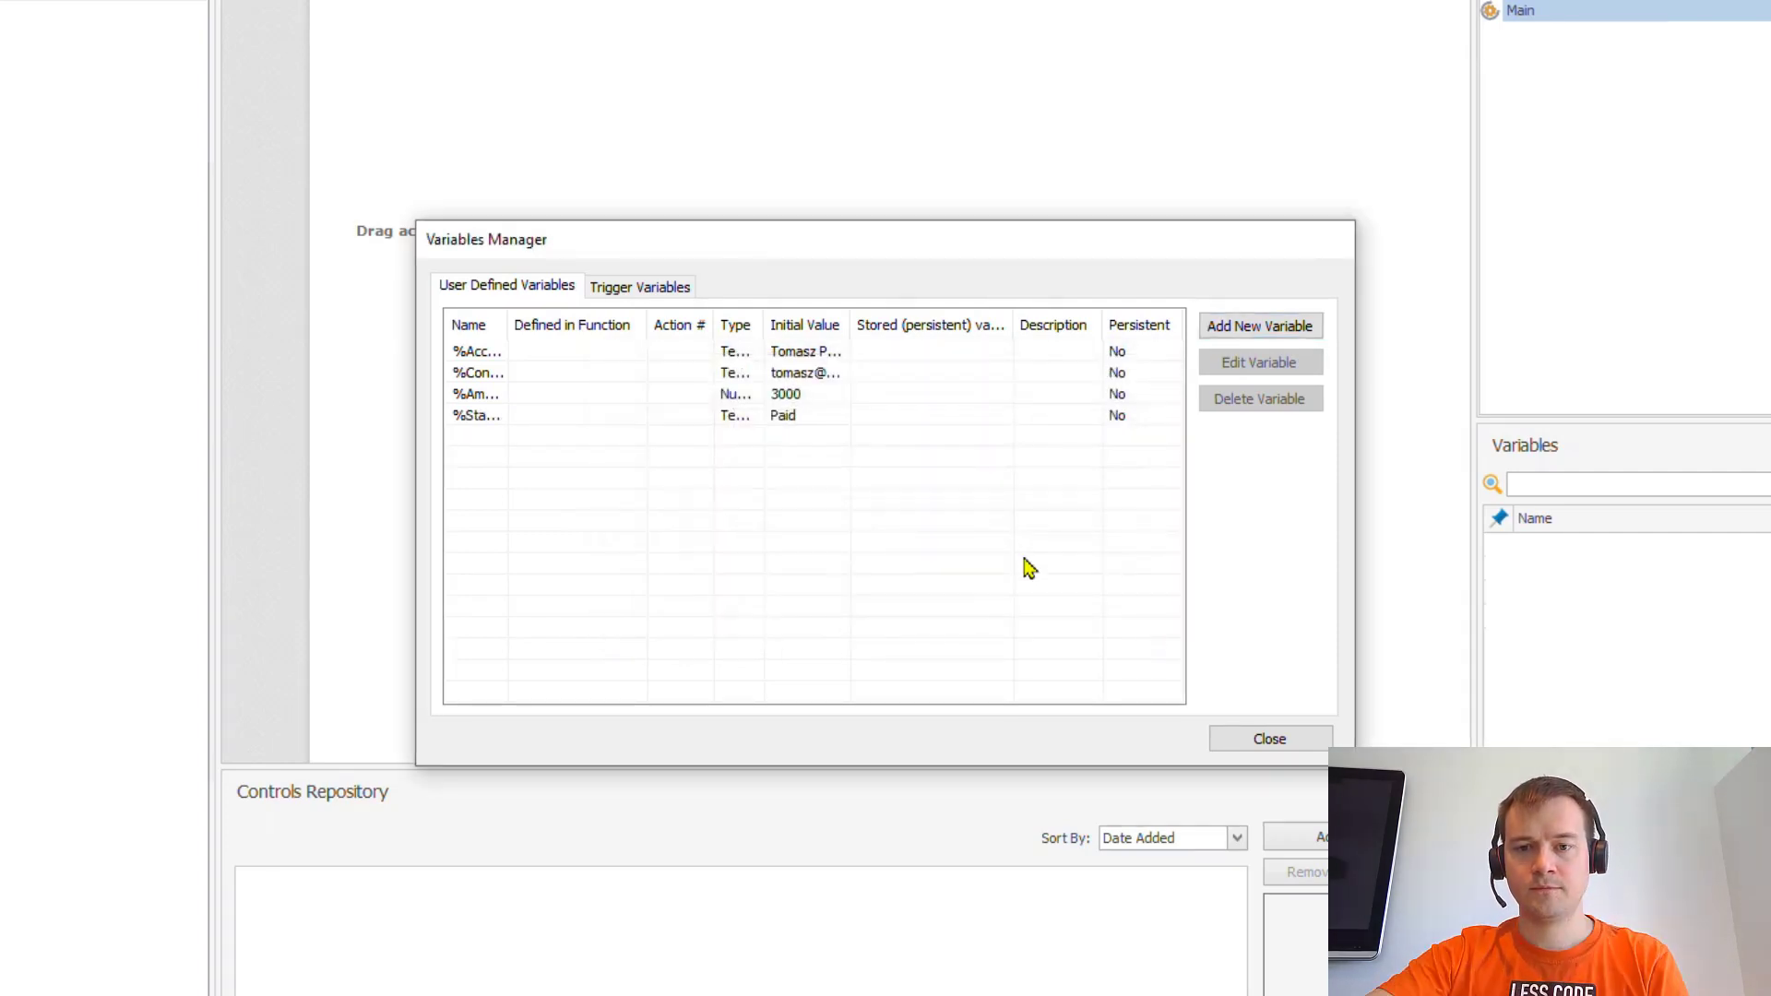
left_click(1272, 740)
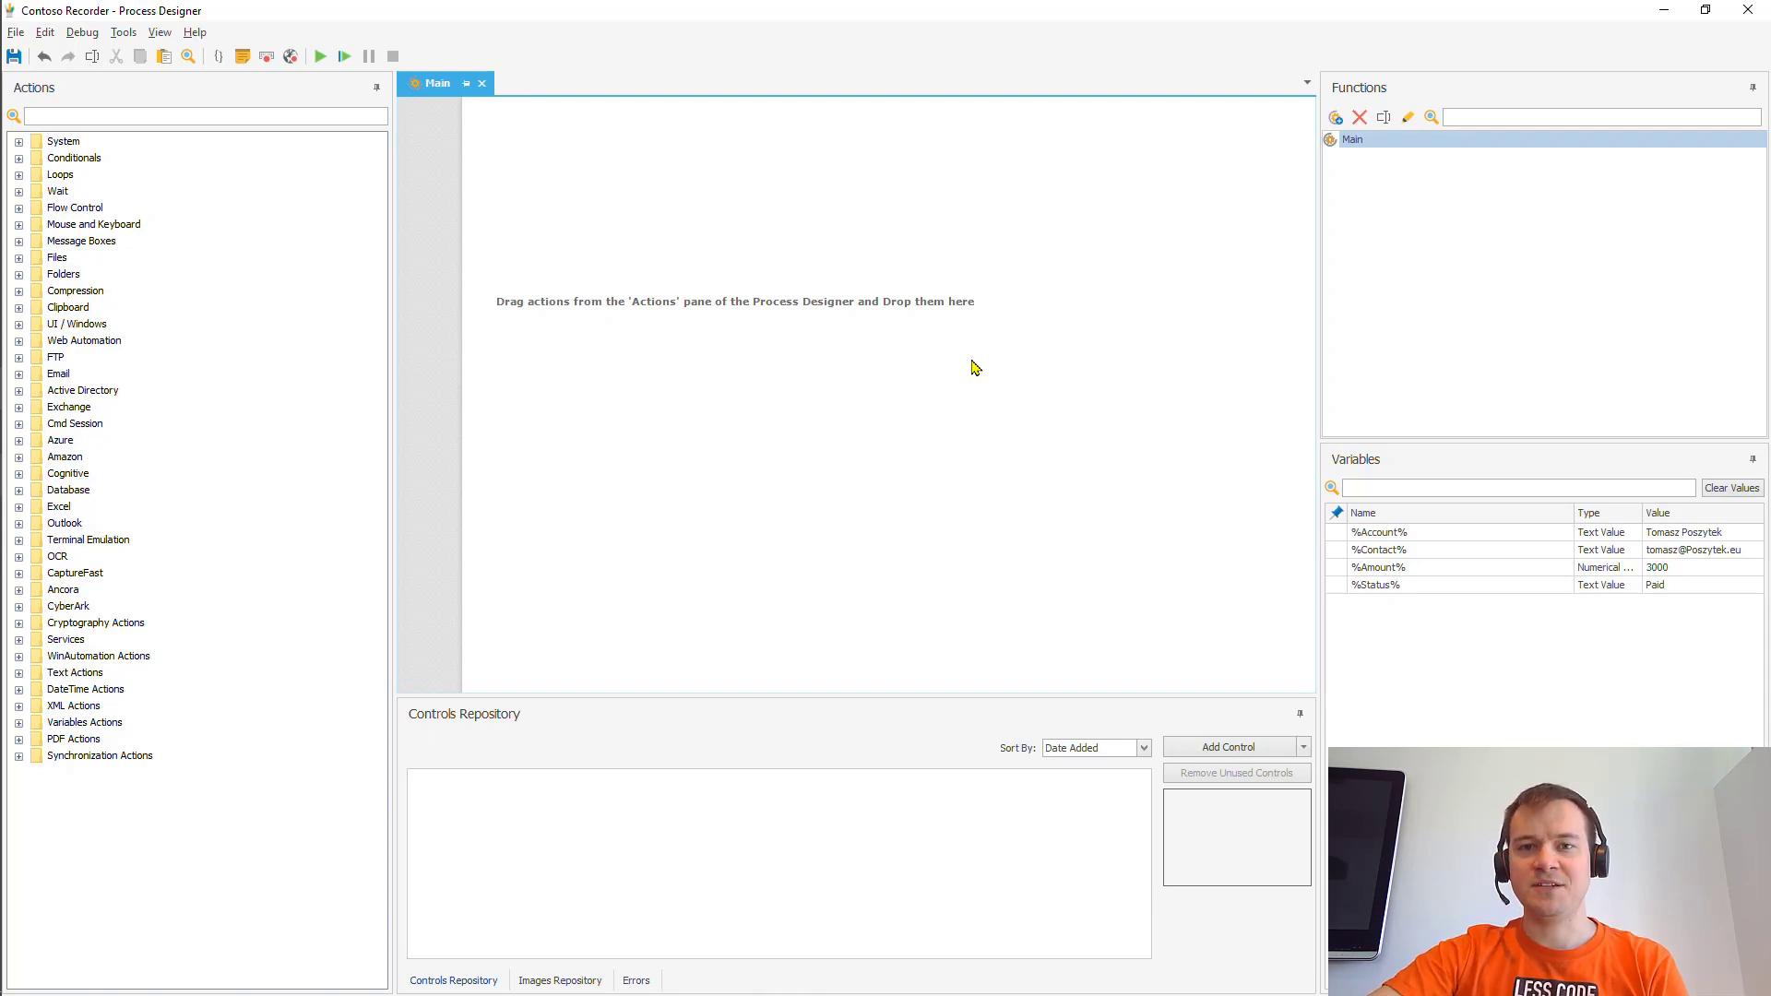
left_click(262, 61)
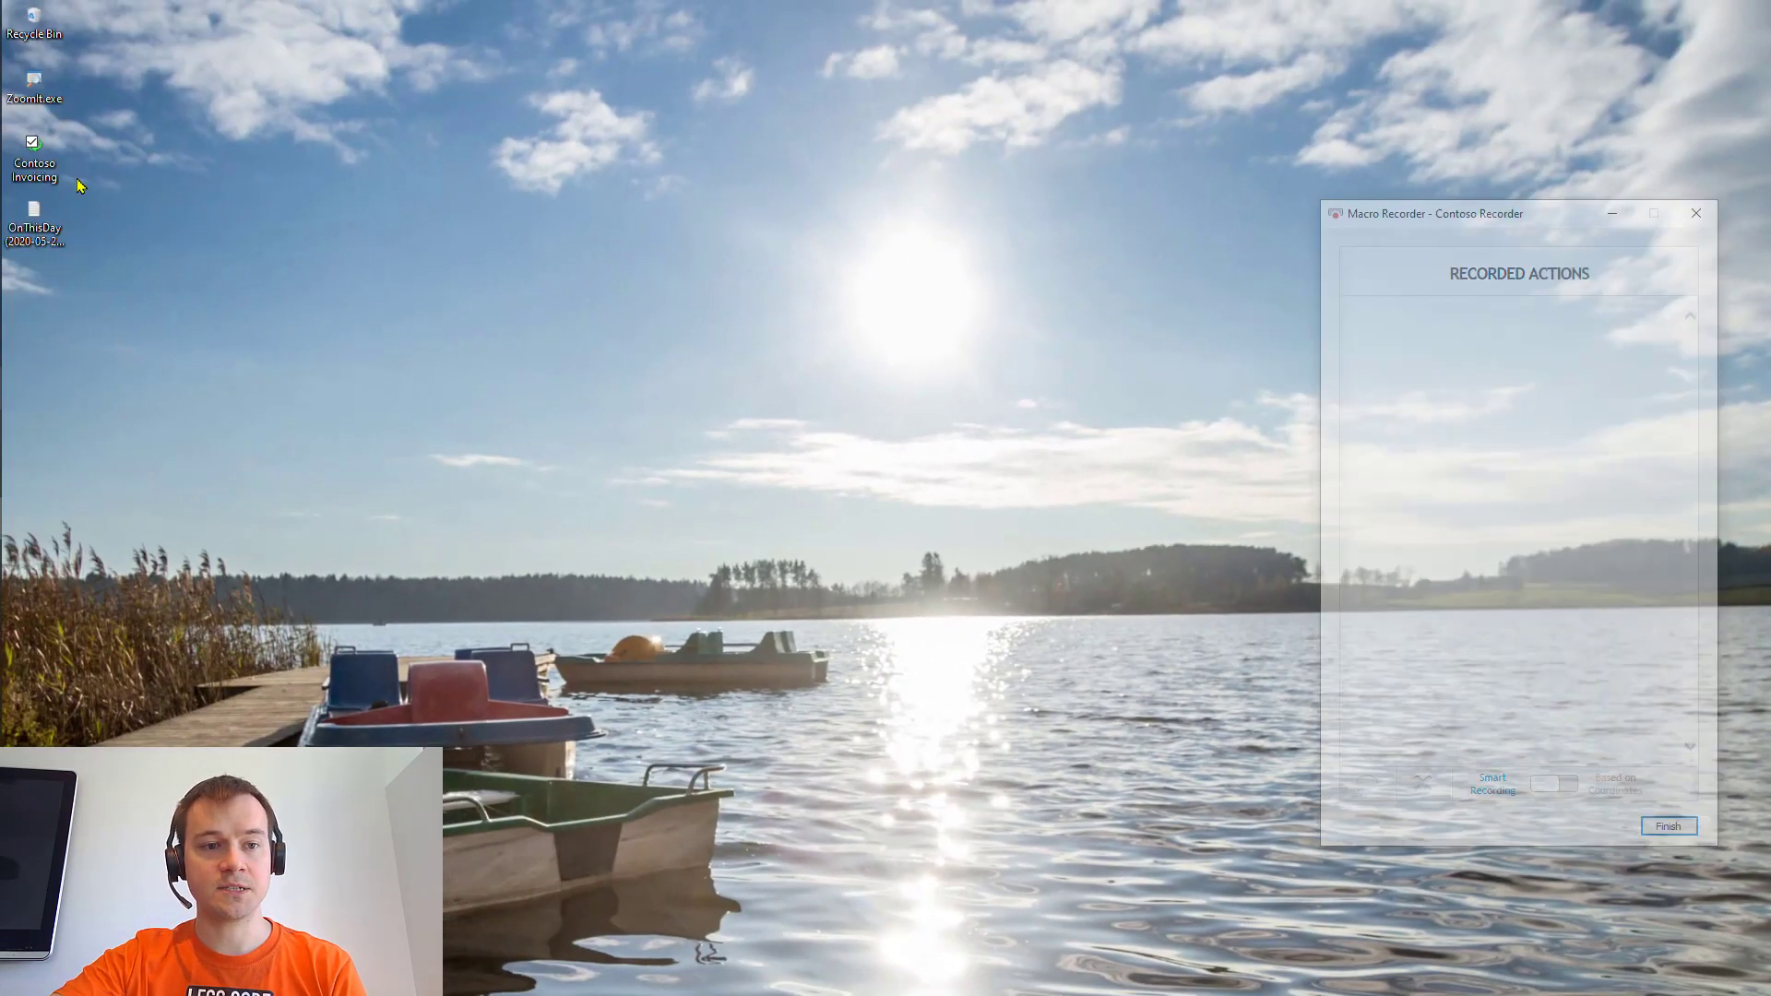
- Record launching Contoso Invoicing, opening Invoices, and adding an invoice with Account 1234, Contact asdf
double_click(35, 165)
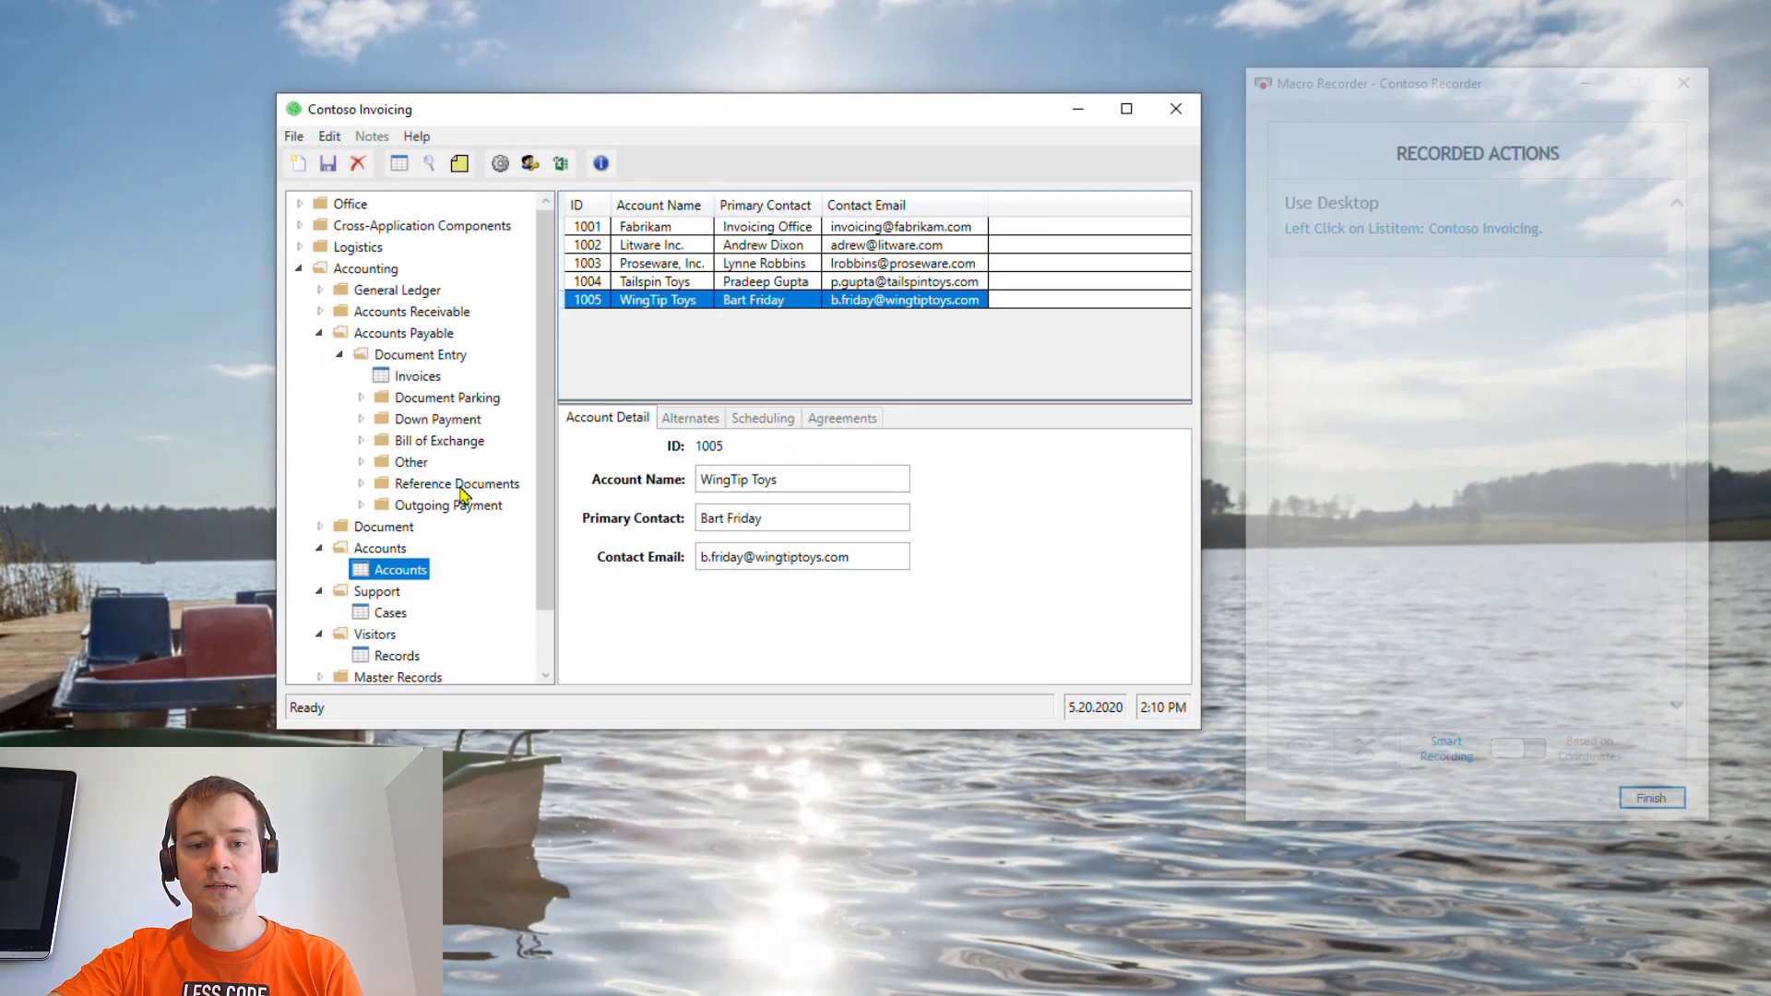
left_click(420, 379)
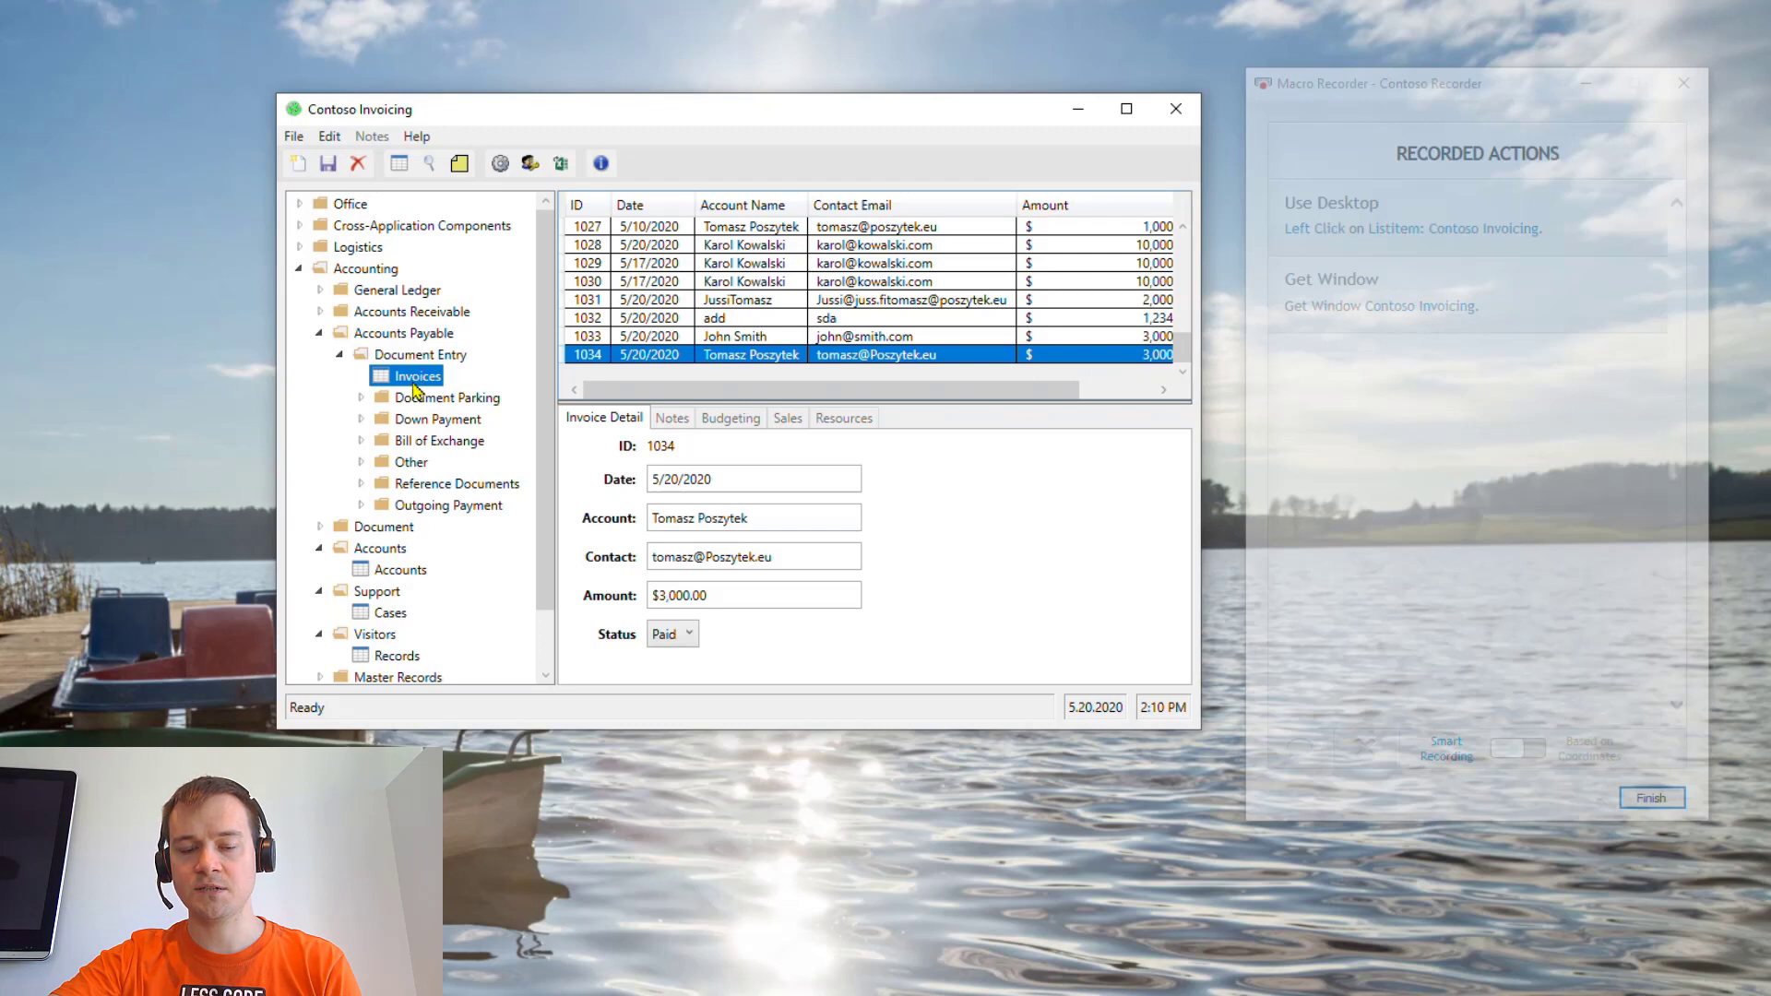
double_click(295, 166)
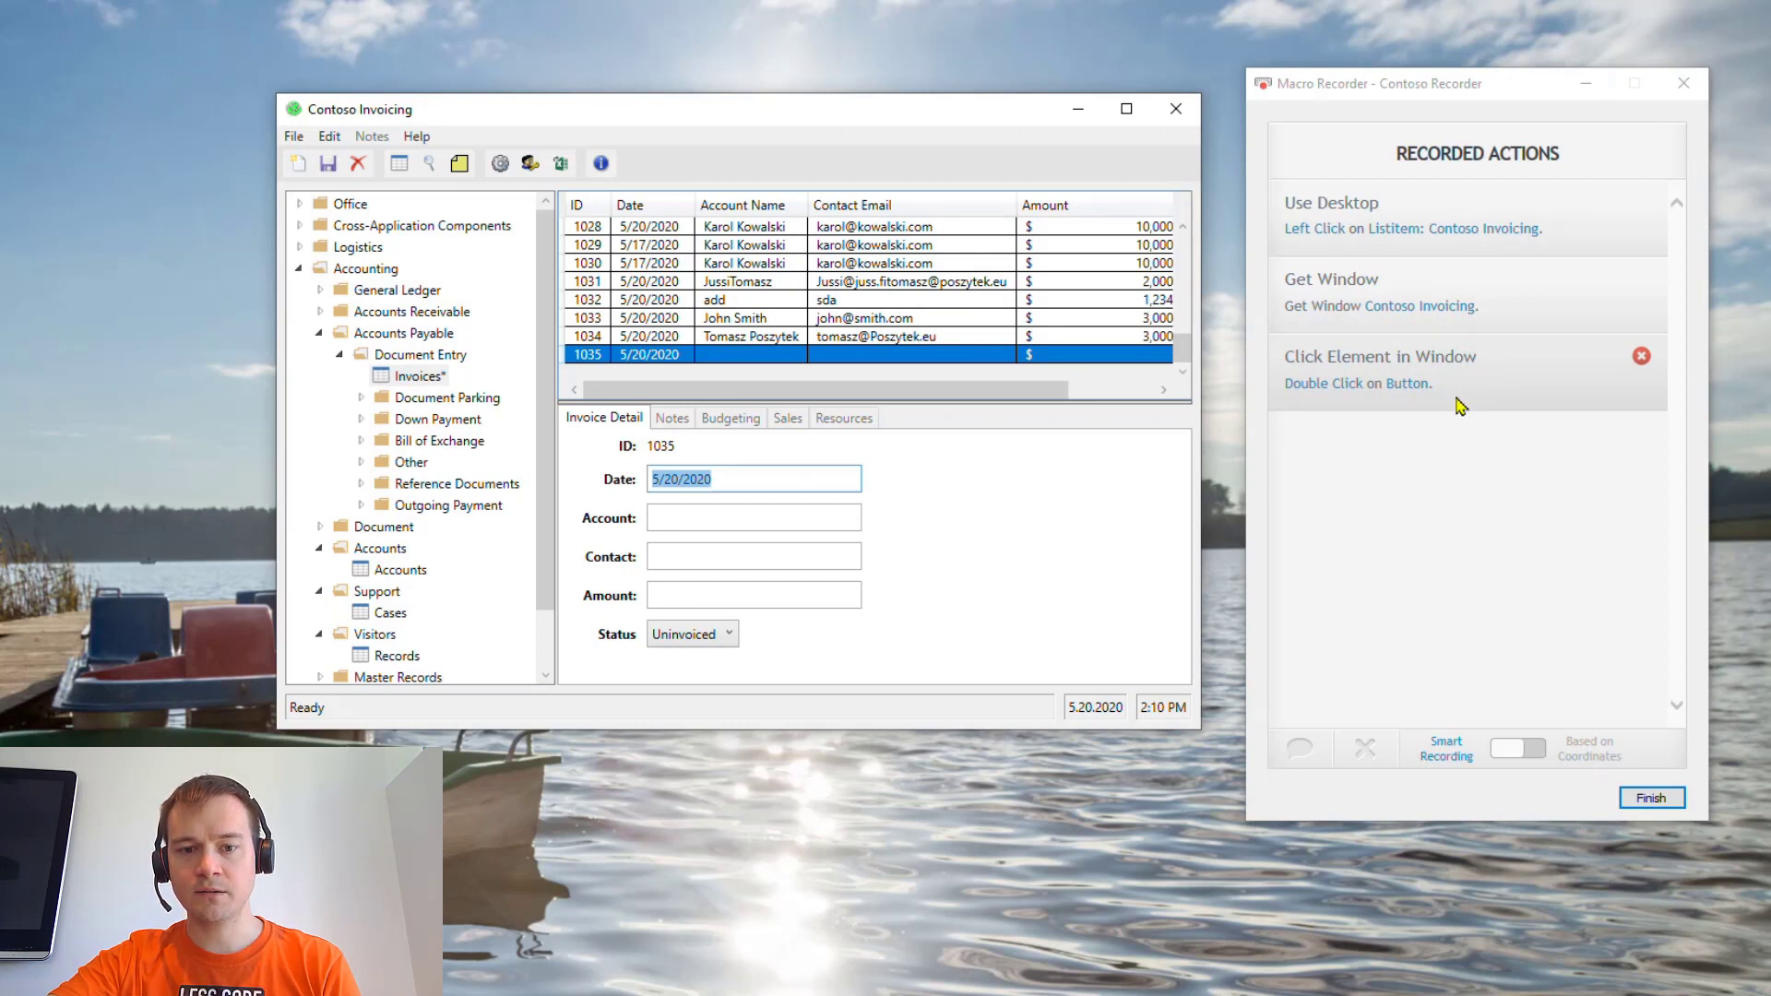
left_click(909, 500)
left_click(821, 513)
type("1234")
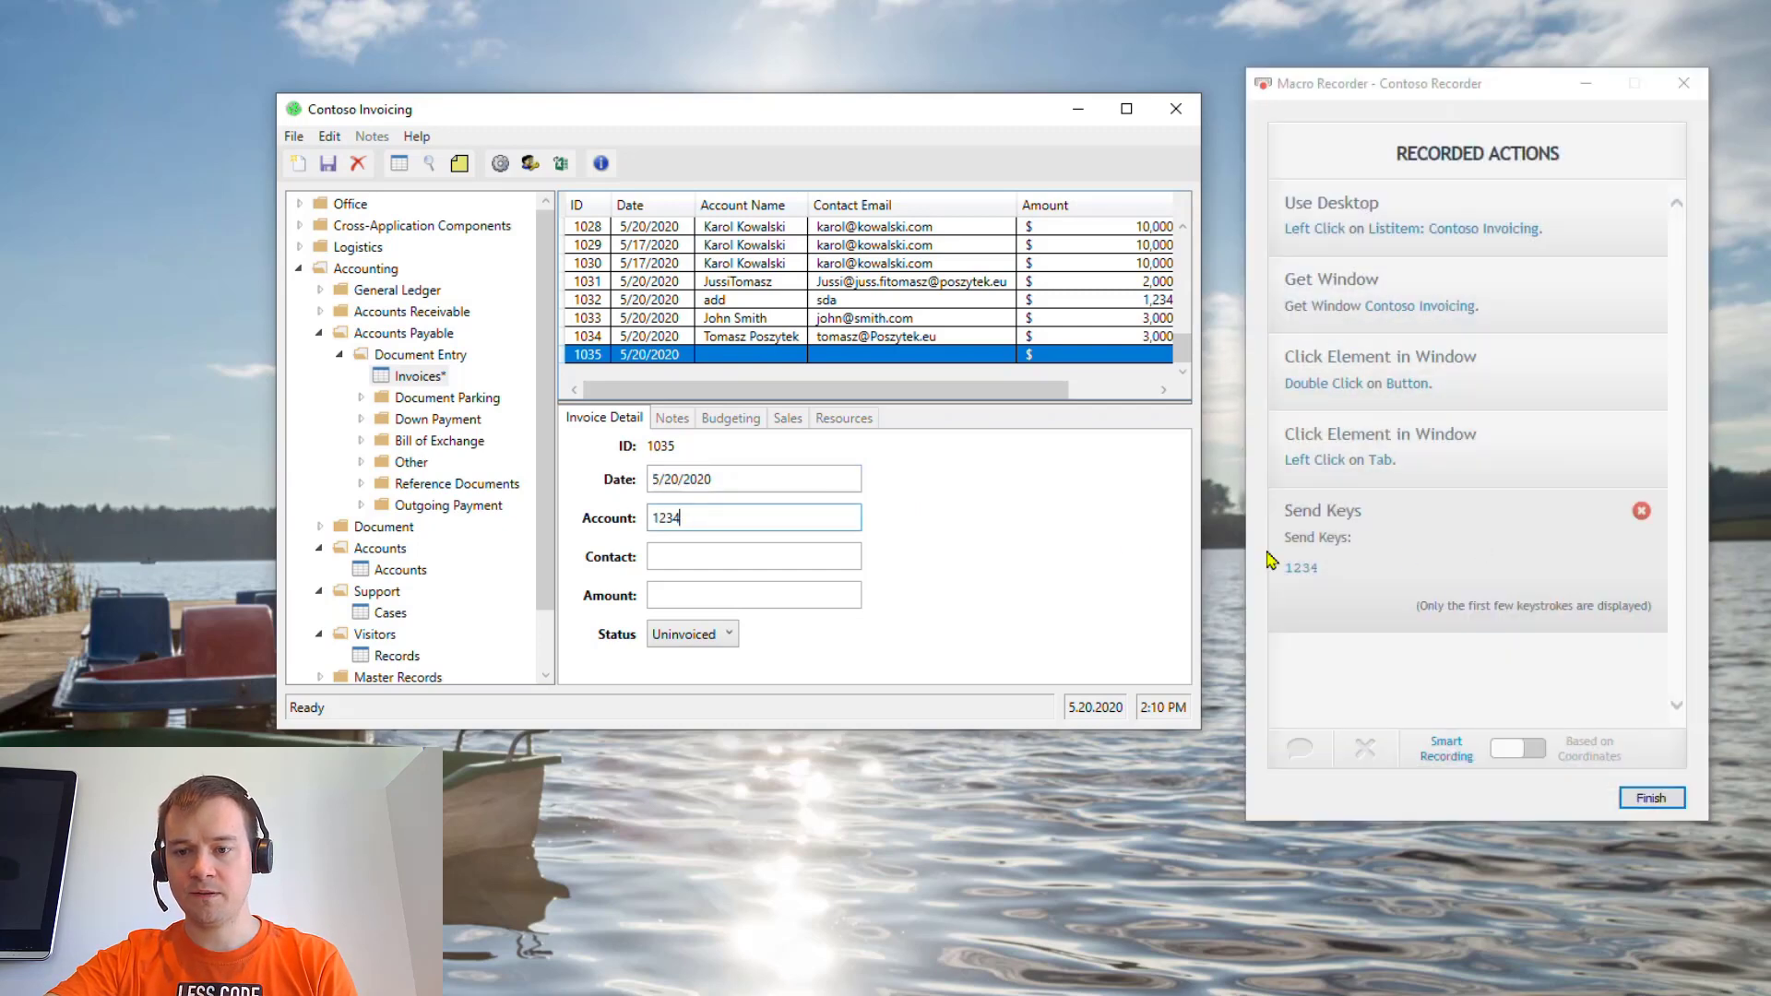
left_click(771, 553)
type("asdf")
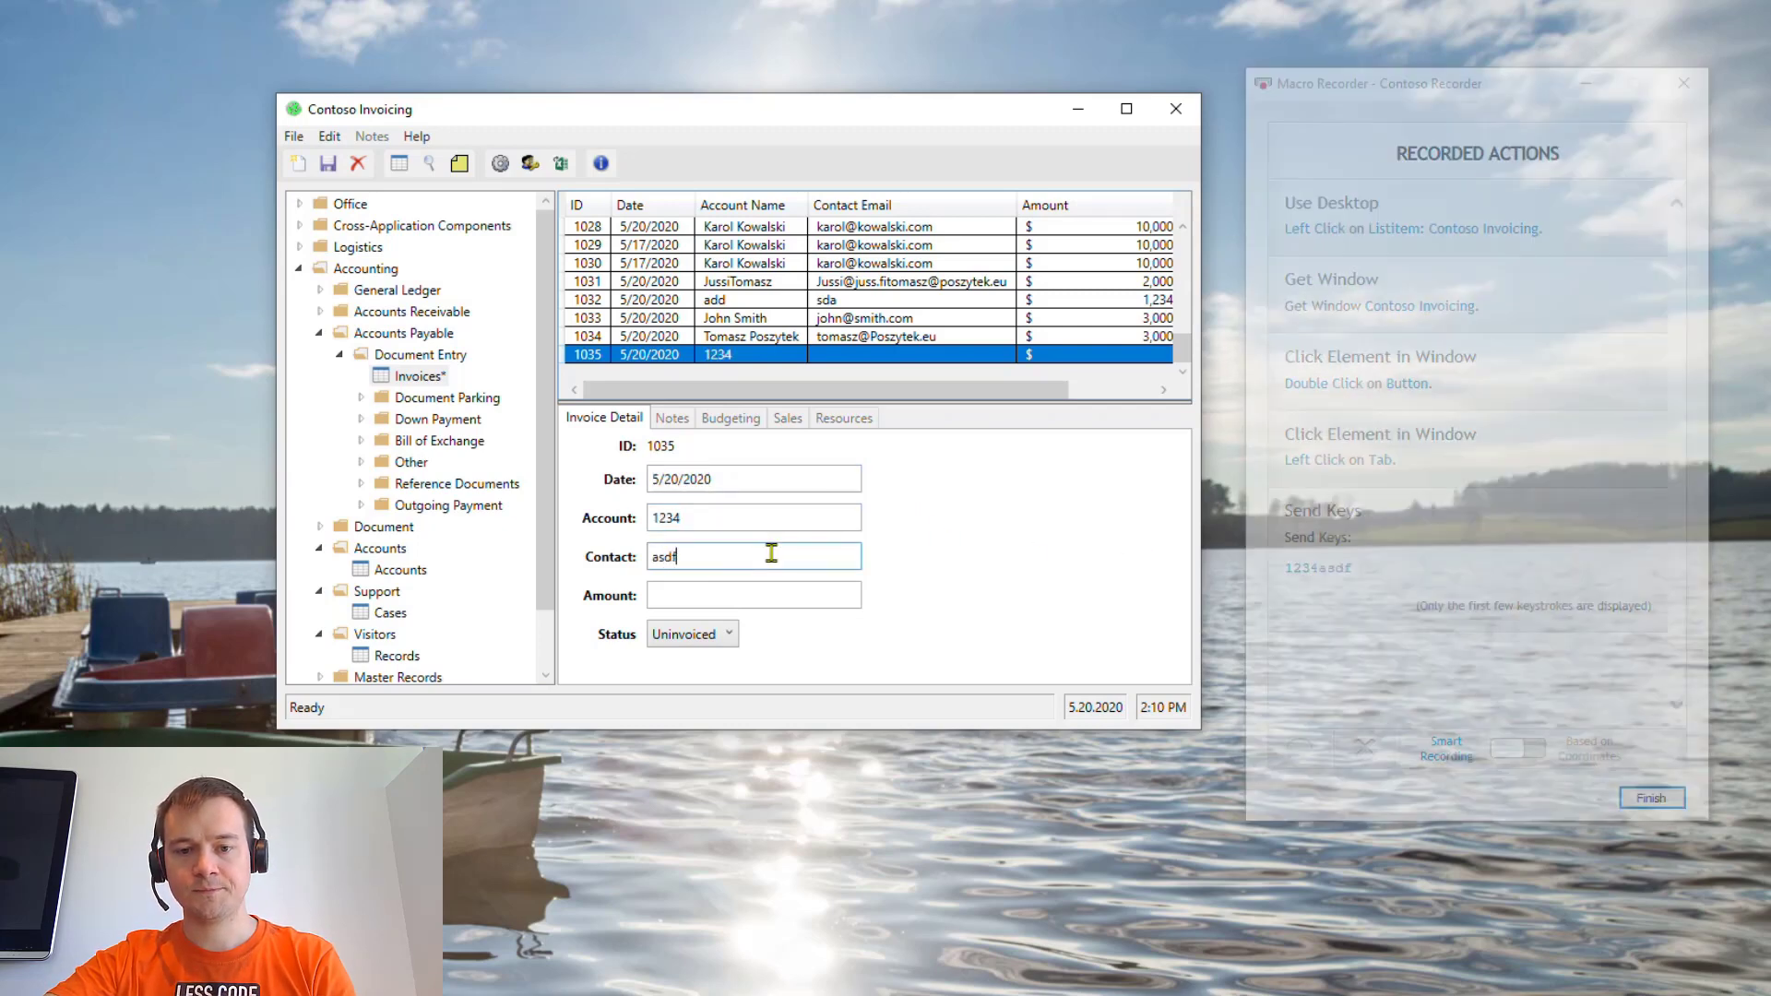
mouse_move(1462, 557)
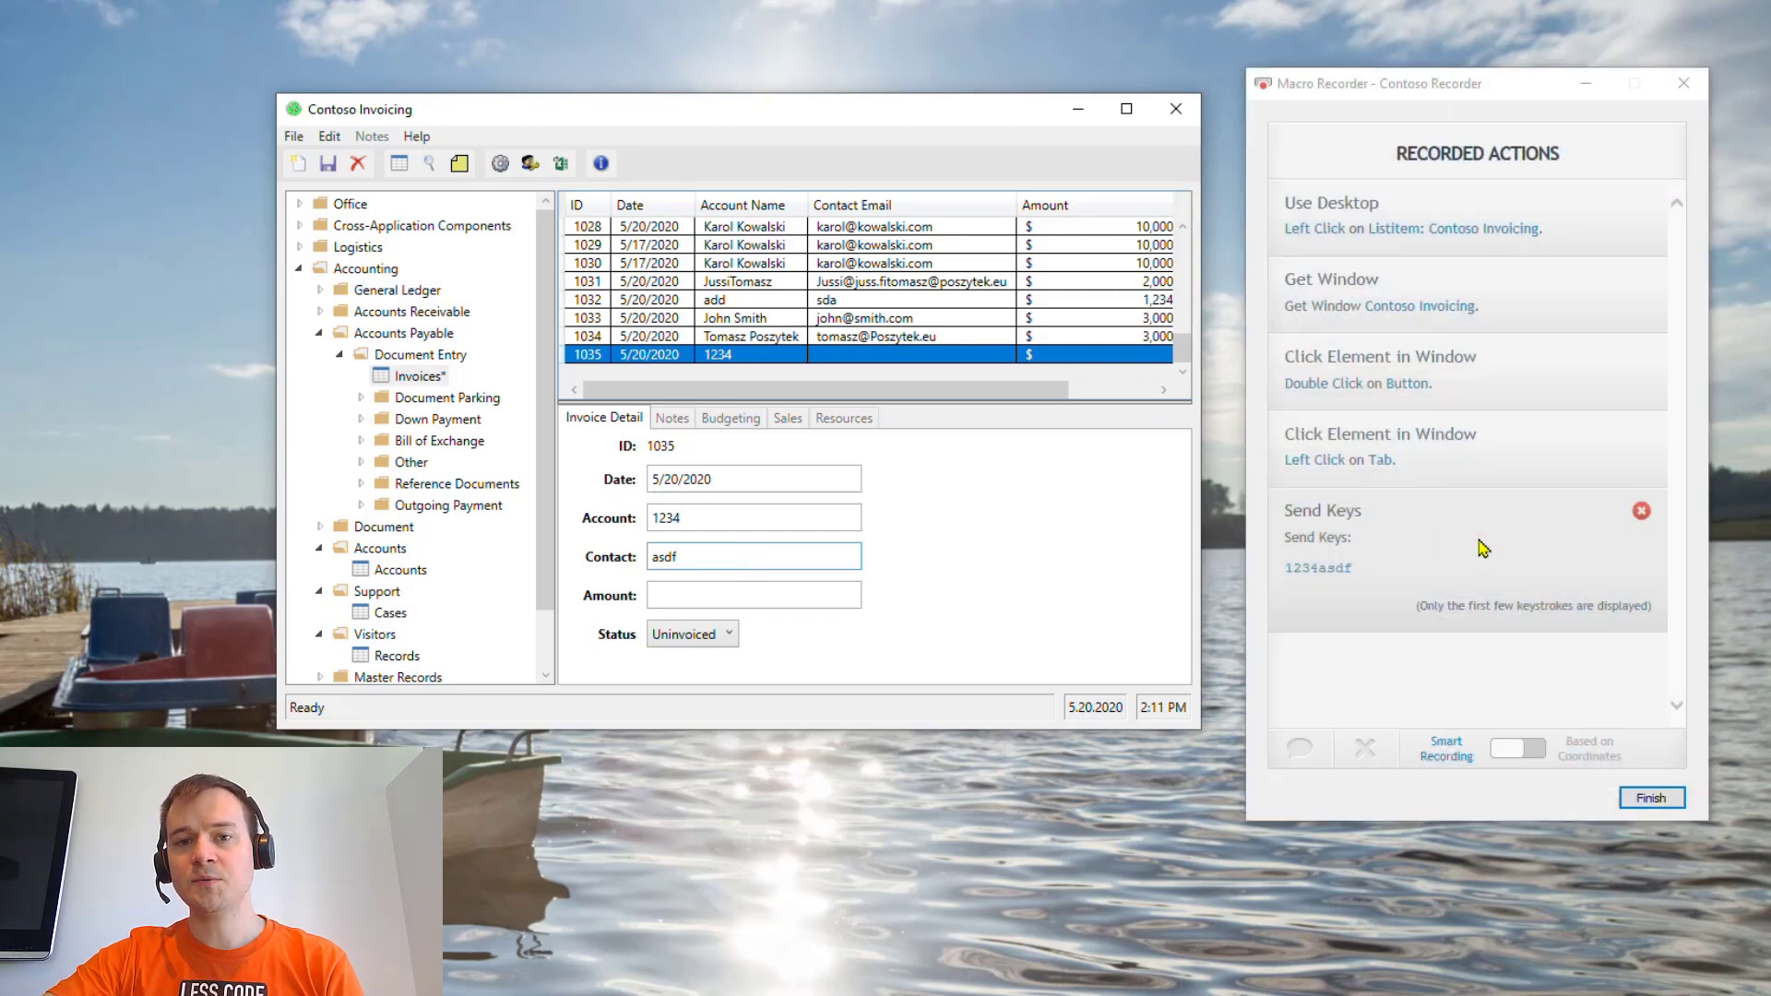
- Delete the recorded keystroke, tab-click and double-click steps, then finish to insert the rest
left_click(1641, 511)
left_click(1651, 441)
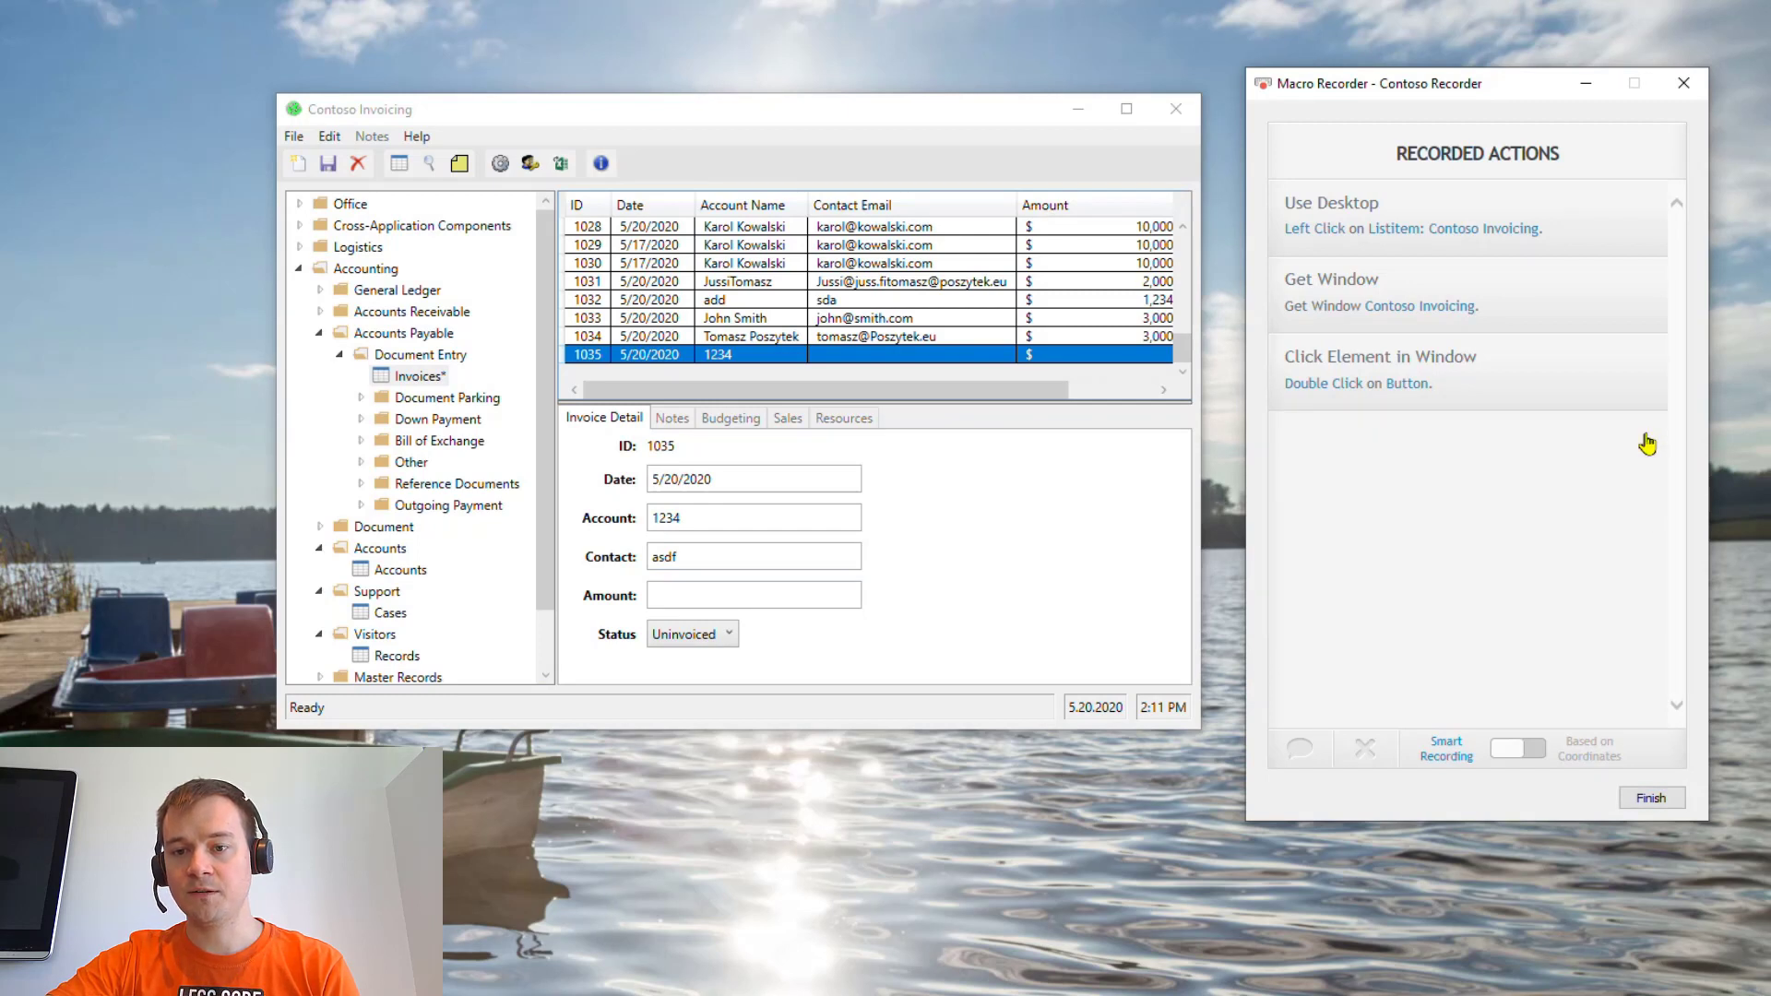
left_click(1644, 359)
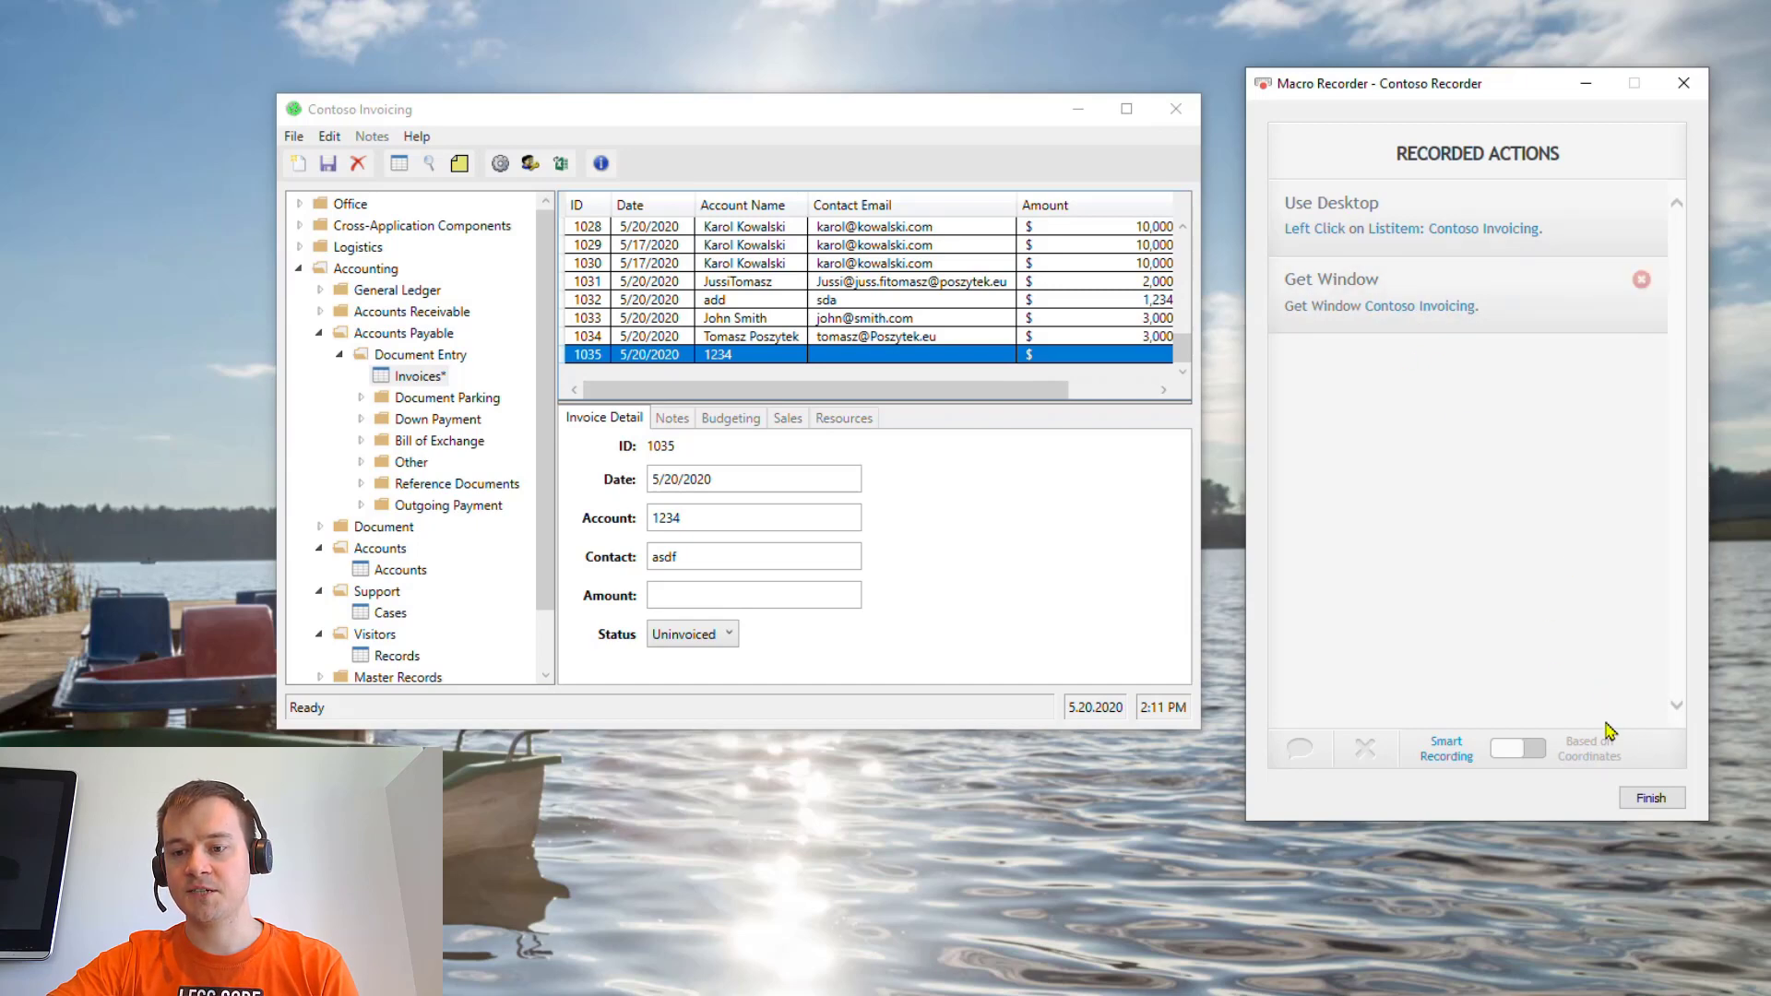
left_click(1650, 798)
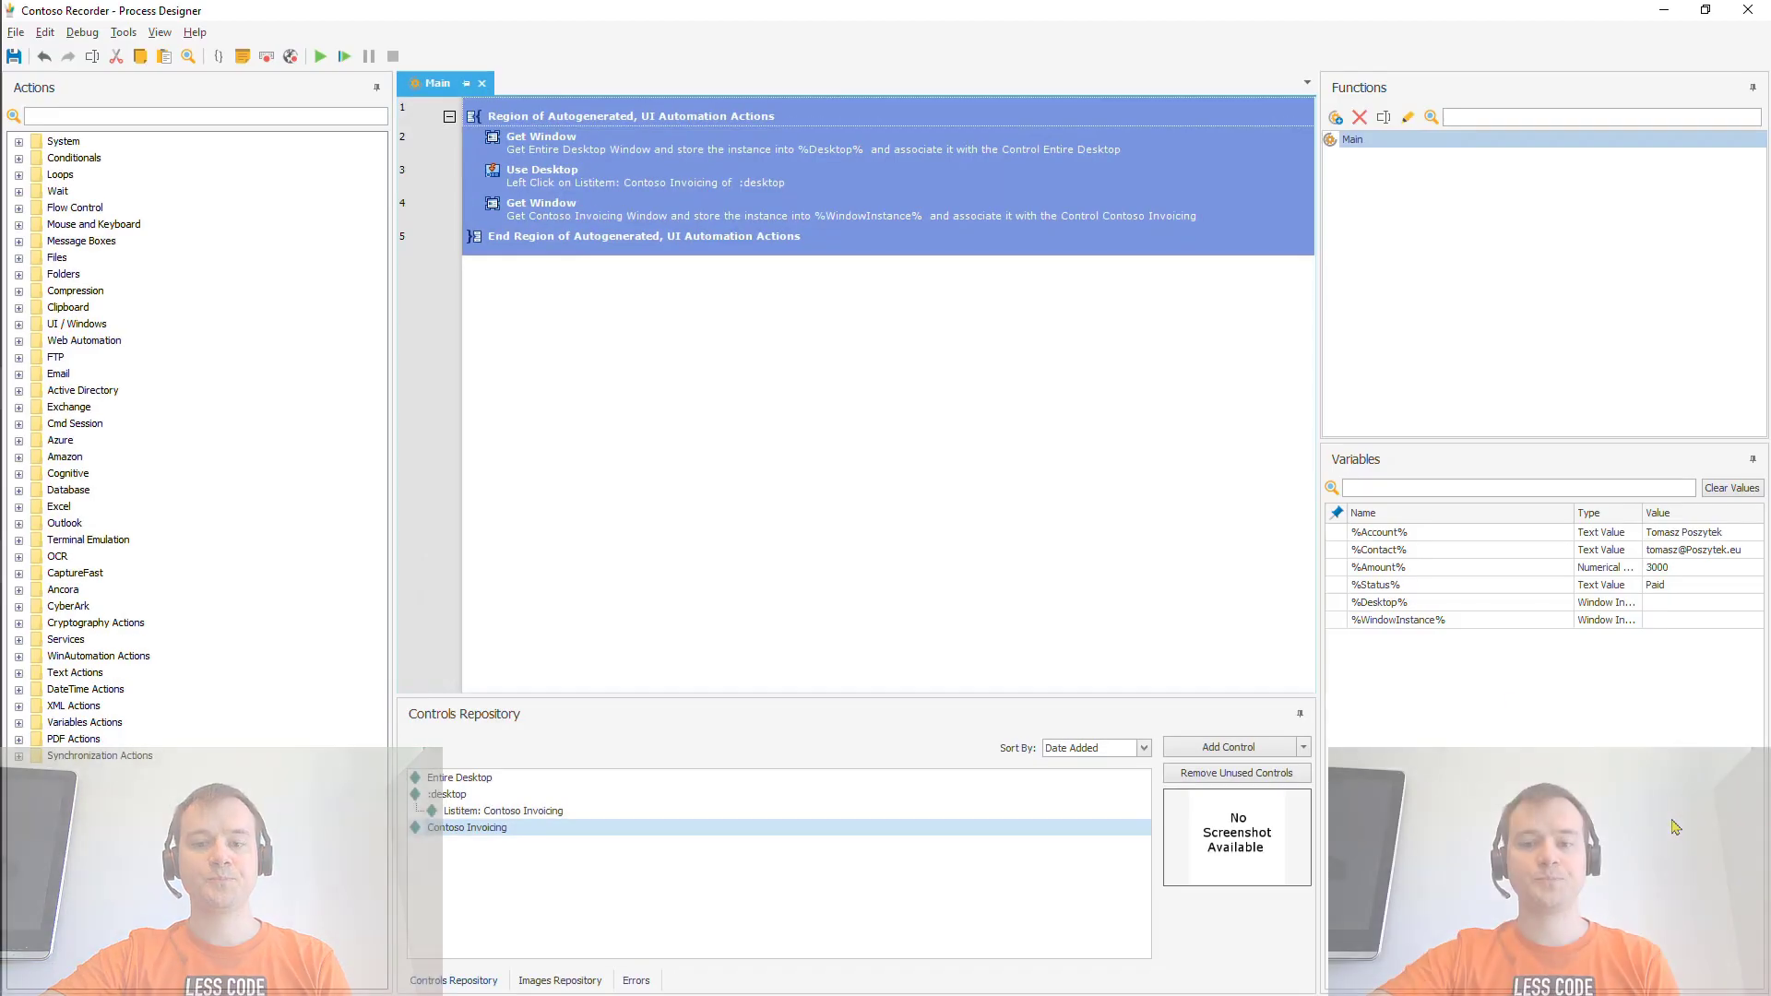
- Select the Get Window step for Contoso Invoicing in Main
left_click(635, 220)
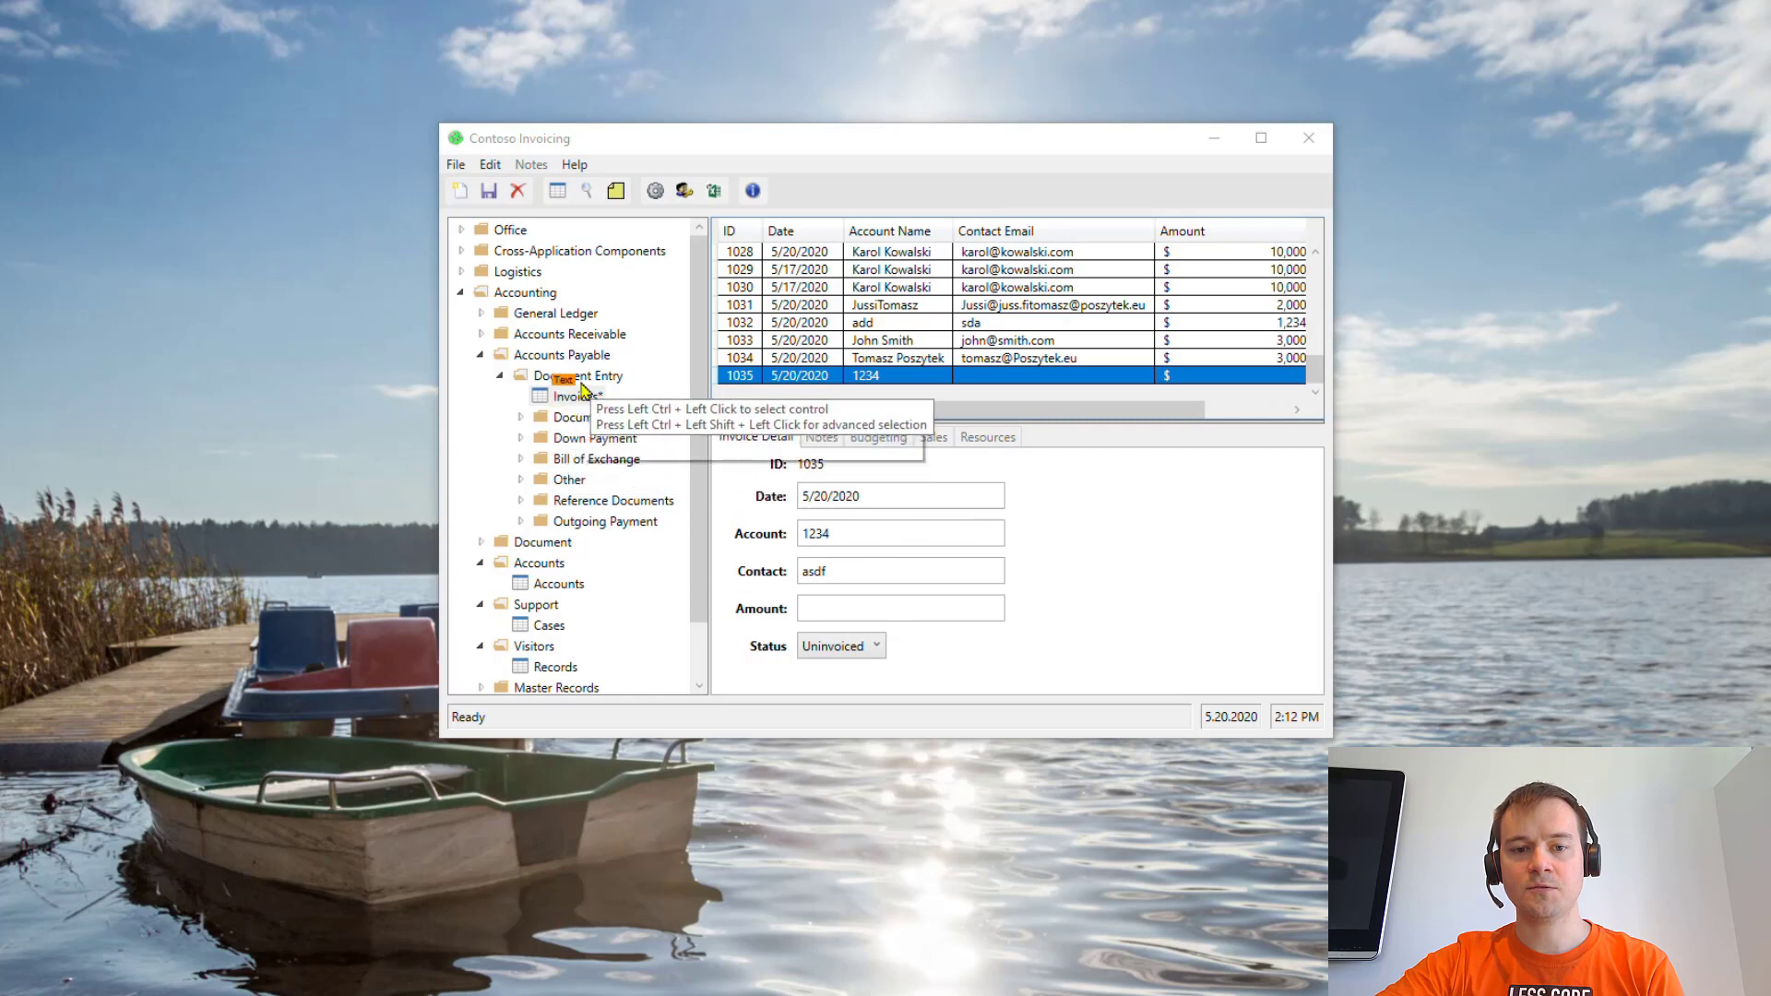
- Capture the Invoices tree item as a control and rename it Invoiceslbl
left_click(581, 401, "ctrl")
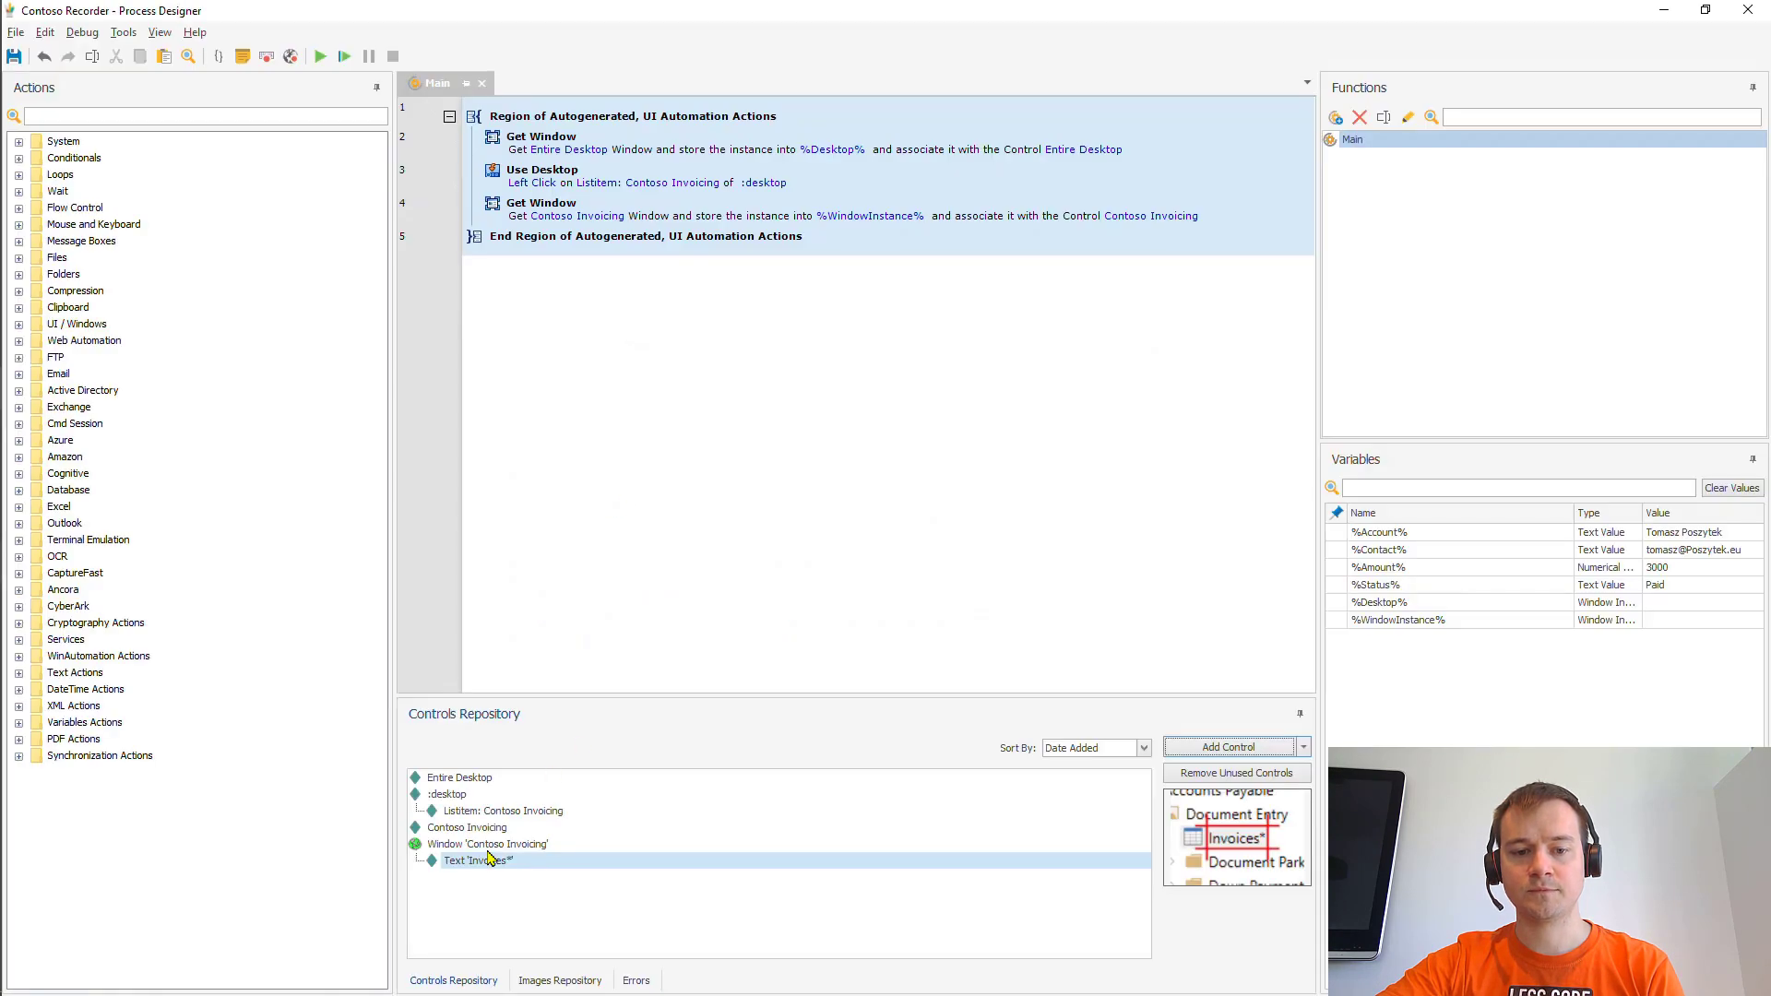
right_click(490, 860)
left_click(554, 916)
type("Invoiceslbl")
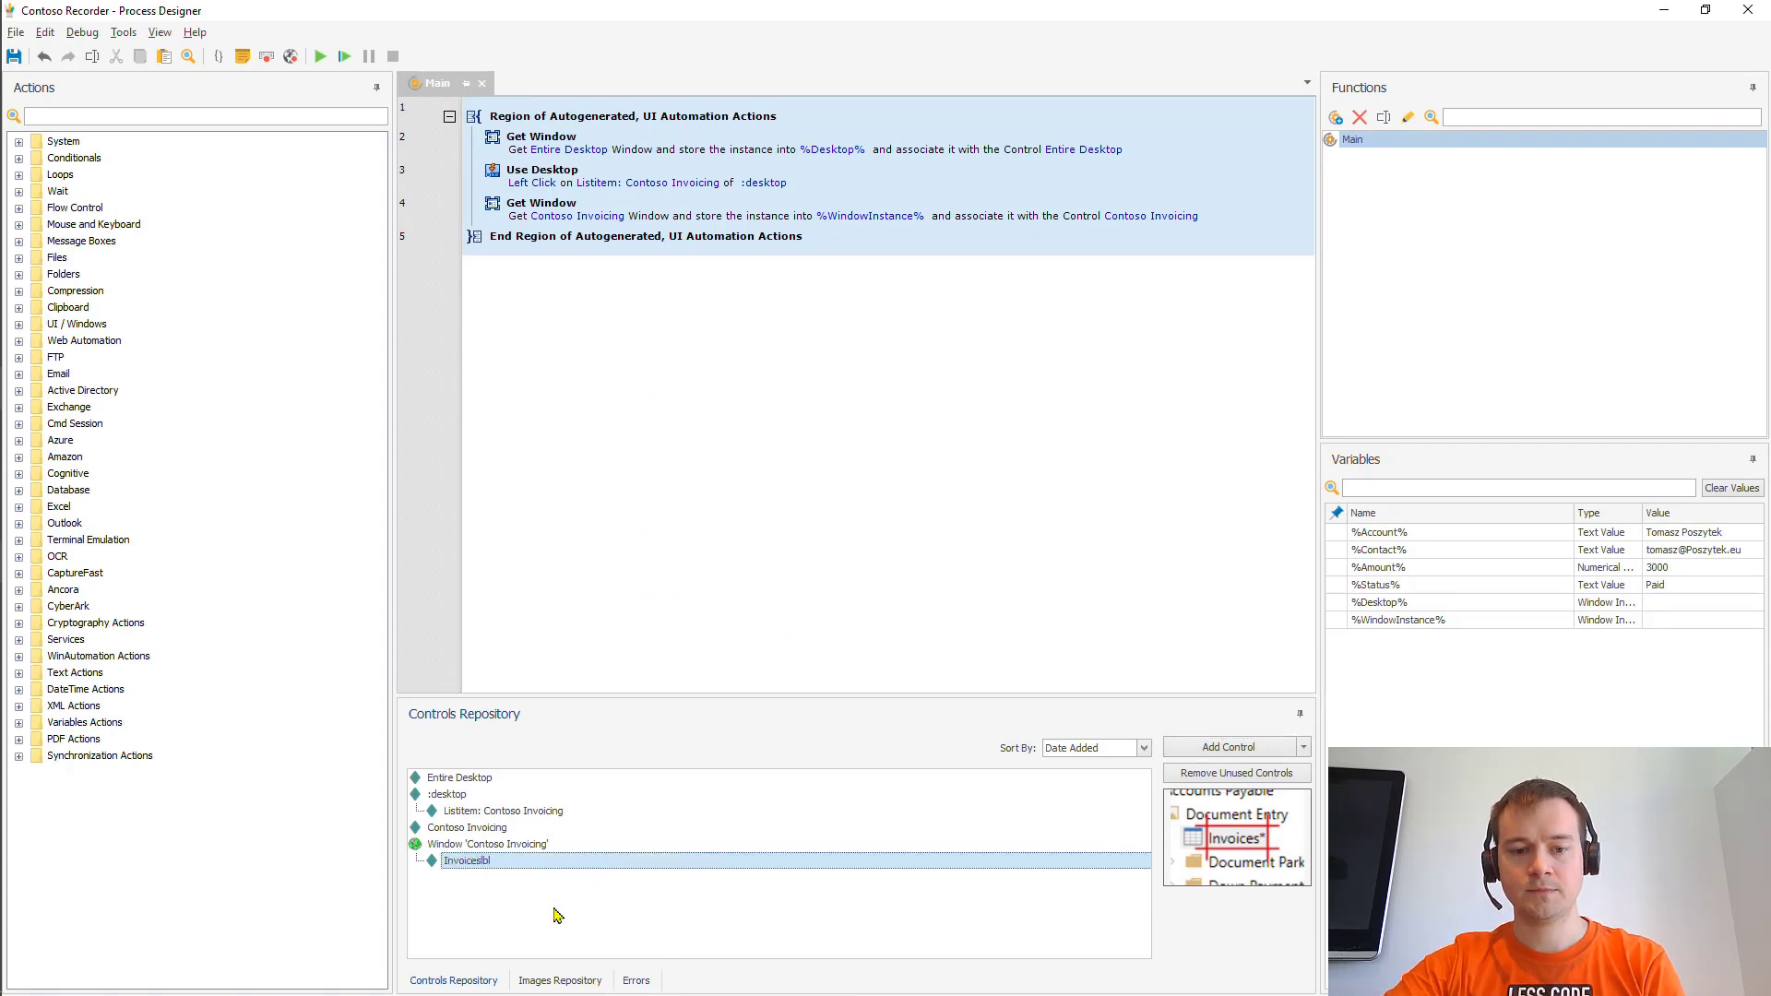
key("alt+Tab")
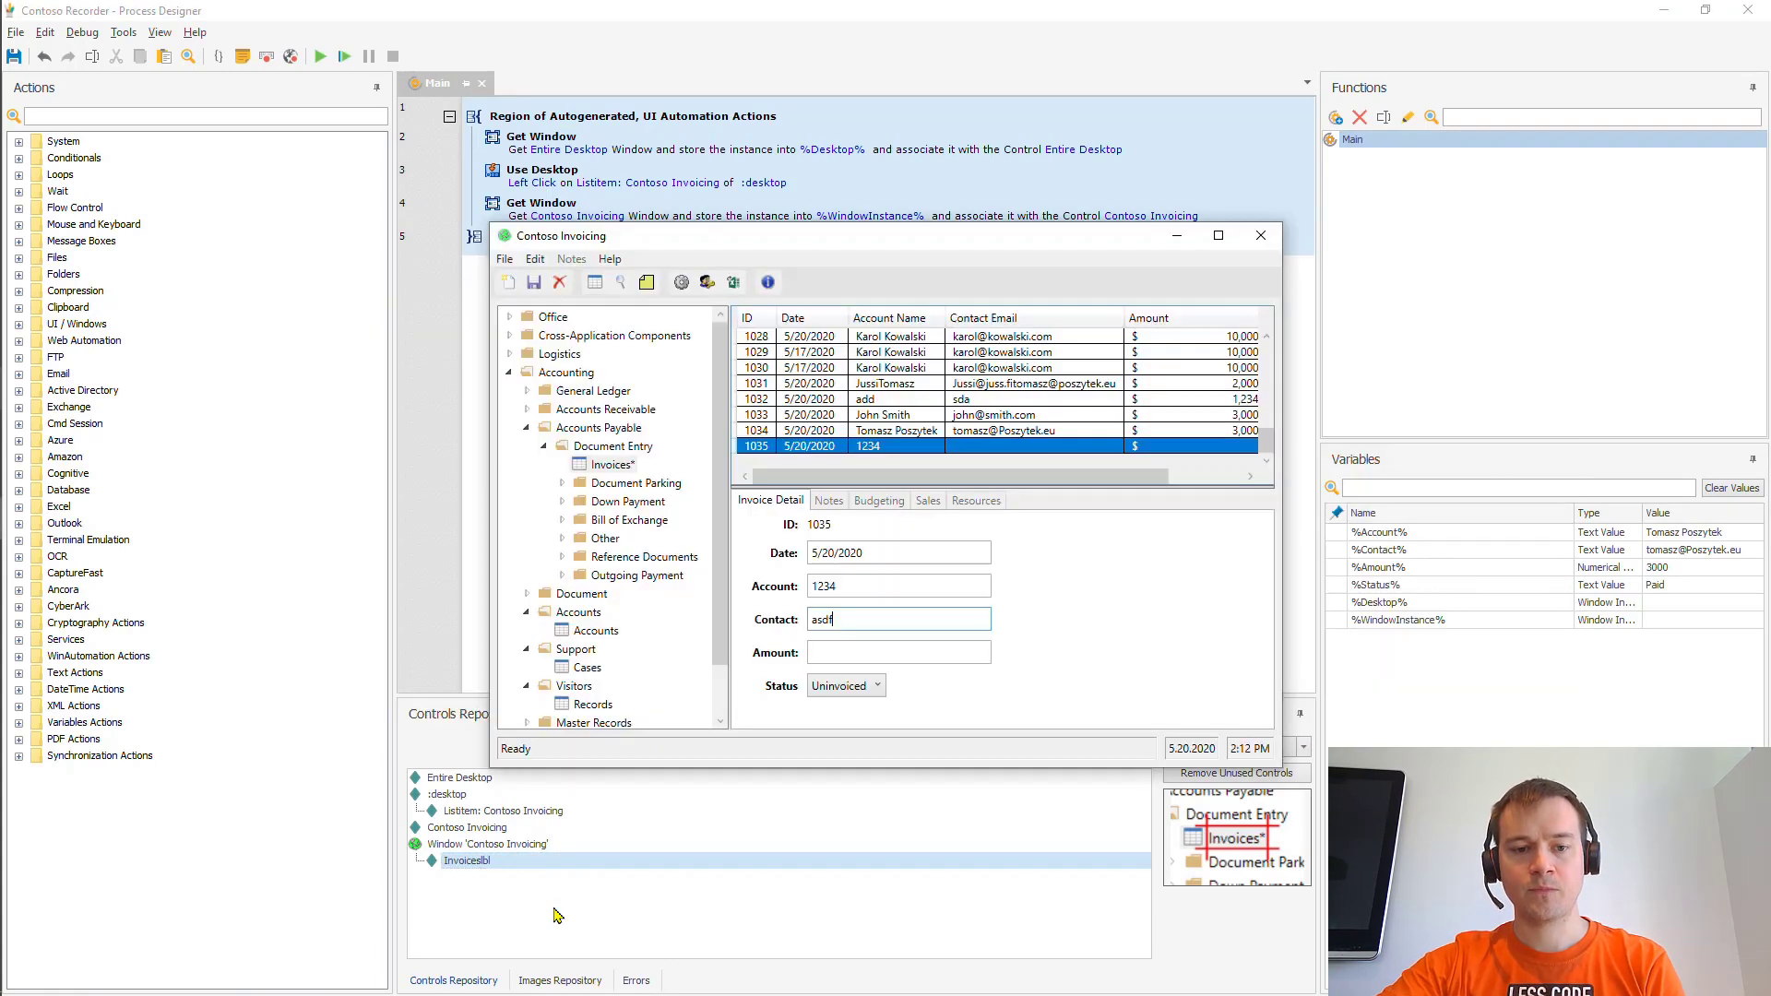
key("alt+Tab")
- Capture the new-invoice toolbar image as a control named NewIcon
left_click(1236, 754)
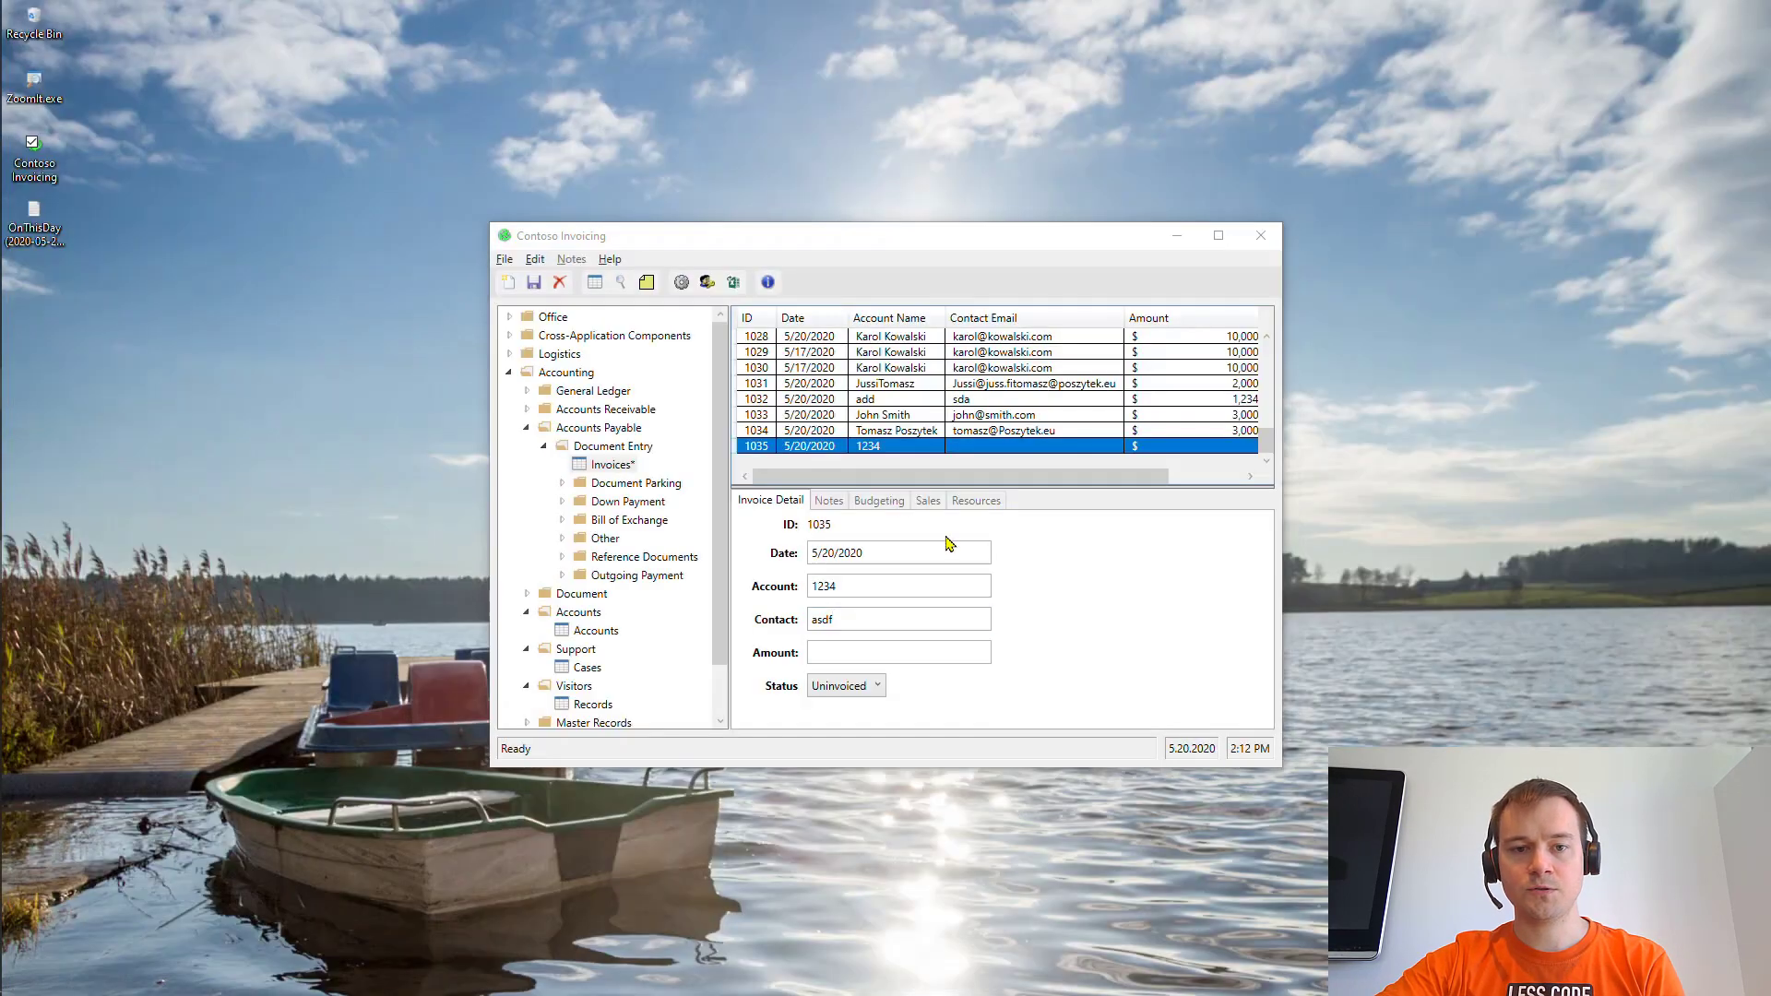
left_click(516, 286, "ctrl")
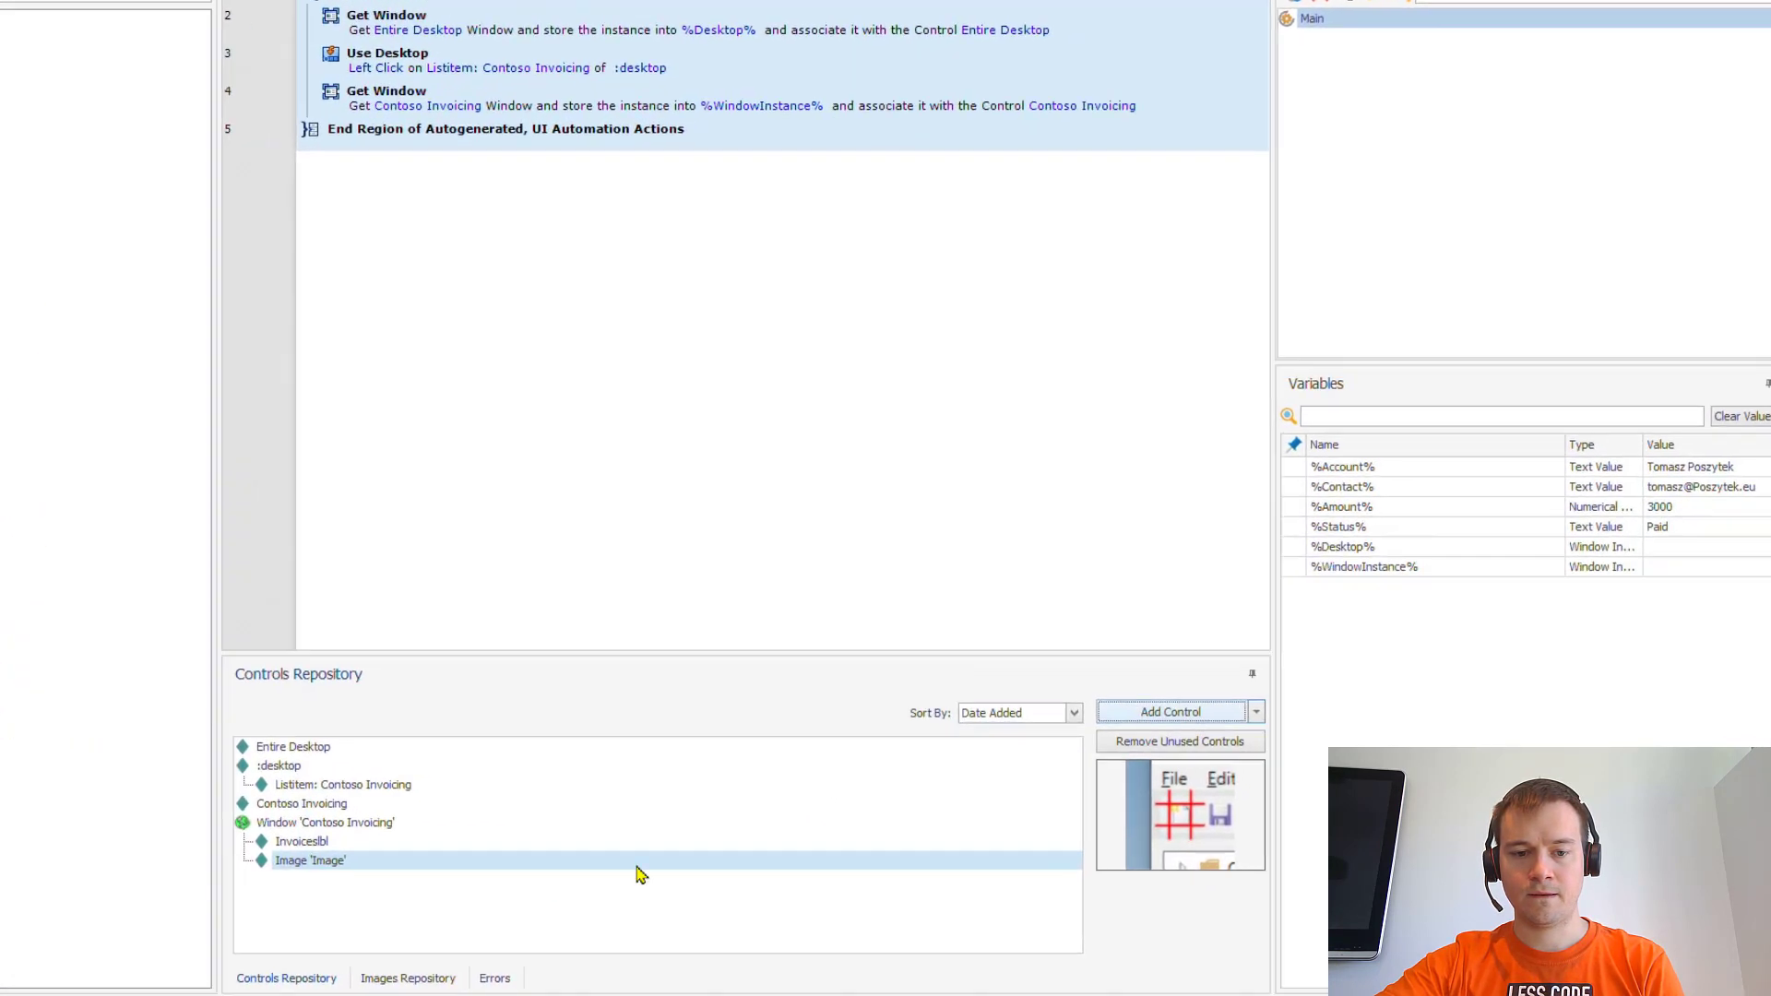
right_click(511, 879)
left_click(324, 926)
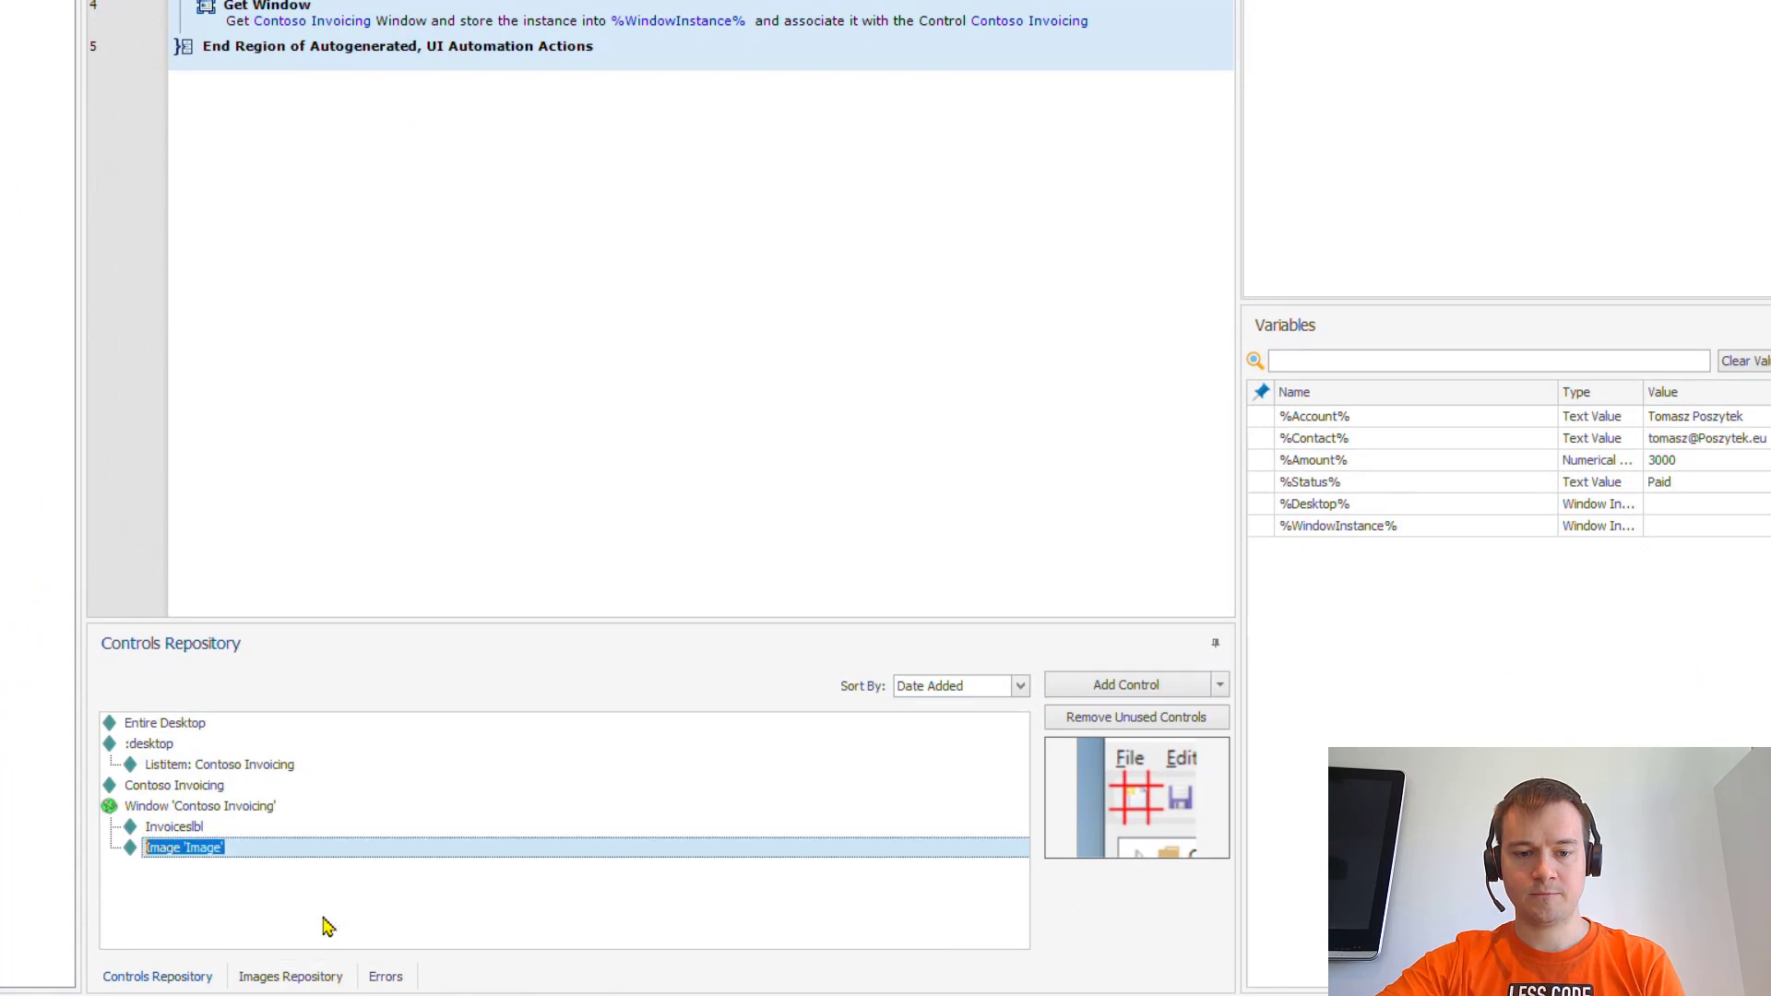
type("NewIcon")
key("Return")
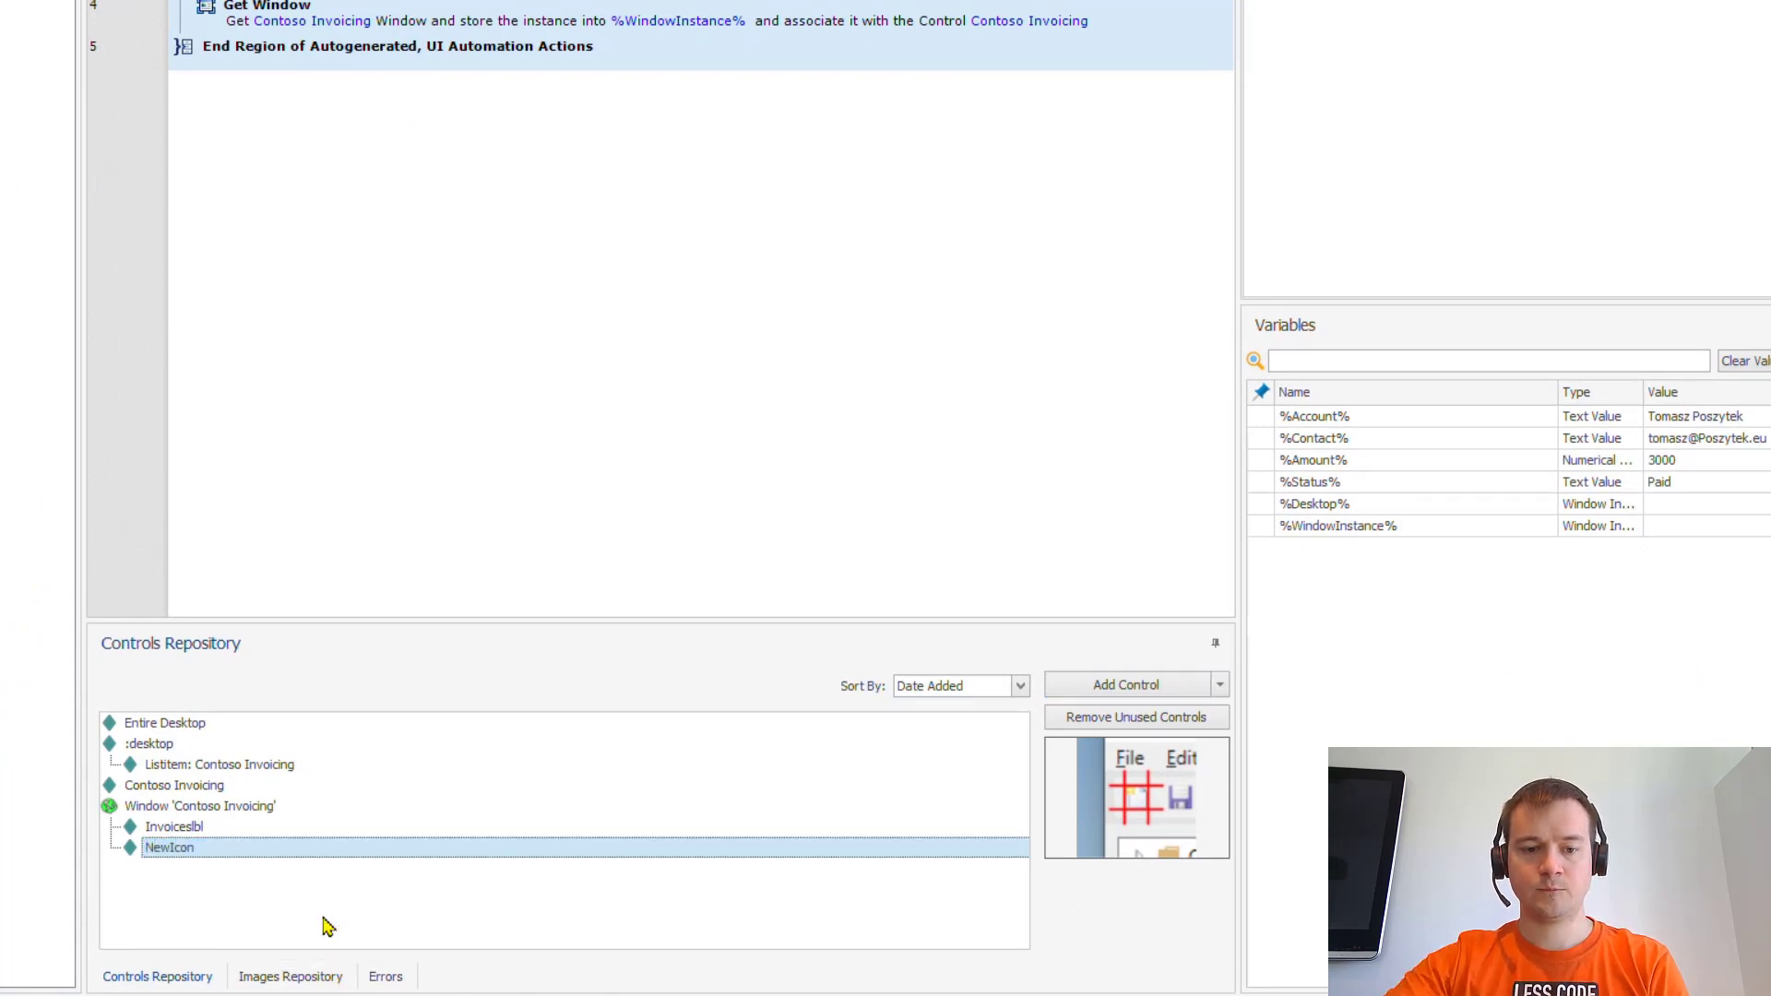
- Capture the save toolbar image as SaveIcon, then capture the invoice's Account field
left_click(1059, 695)
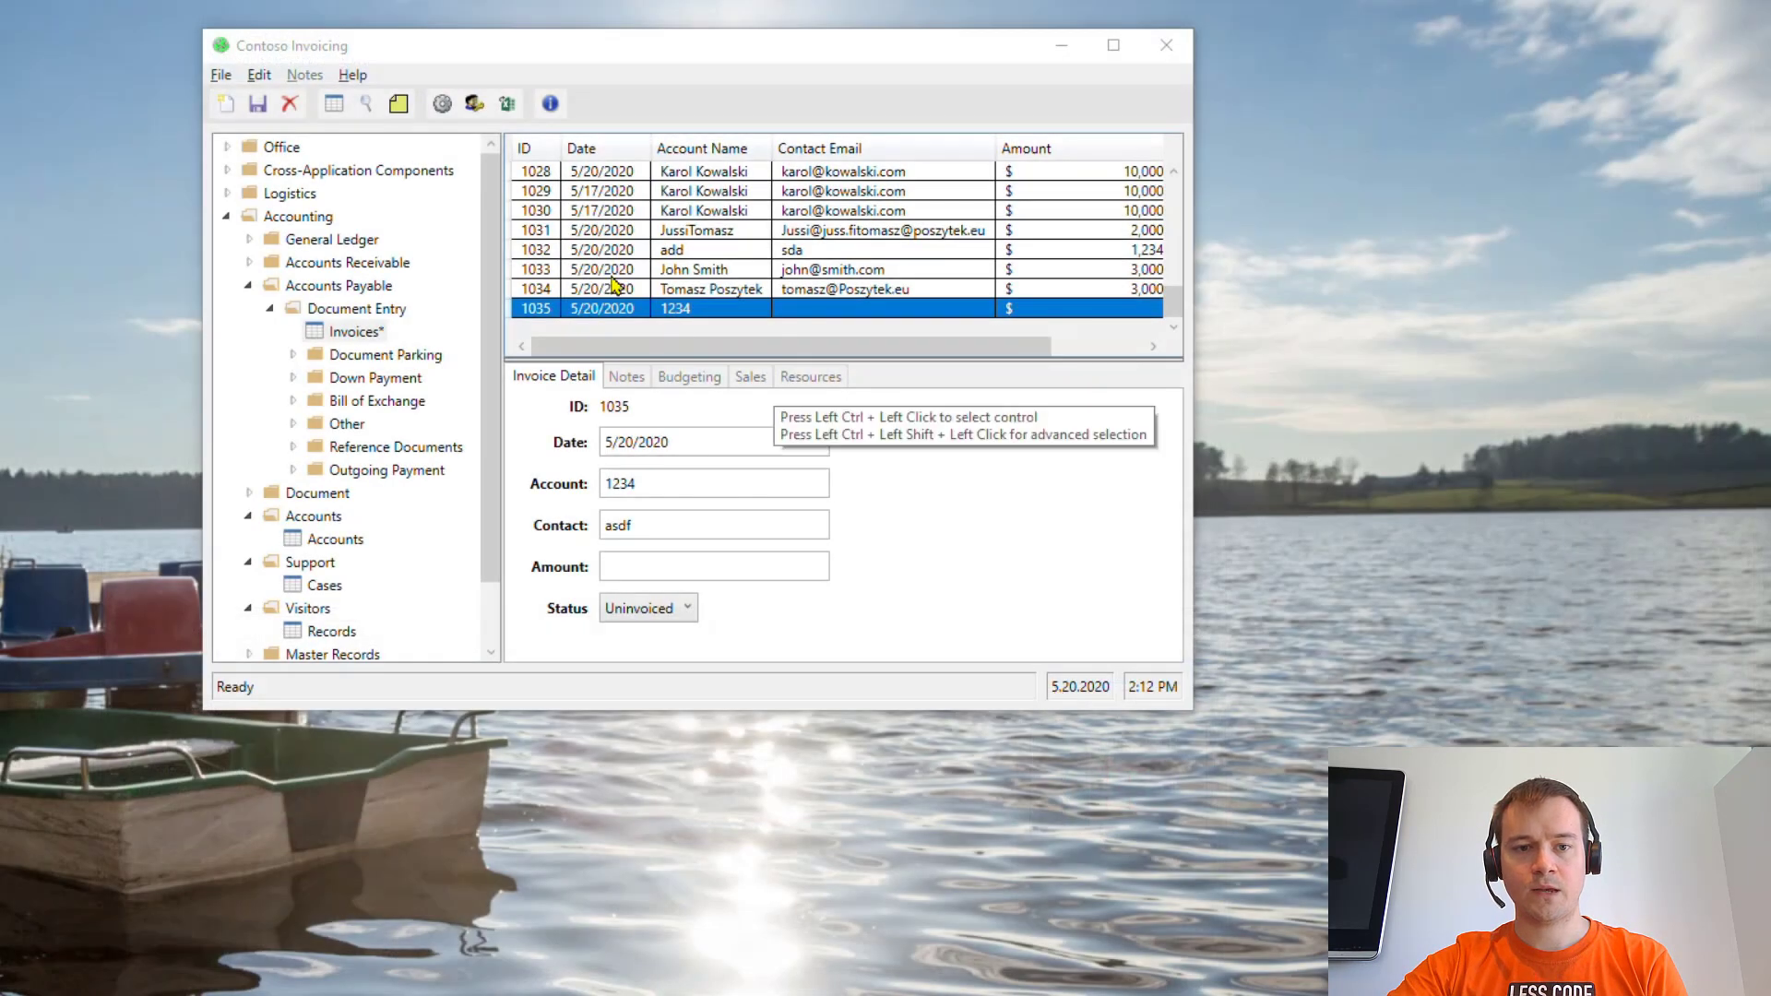
left_click(258, 108, "ctrl")
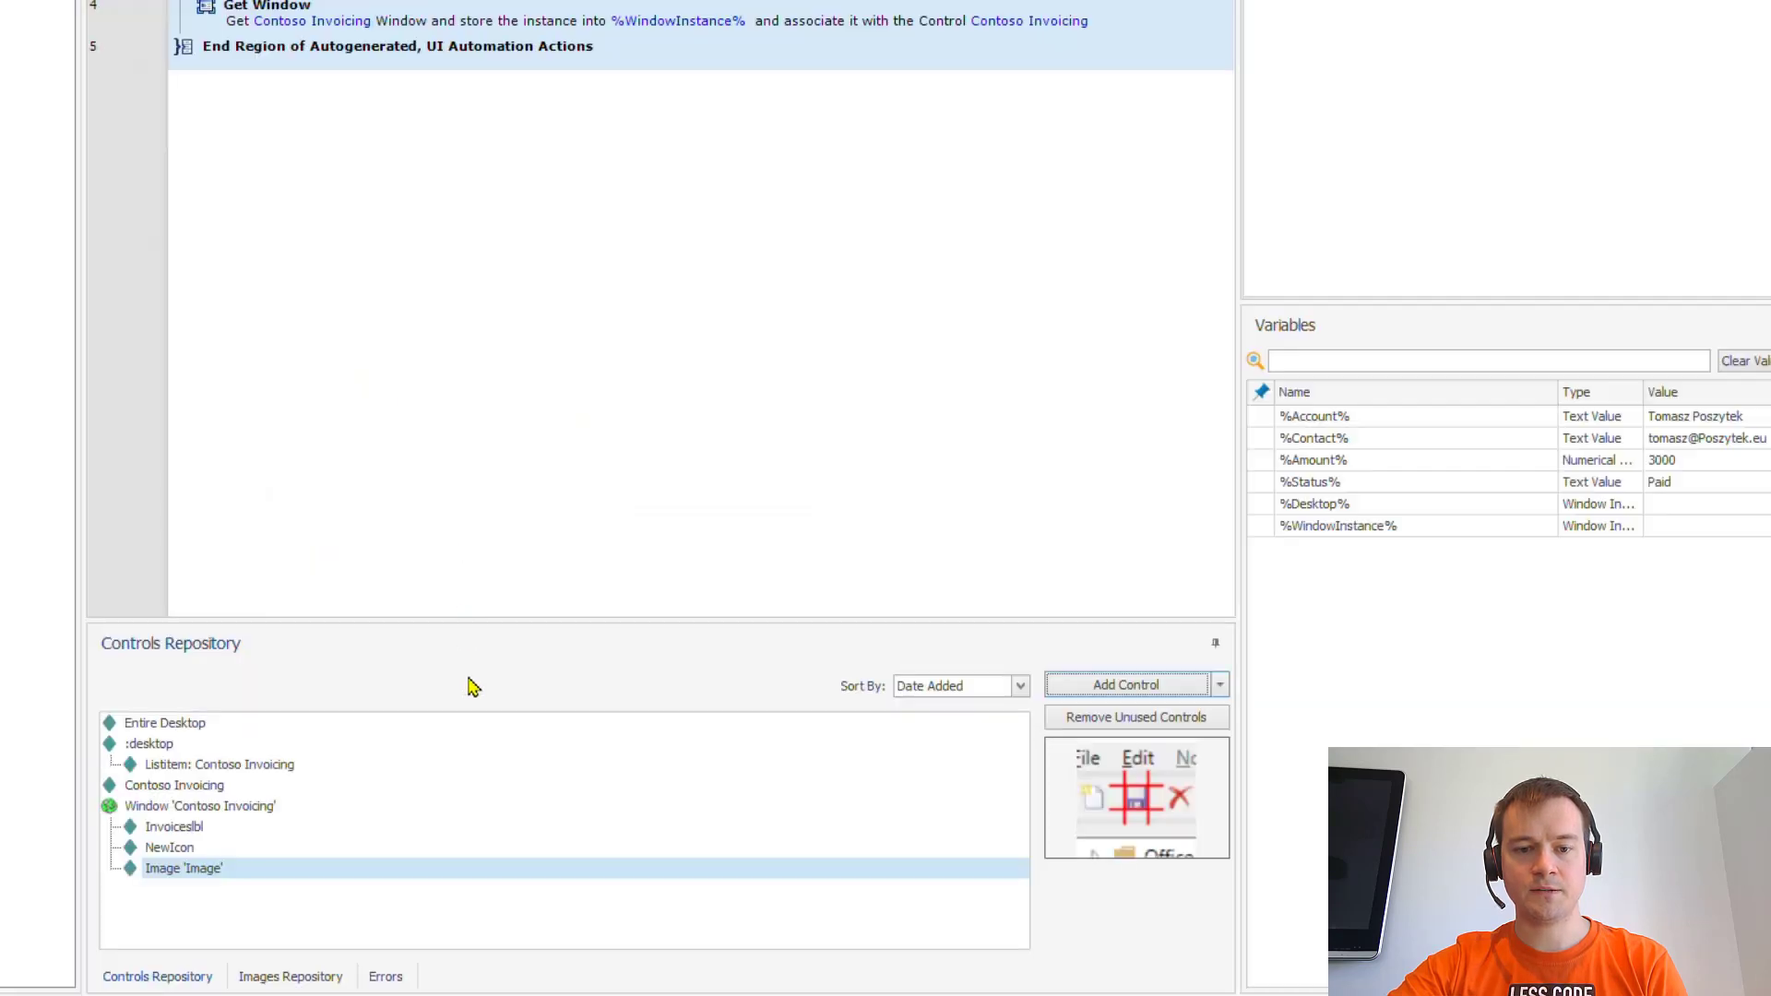
right_click(222, 883)
left_click(284, 949)
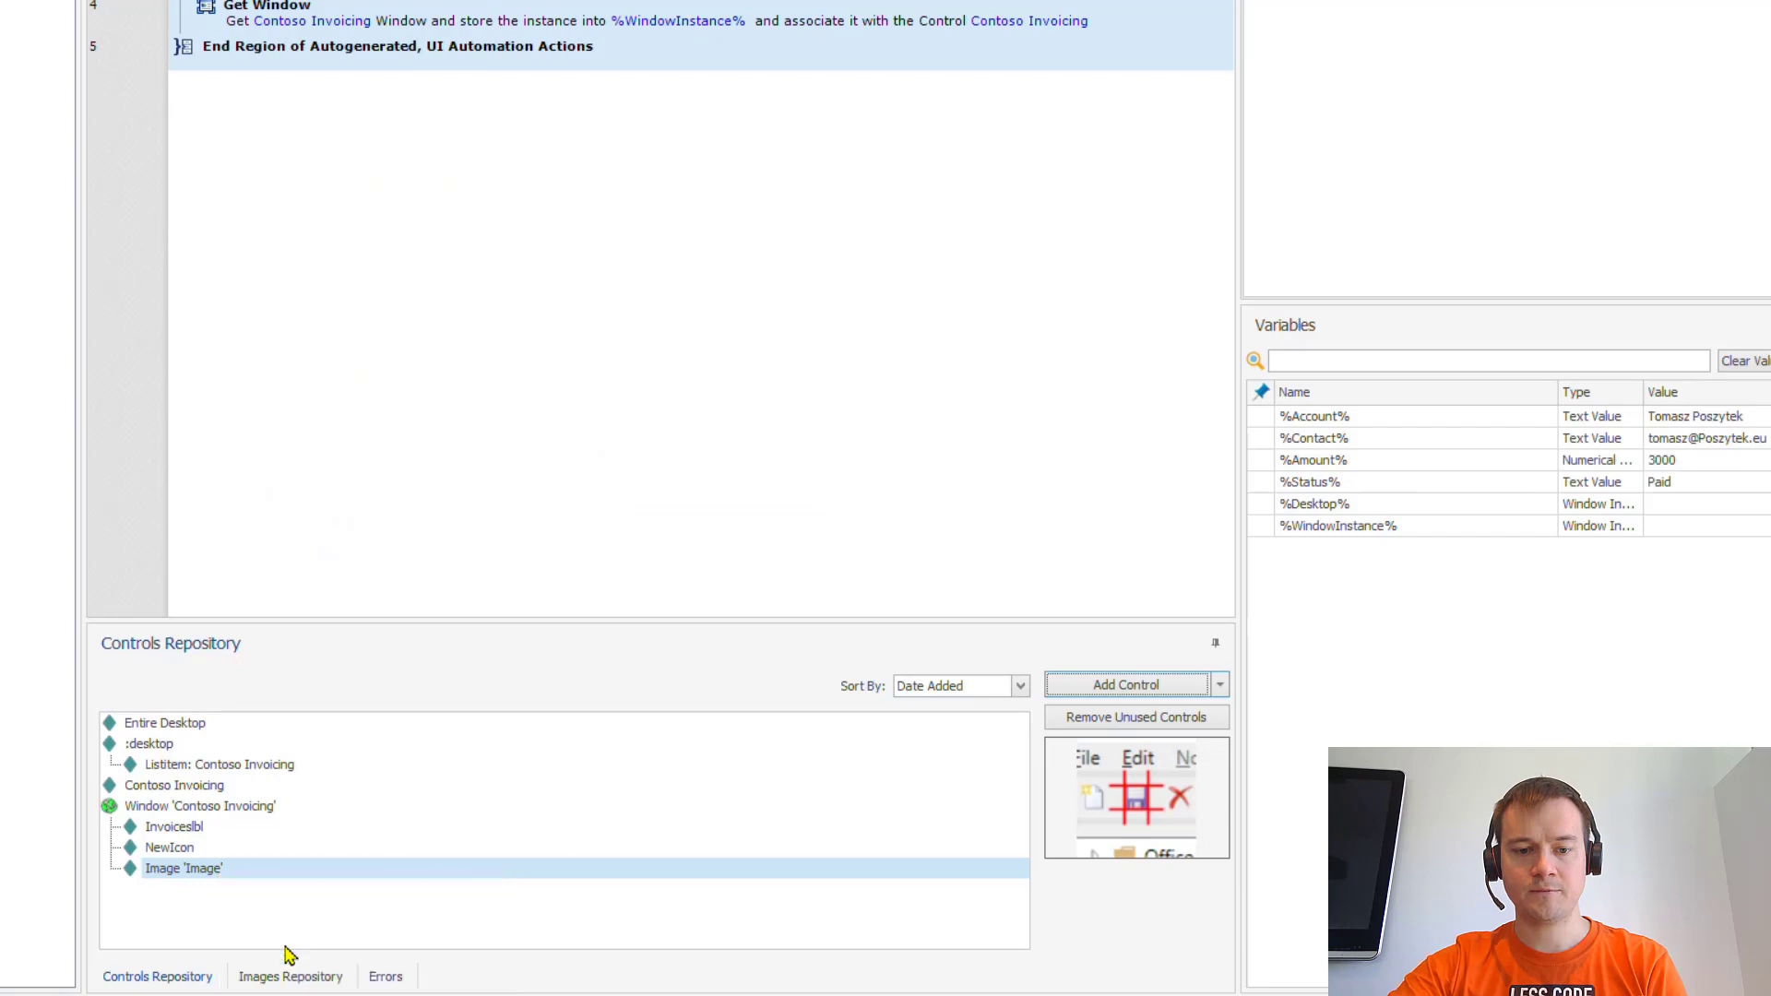
type("SaveIcon")
key("Return")
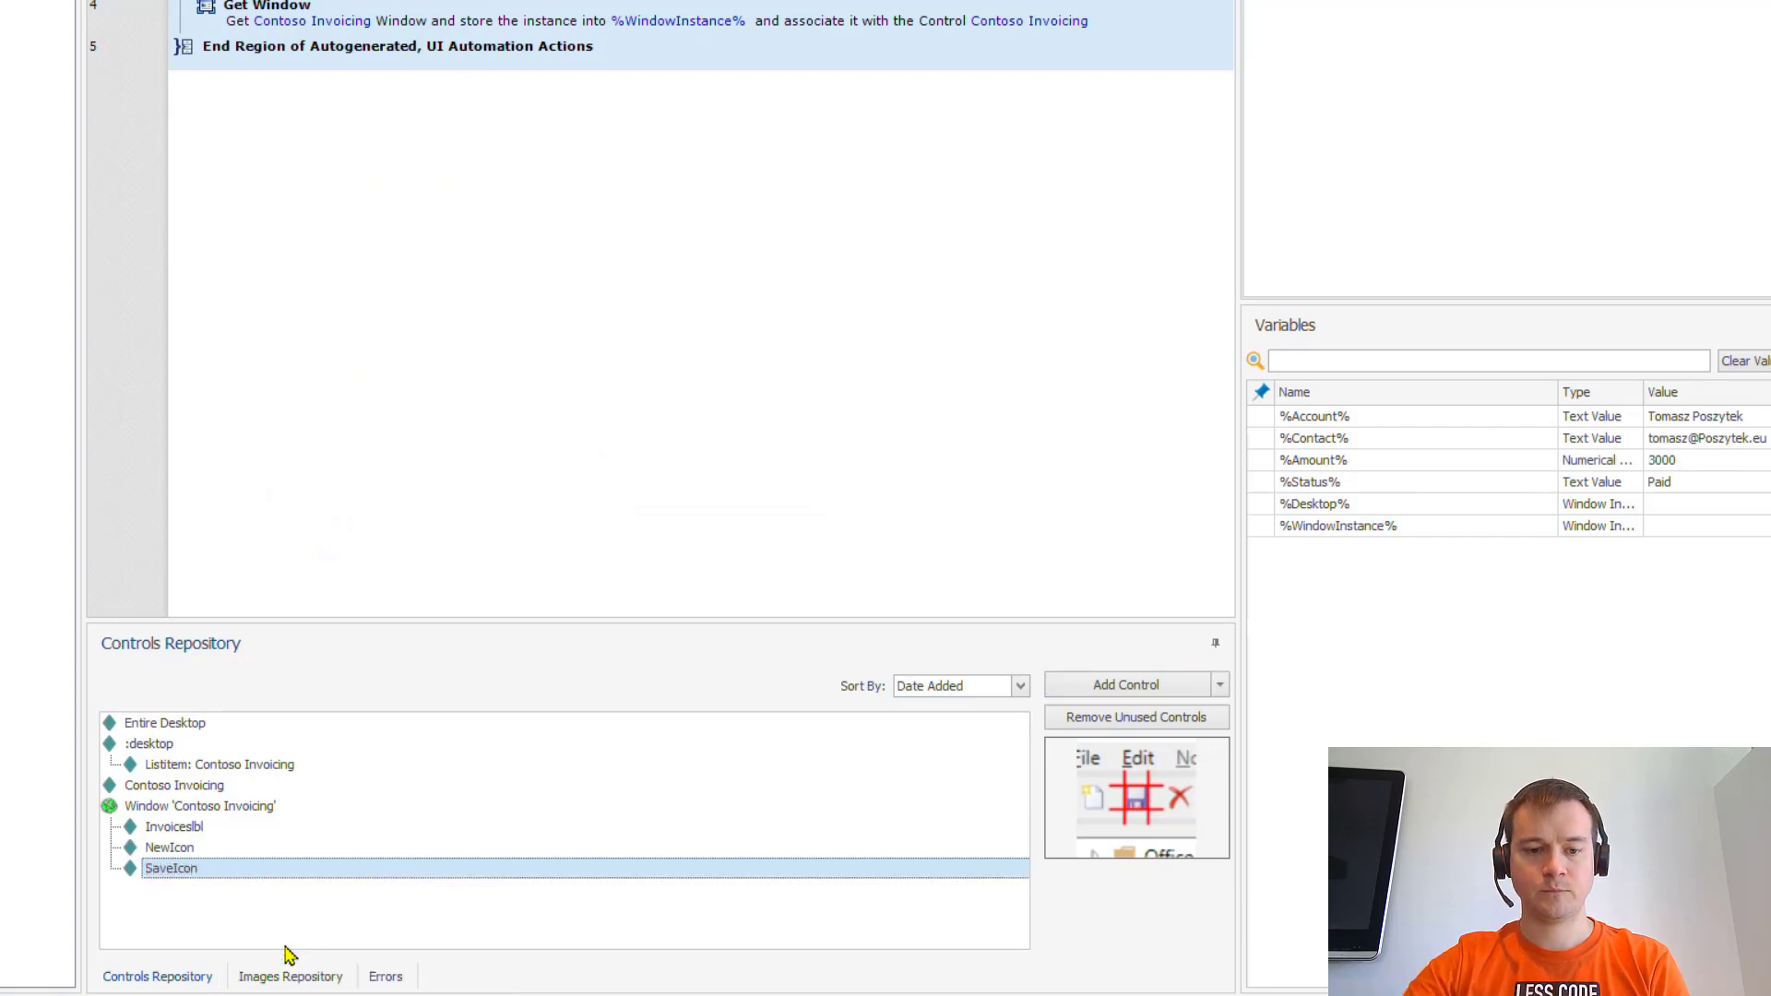
left_click(1113, 698)
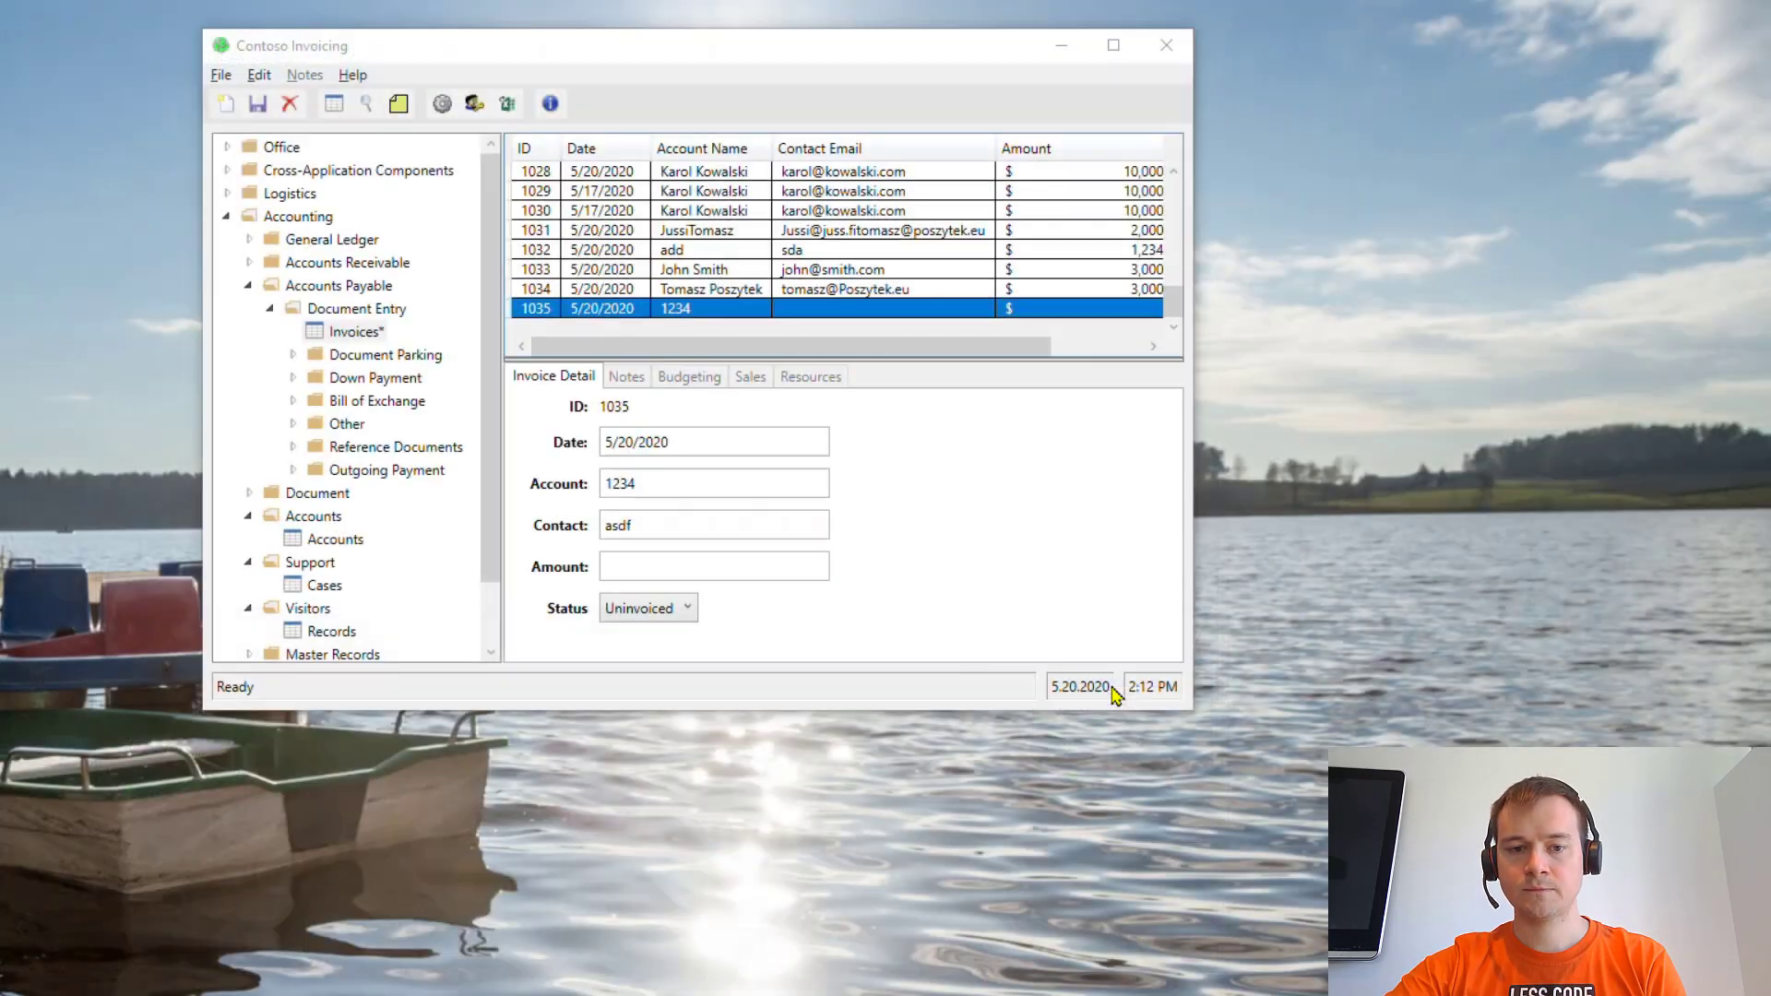
left_click(692, 487, "ctrl")
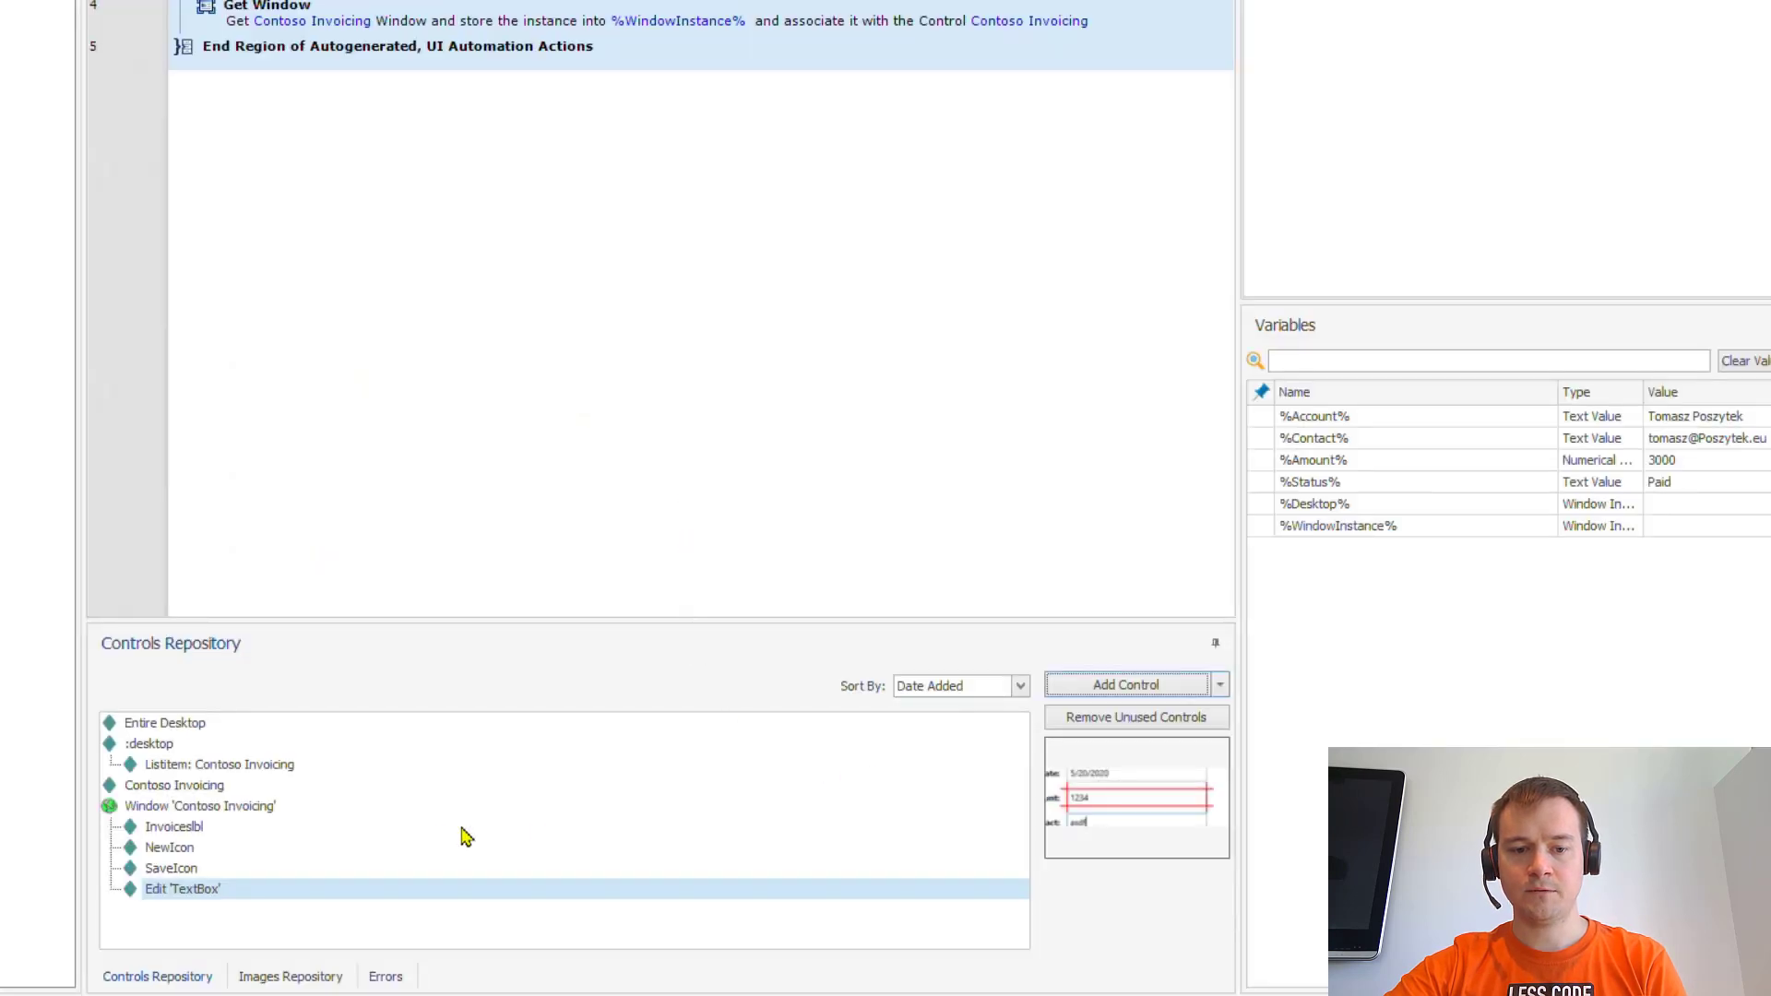
- Rename the captured Account field control to Account, then capture the Contact field as Contact
right_click(331, 902)
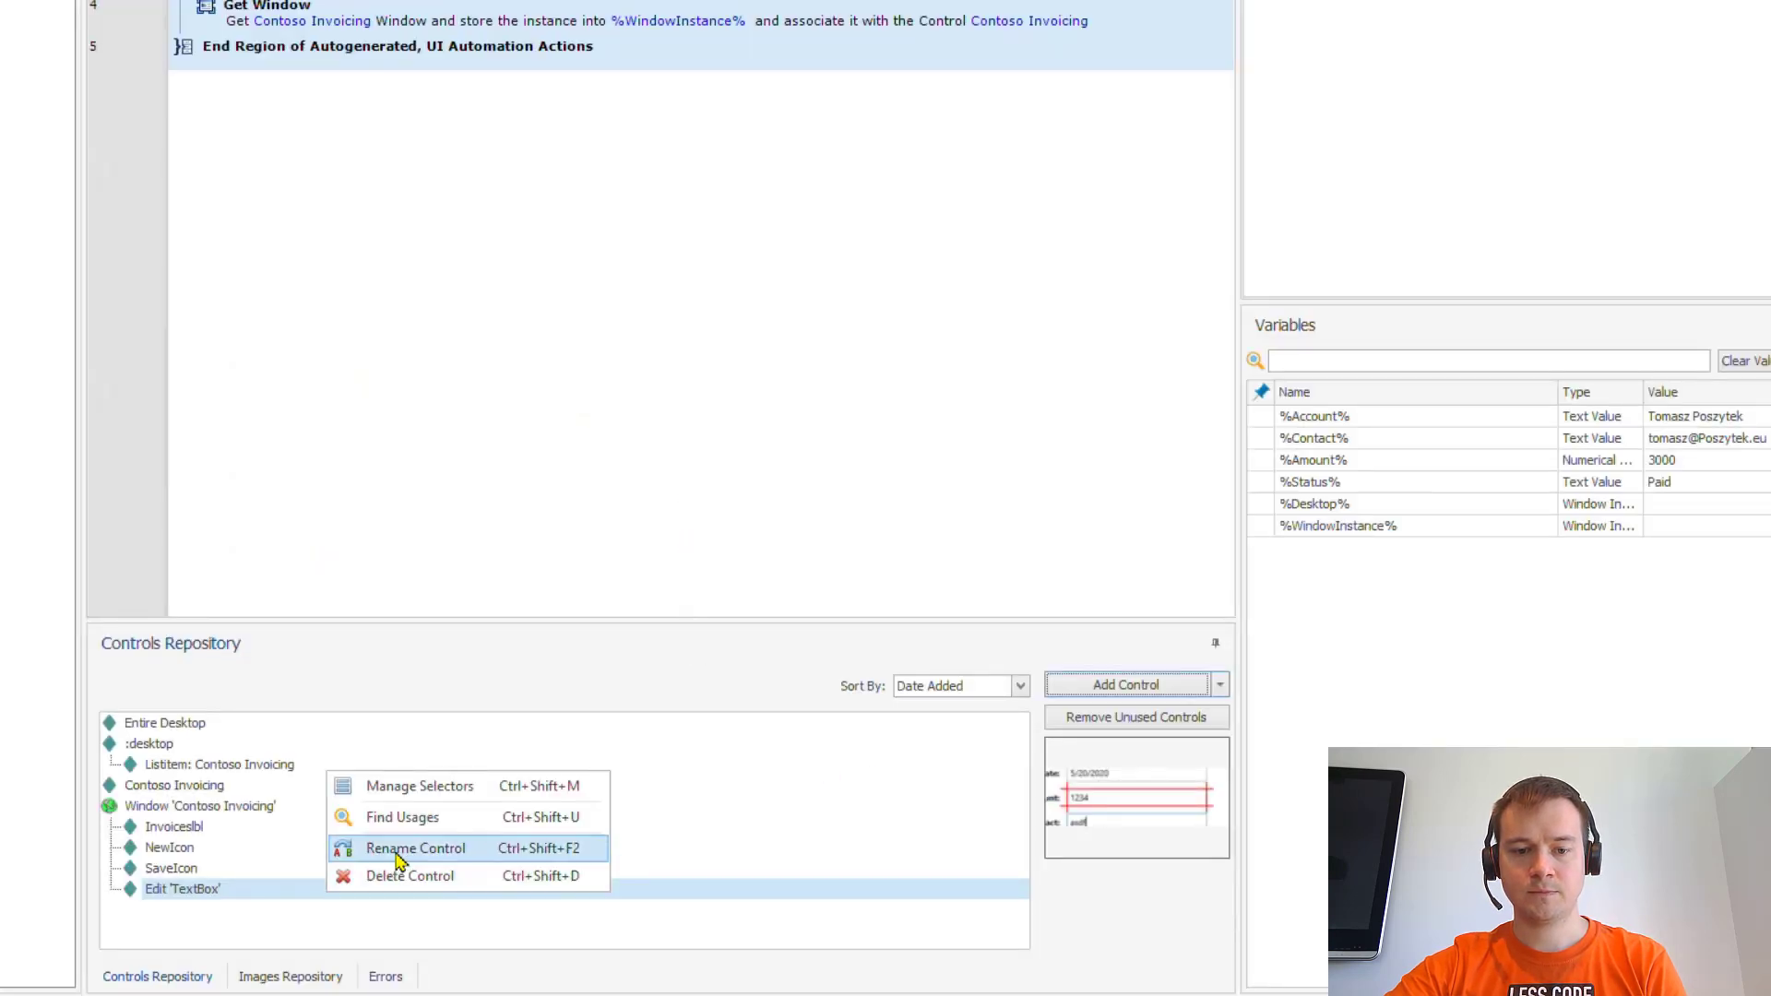
left_click(392, 846)
type("Account")
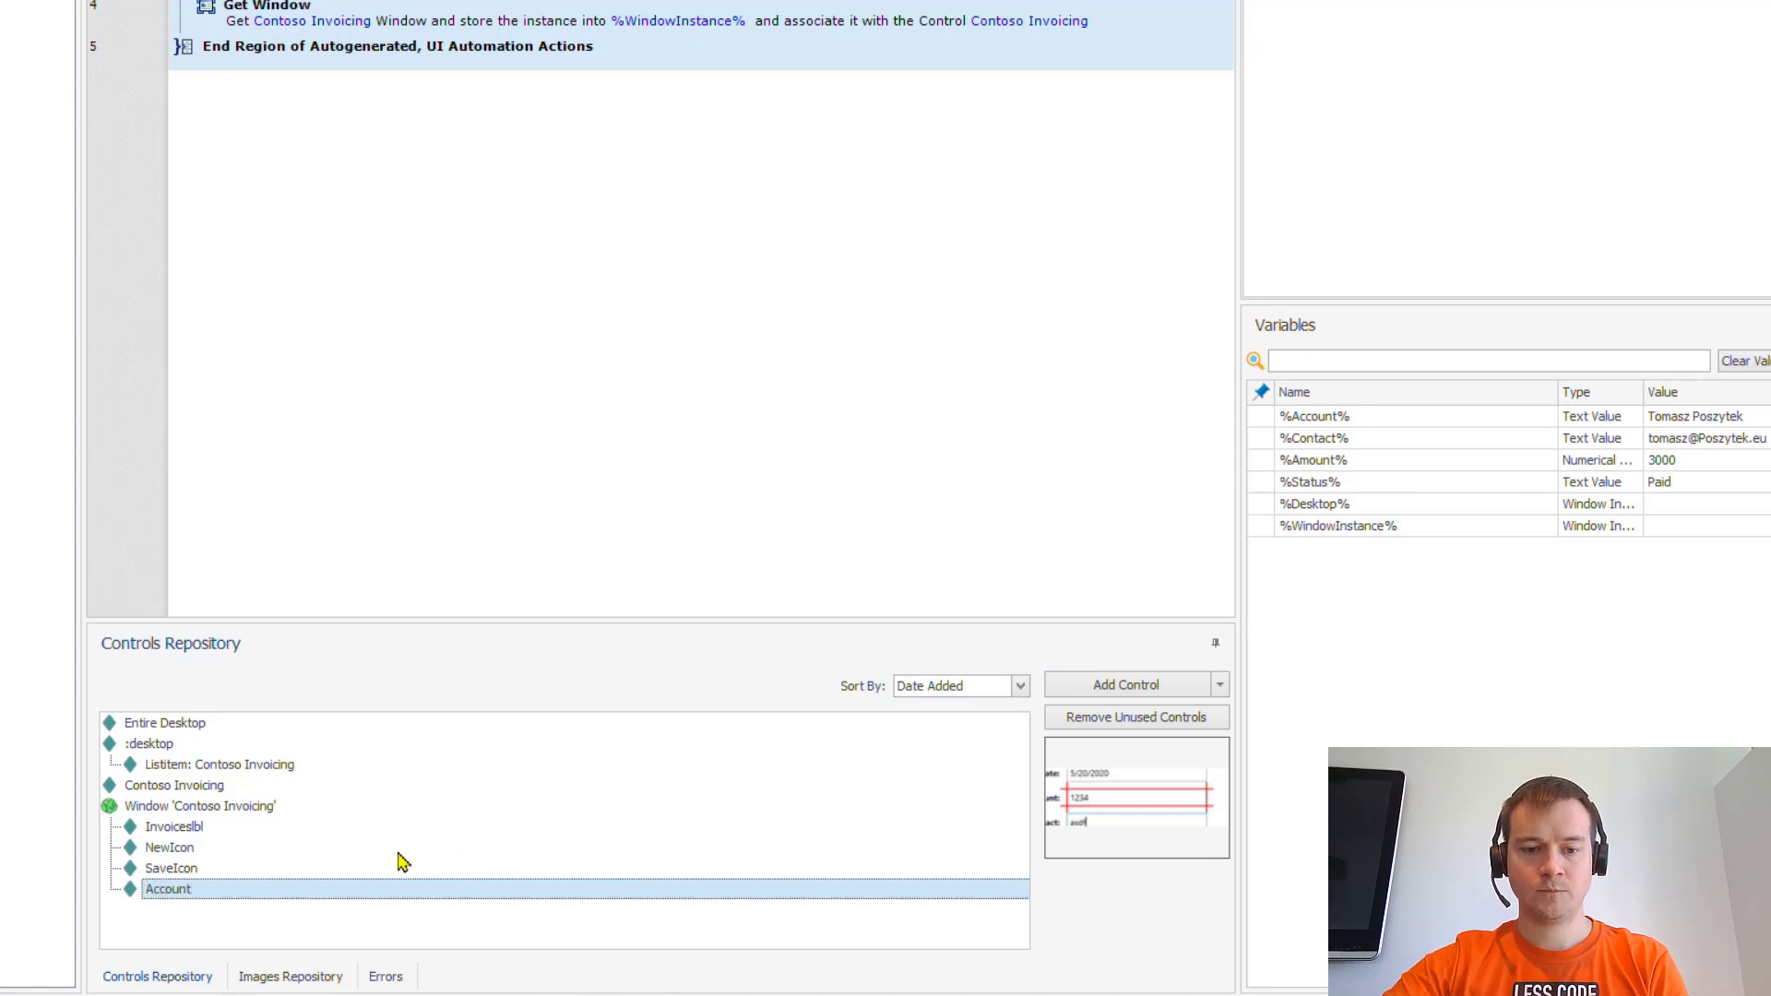
left_click(1095, 695)
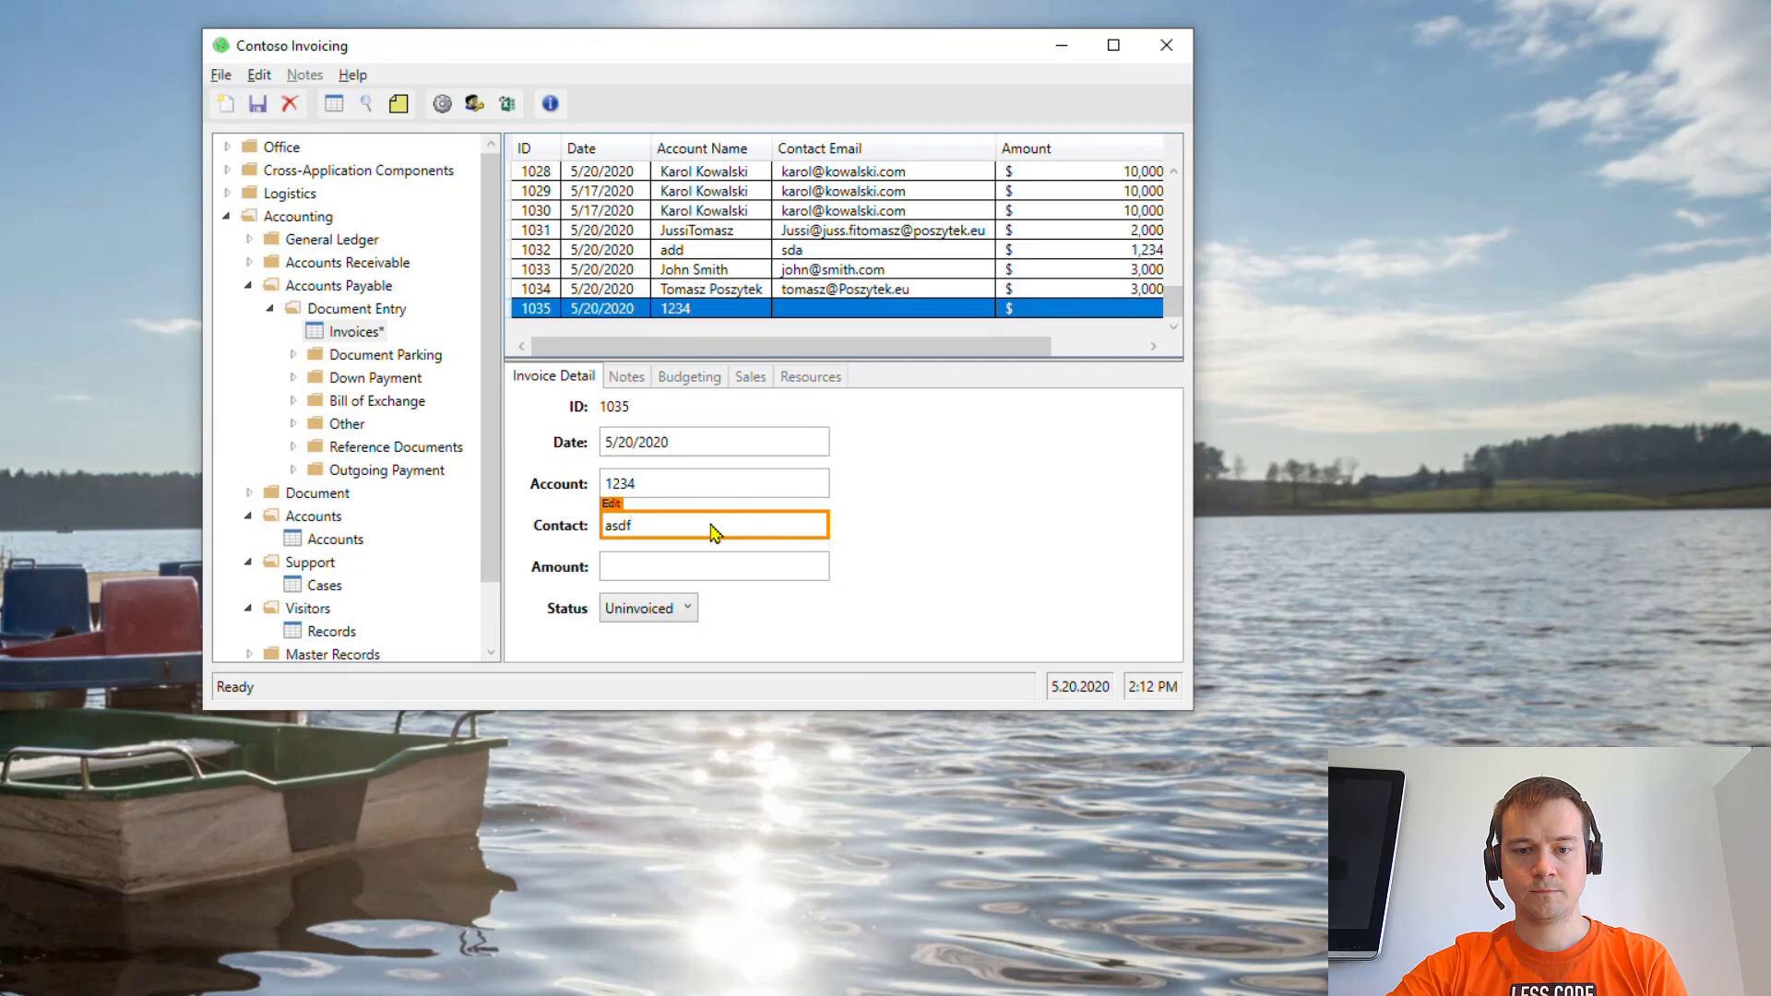
left_click(712, 533, "ctrl")
right_click(274, 913)
left_click(347, 867)
type("Contact")
key("Return")
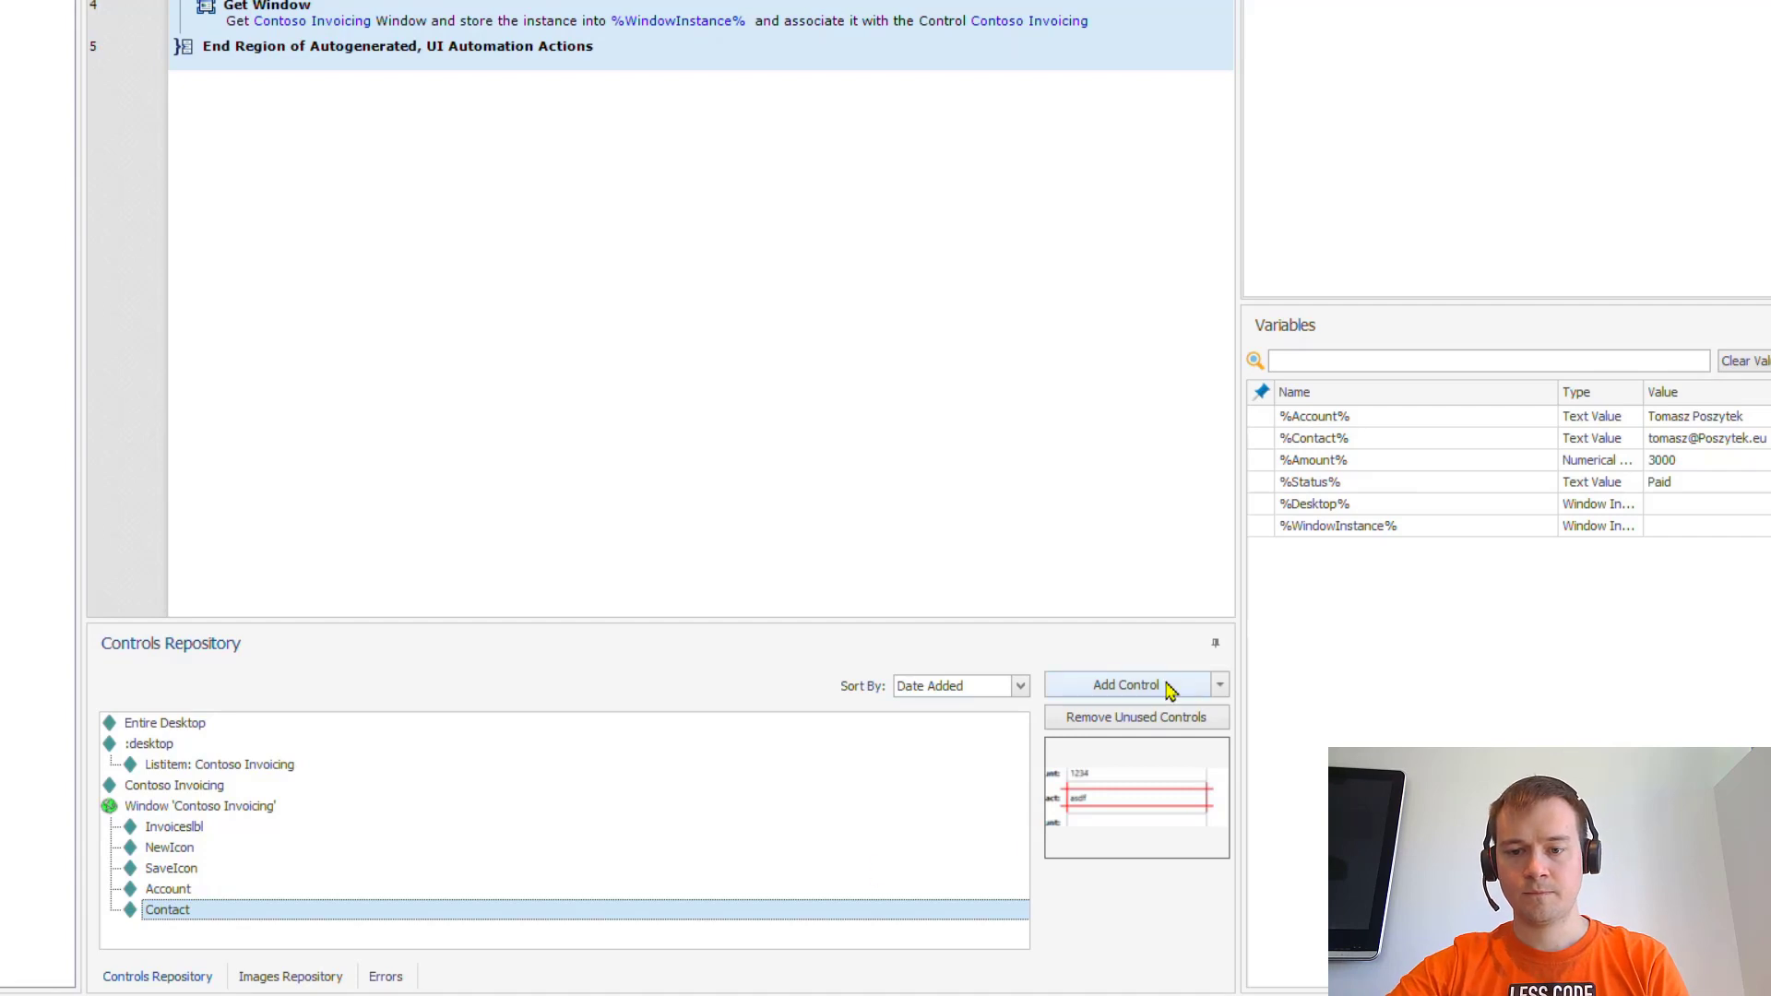
- Capture the Amount field and Status dropdown as controls named Amount and Status
left_click(1169, 692)
left_click(622, 570, "ctrl")
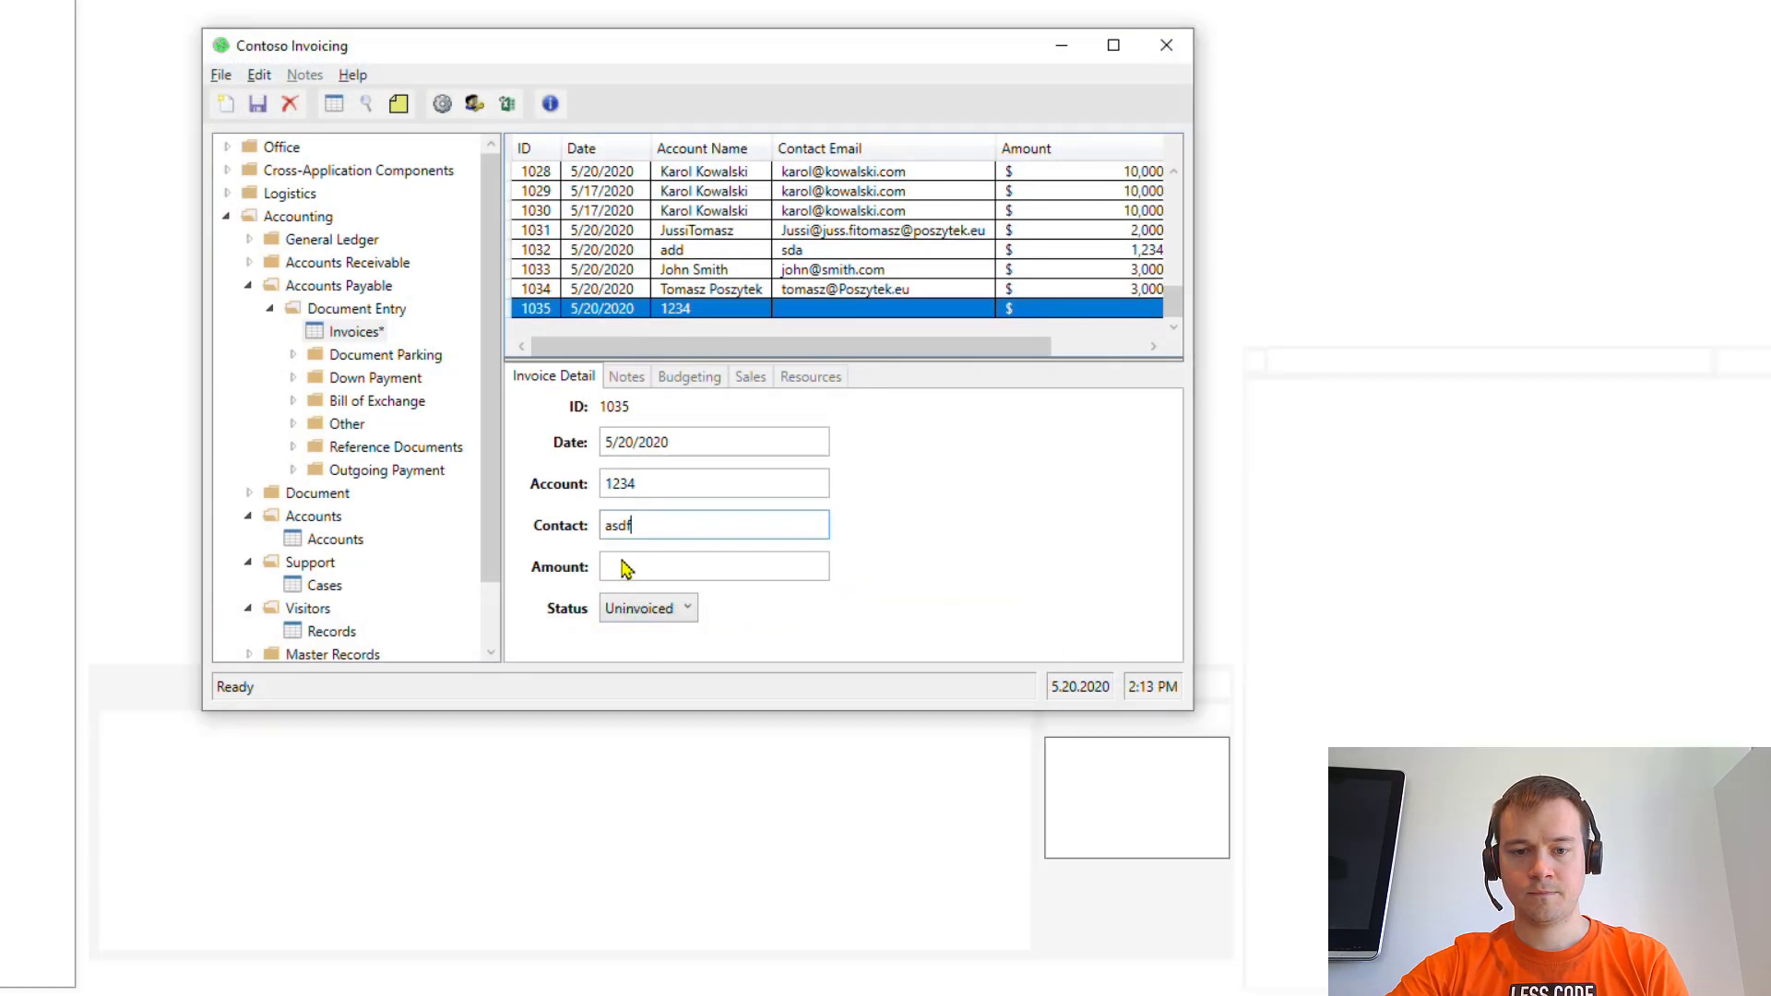
right_click(247, 932)
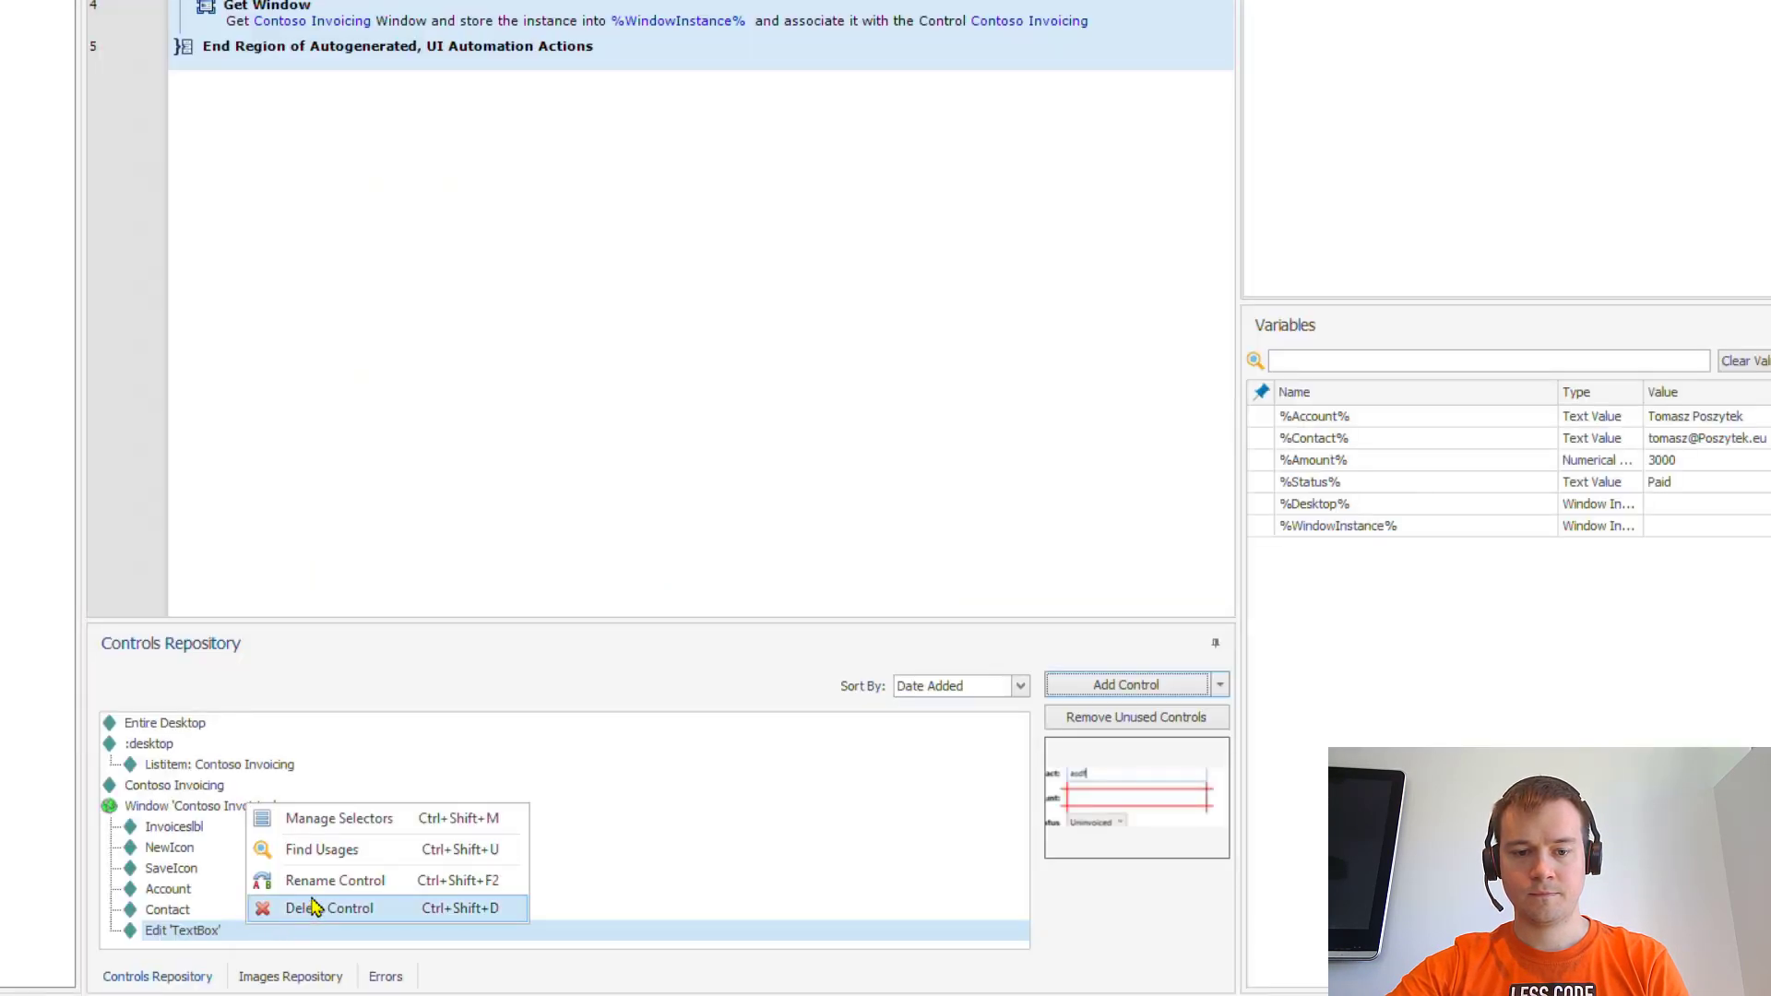
left_click(346, 880)
type("Amount")
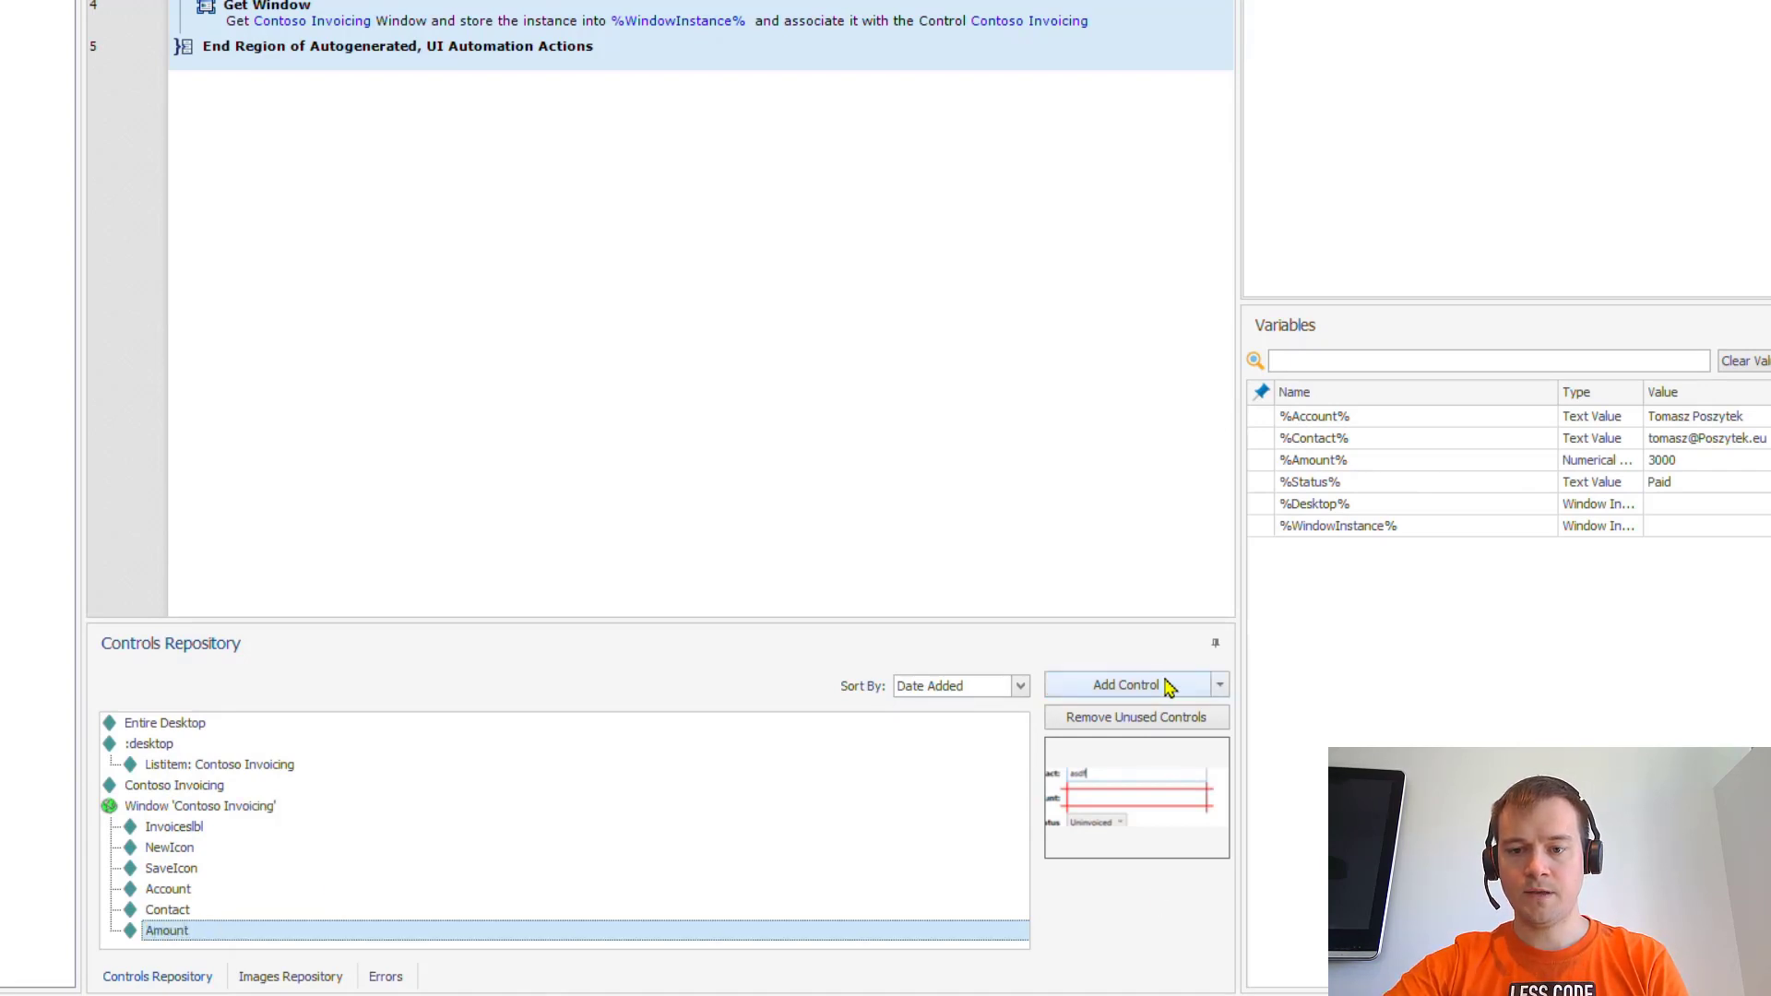
left_click(1126, 684)
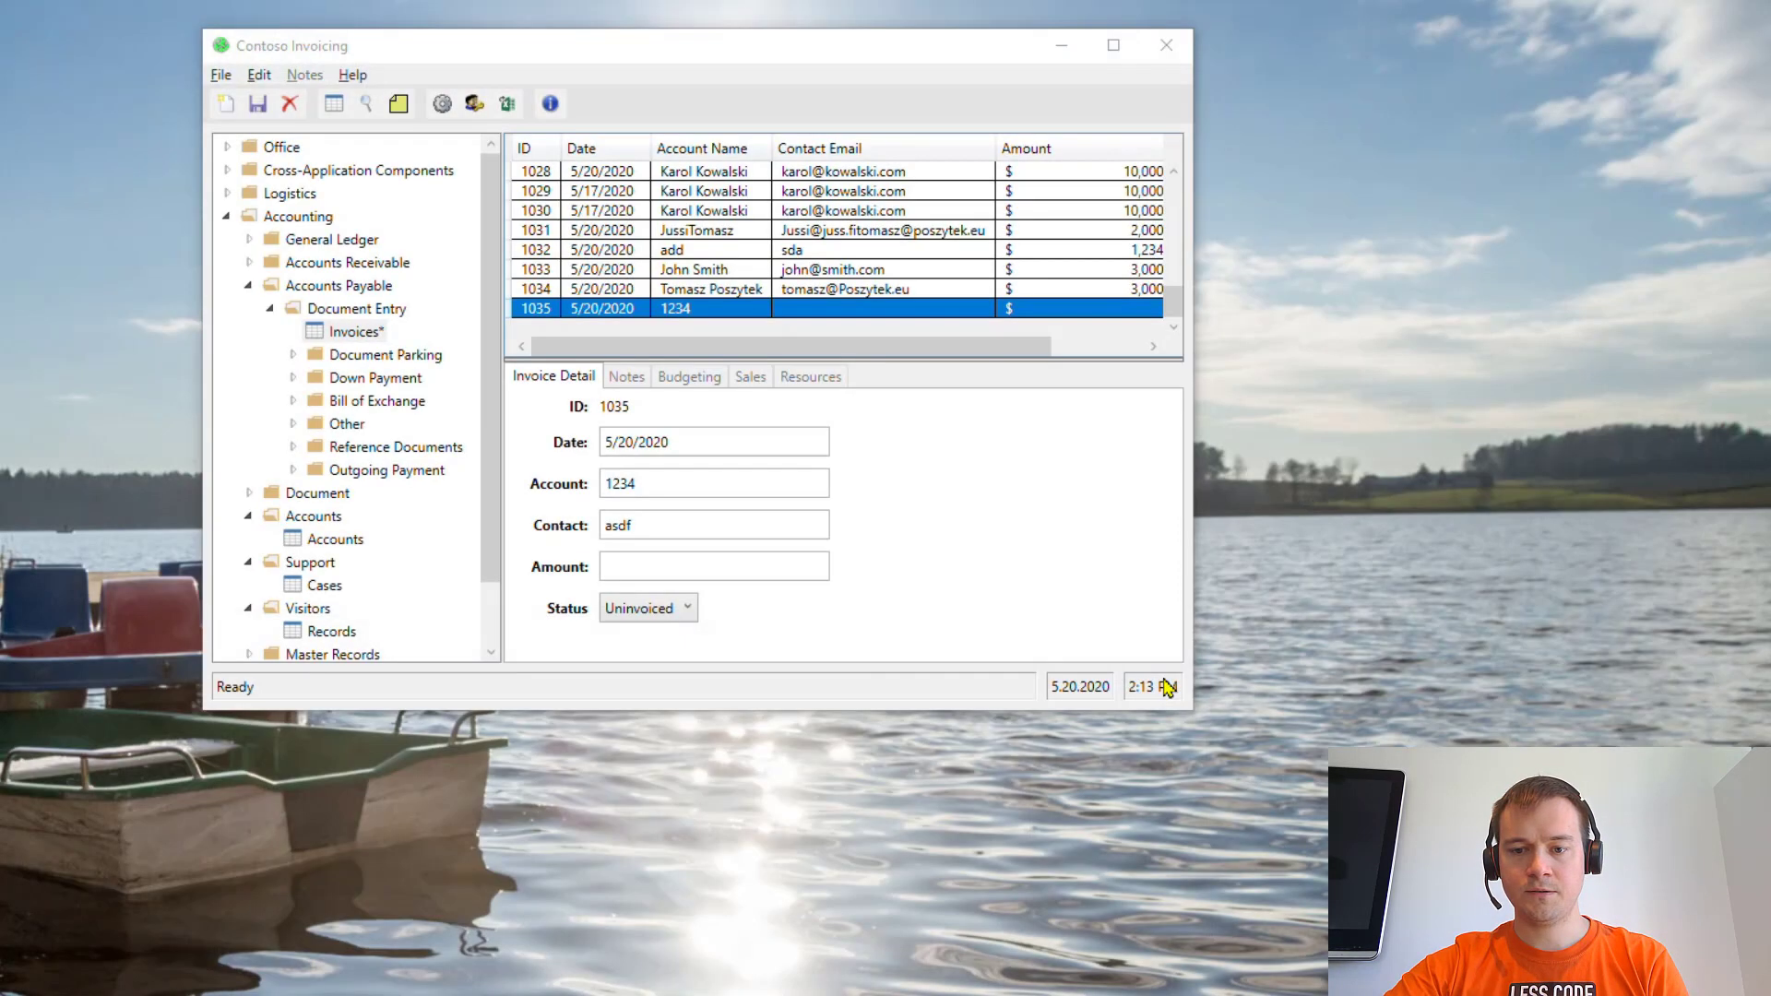
left_click(625, 611, "ctrl")
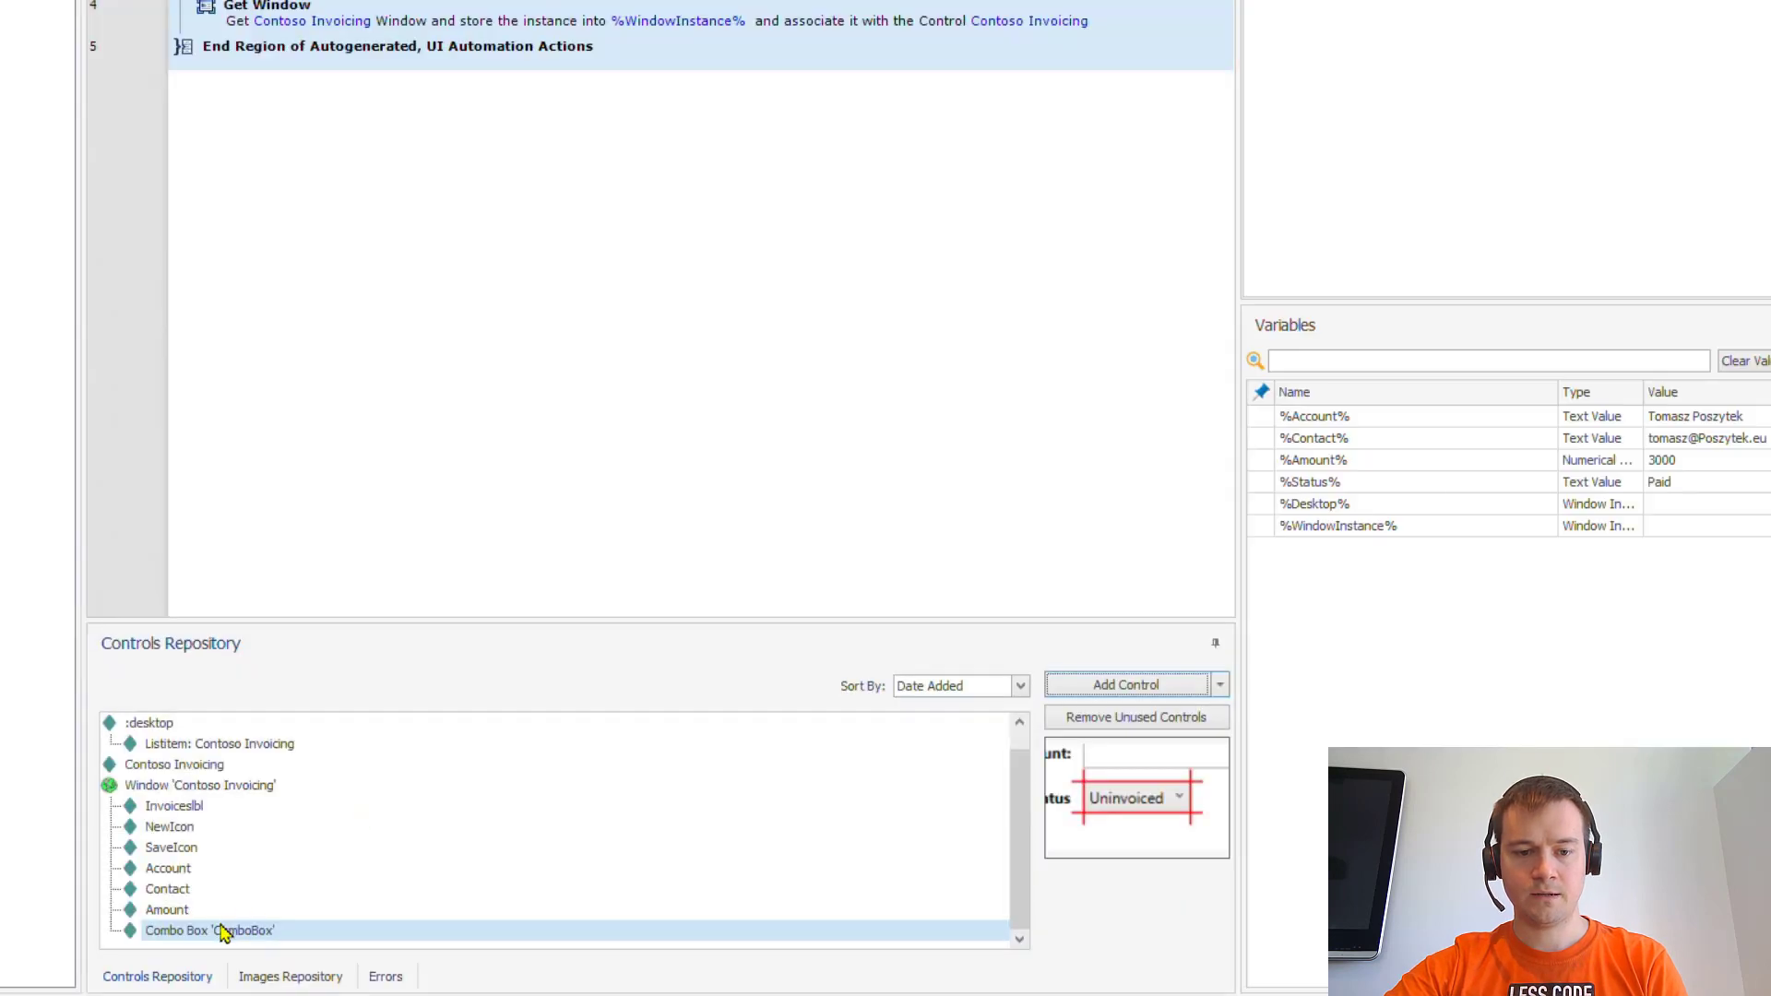
right_click(224, 932)
left_click(288, 893)
type("Status")
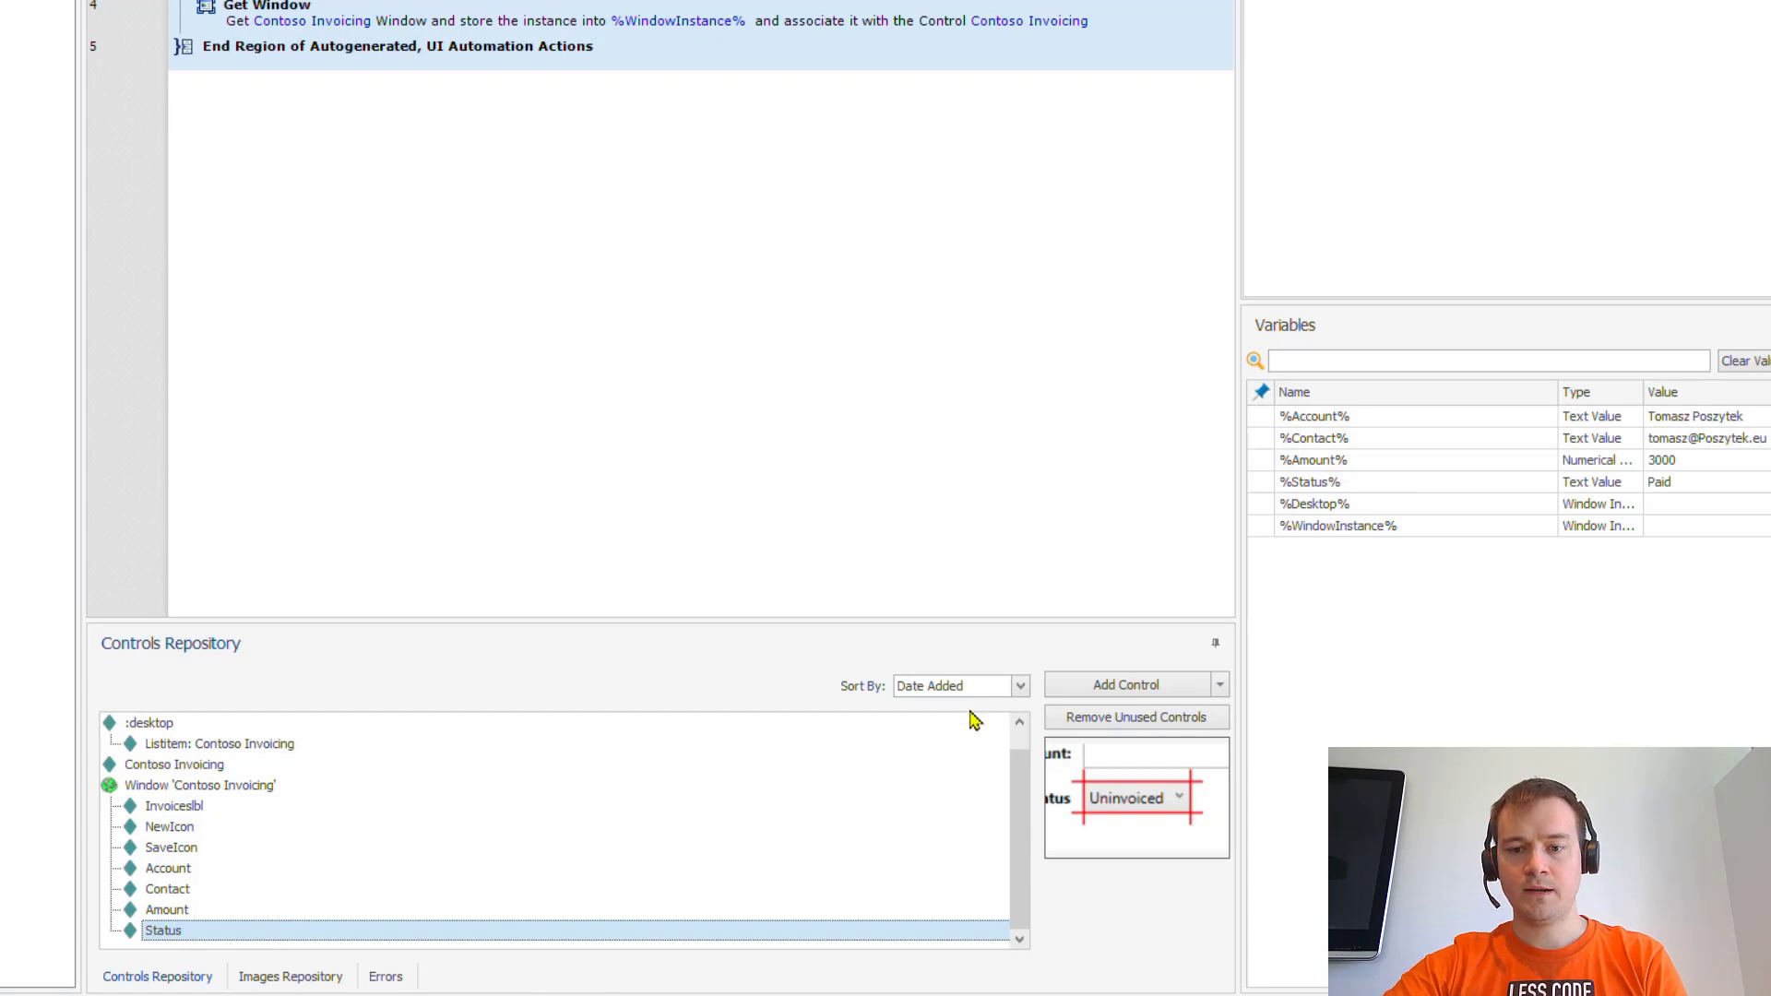
left_click(1085, 690)
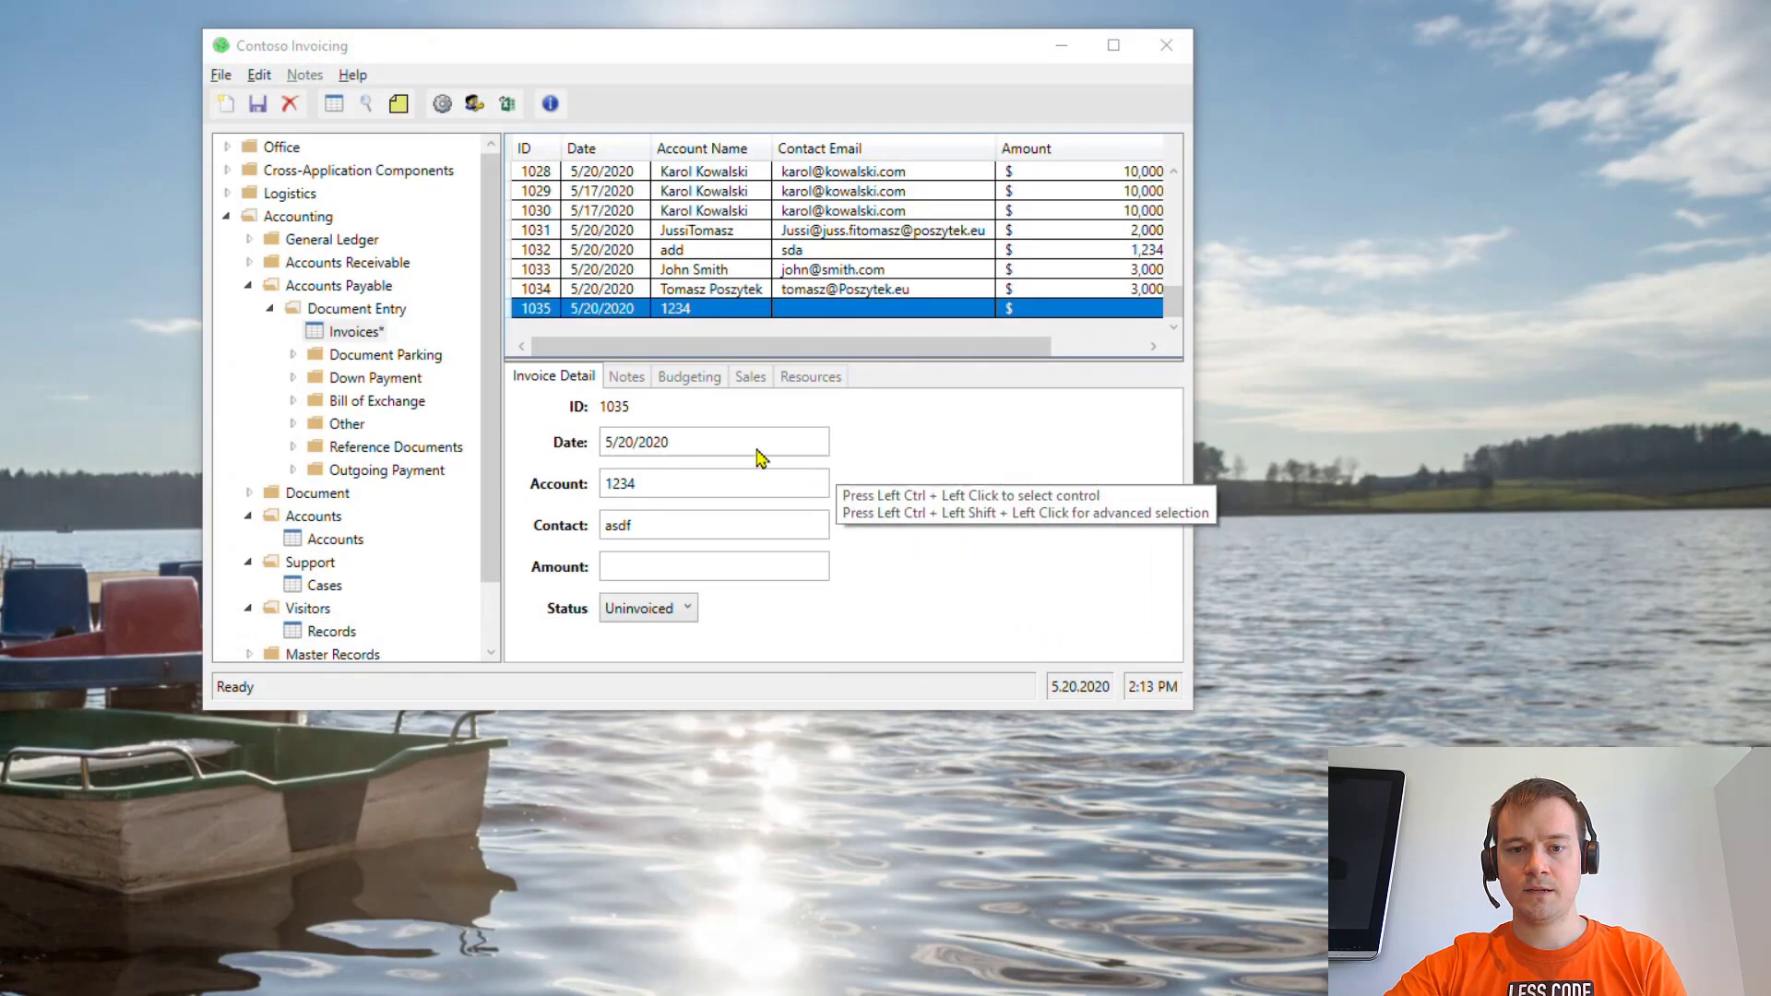
- Capture the invoice ID value 1035 as a repository control and rename it Number
left_click(618, 409, "ctrl")
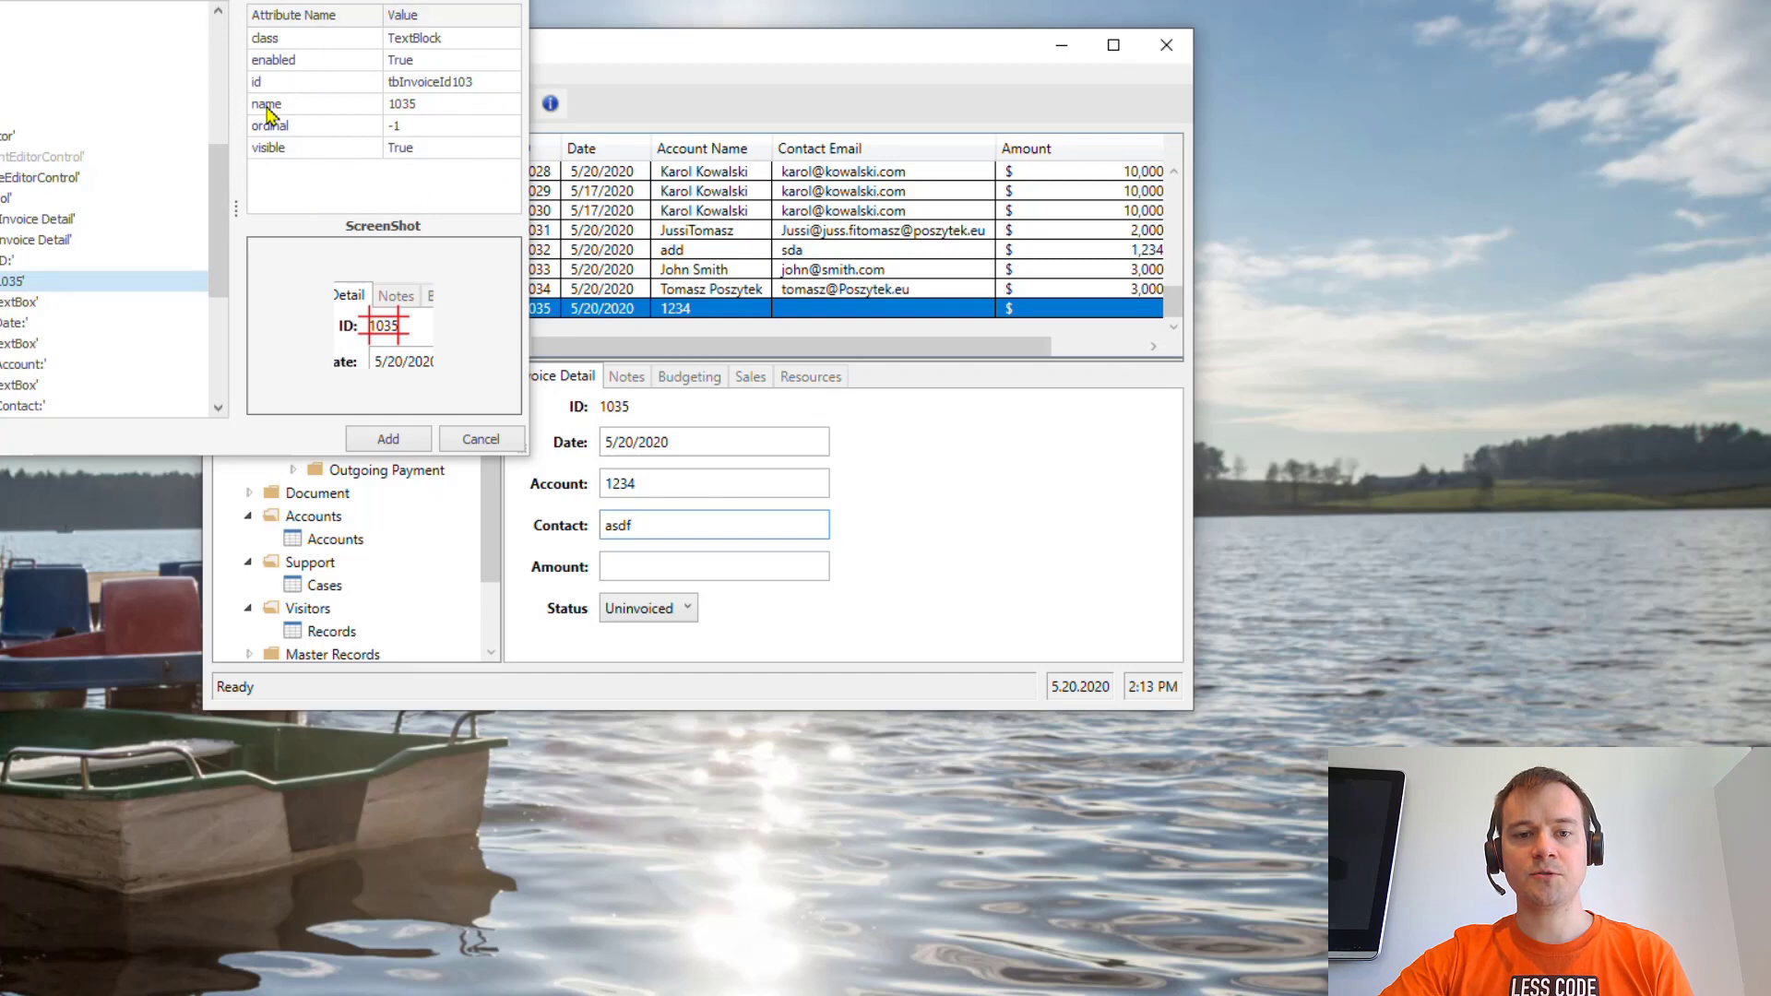
left_click(388, 440)
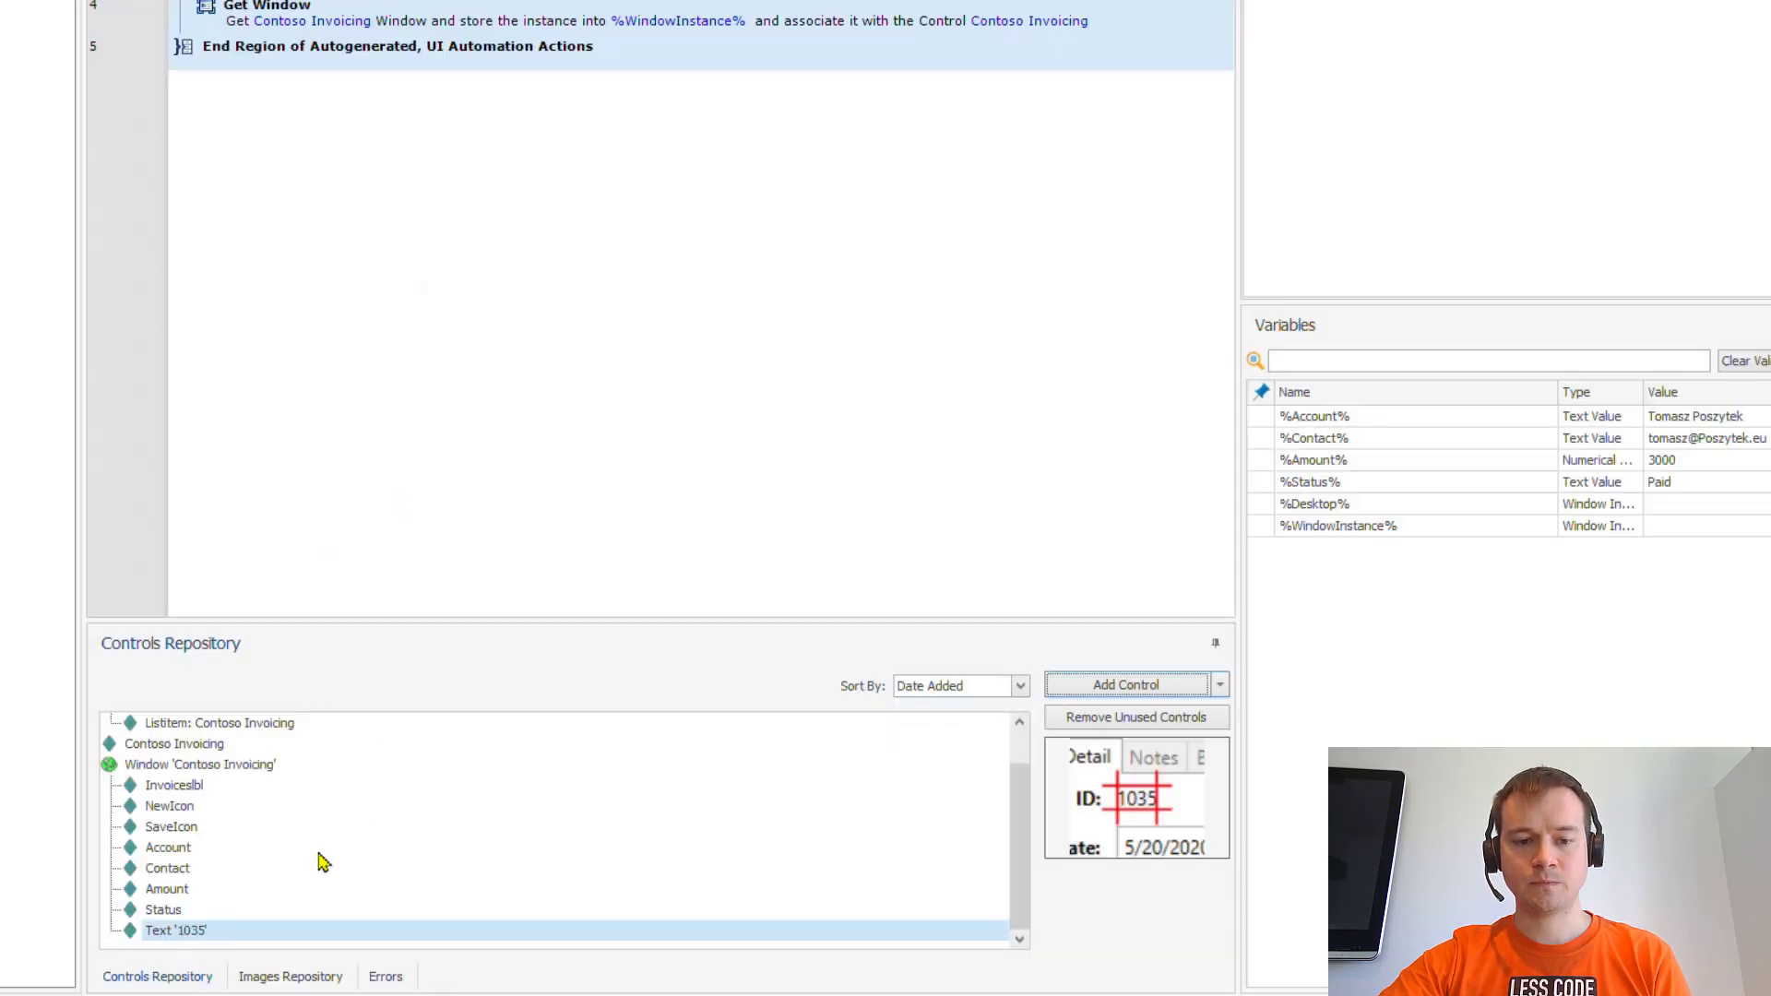
right_click(167, 930)
left_click(231, 870)
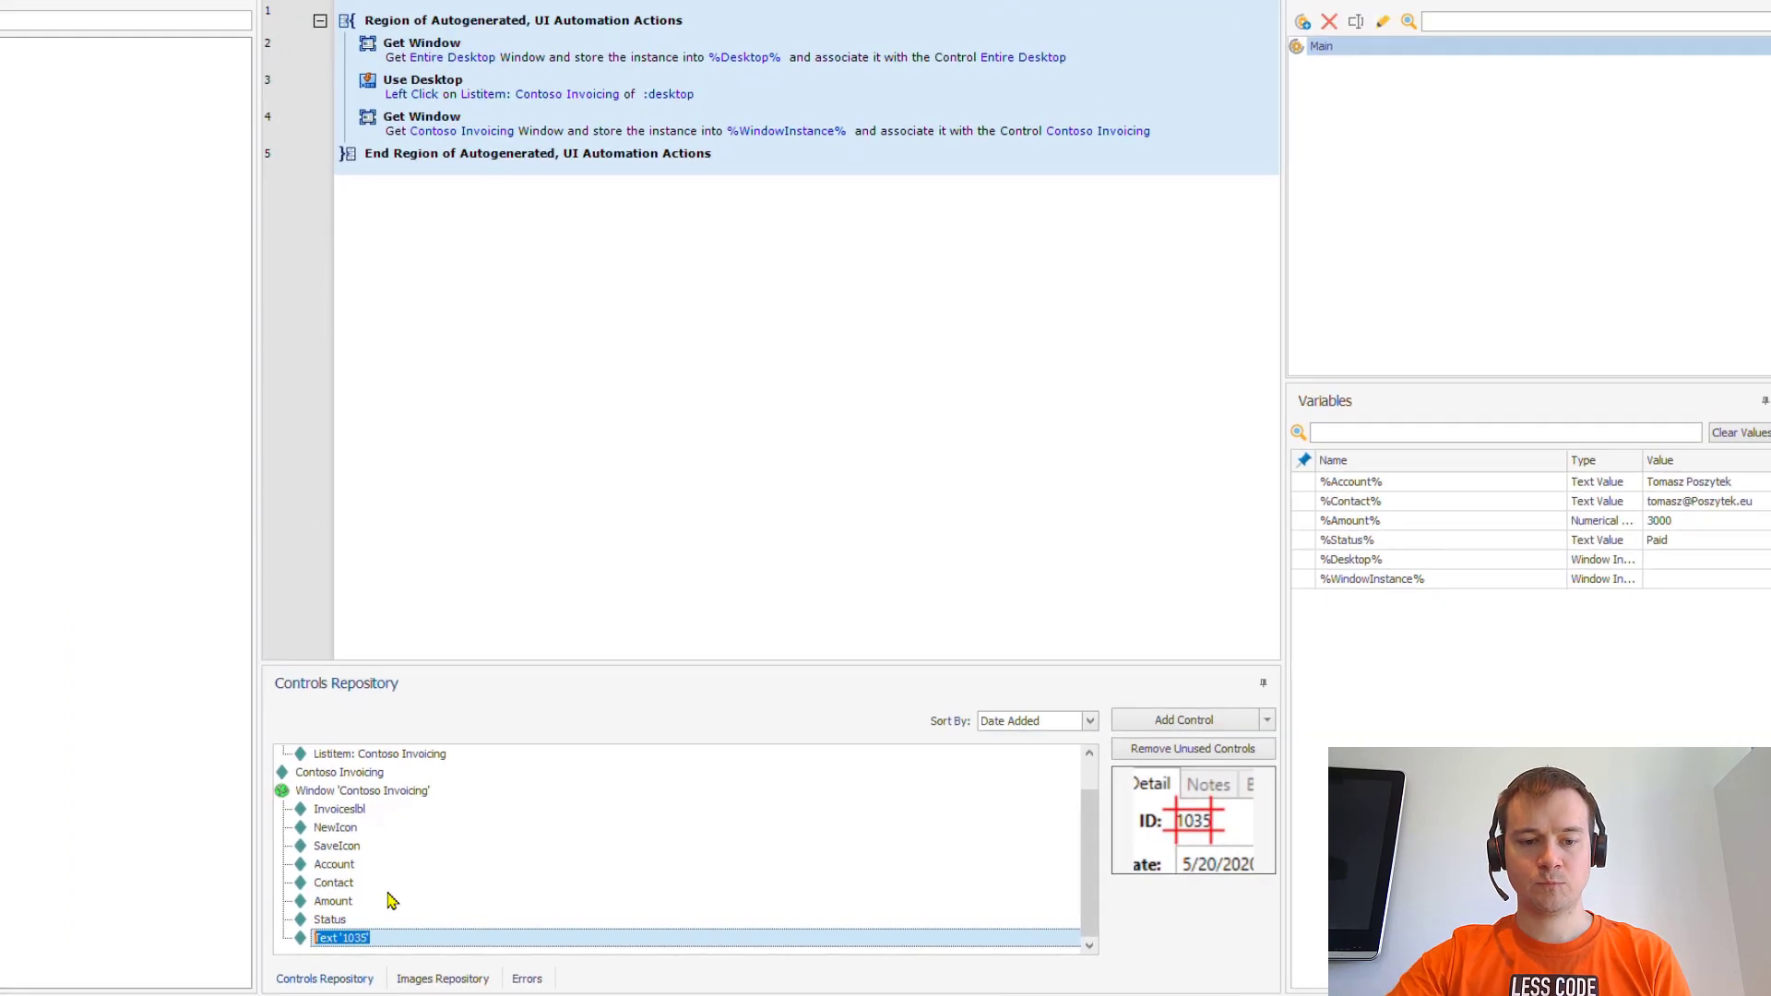
type("Number")
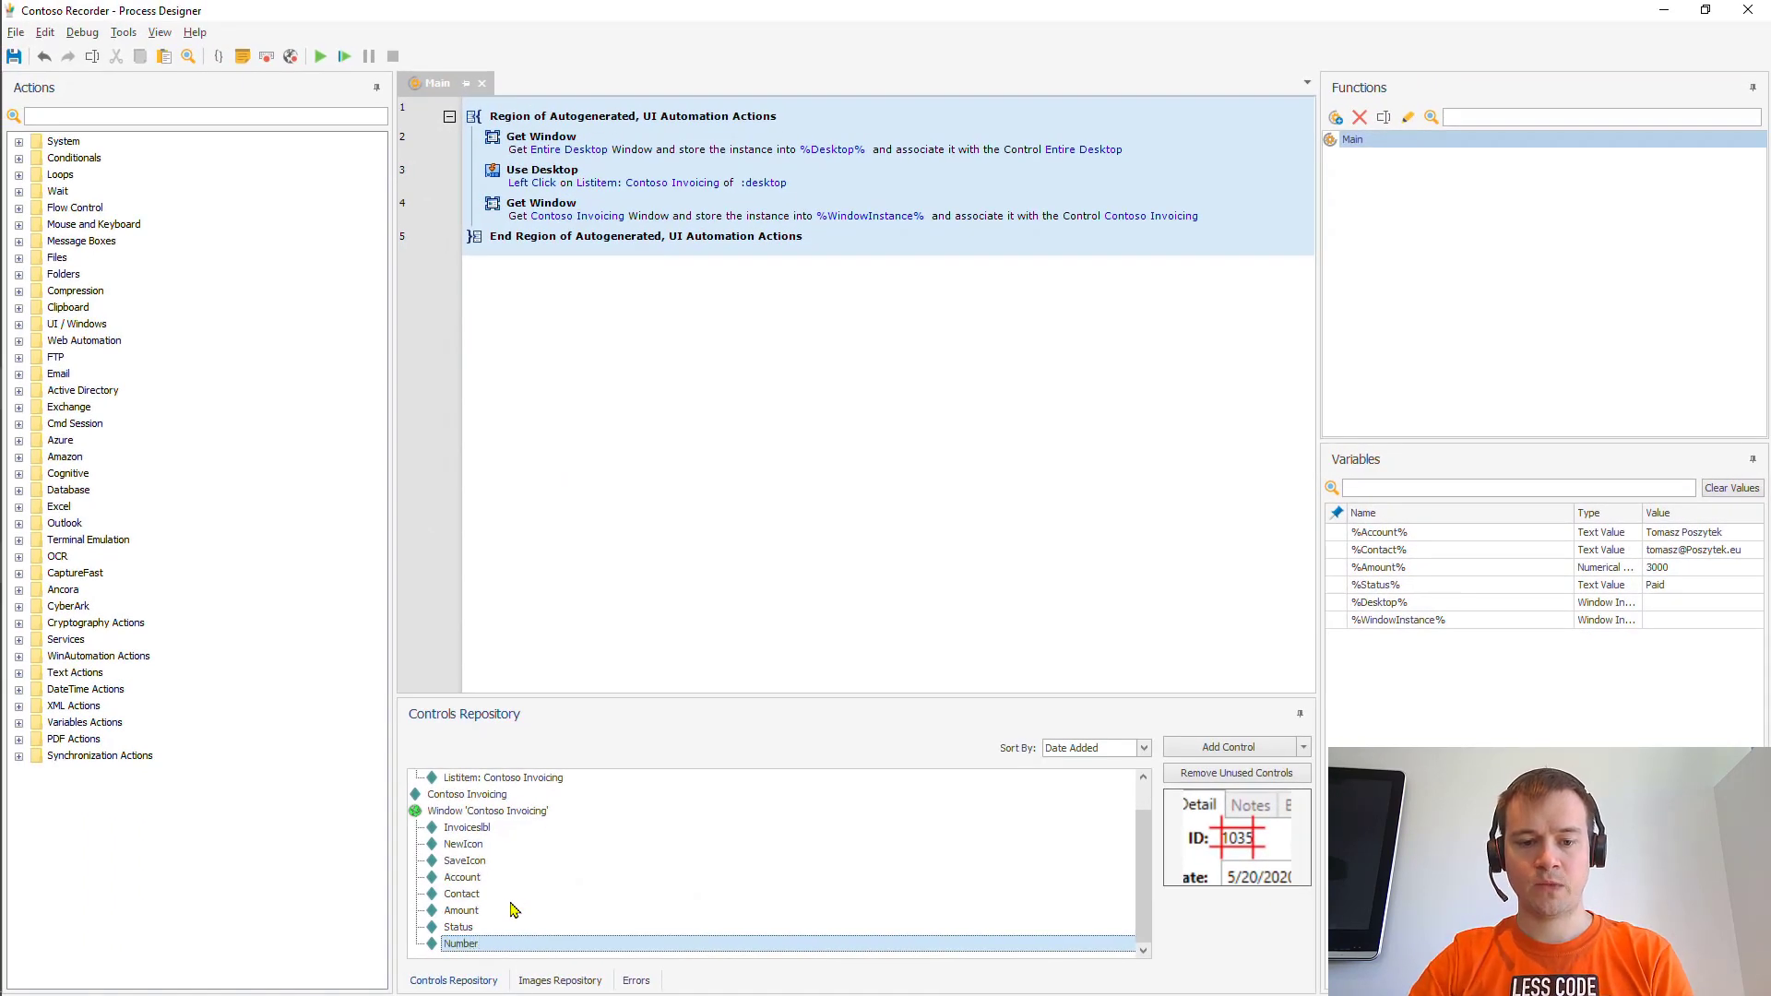
left_click(612, 226)
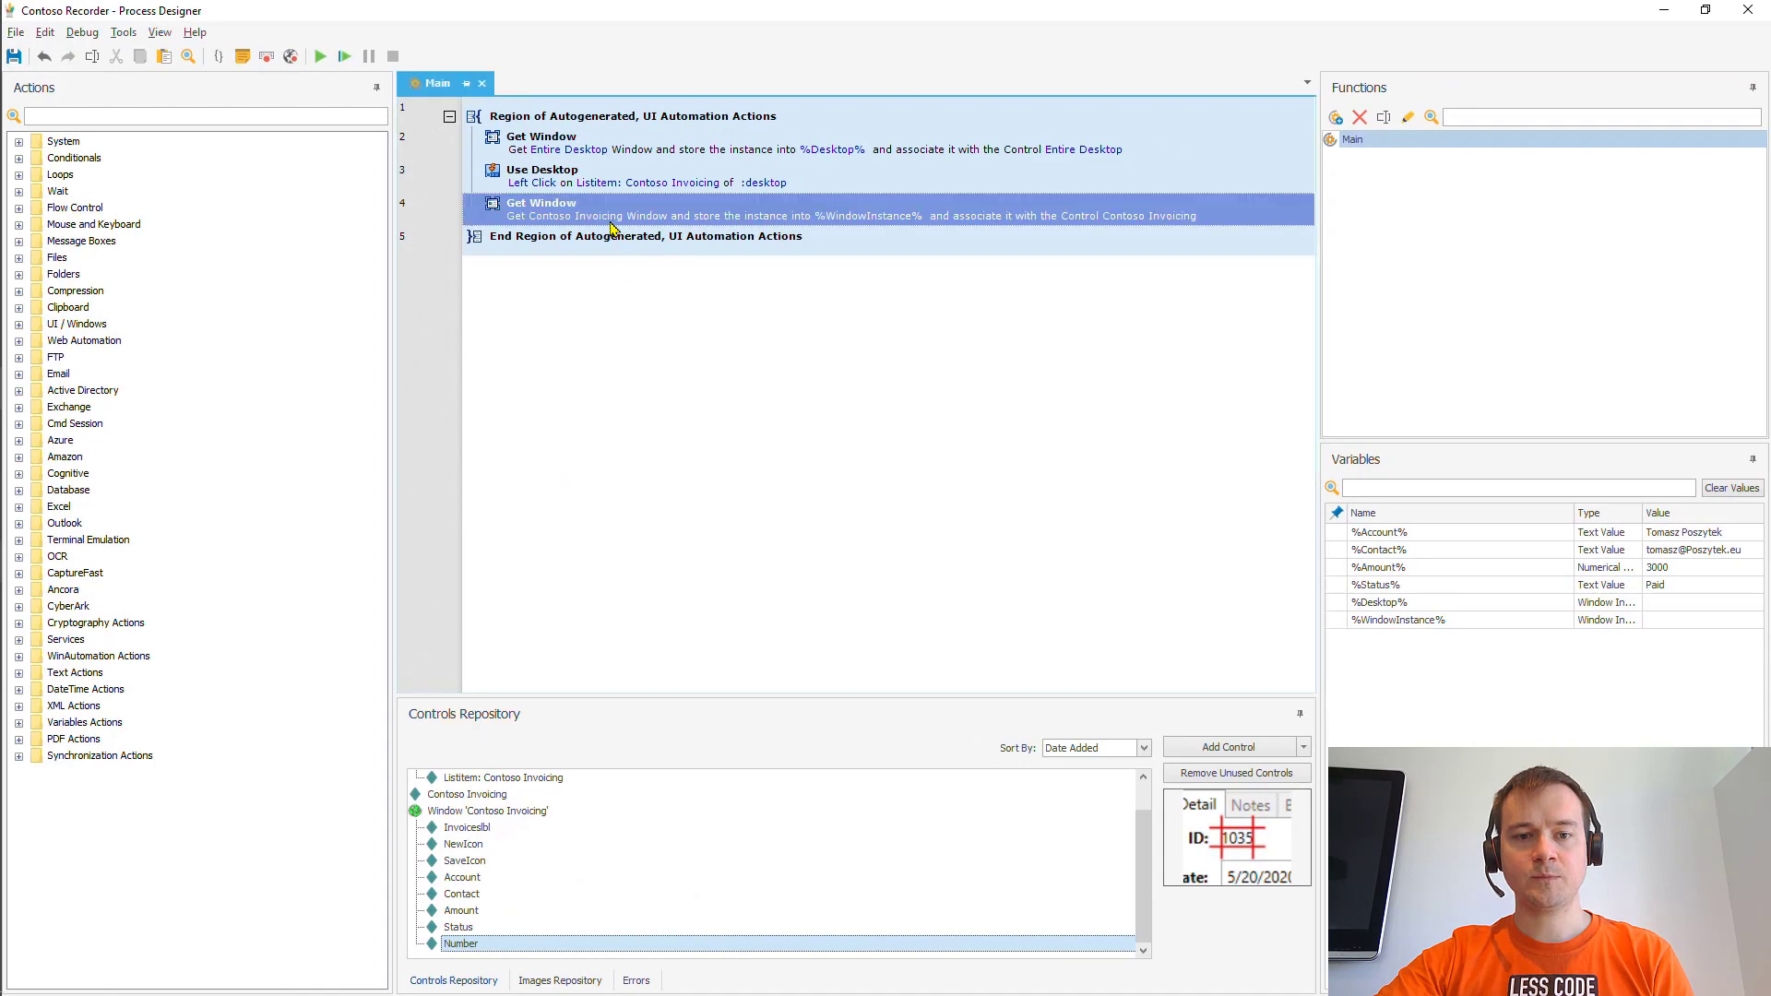
left_click(176, 115)
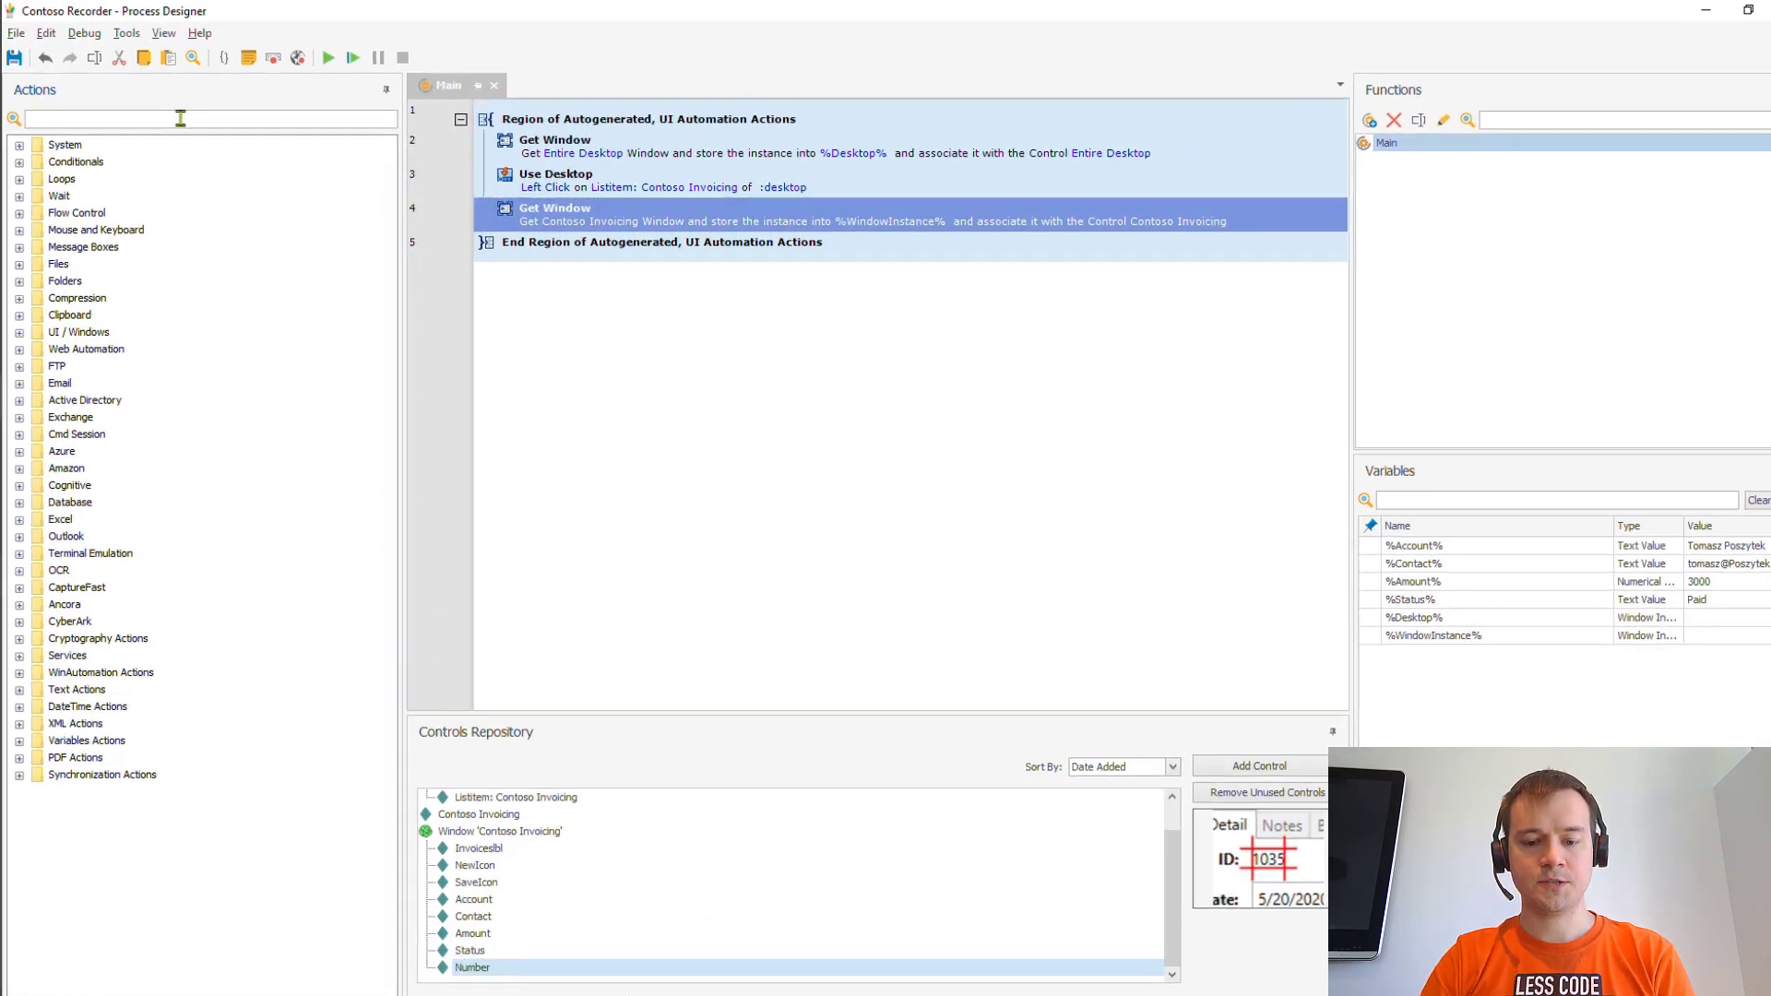
- Add a Click Element in Window step below line 4 that clicks the Invoiceslbl control
type("click")
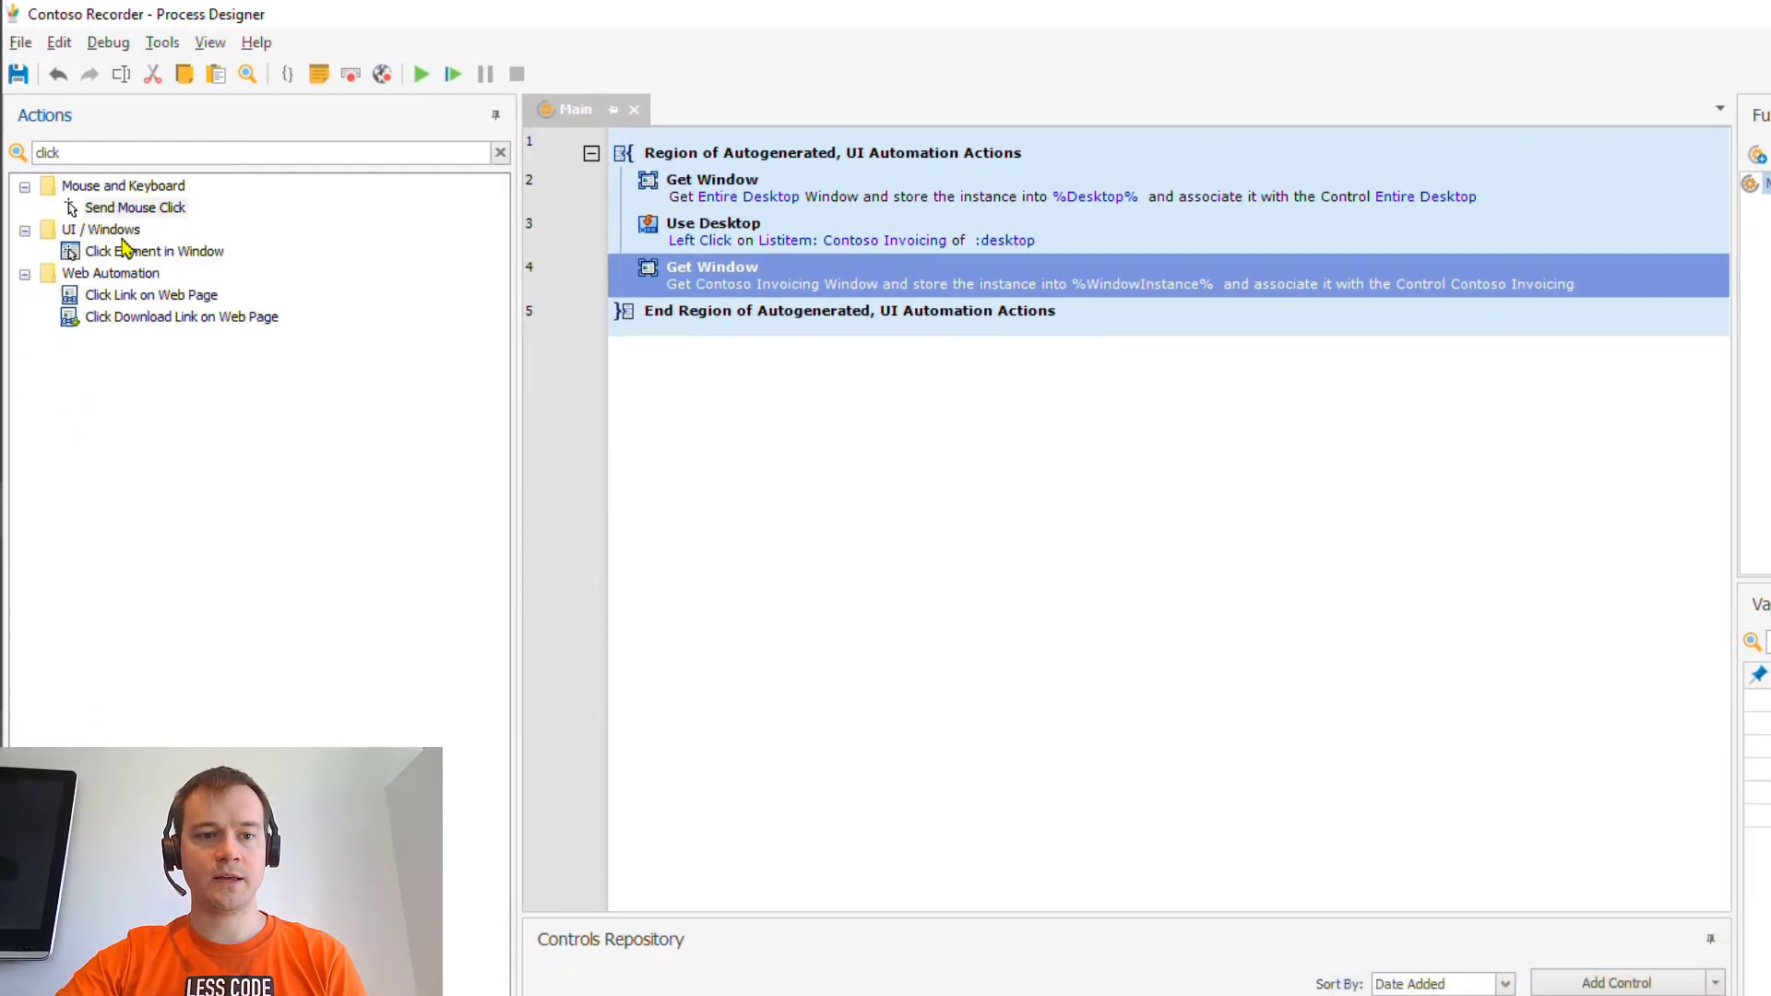
left_click_drag(134, 251, 771, 322)
left_click(1094, 623)
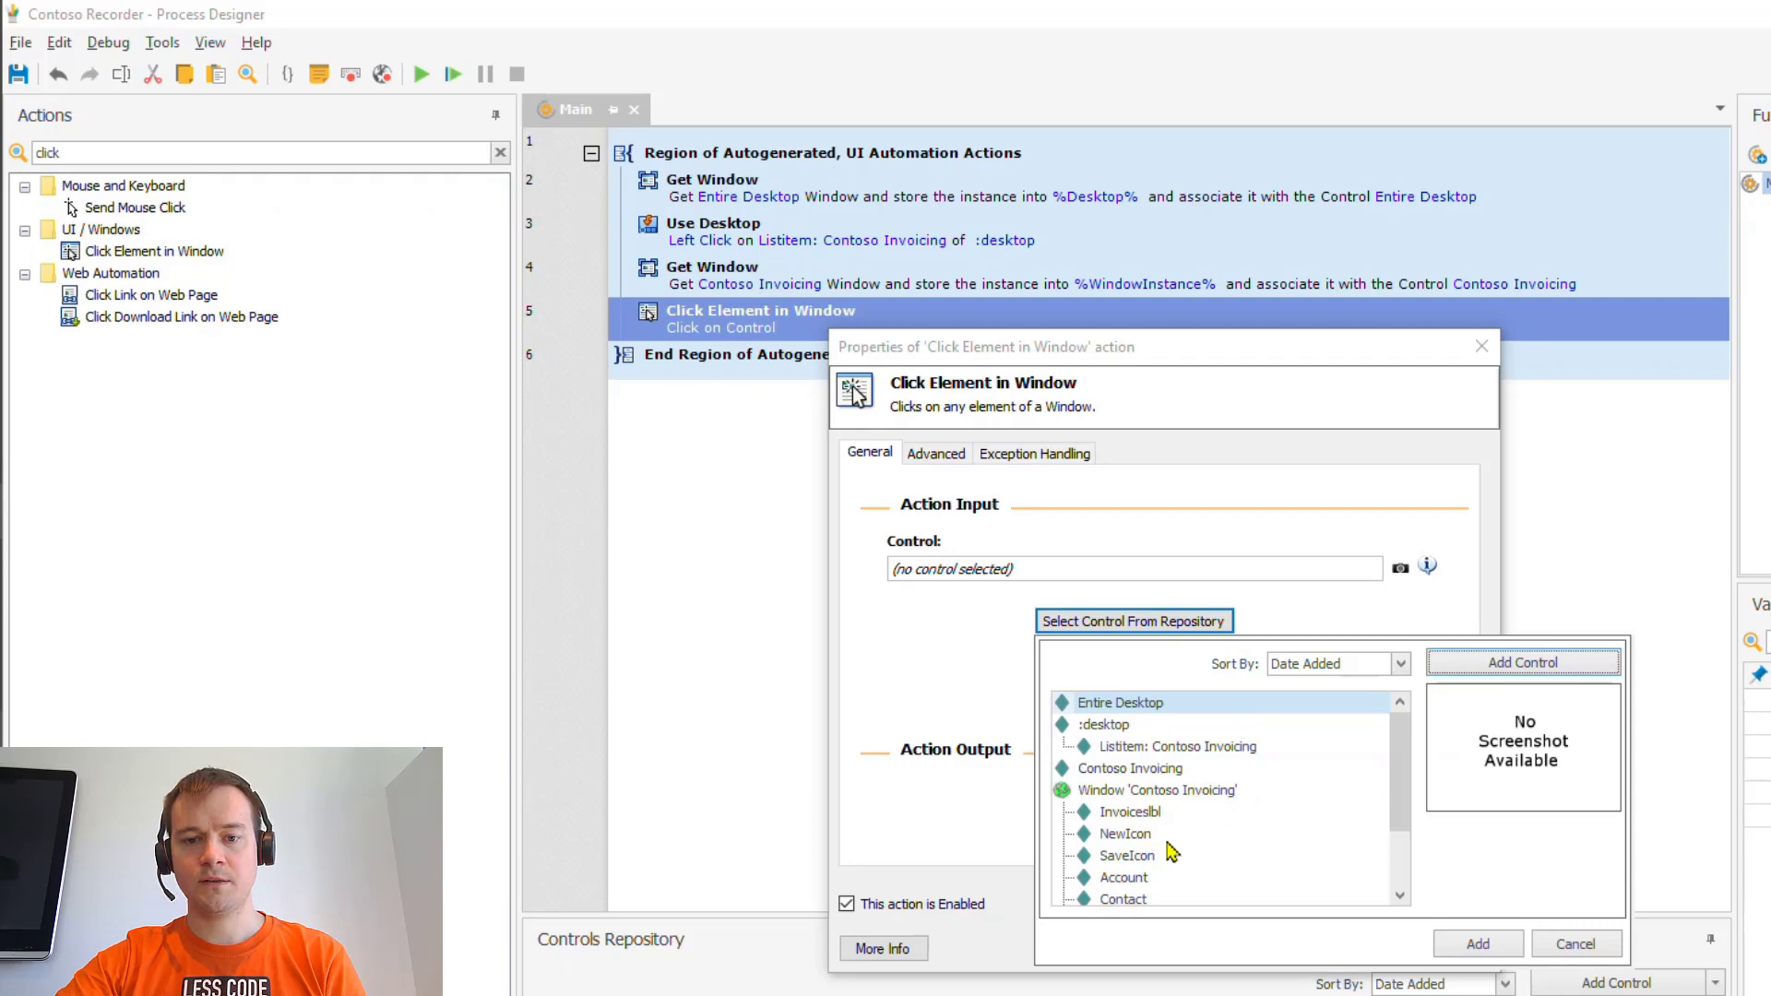
left_click(1158, 816)
left_click(1479, 946)
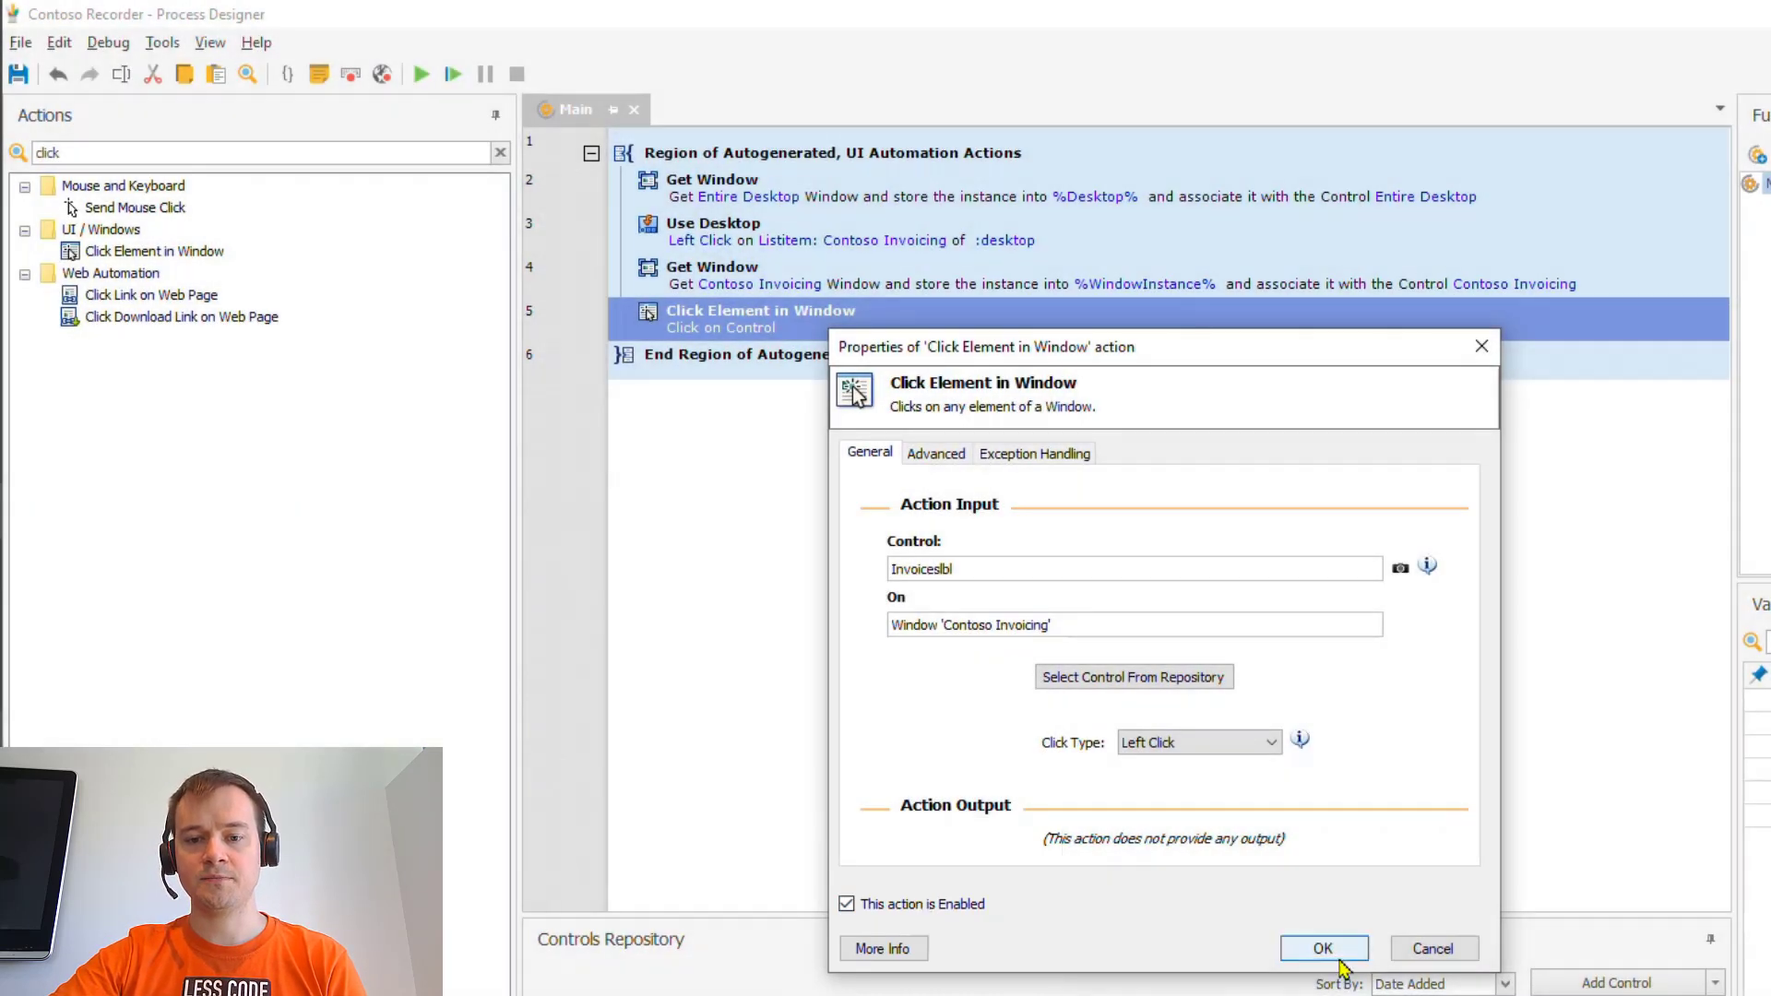
left_click(1326, 948)
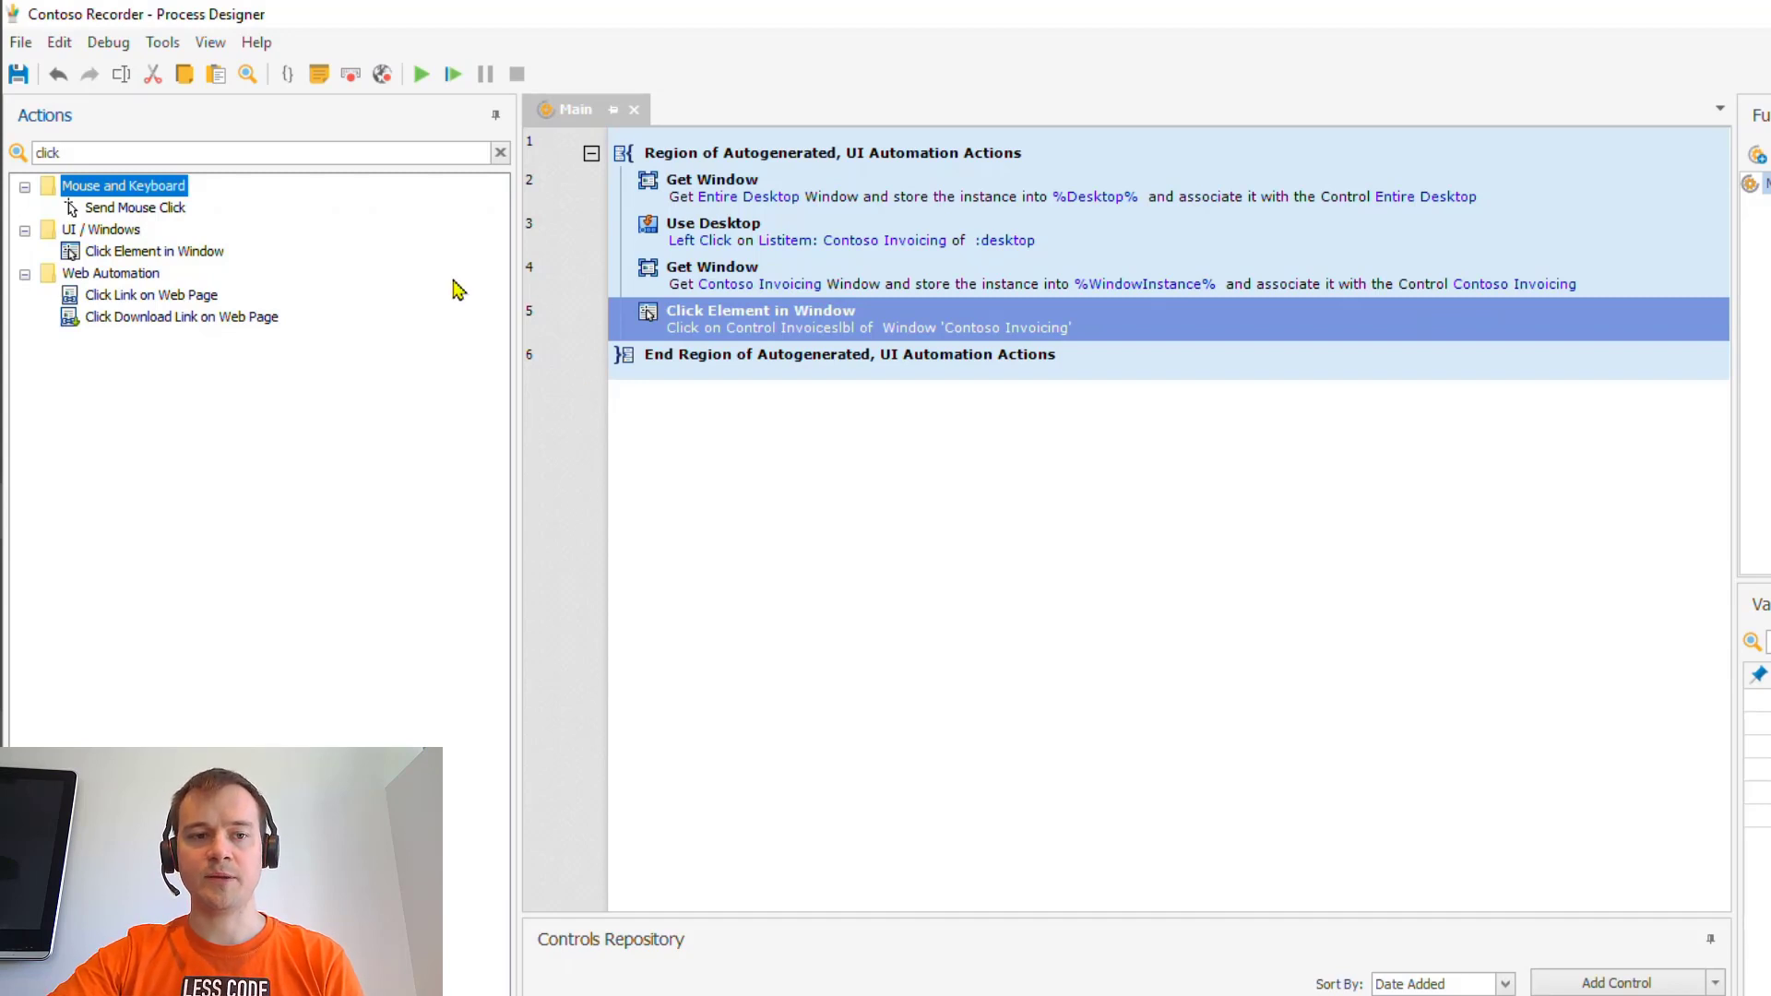
- Duplicate that click step and retarget the copy to the NewIcon control
left_click(339, 155)
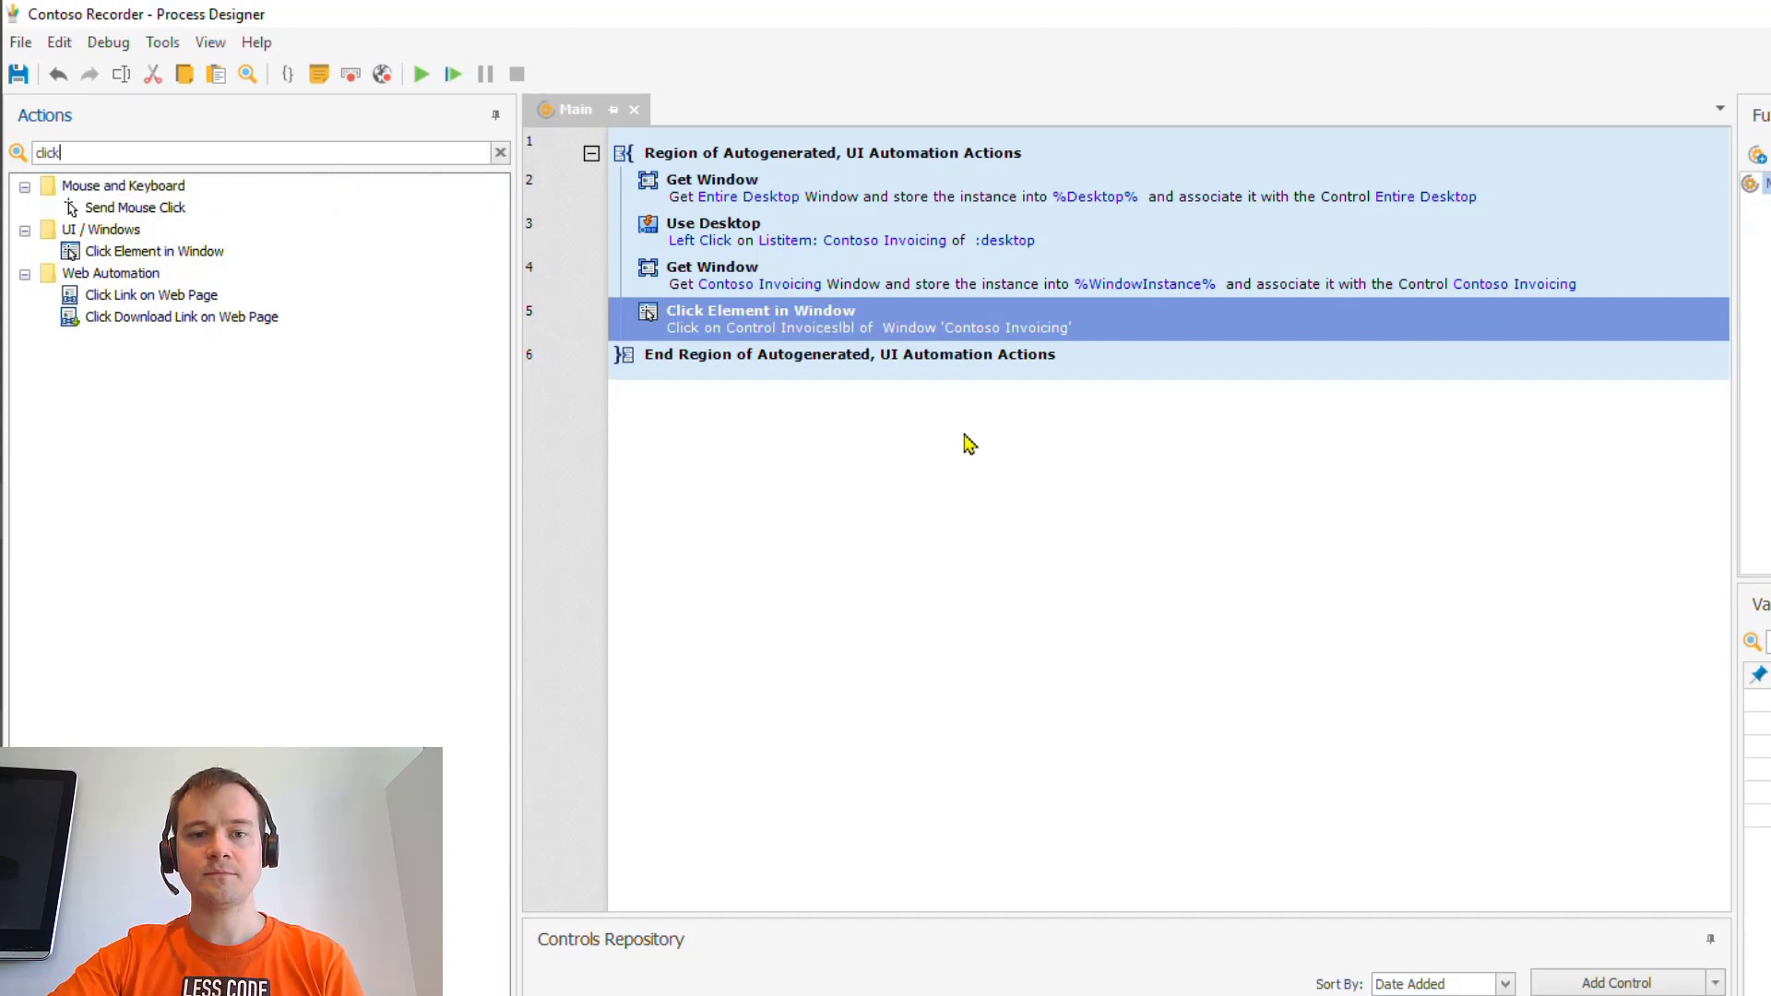
left_click(906, 330)
key("ctrl+v")
right_click(906, 358)
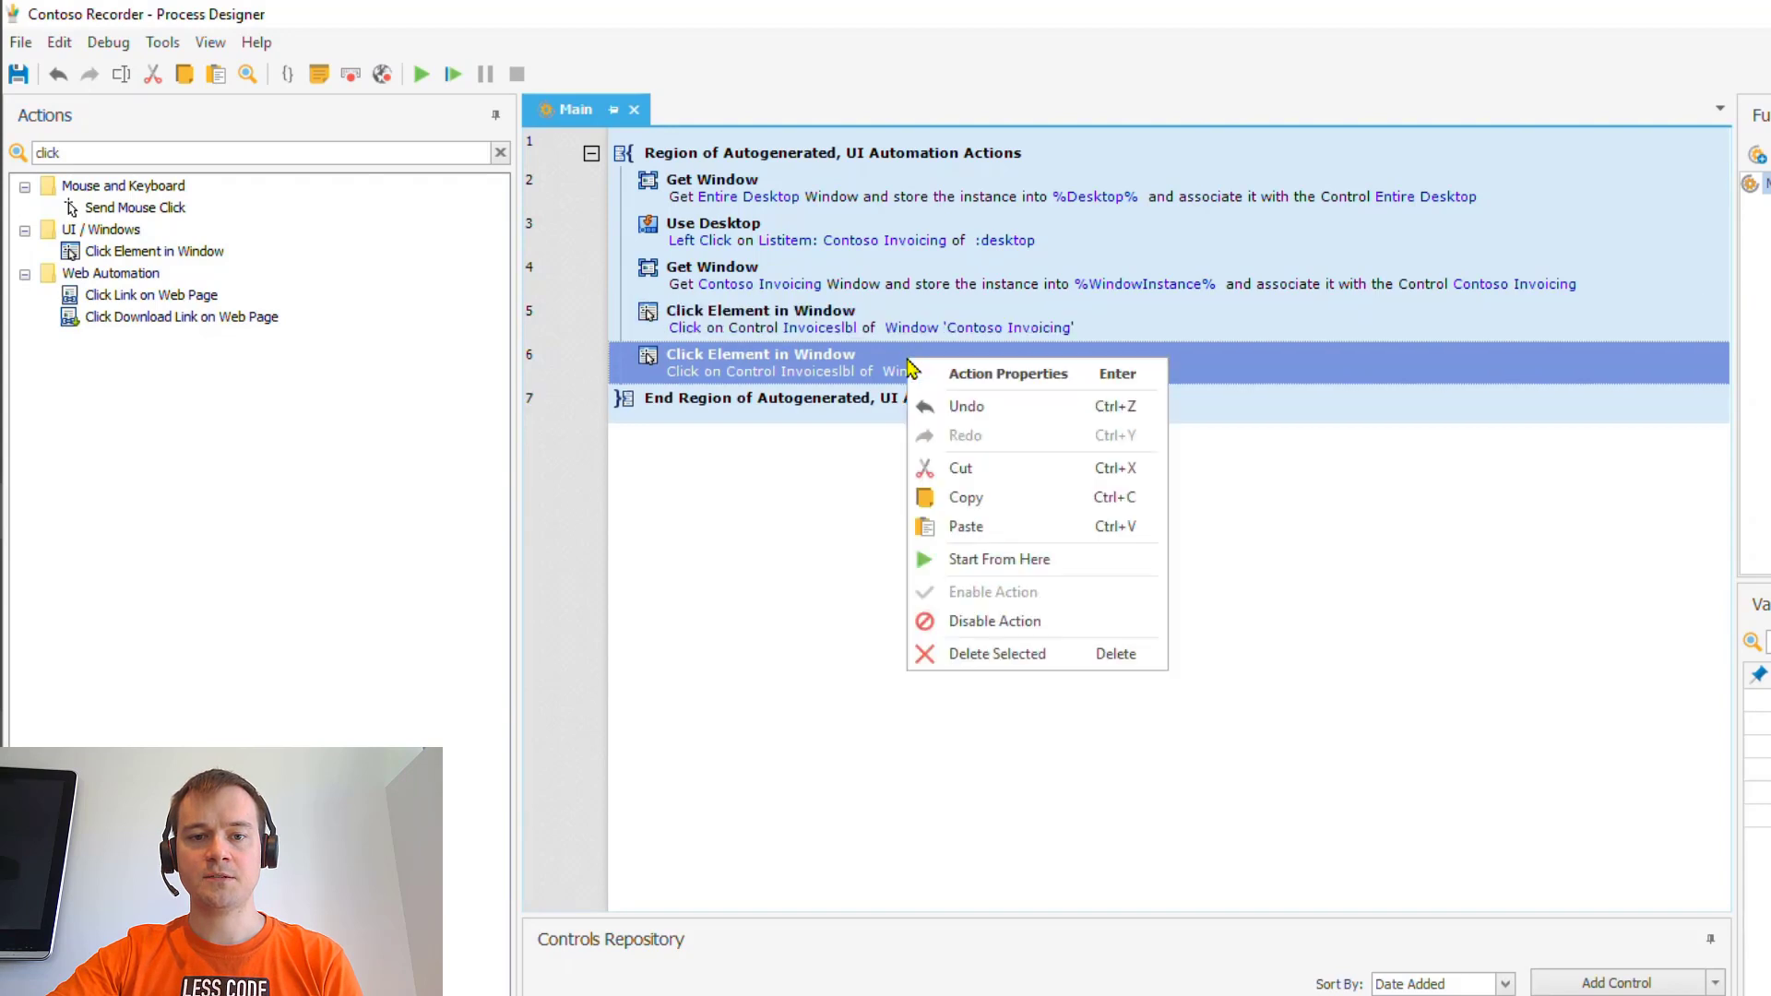
left_click(865, 371)
double_click(868, 373)
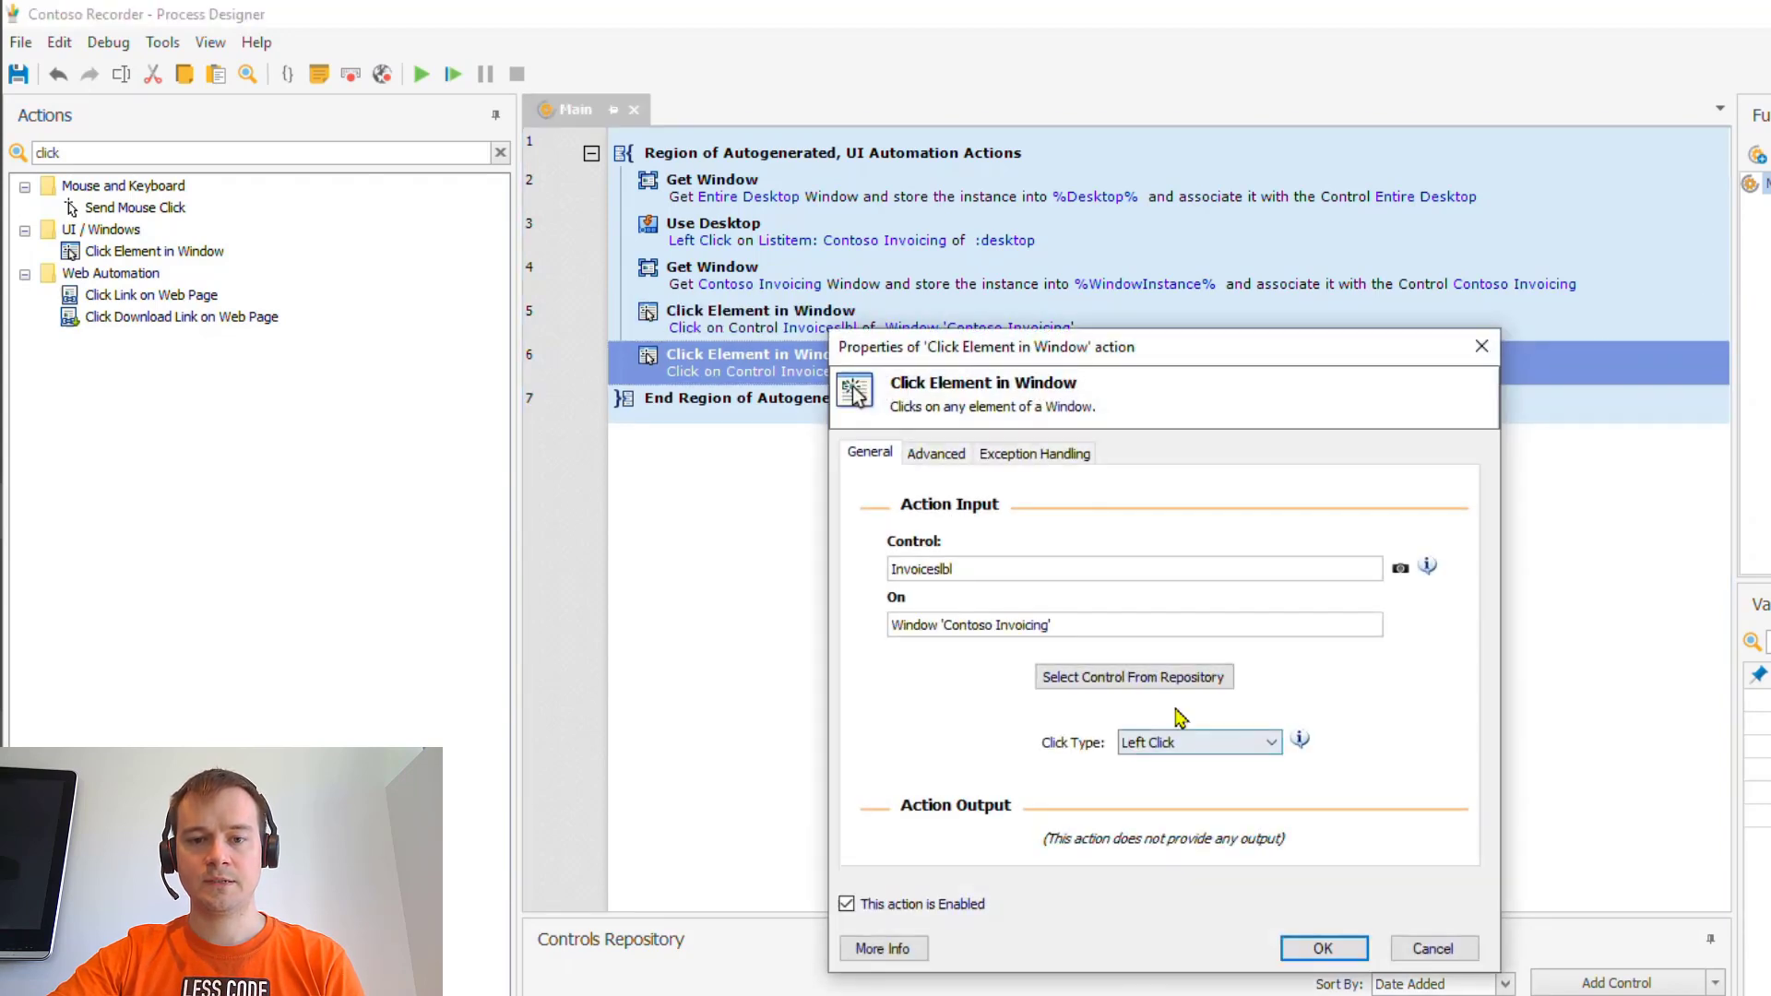
left_click(1130, 680)
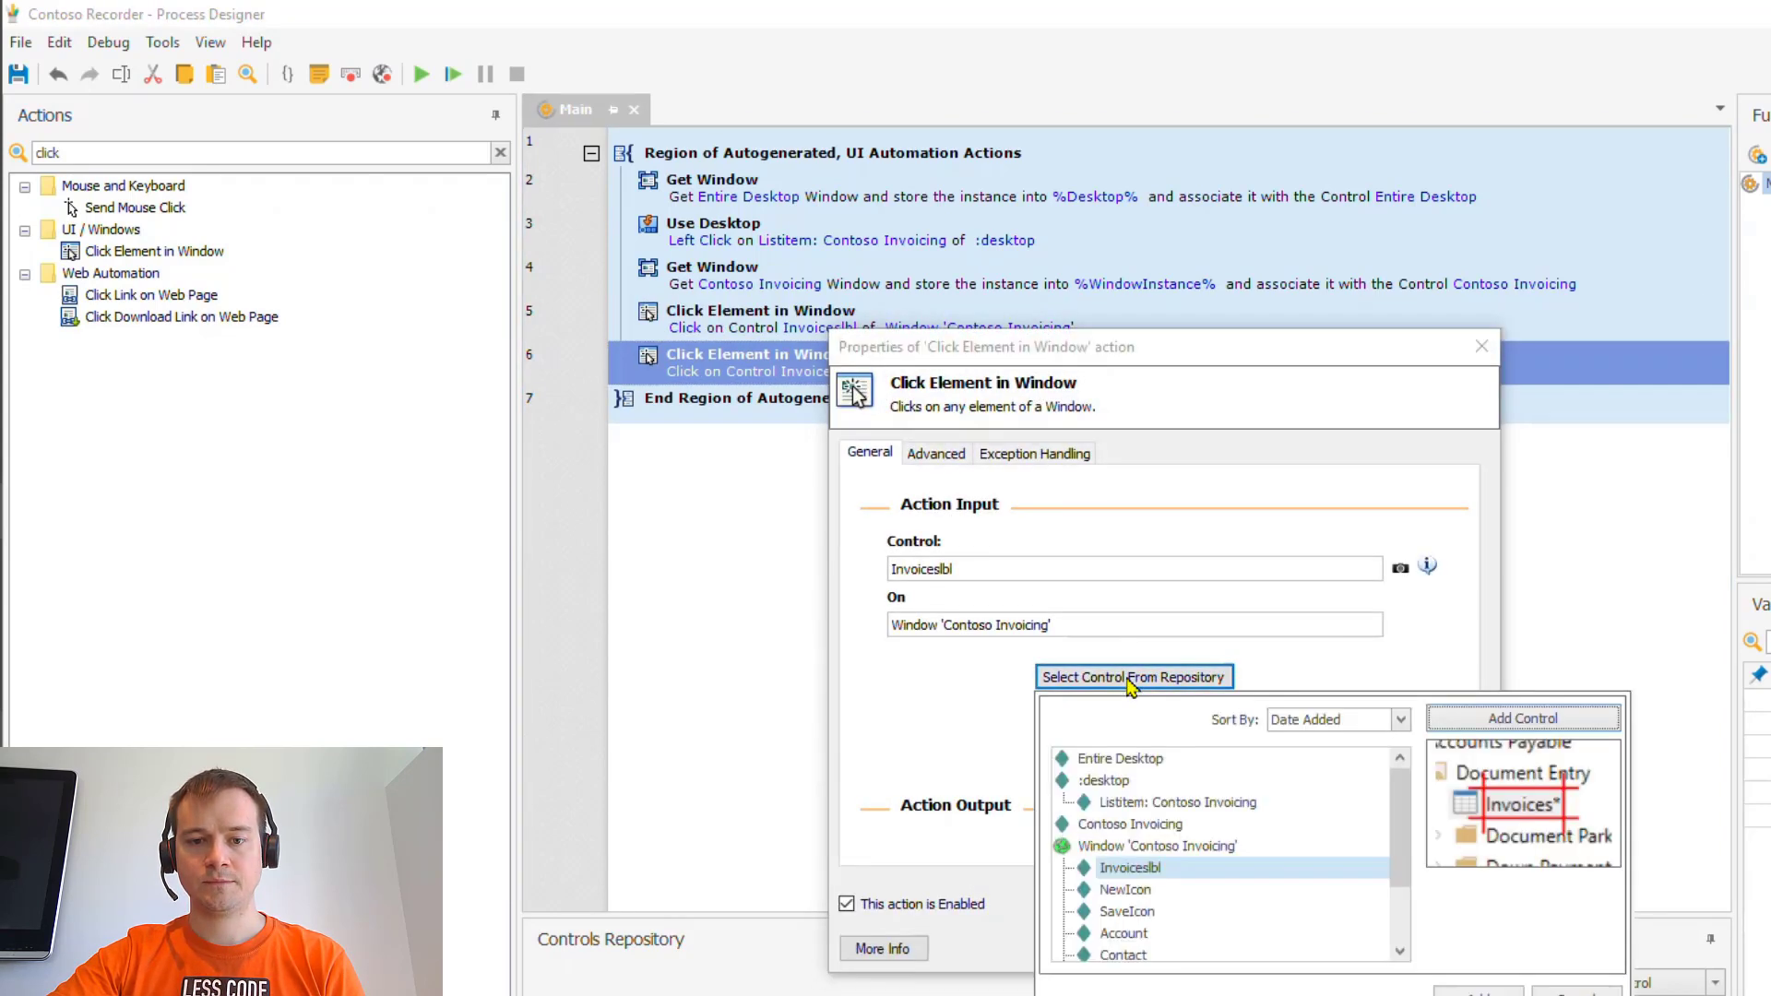
left_click(1144, 892)
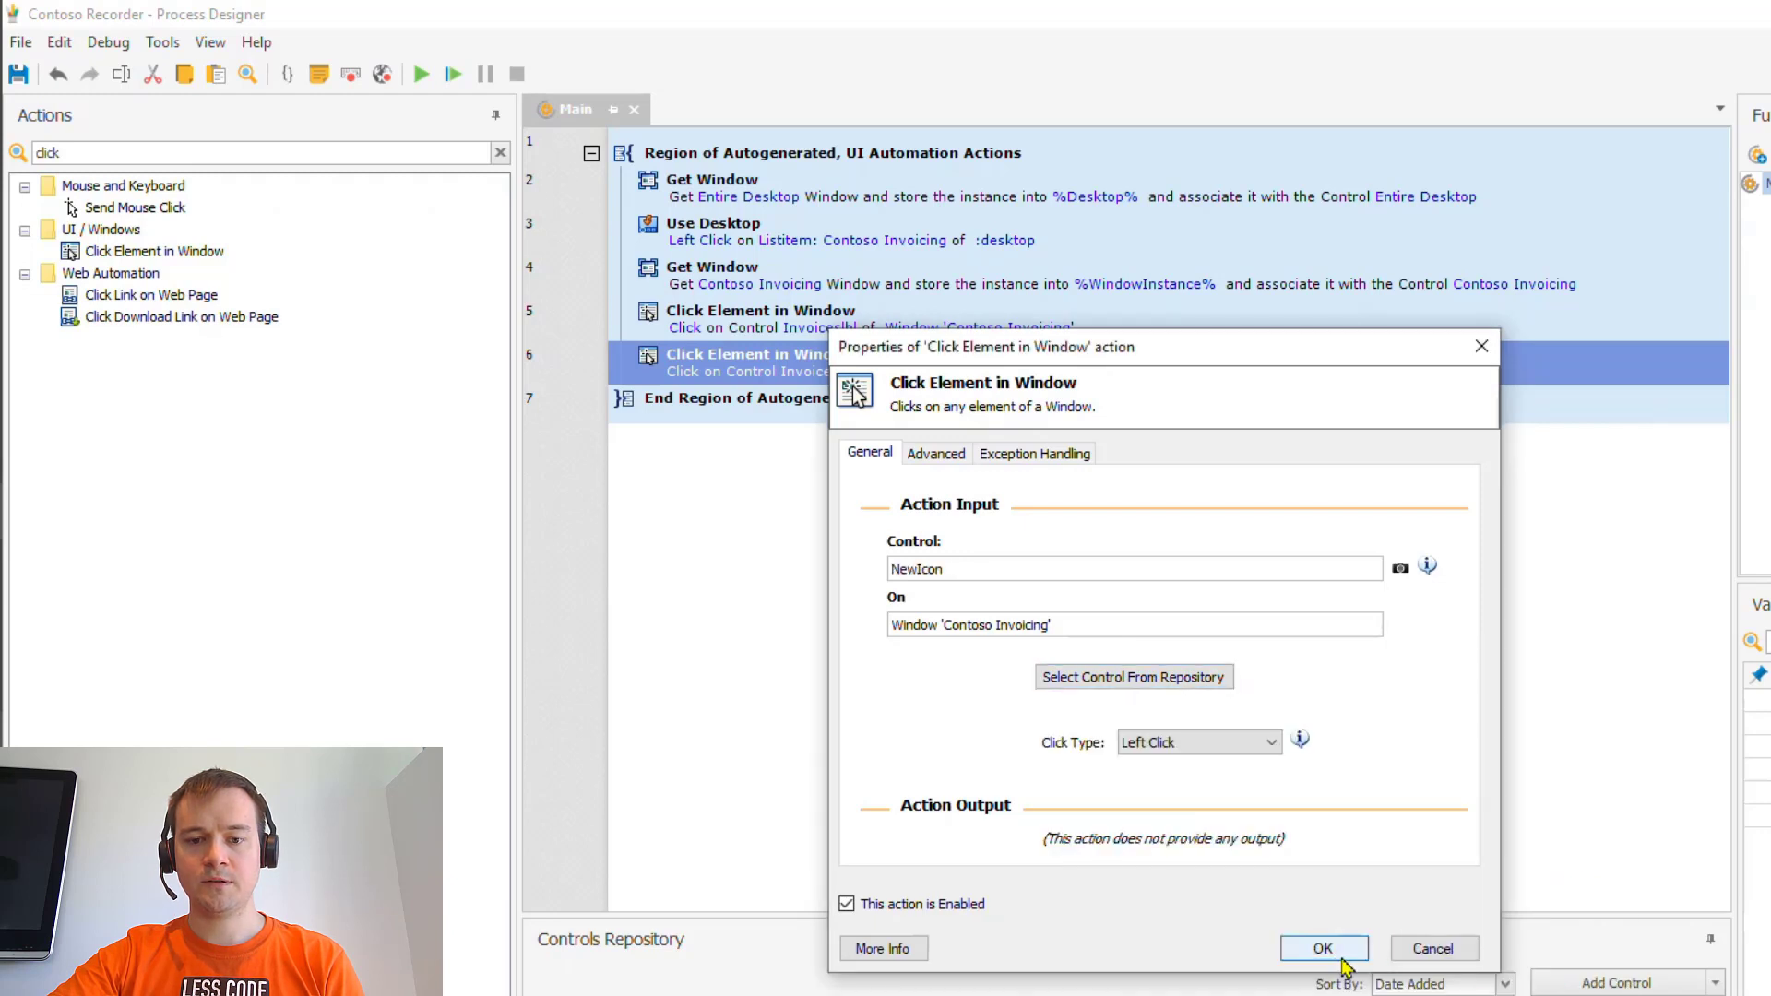
left_click(1358, 956)
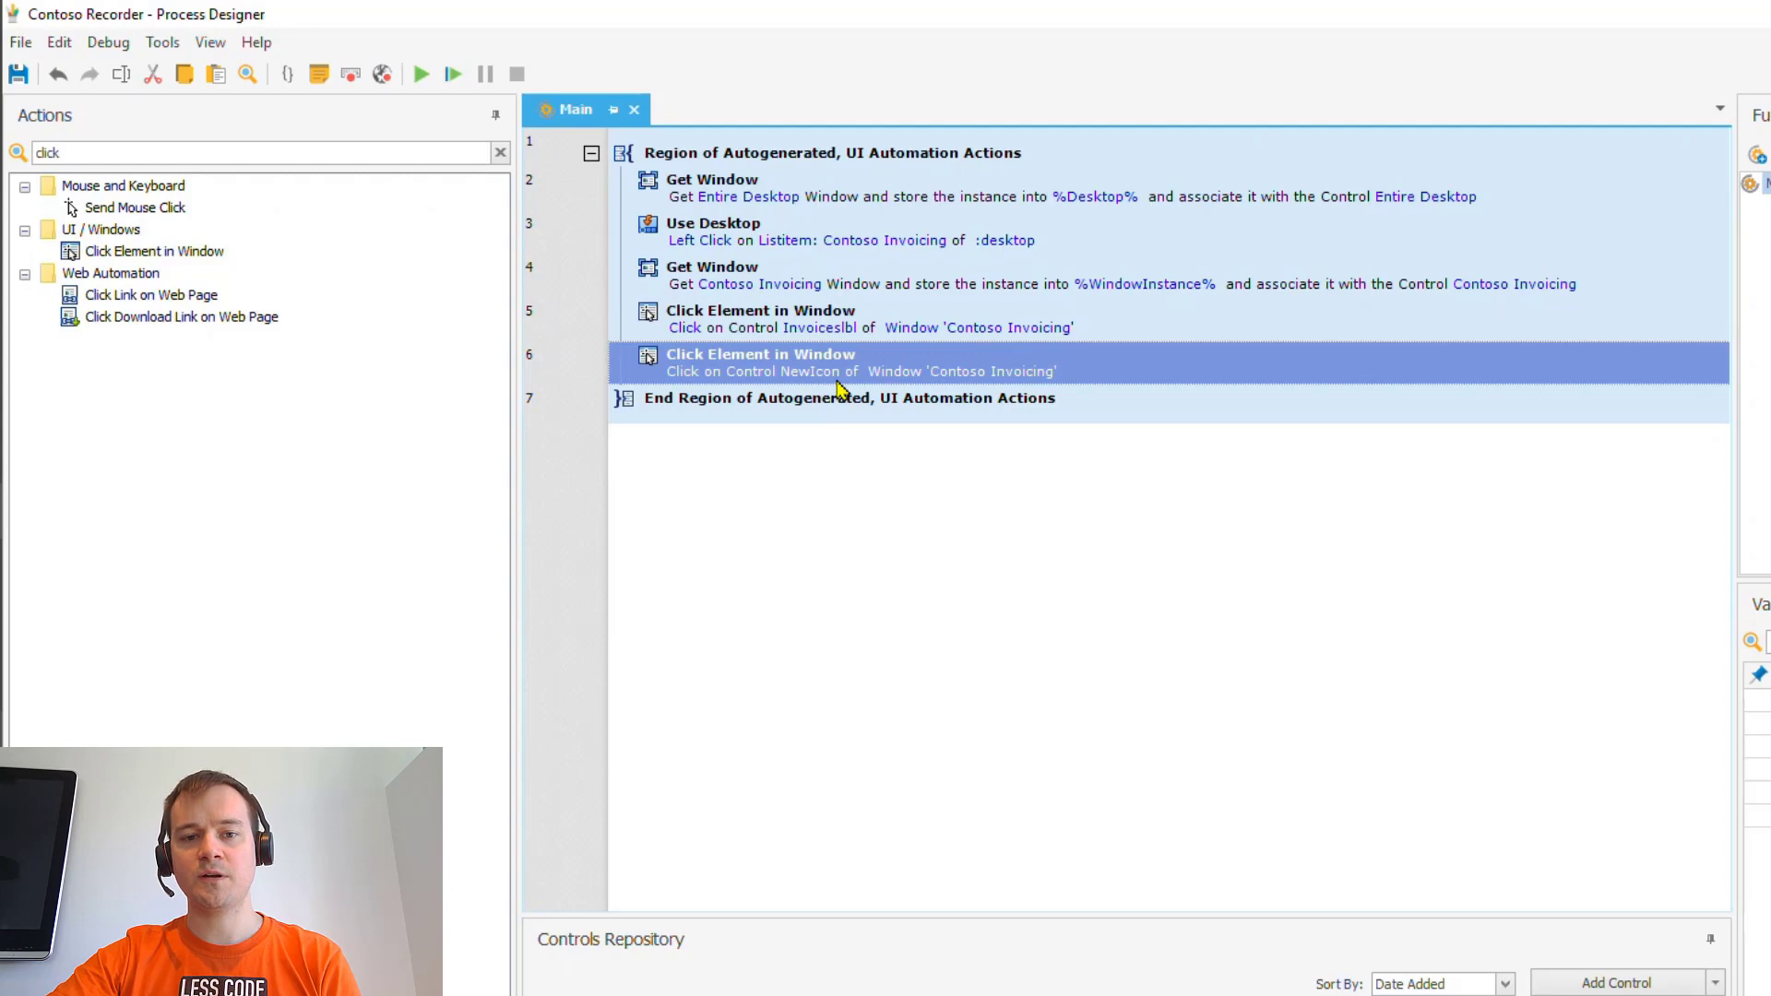
key("alt+Tab")
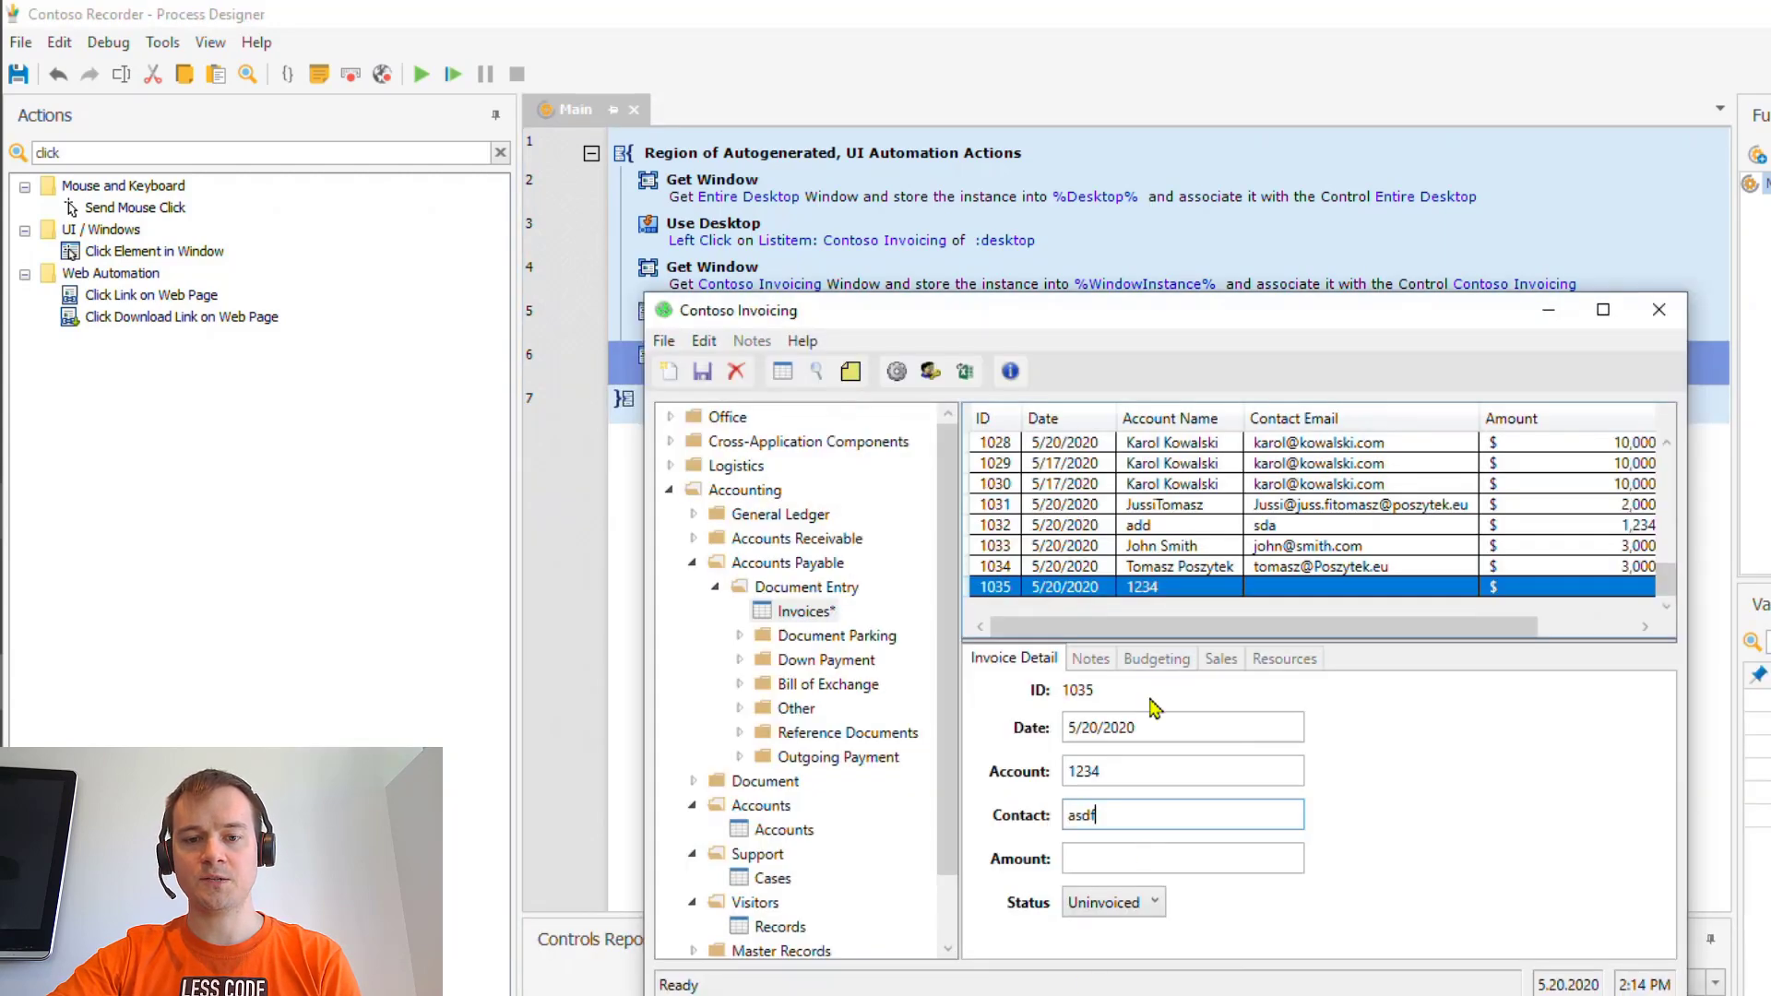
key("alt+Tab")
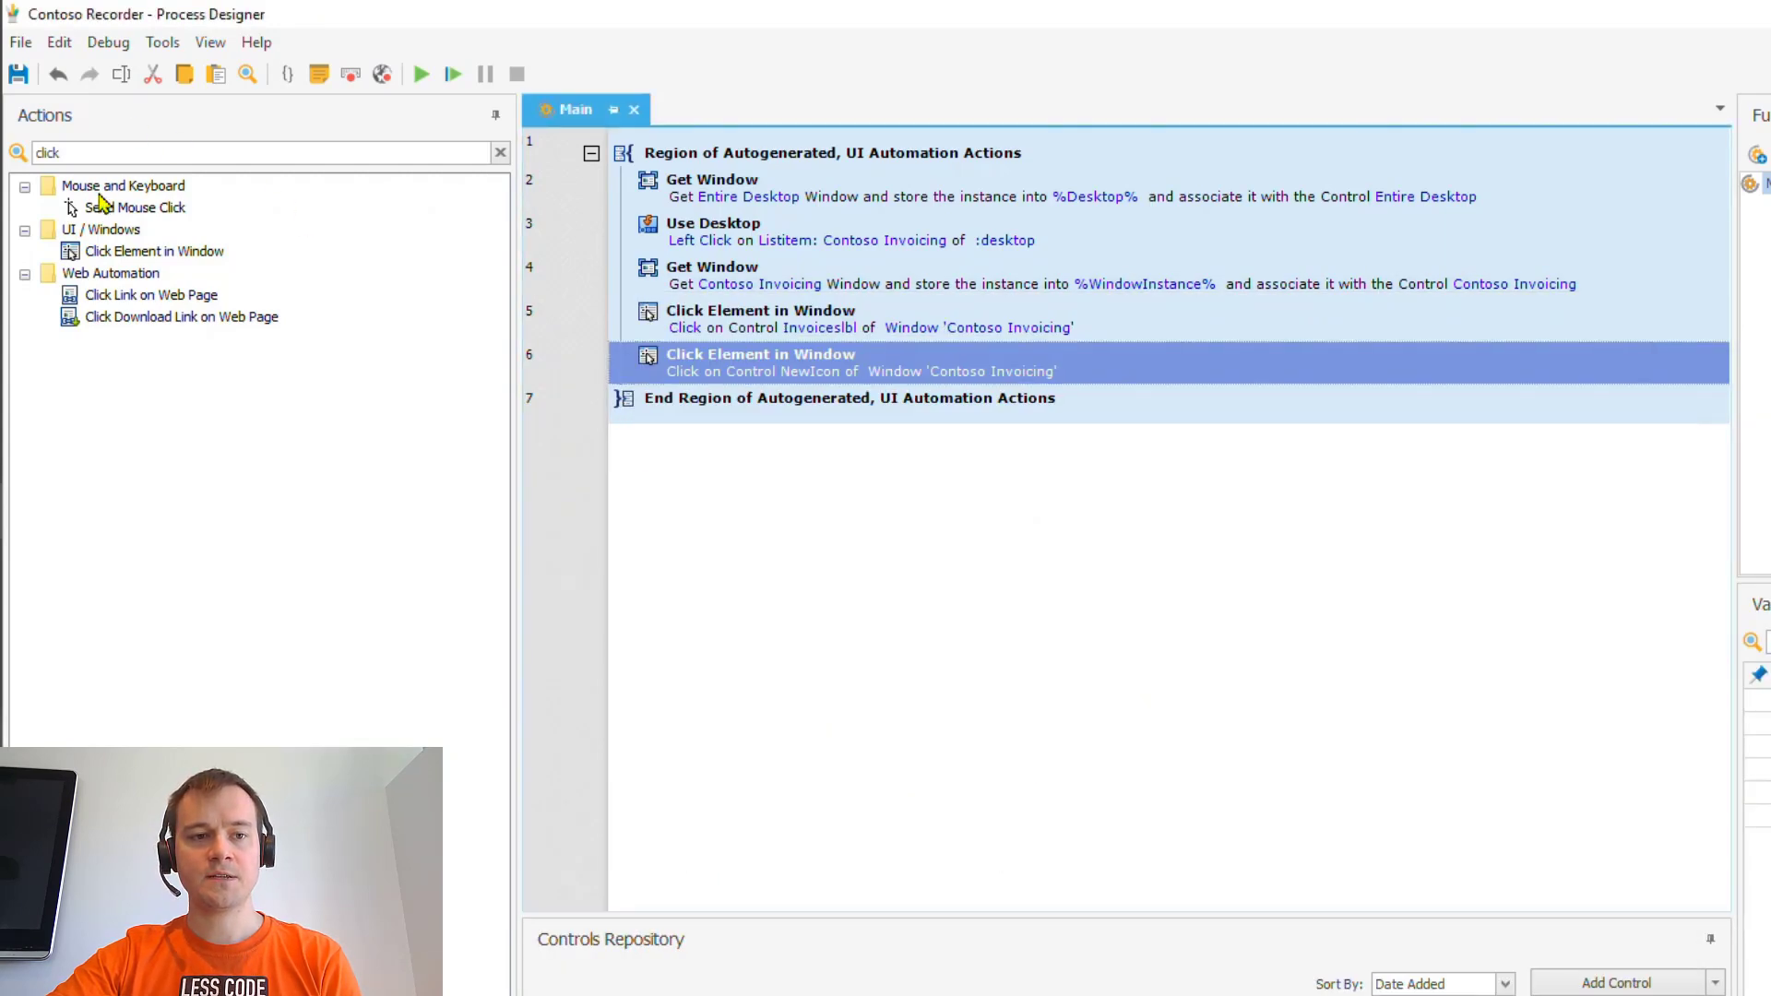
- Add a Focus Text Field in Window step at line 7 targeting the Account control
double_click(118, 153)
type("focu")
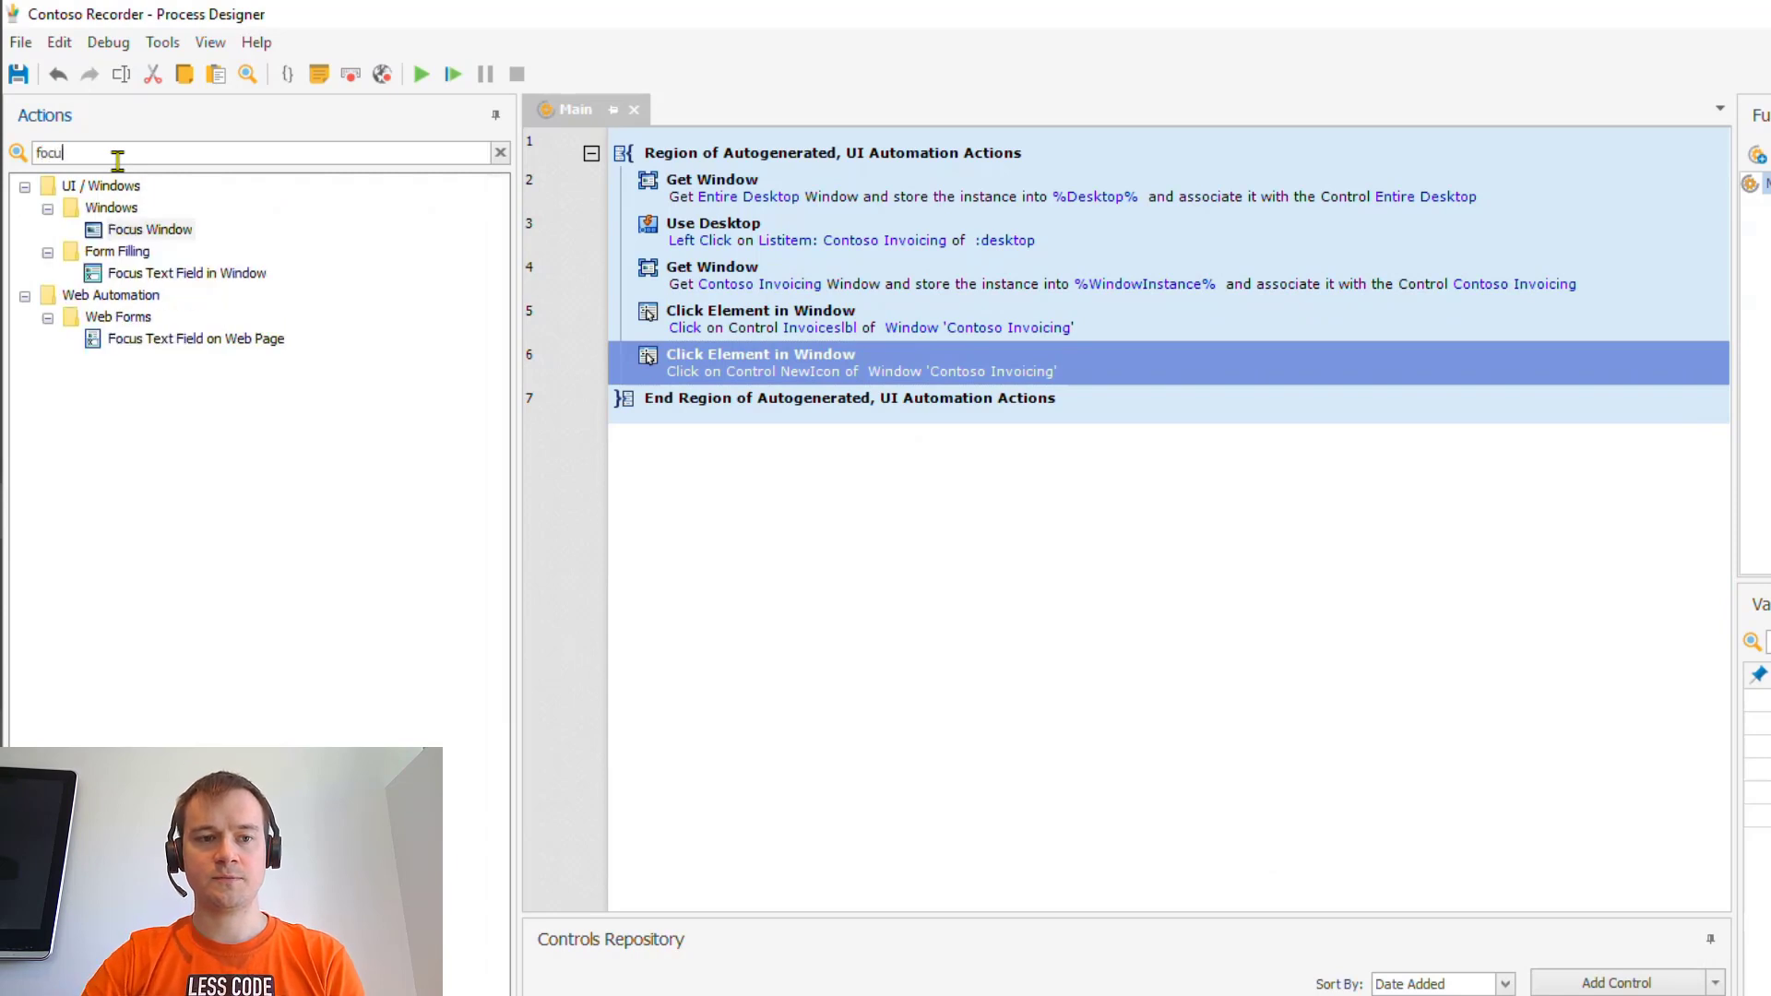
left_click_drag(203, 274, 726, 385)
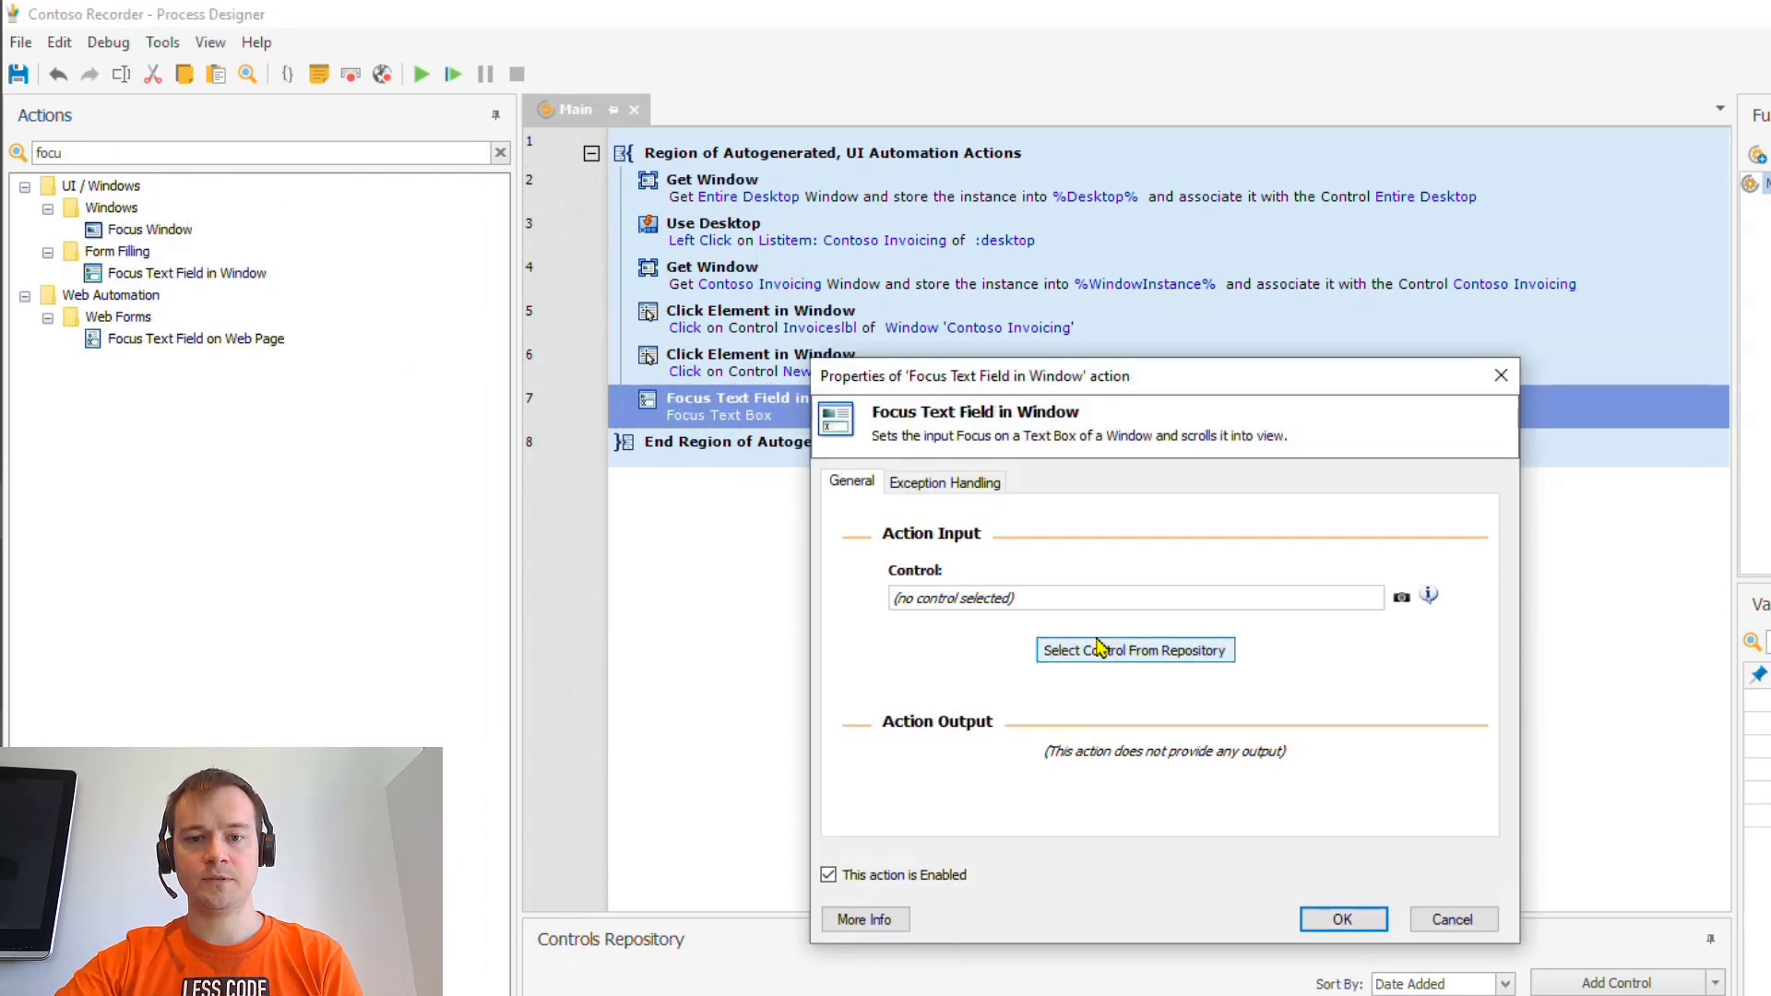
left_click(1108, 654)
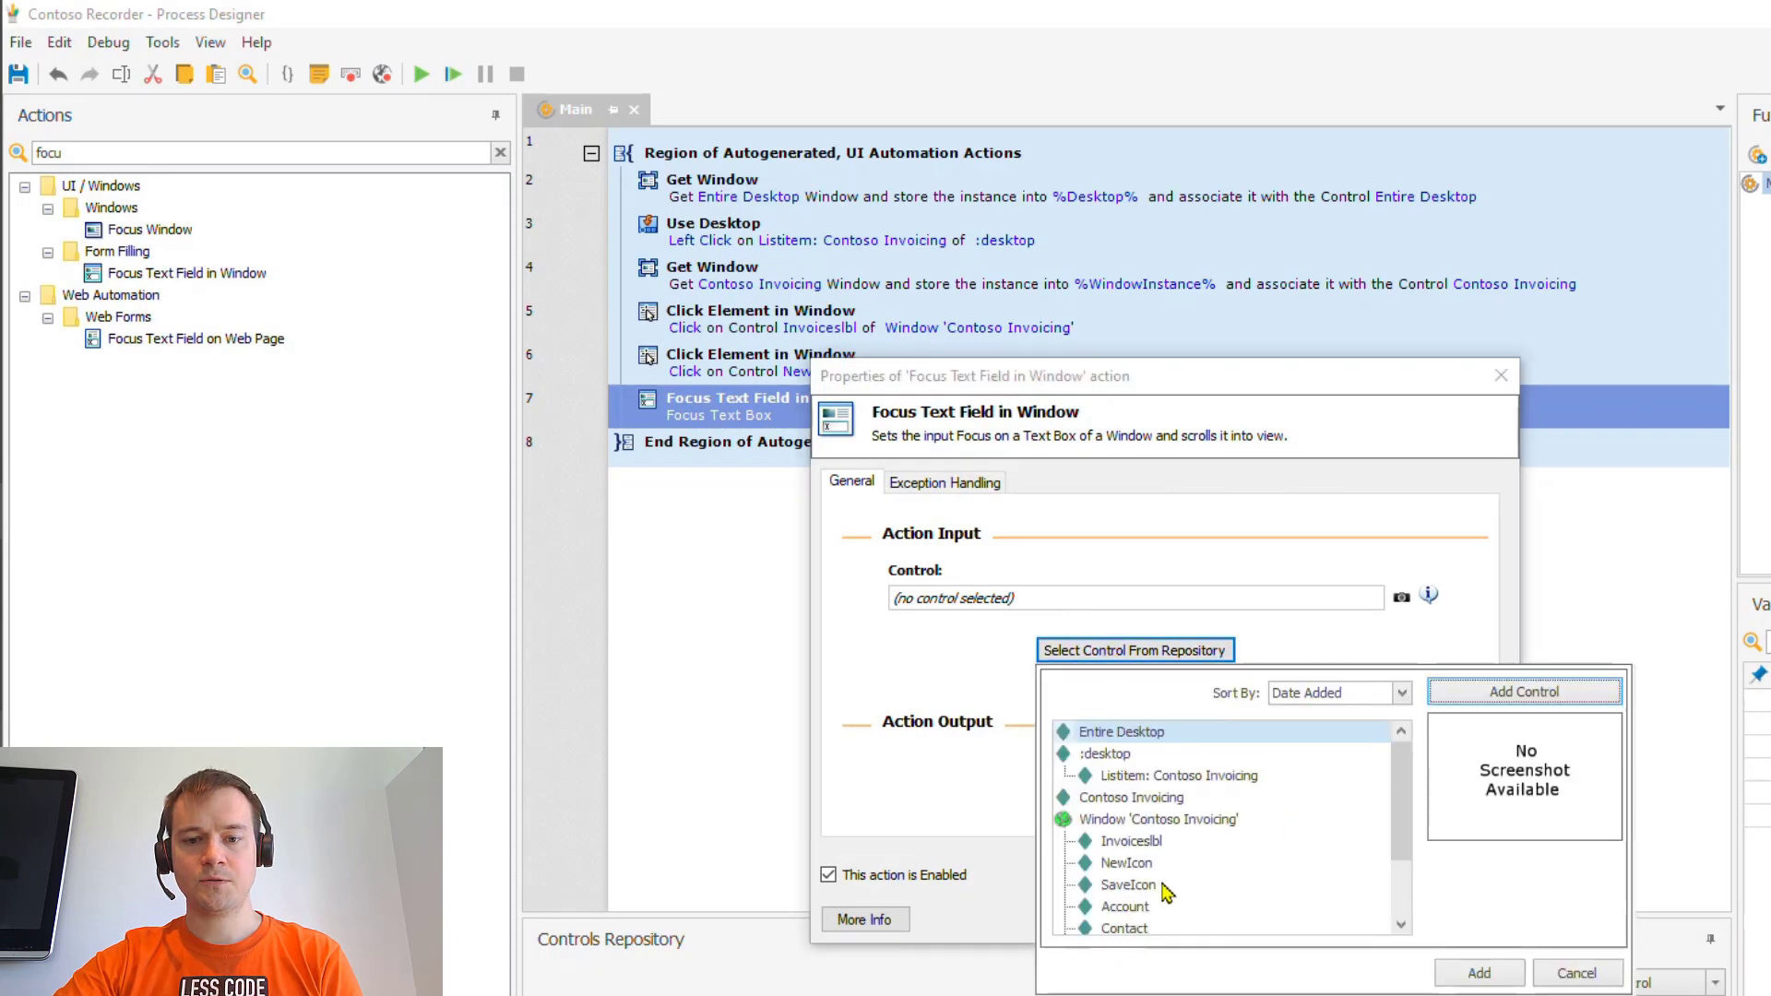
left_click(1141, 910)
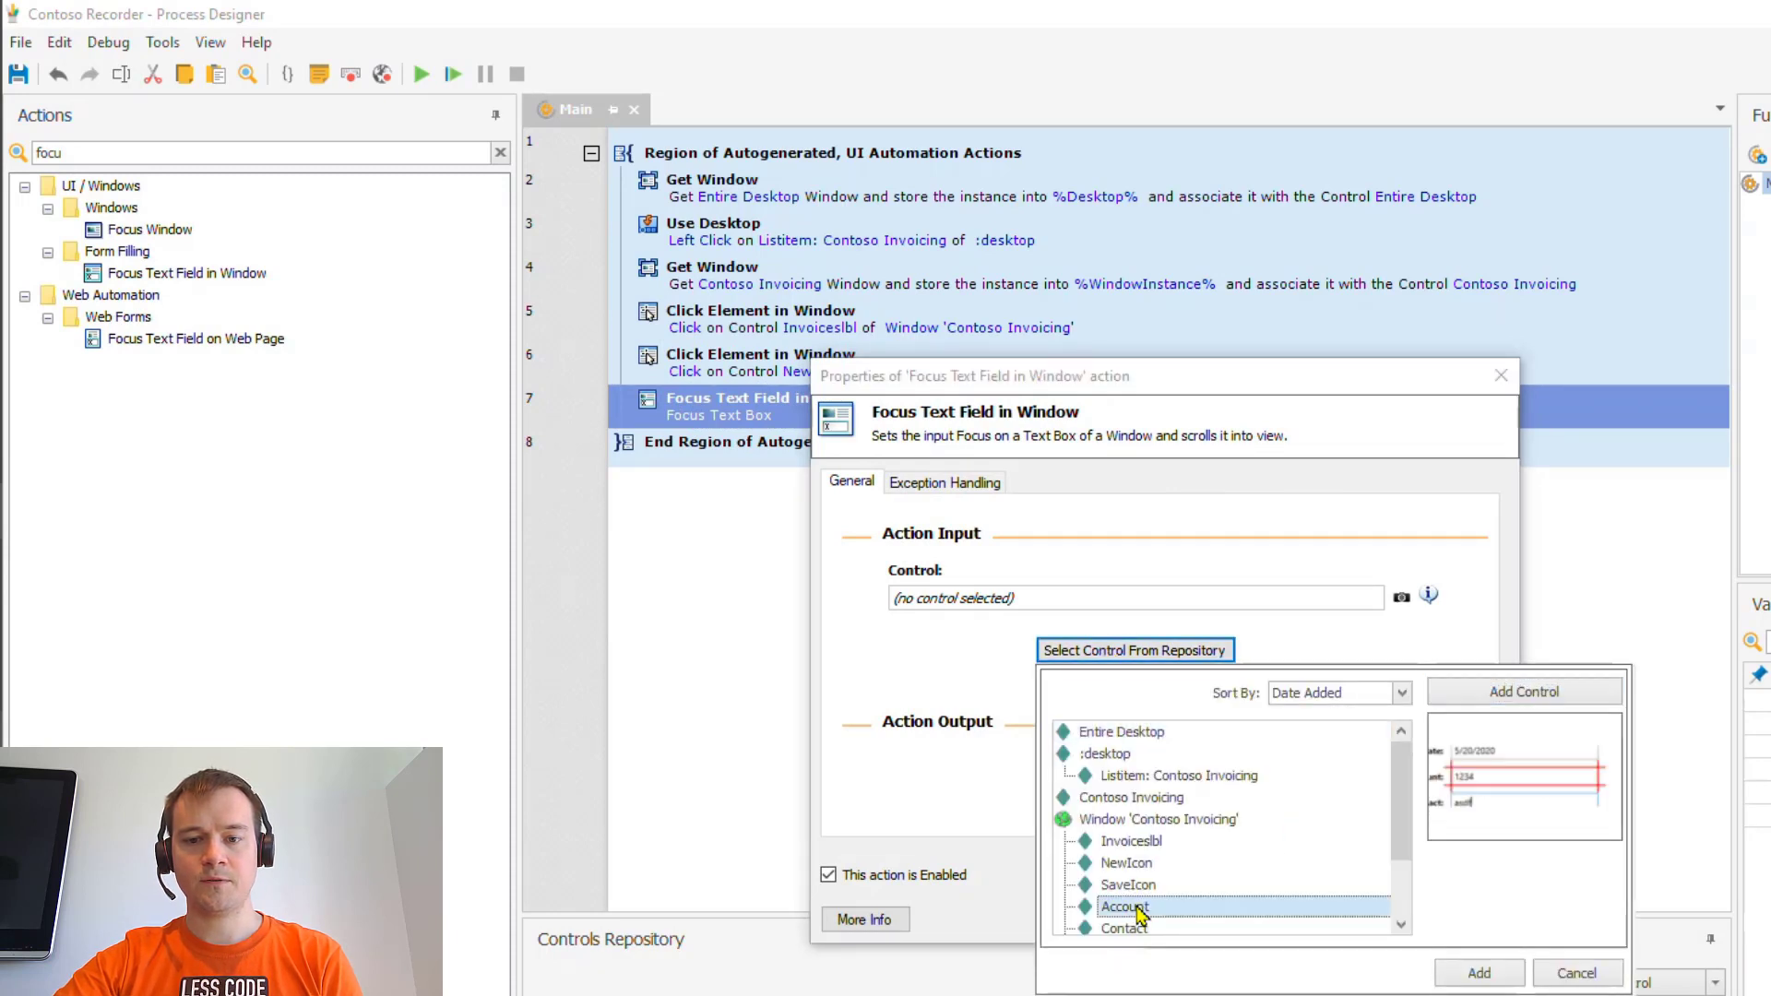
left_click(1476, 971)
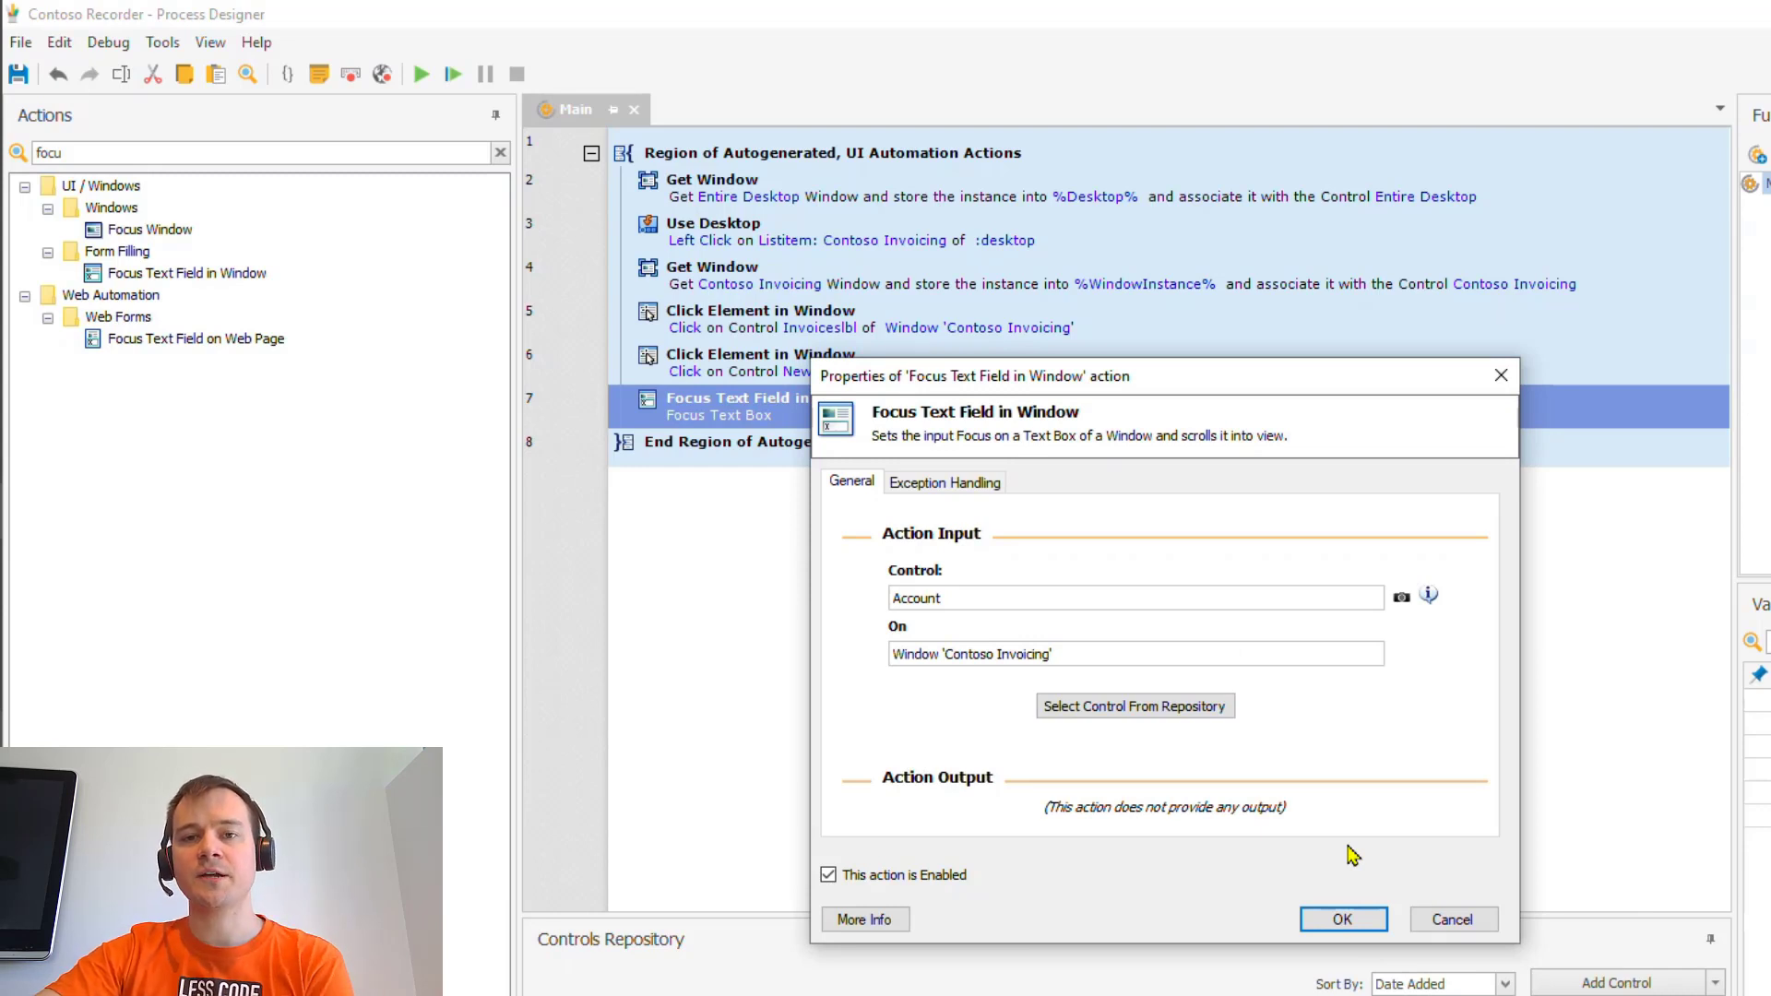
left_click(919, 485)
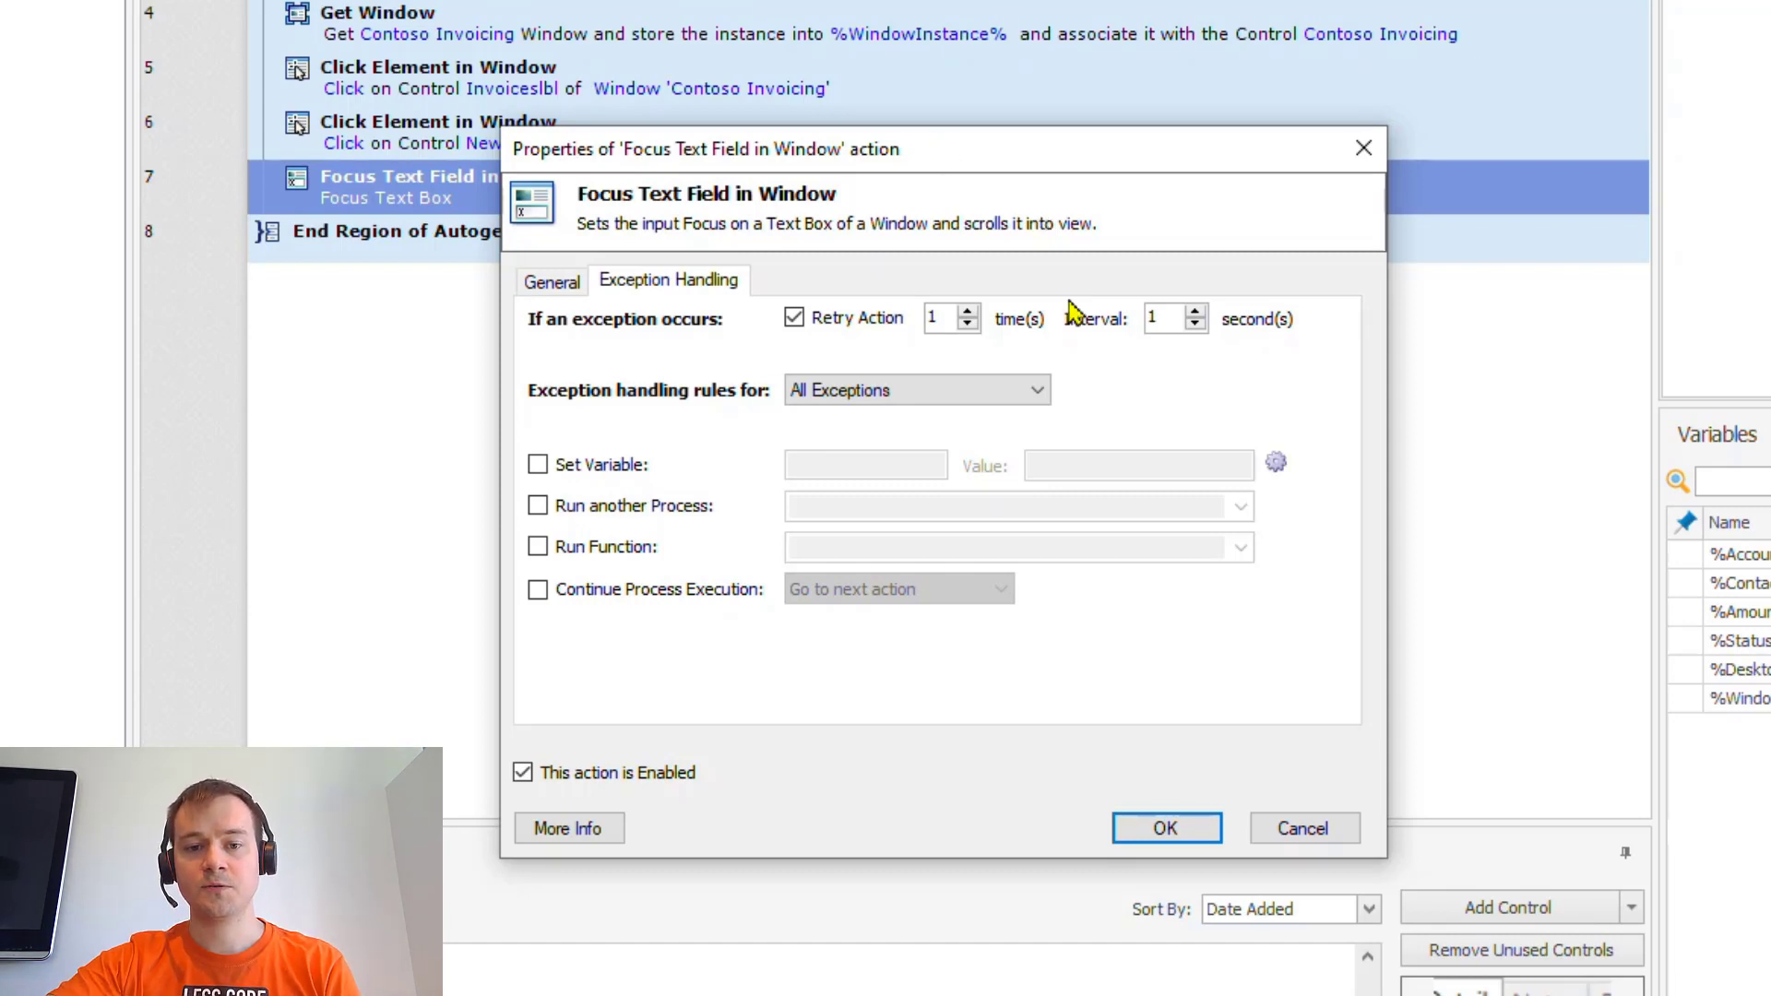
left_click(572, 288)
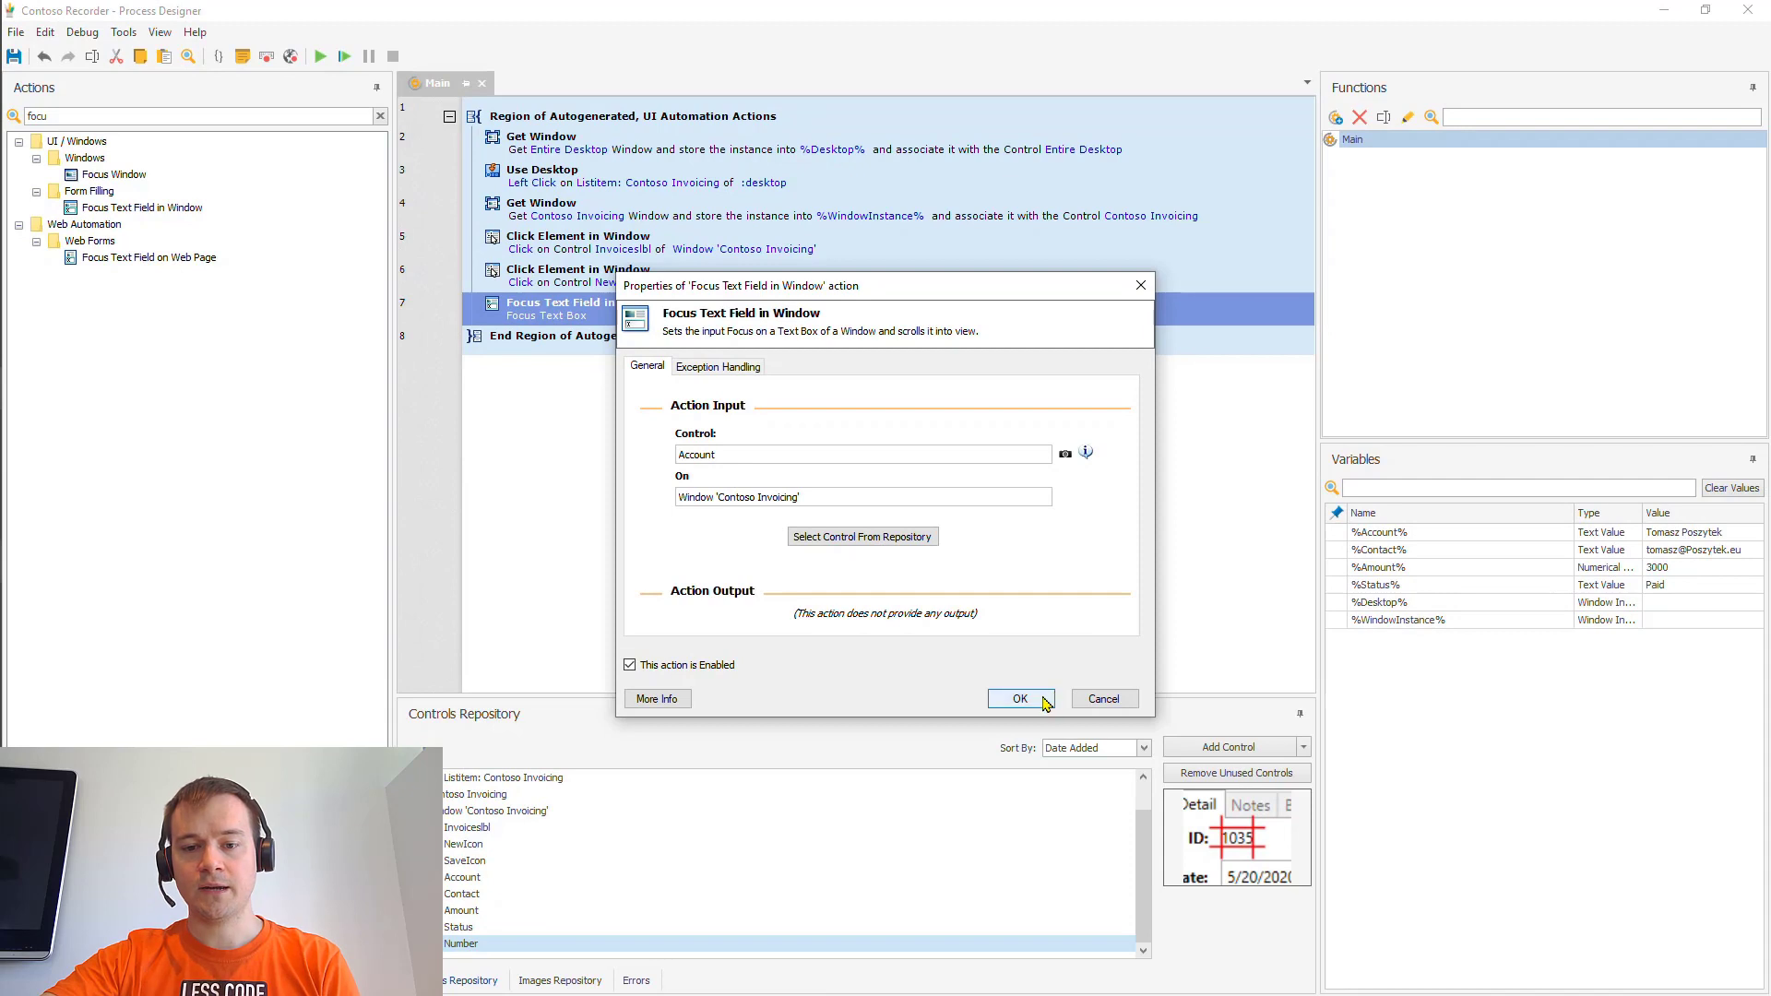
left_click(1045, 703)
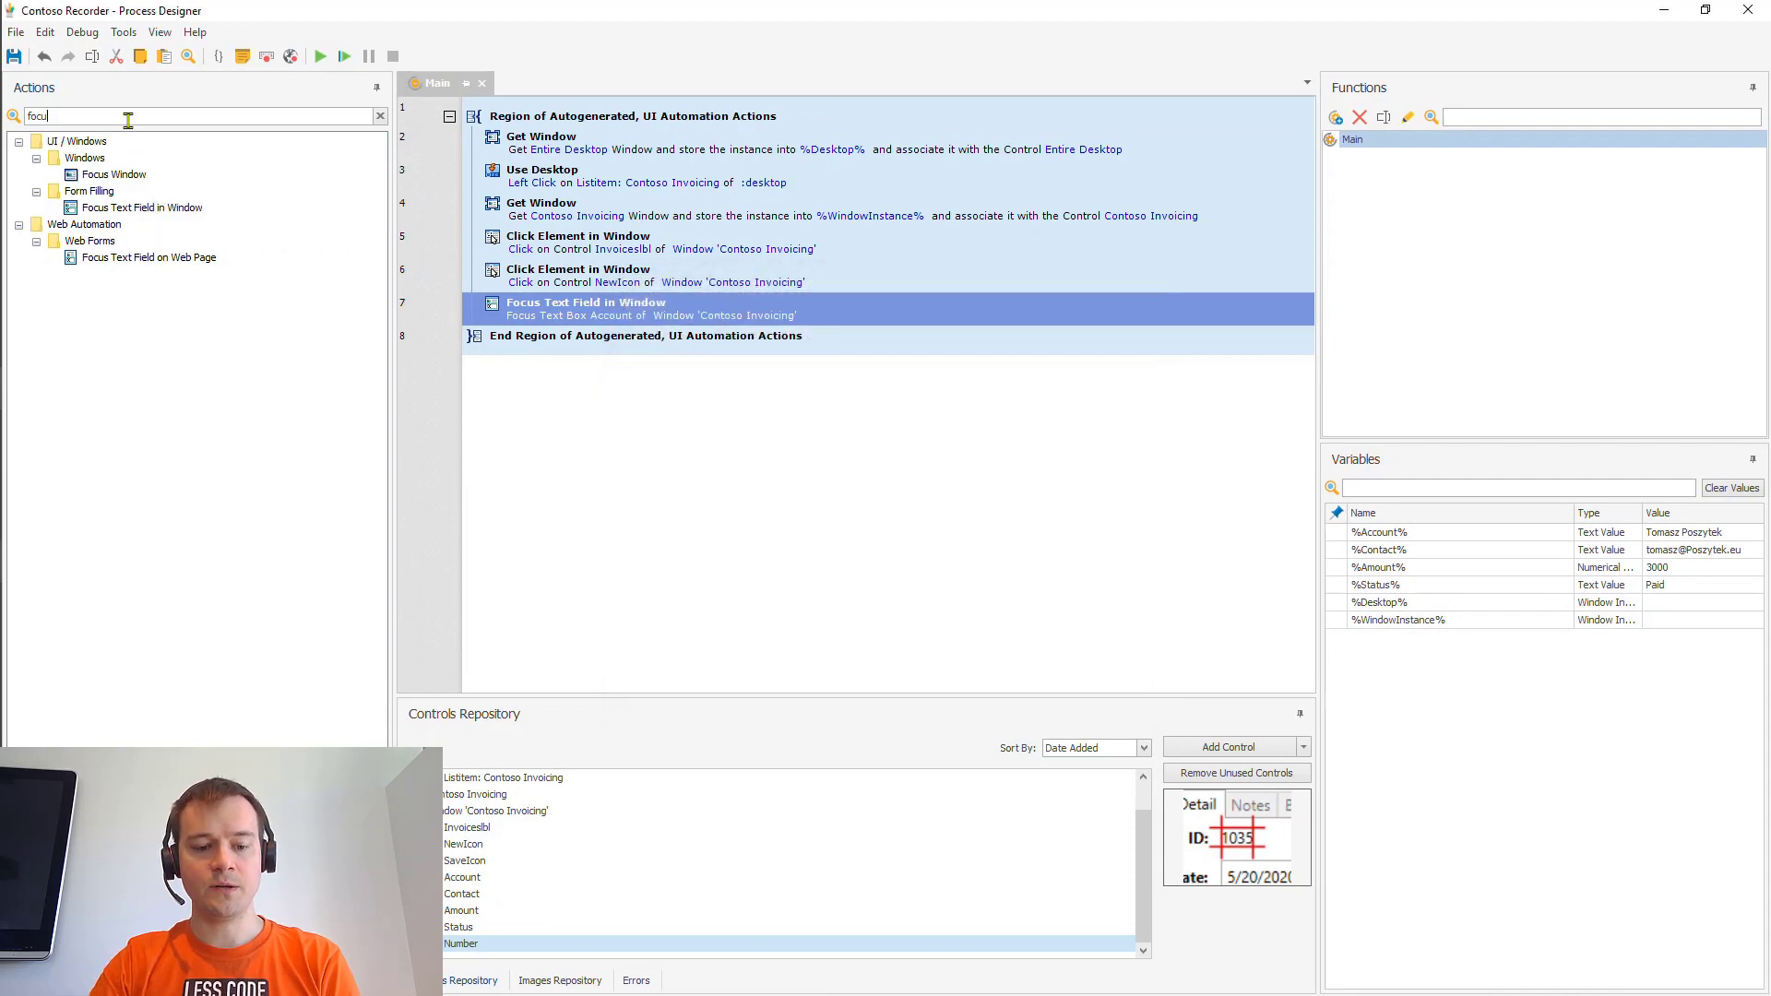
- Add a Send Keys step at line 8 that types %Account% into the active window
type("send")
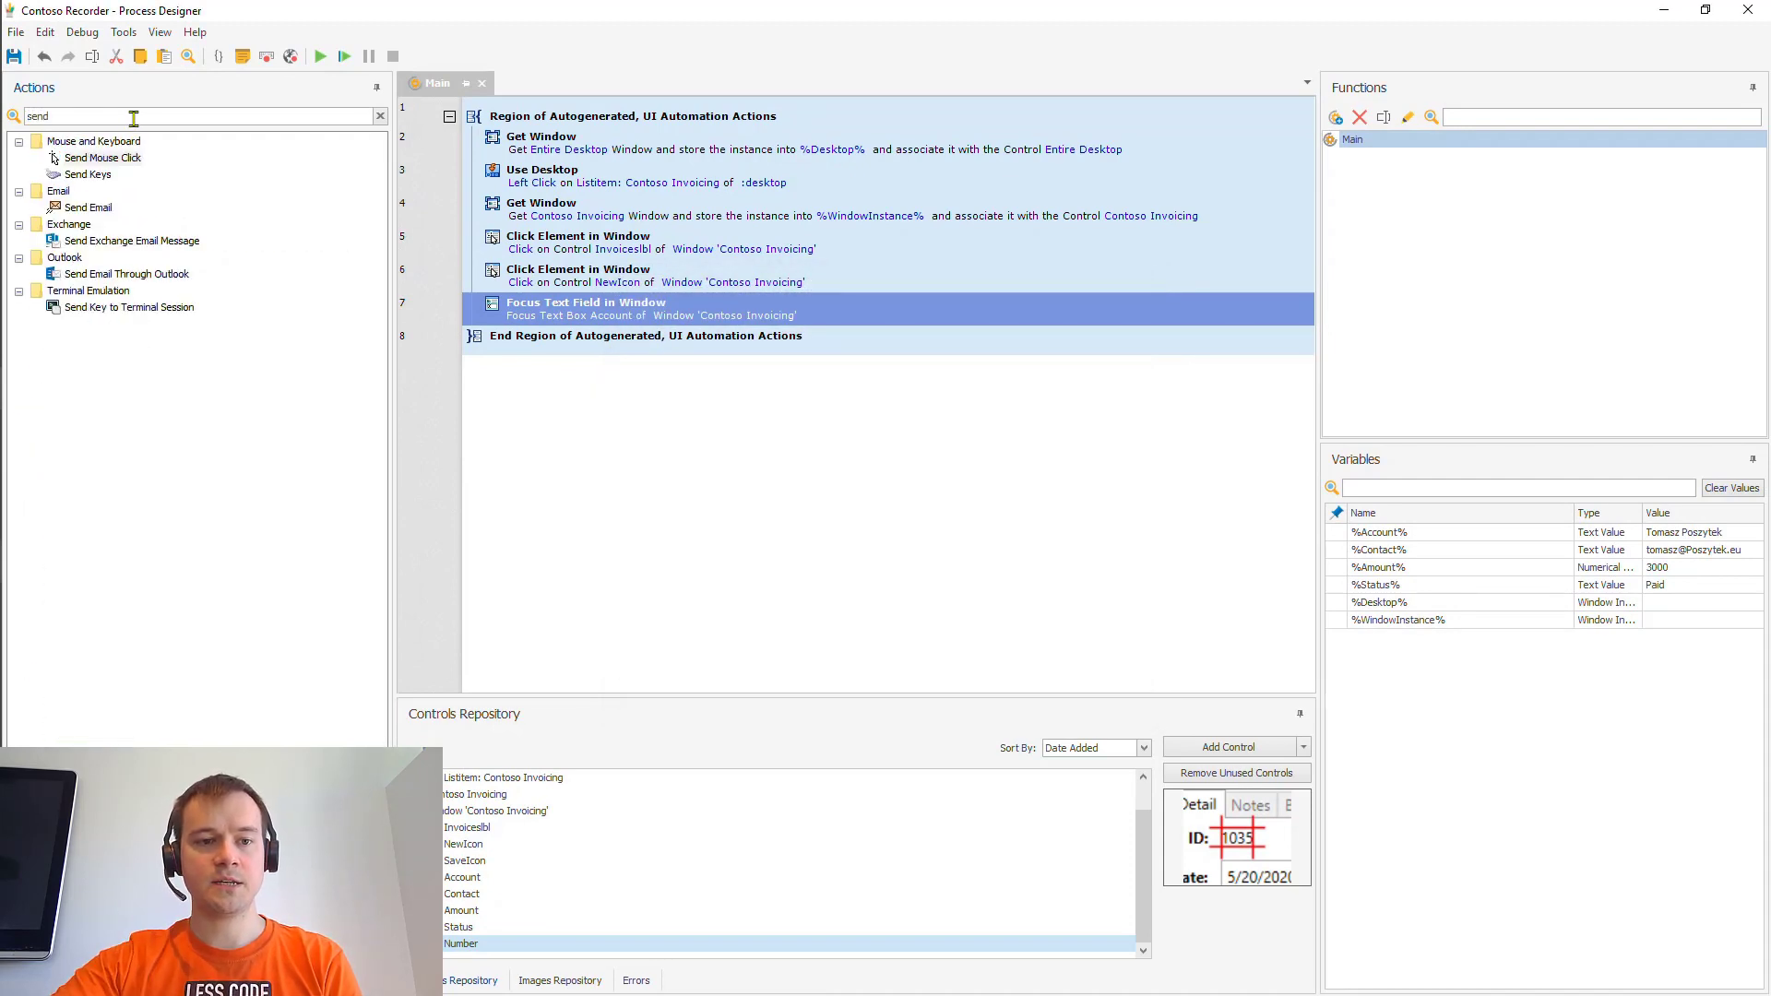
left_click_drag(102, 176, 563, 330)
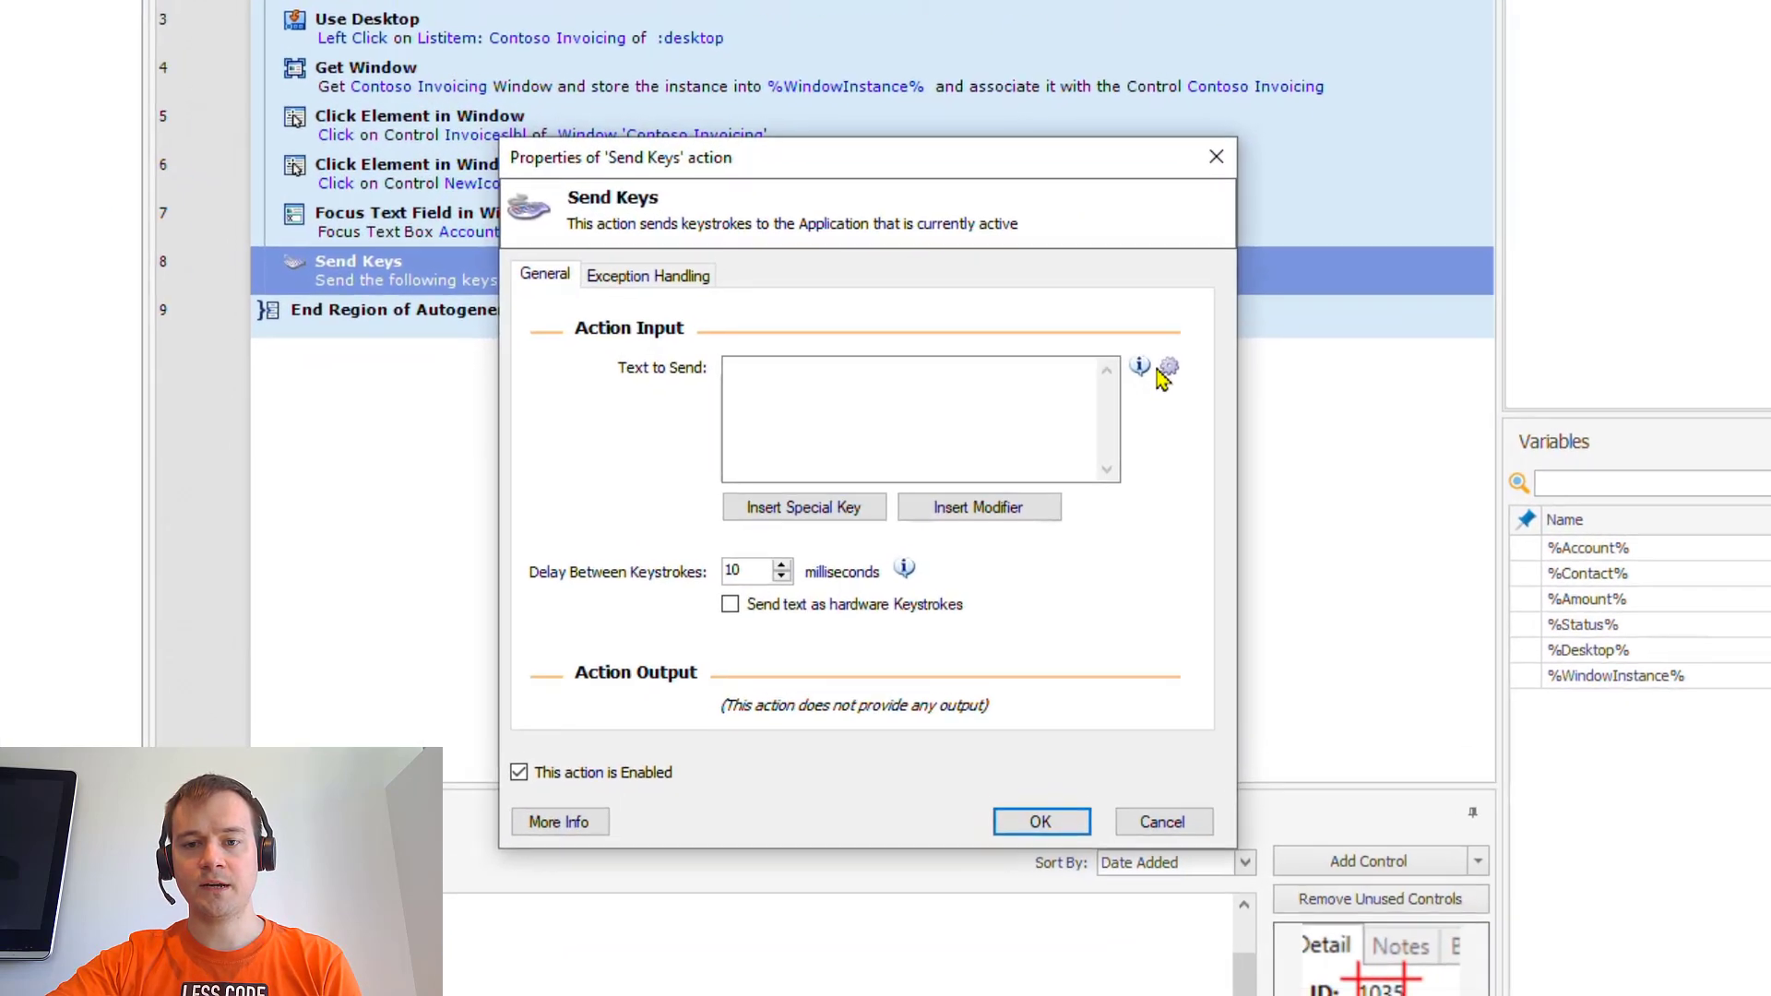
left_click(1180, 363)
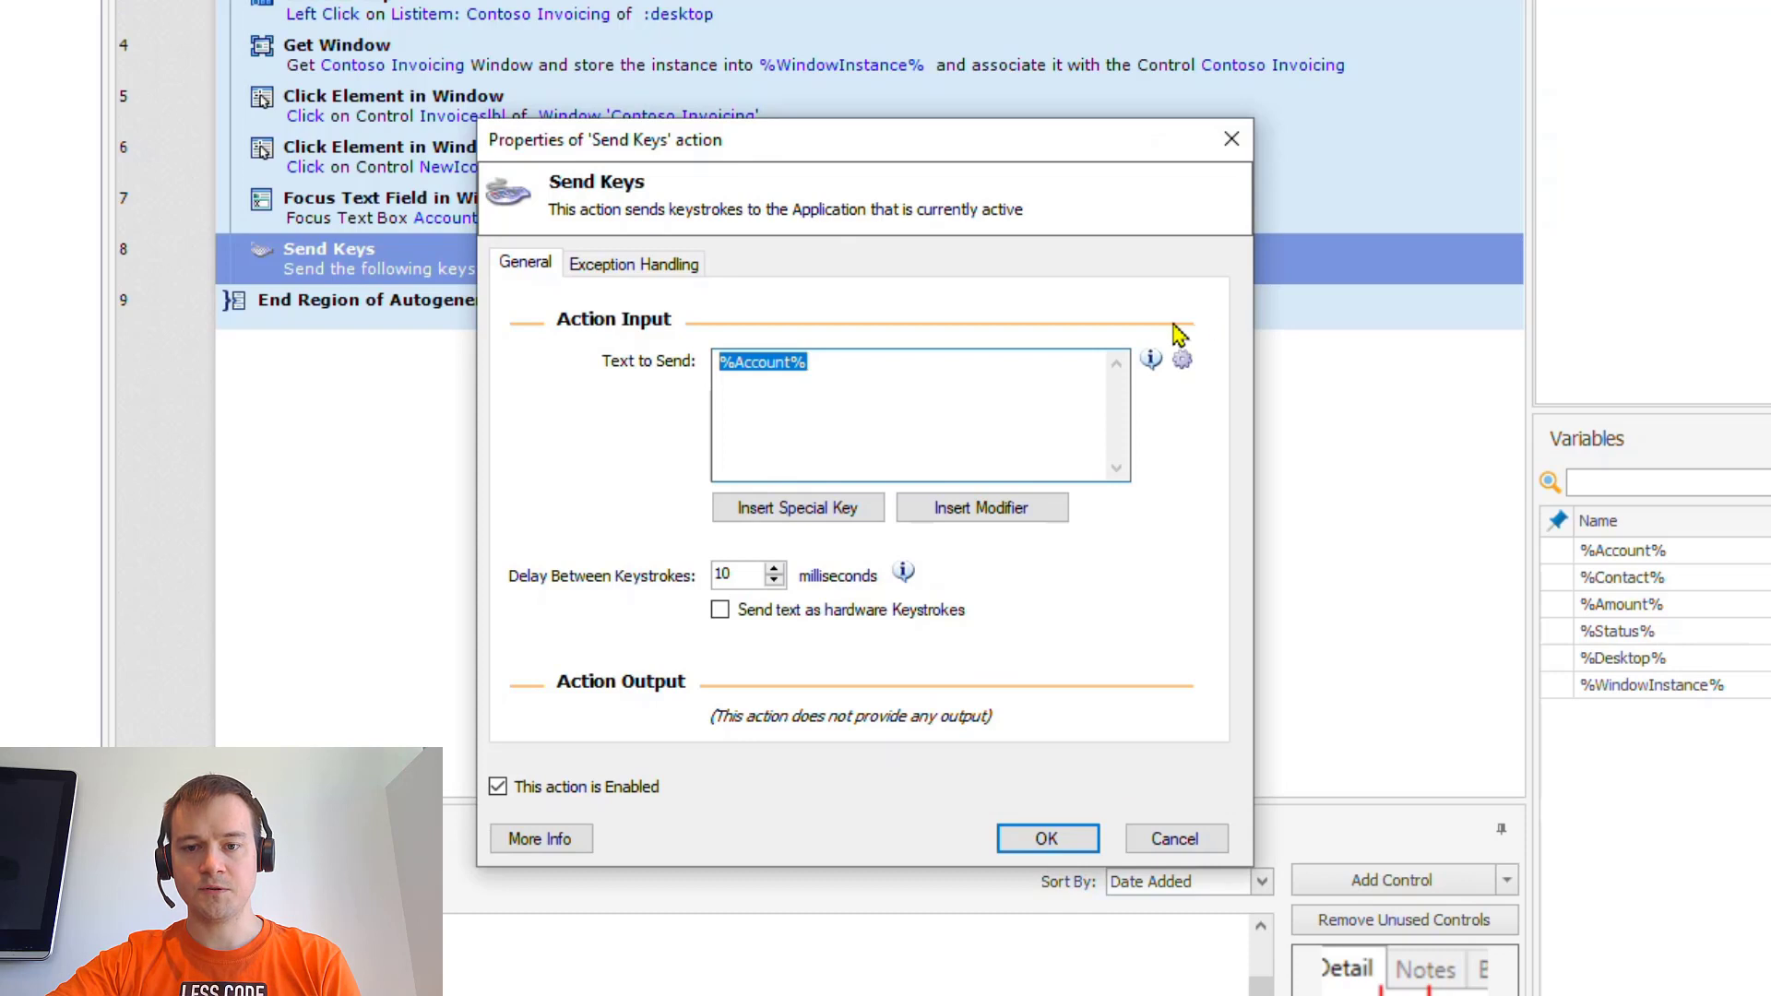
left_click(1048, 839)
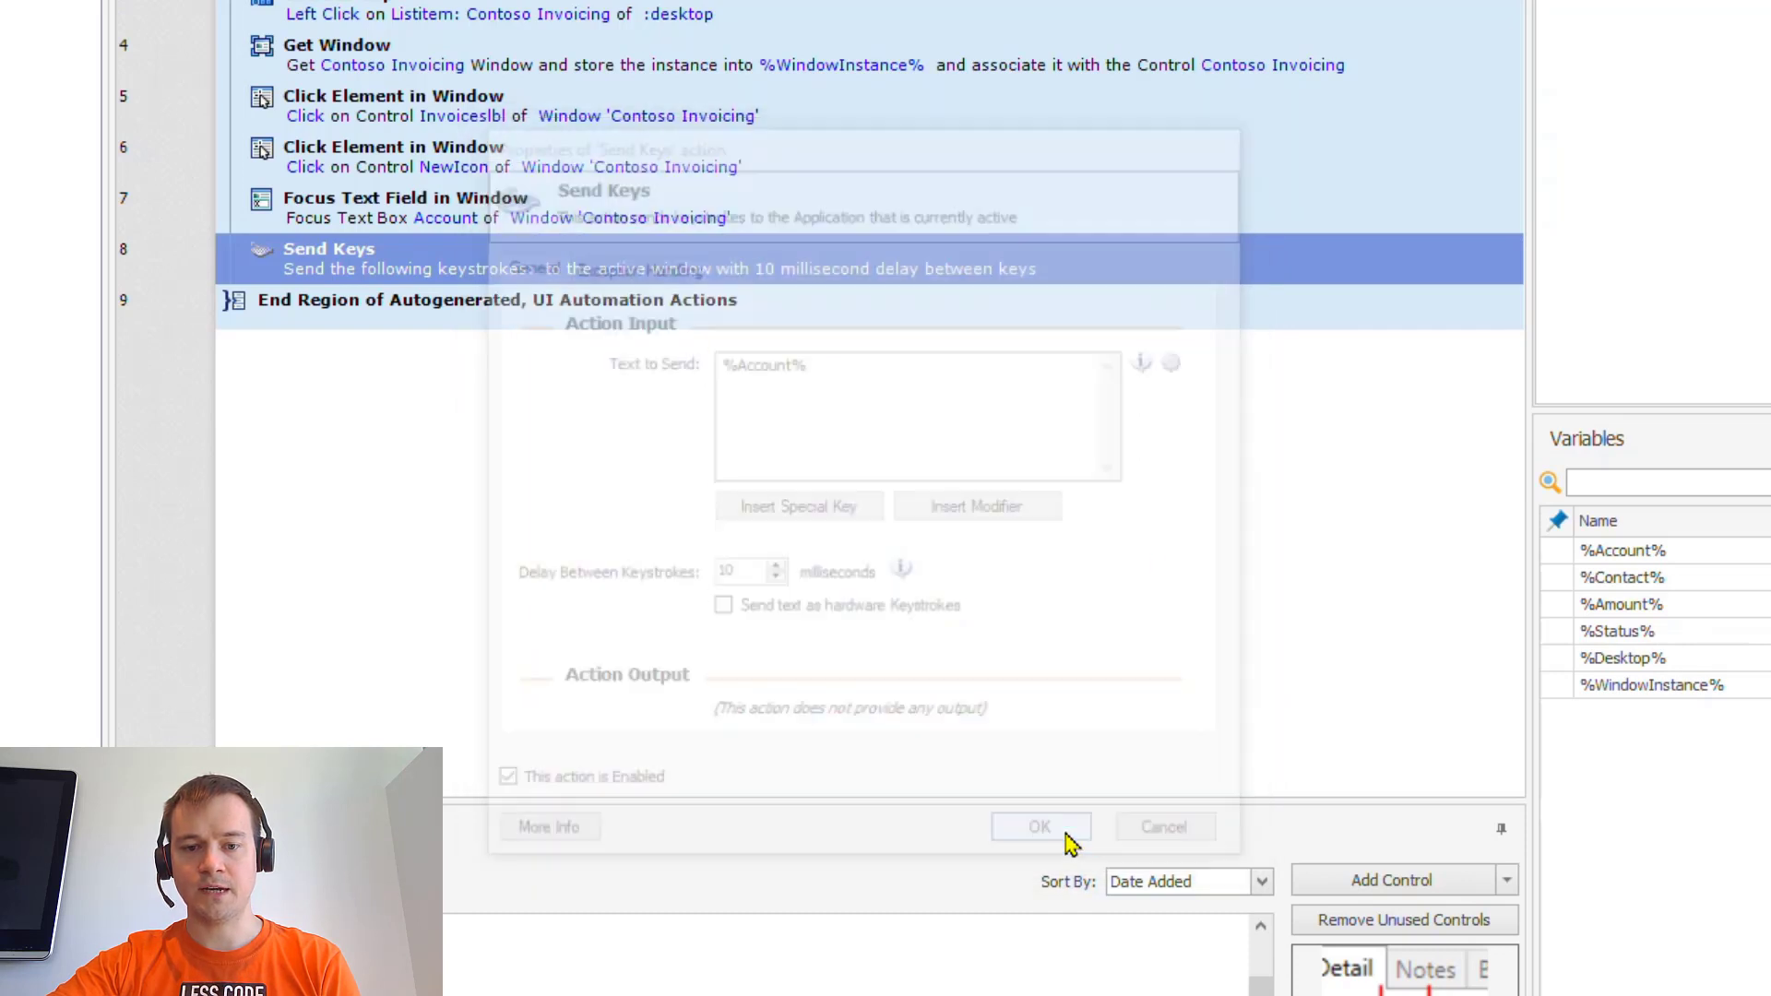
left_click(591, 219, "shift")
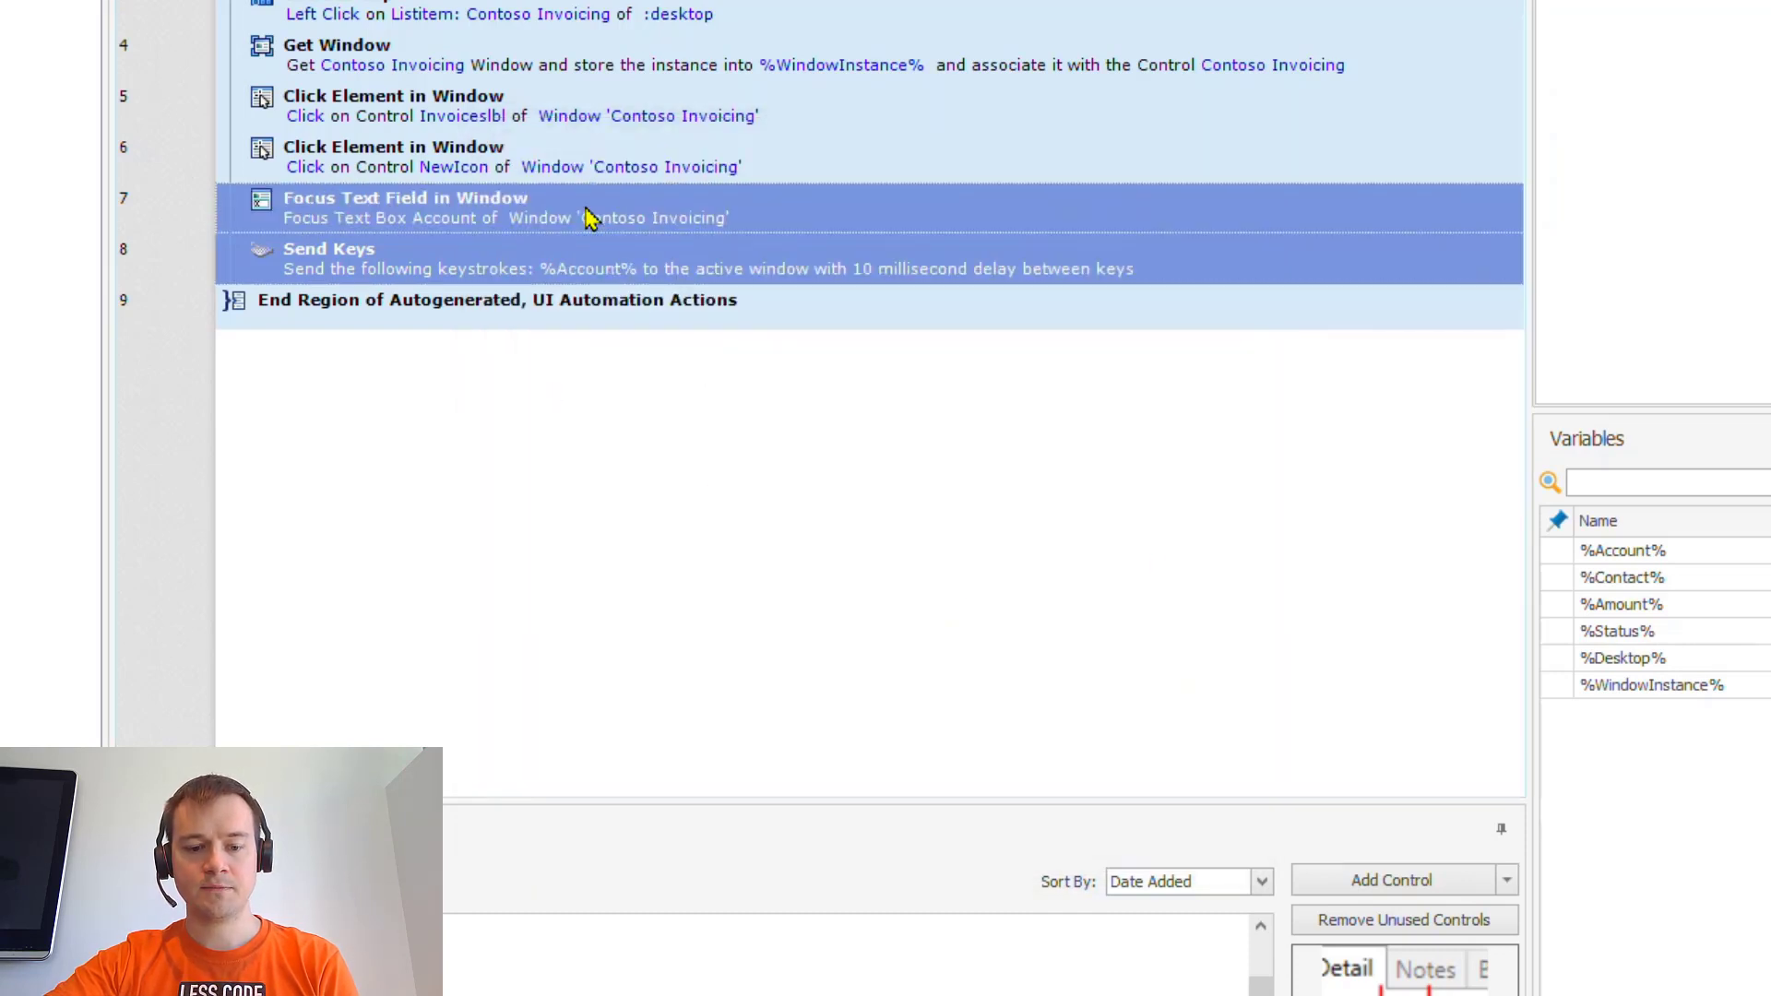
- Paste two copies of steps 7–8 and retarget step 9's focus to the Contact control
key("ctrl+c")
left_click(565, 301)
key("ctrl+v")
key("ctrl+v")
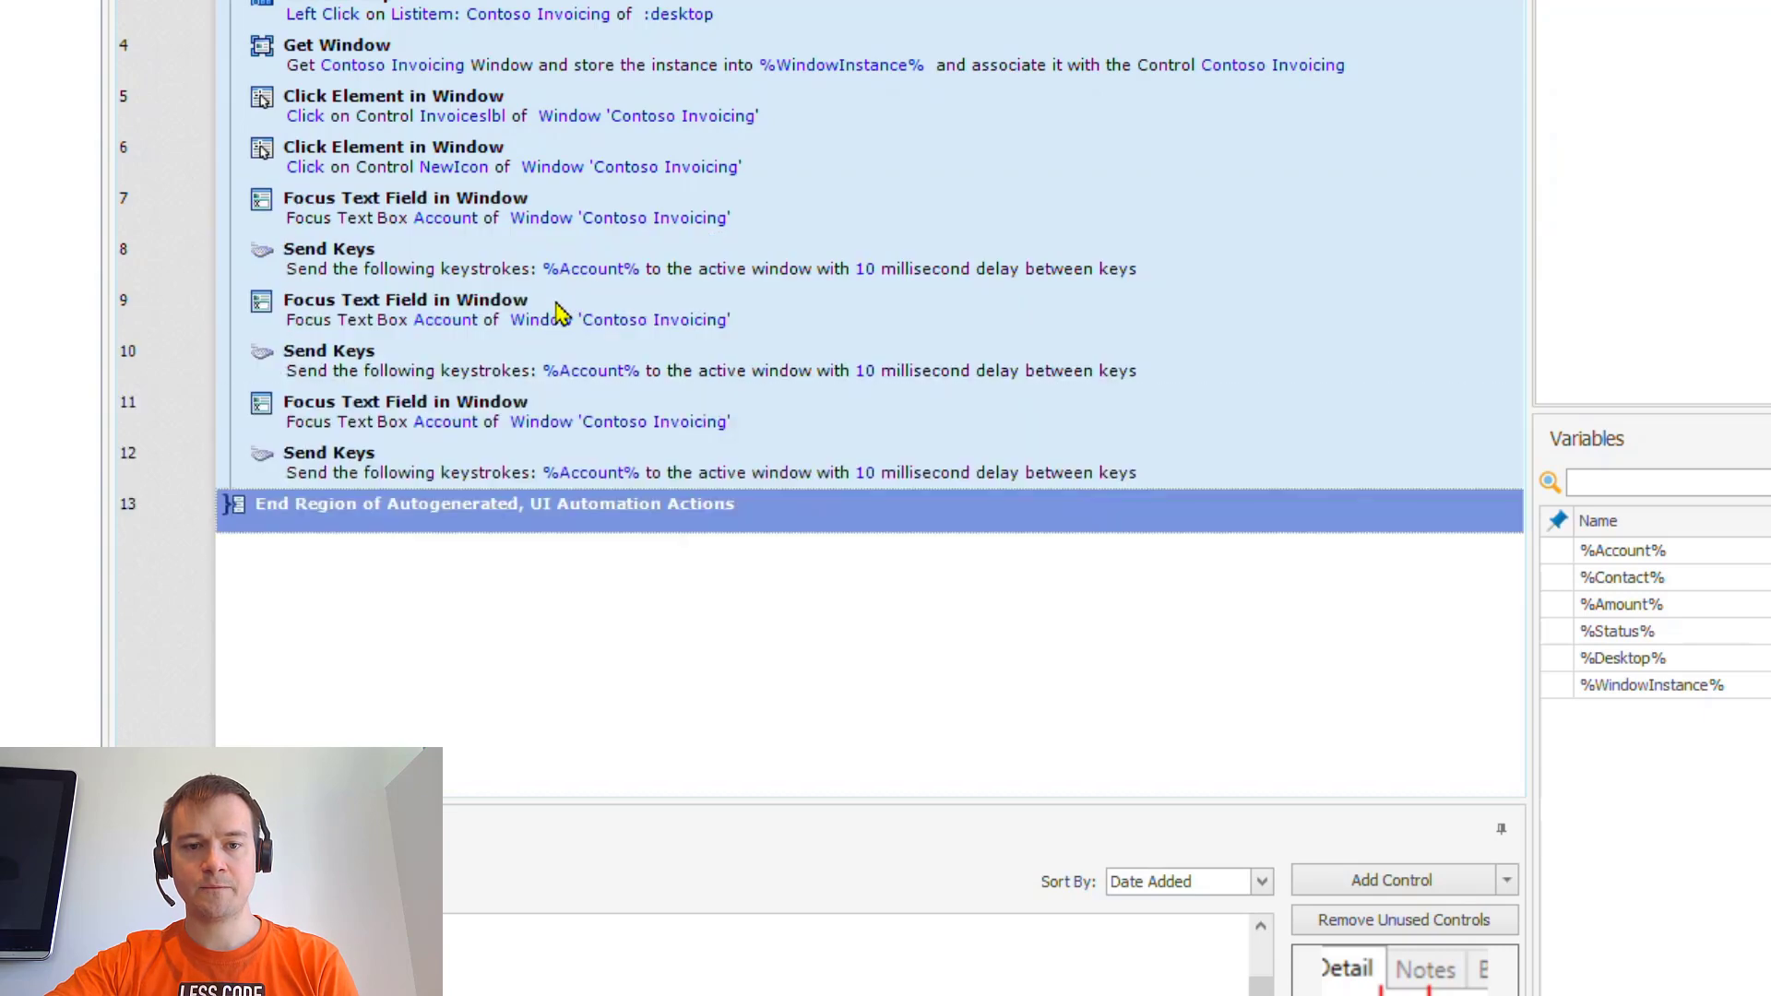
double_click(519, 319)
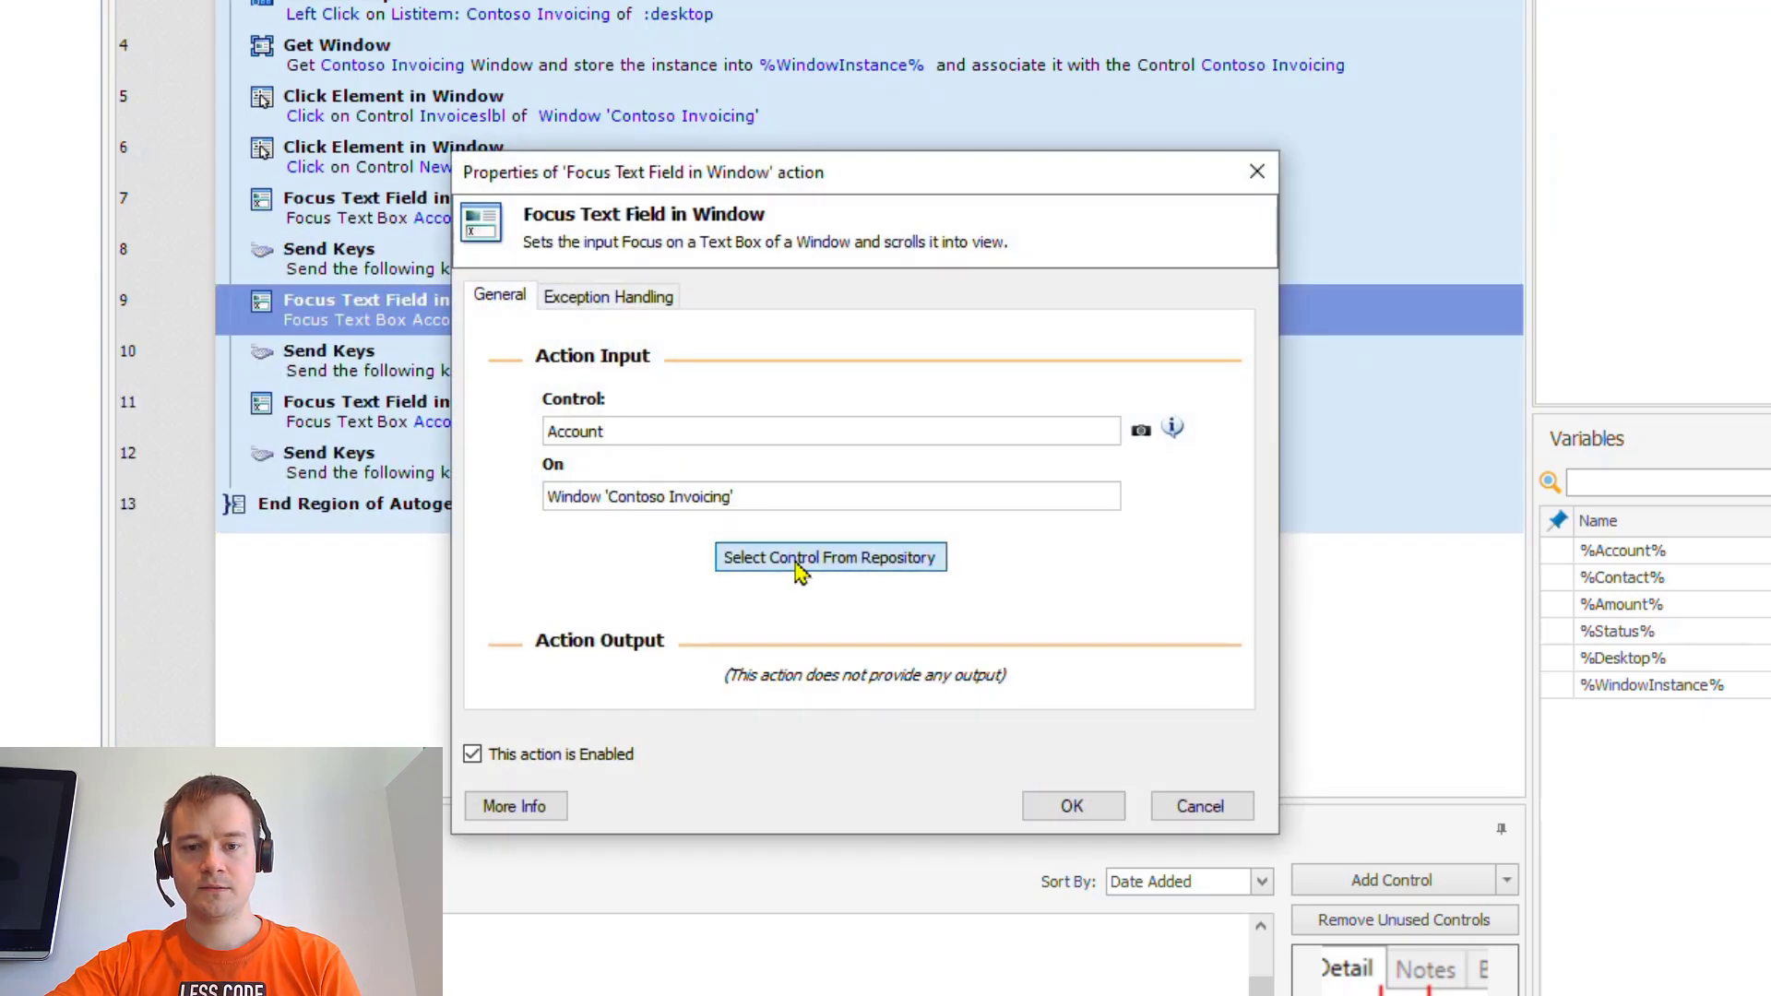
left_click(797, 560)
scroll(922, 832, "down", 1)
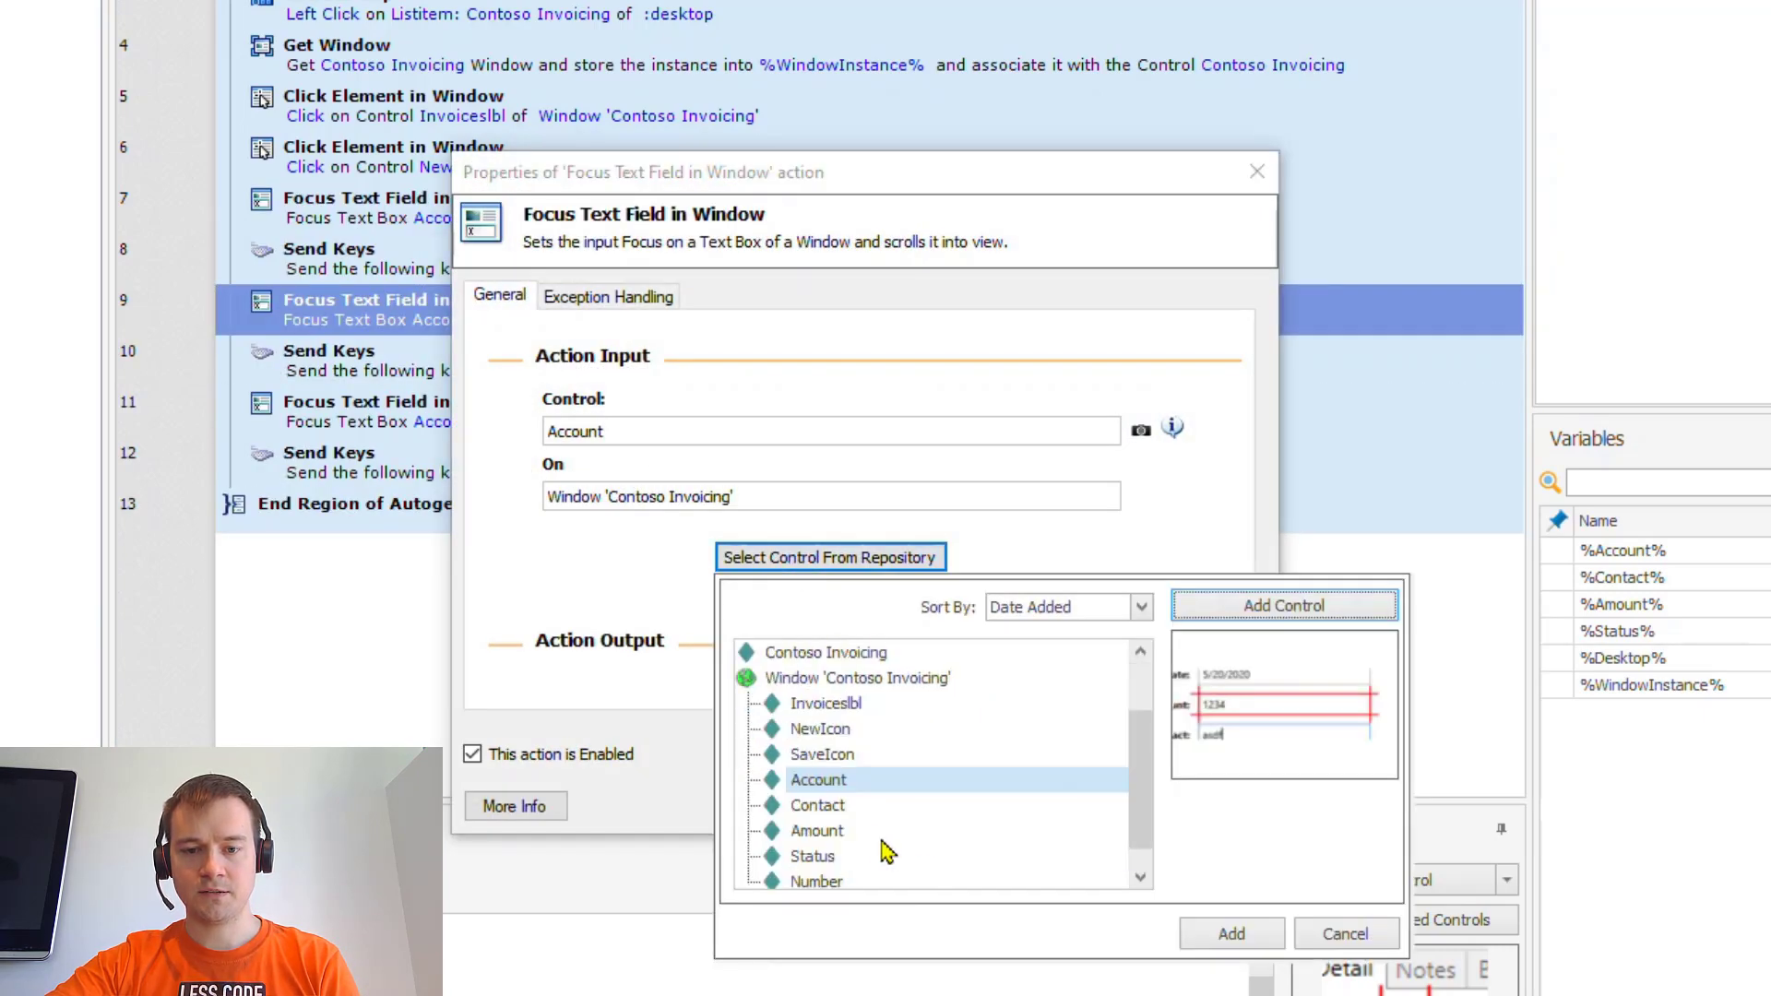
left_click(855, 815)
left_click(1230, 932)
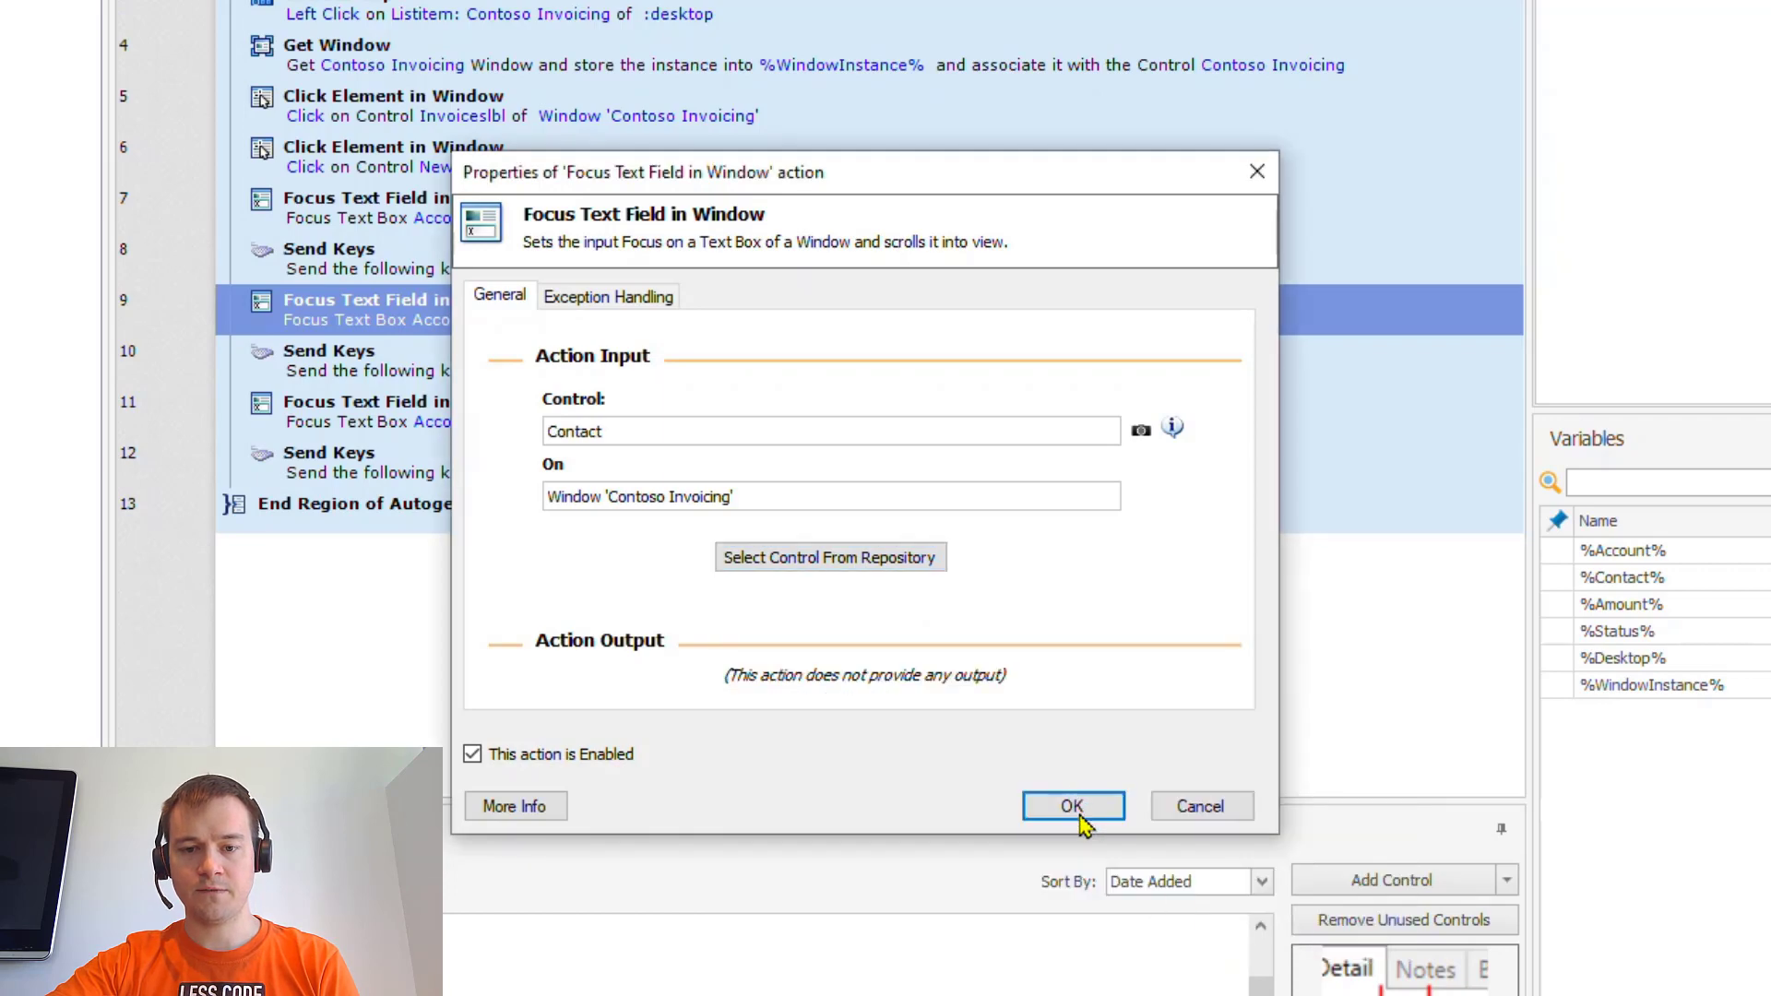
left_click(1066, 805)
- Change step 10's Send Keys text from %Account% to %Contact%
double_click(447, 369)
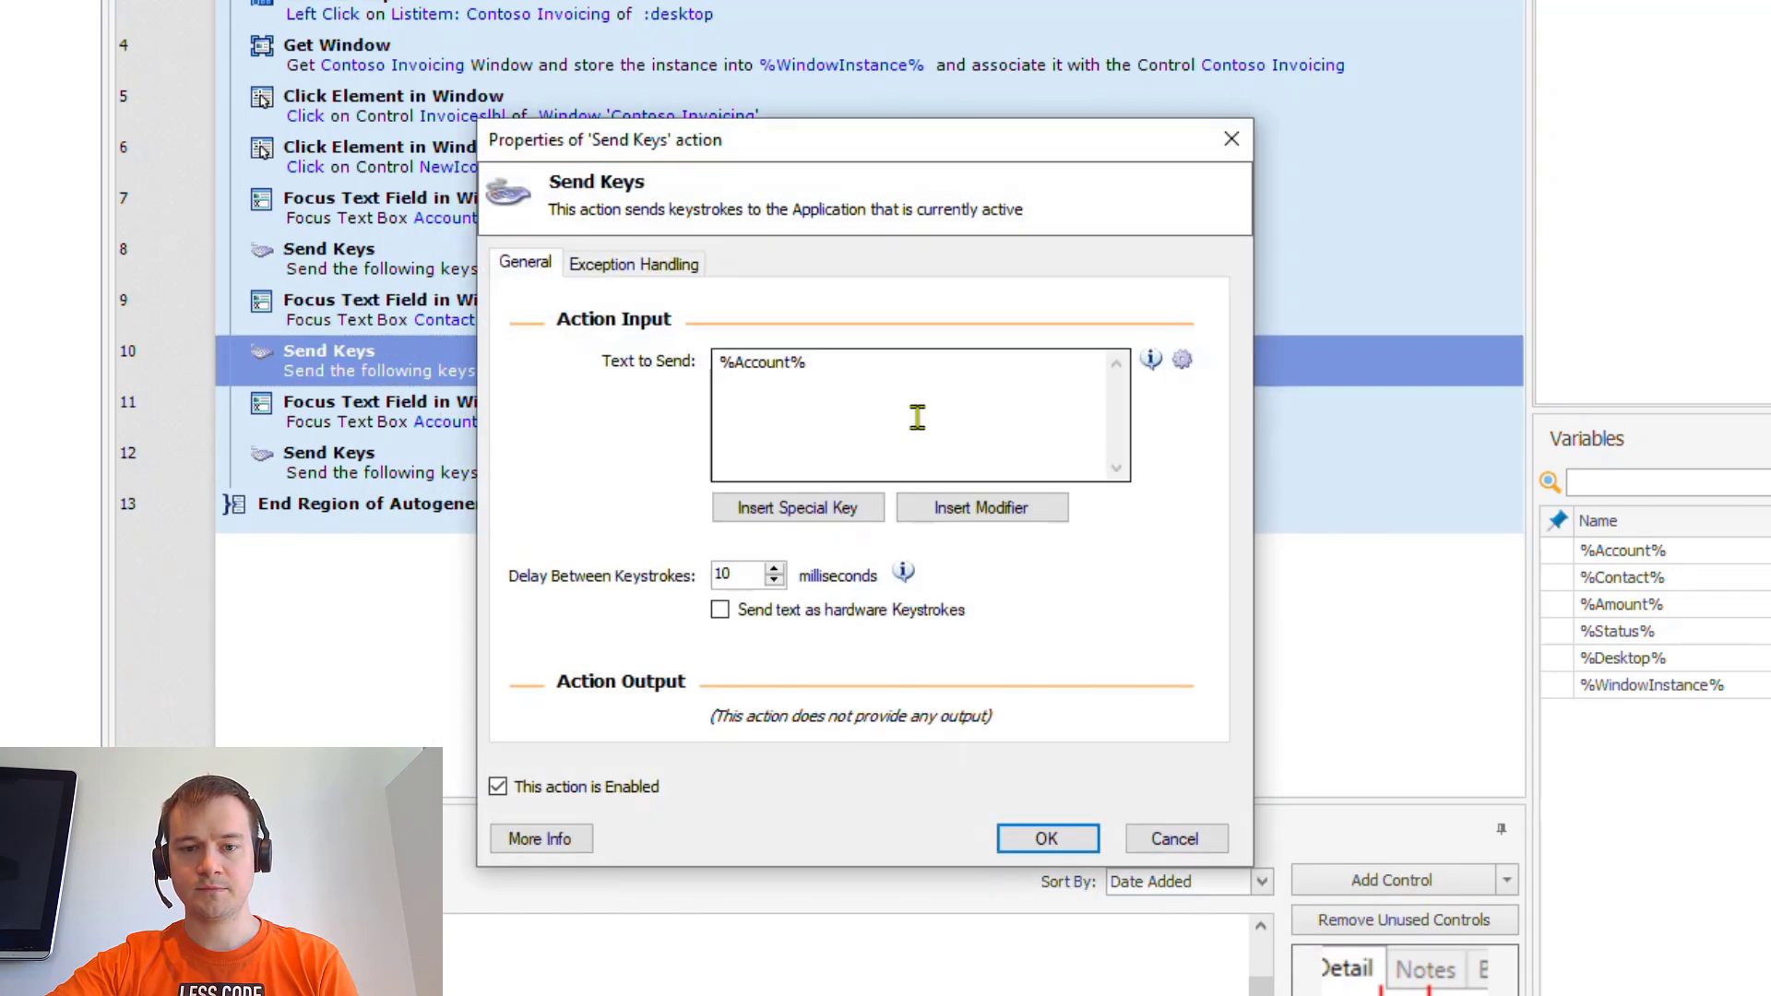
double_click(771, 364)
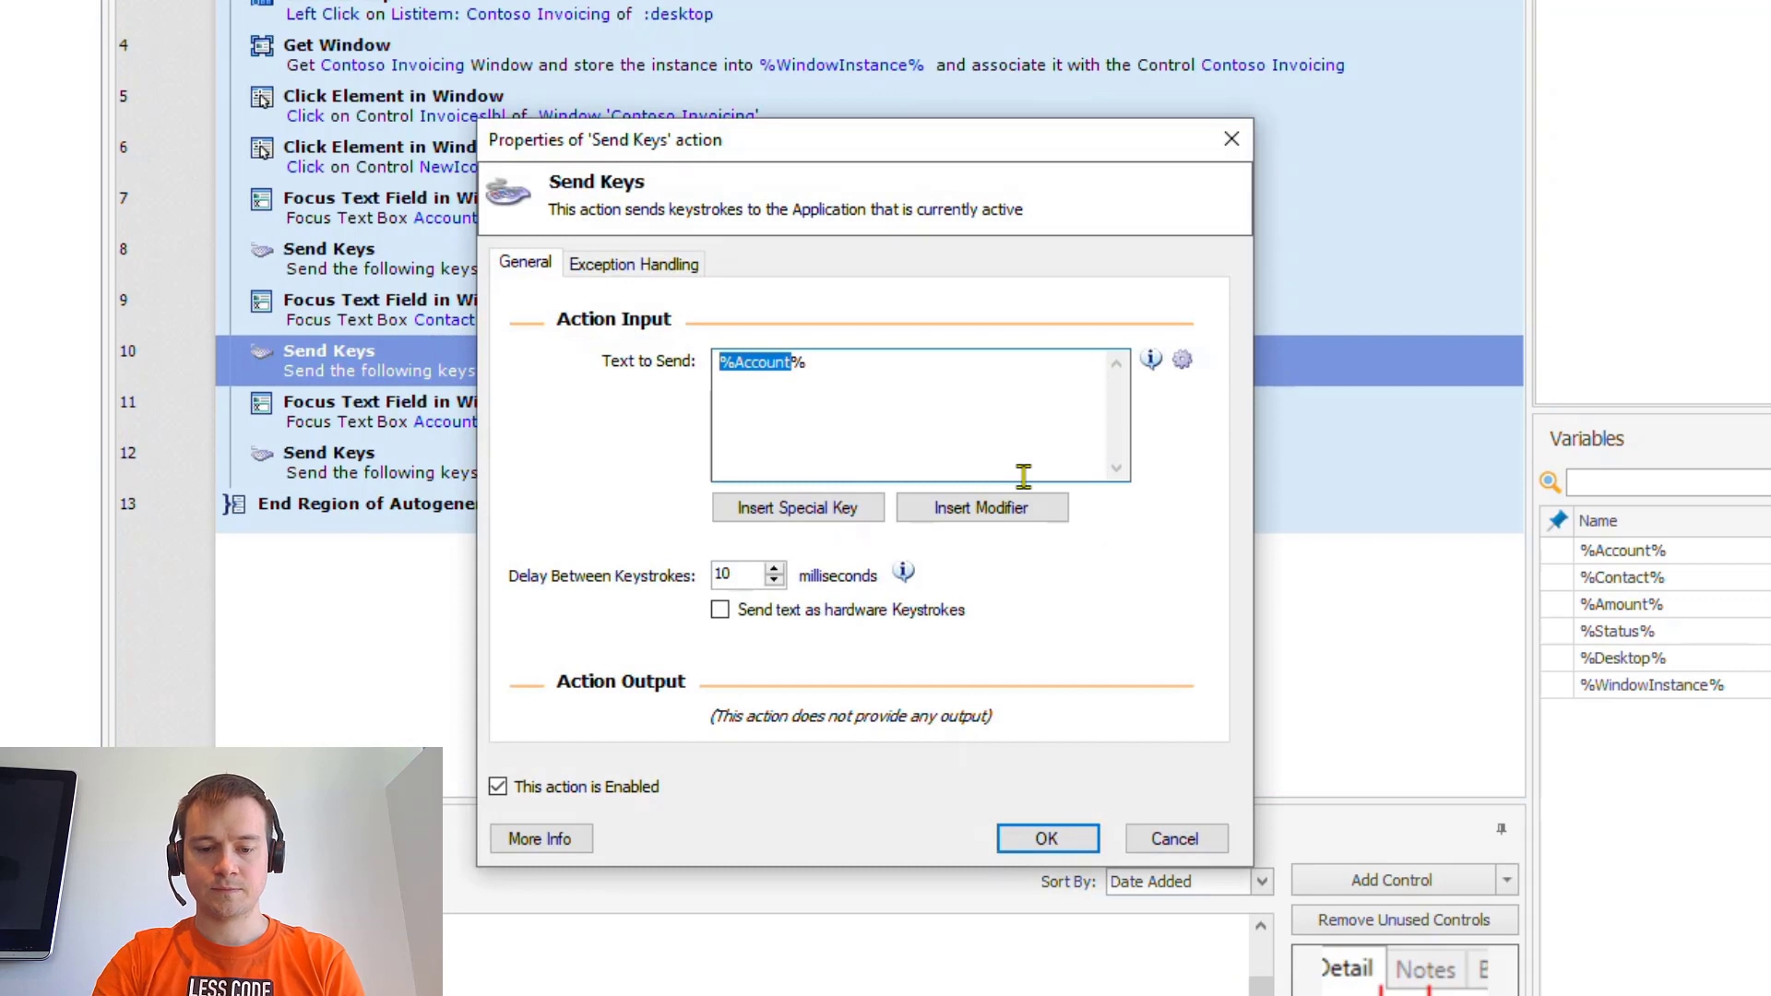
key("BackSpace")
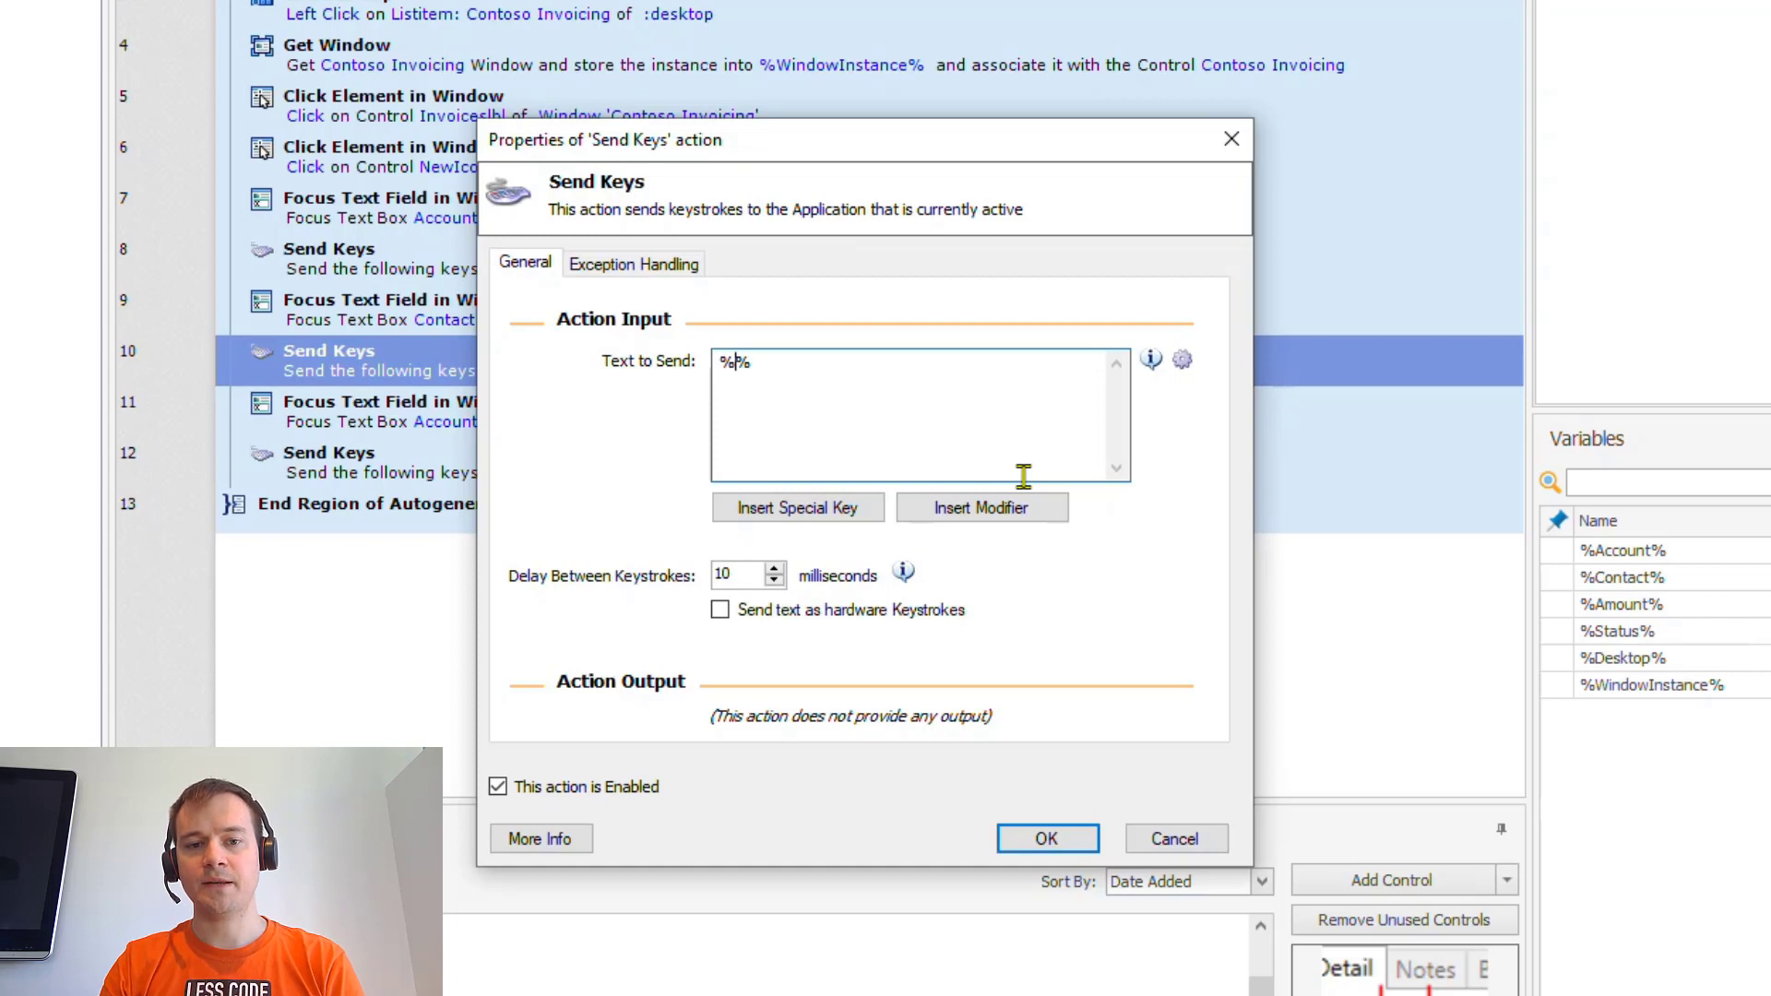
type("Contact")
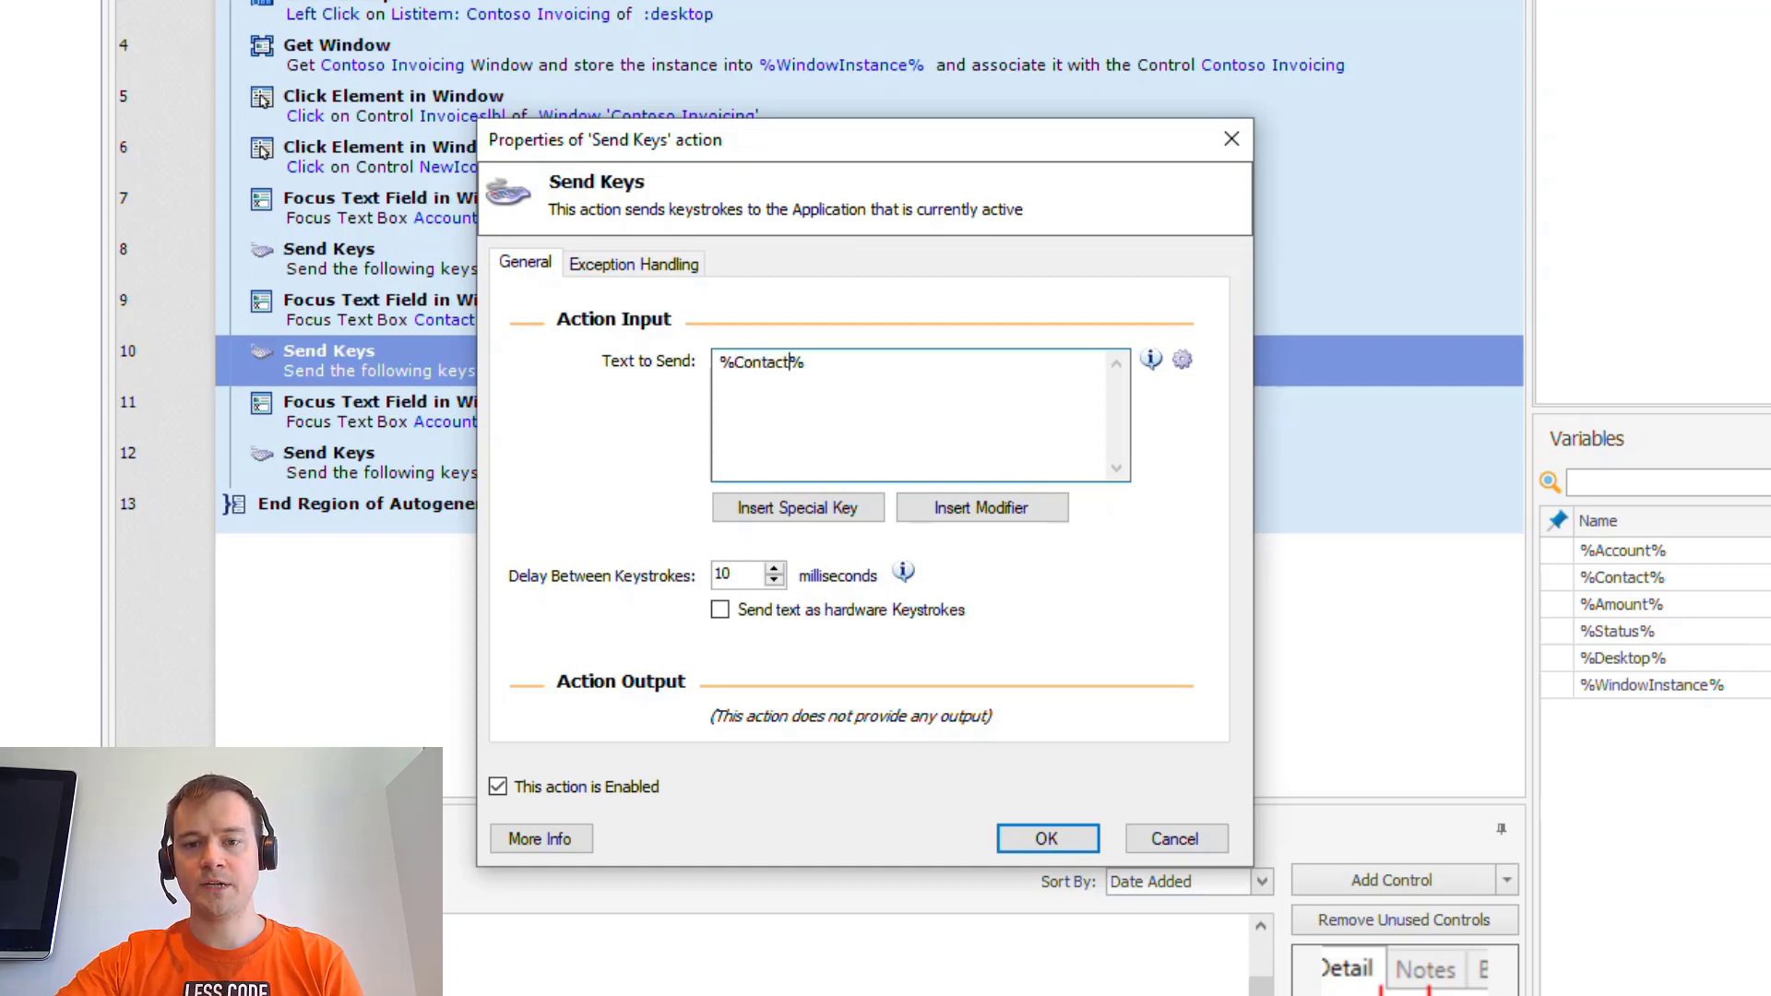
left_click(1047, 838)
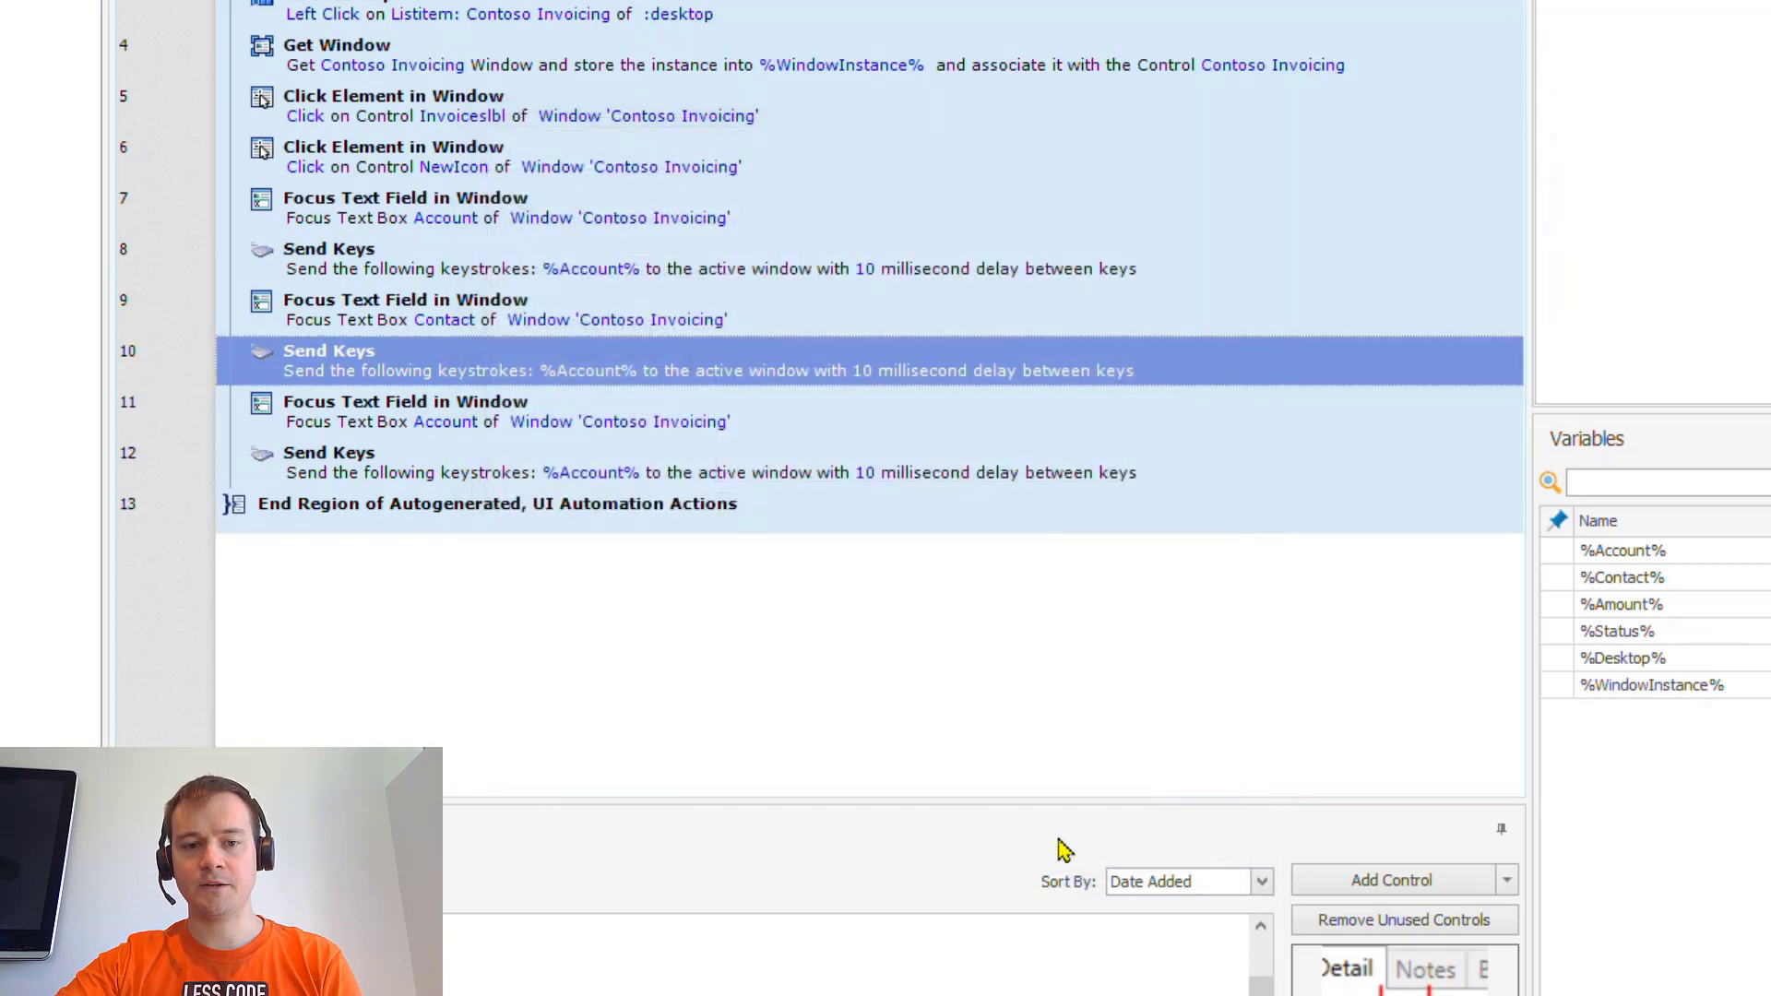
- Retarget step 11's focus step to the Amount control
double_click(564, 434)
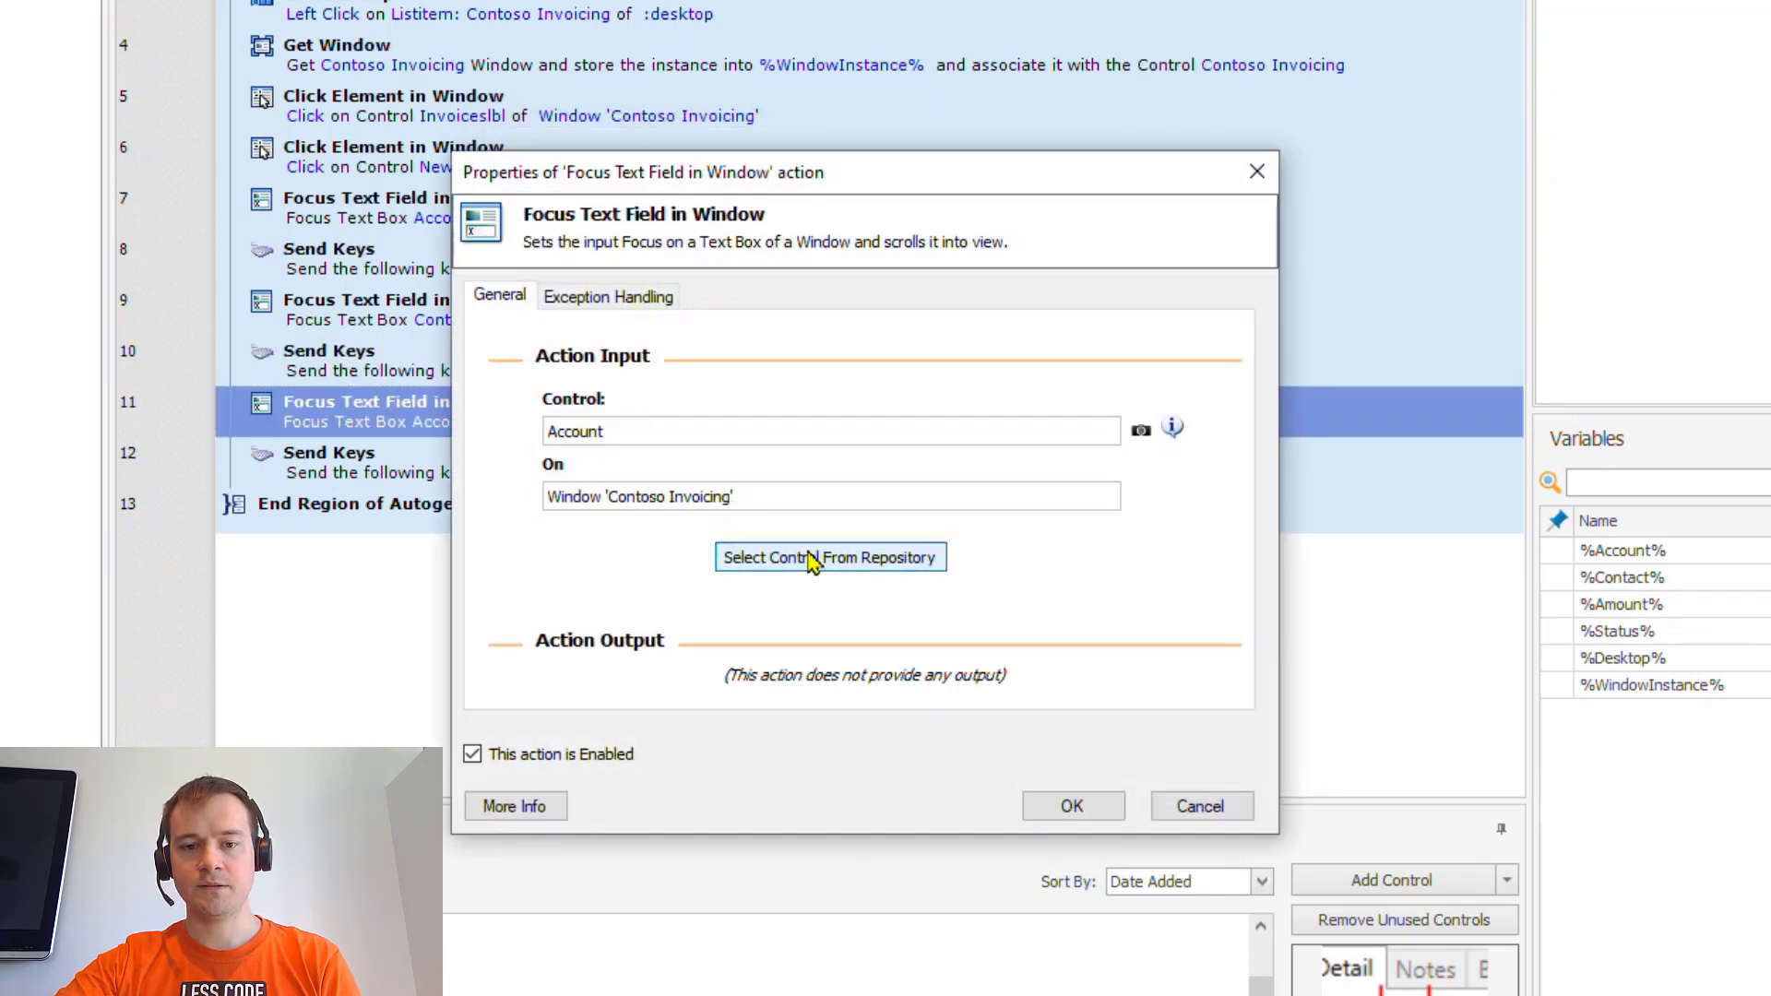
left_click(810, 559)
left_click(851, 881)
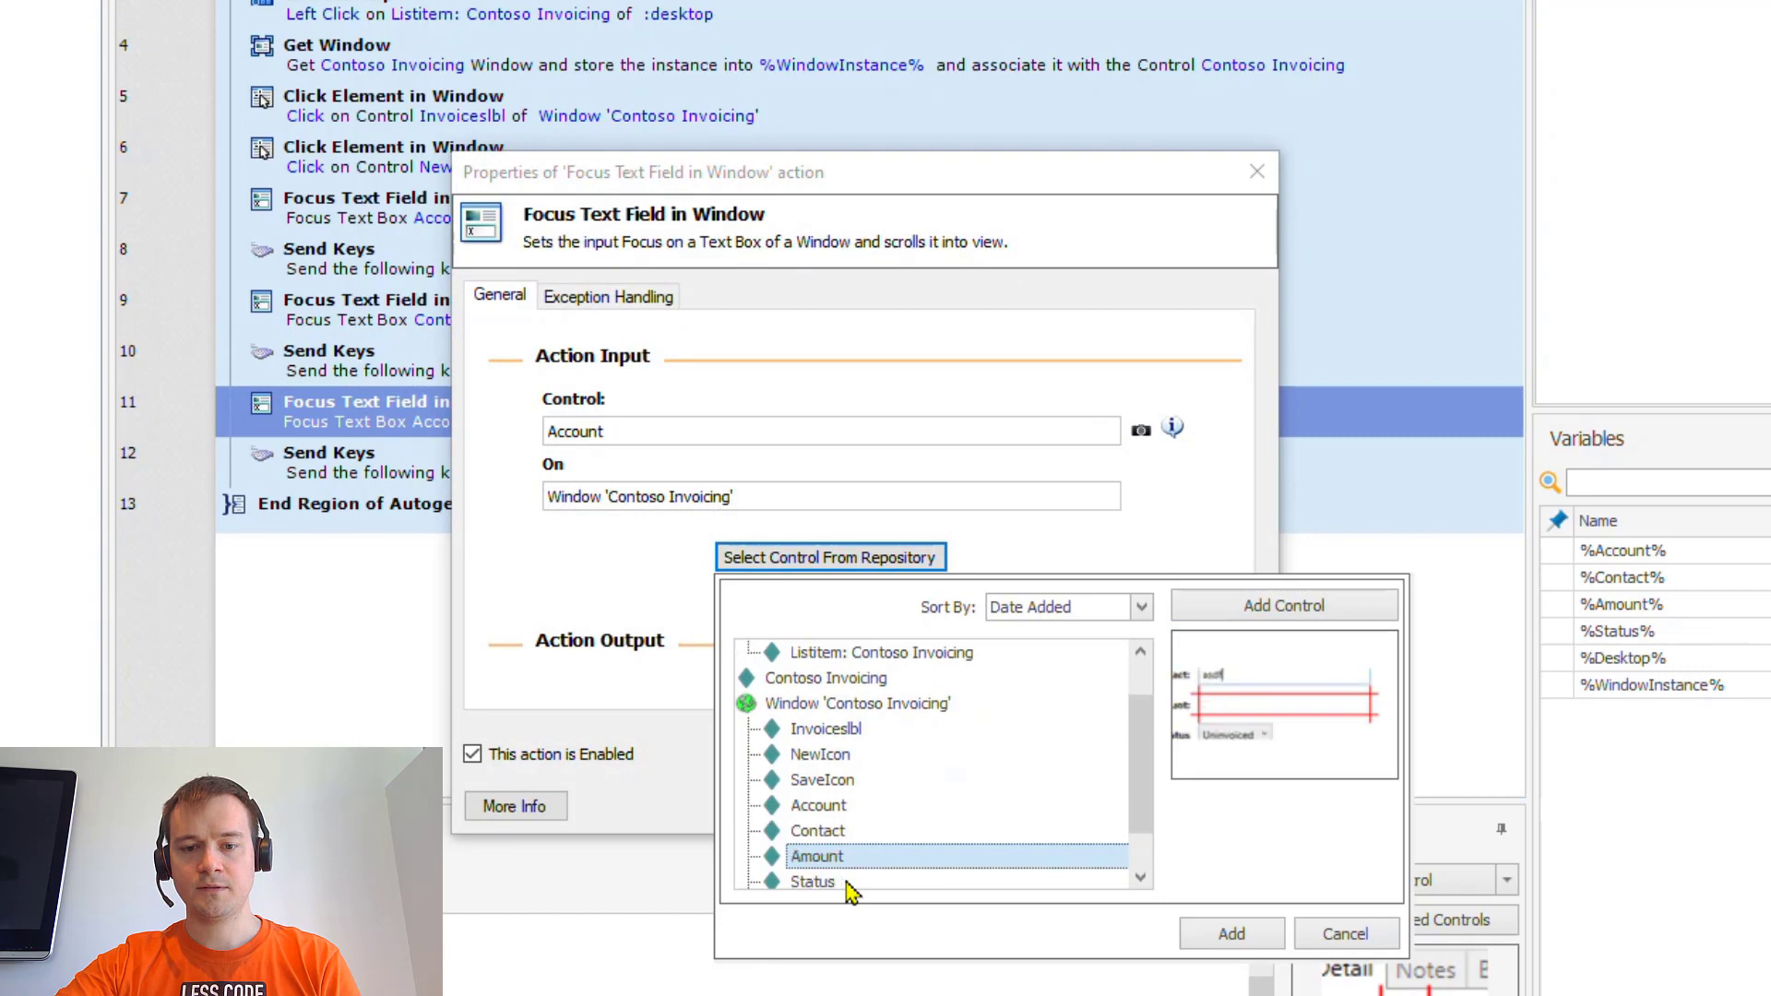
left_click(1200, 933)
left_click(1065, 807)
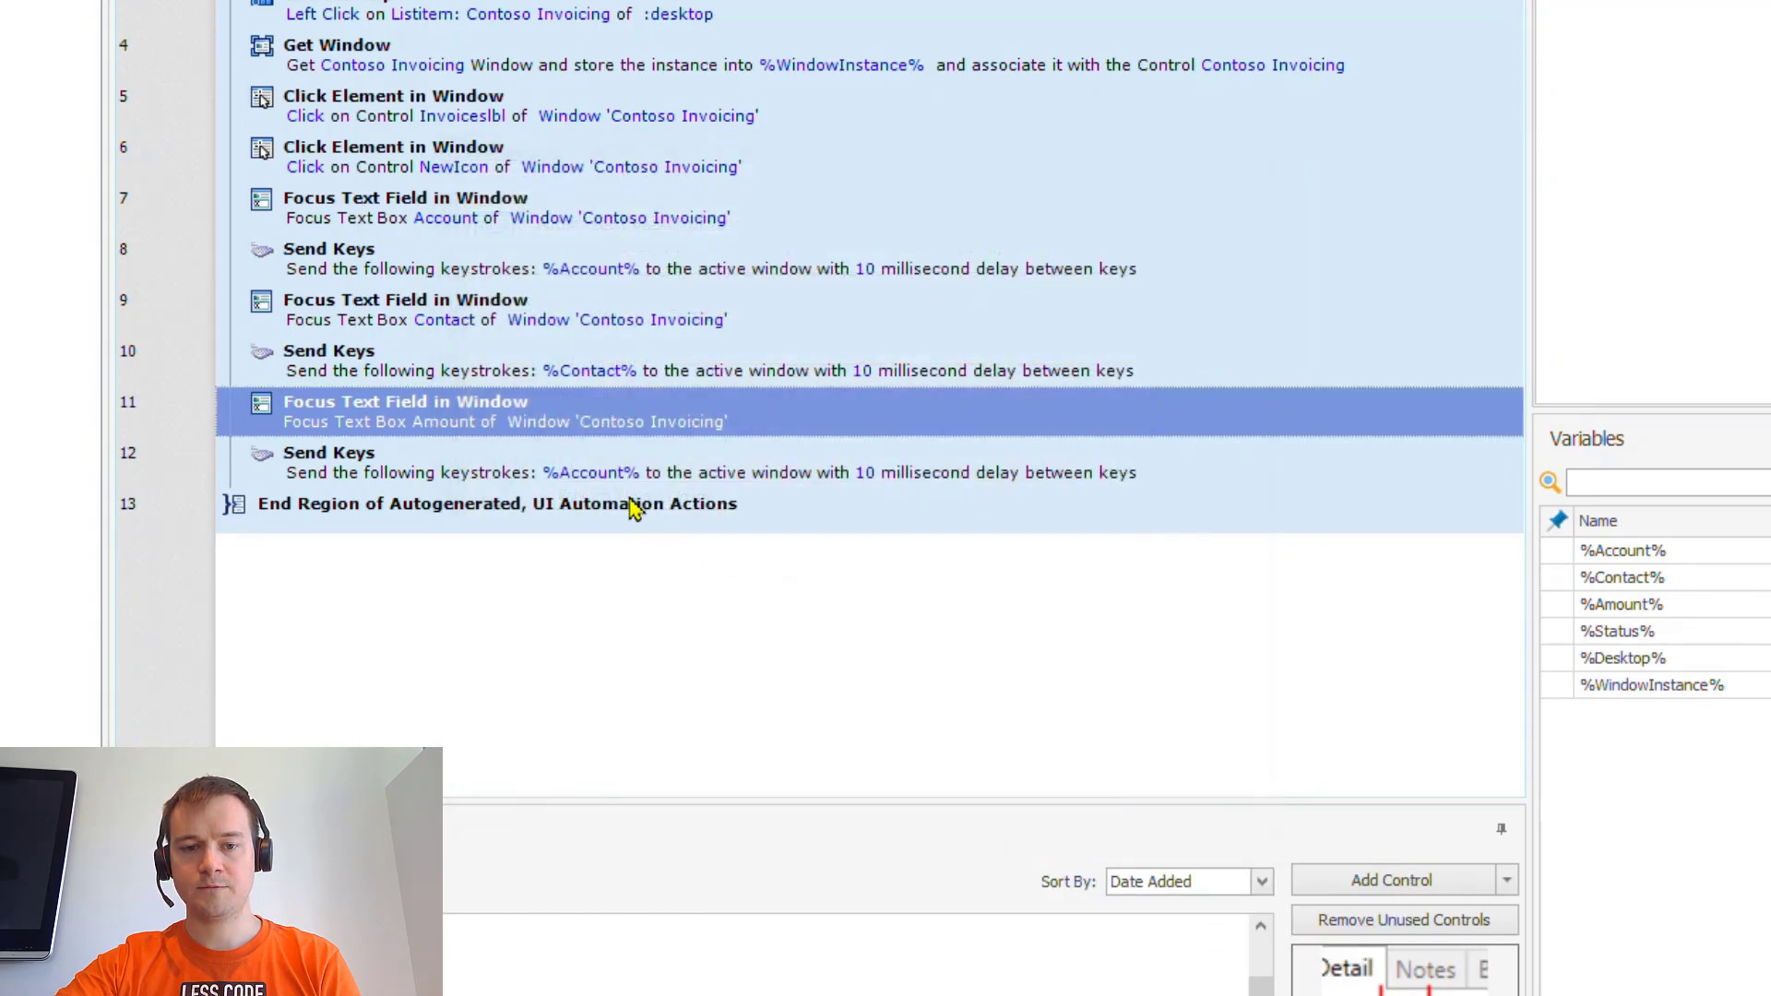
- Change step 12's Send Keys text to %Amount%, then search the actions for 'list'
double_click(598, 473)
double_click(768, 361)
type("%Amount")
key("Return")
key("BackSpace")
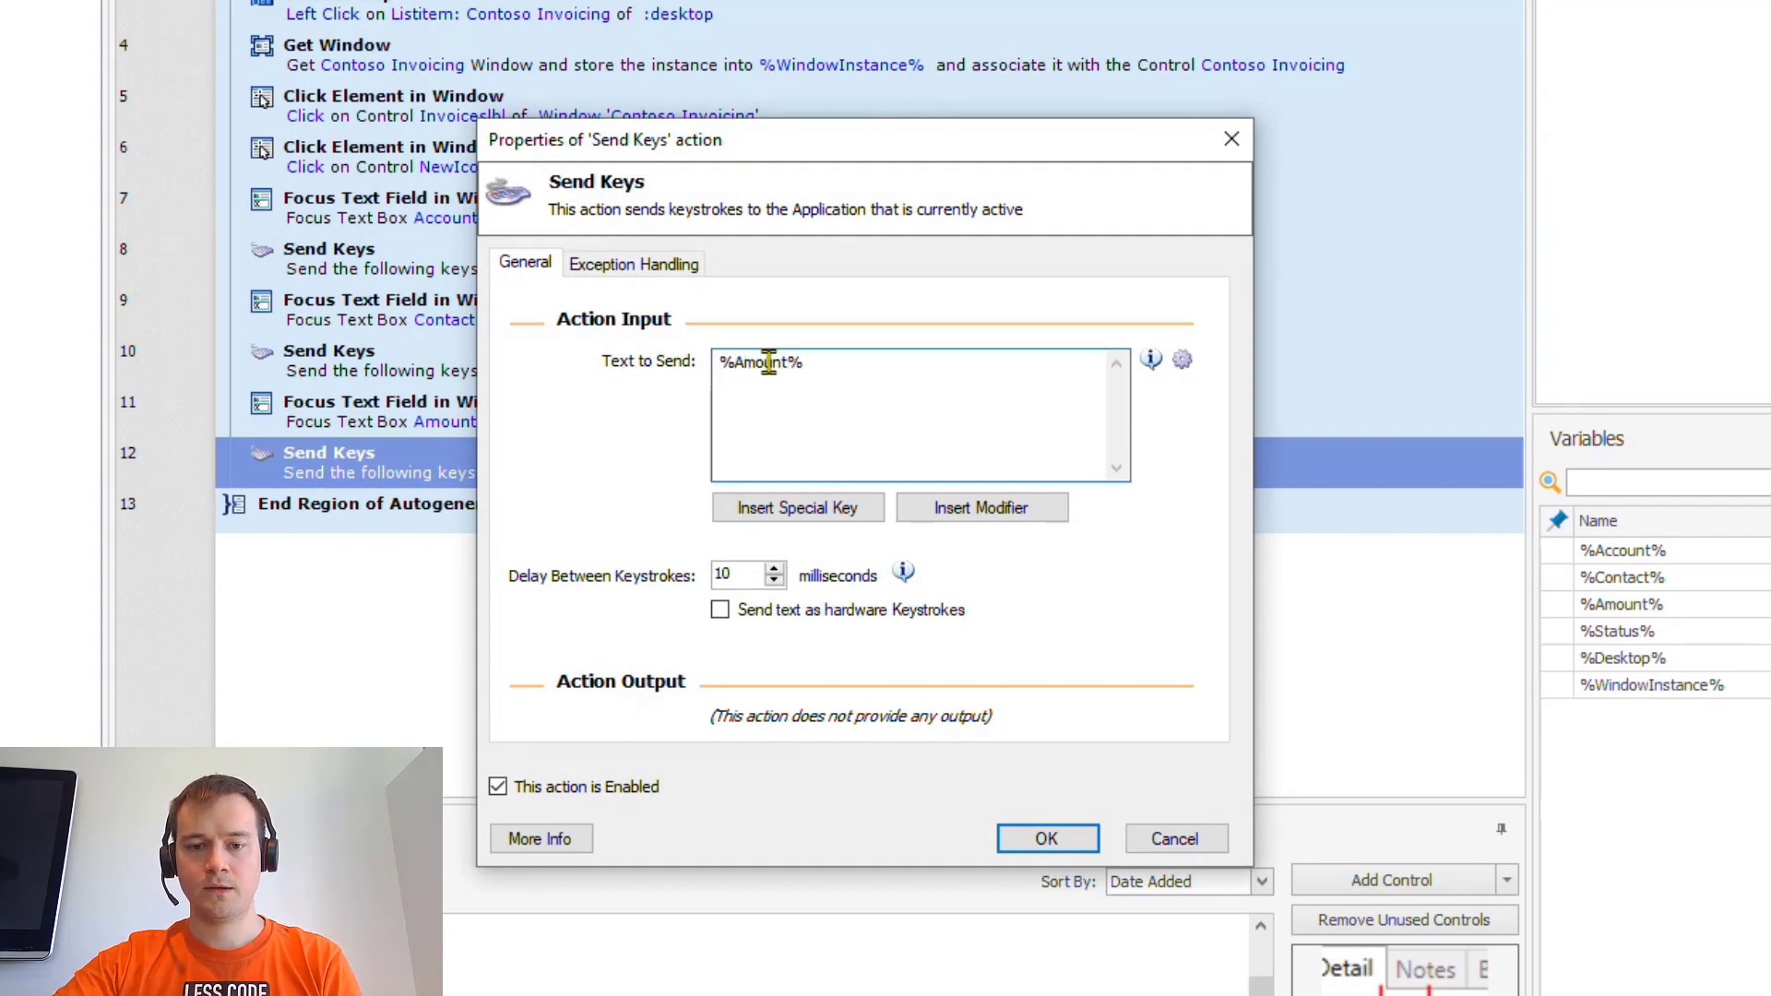
left_click(1047, 839)
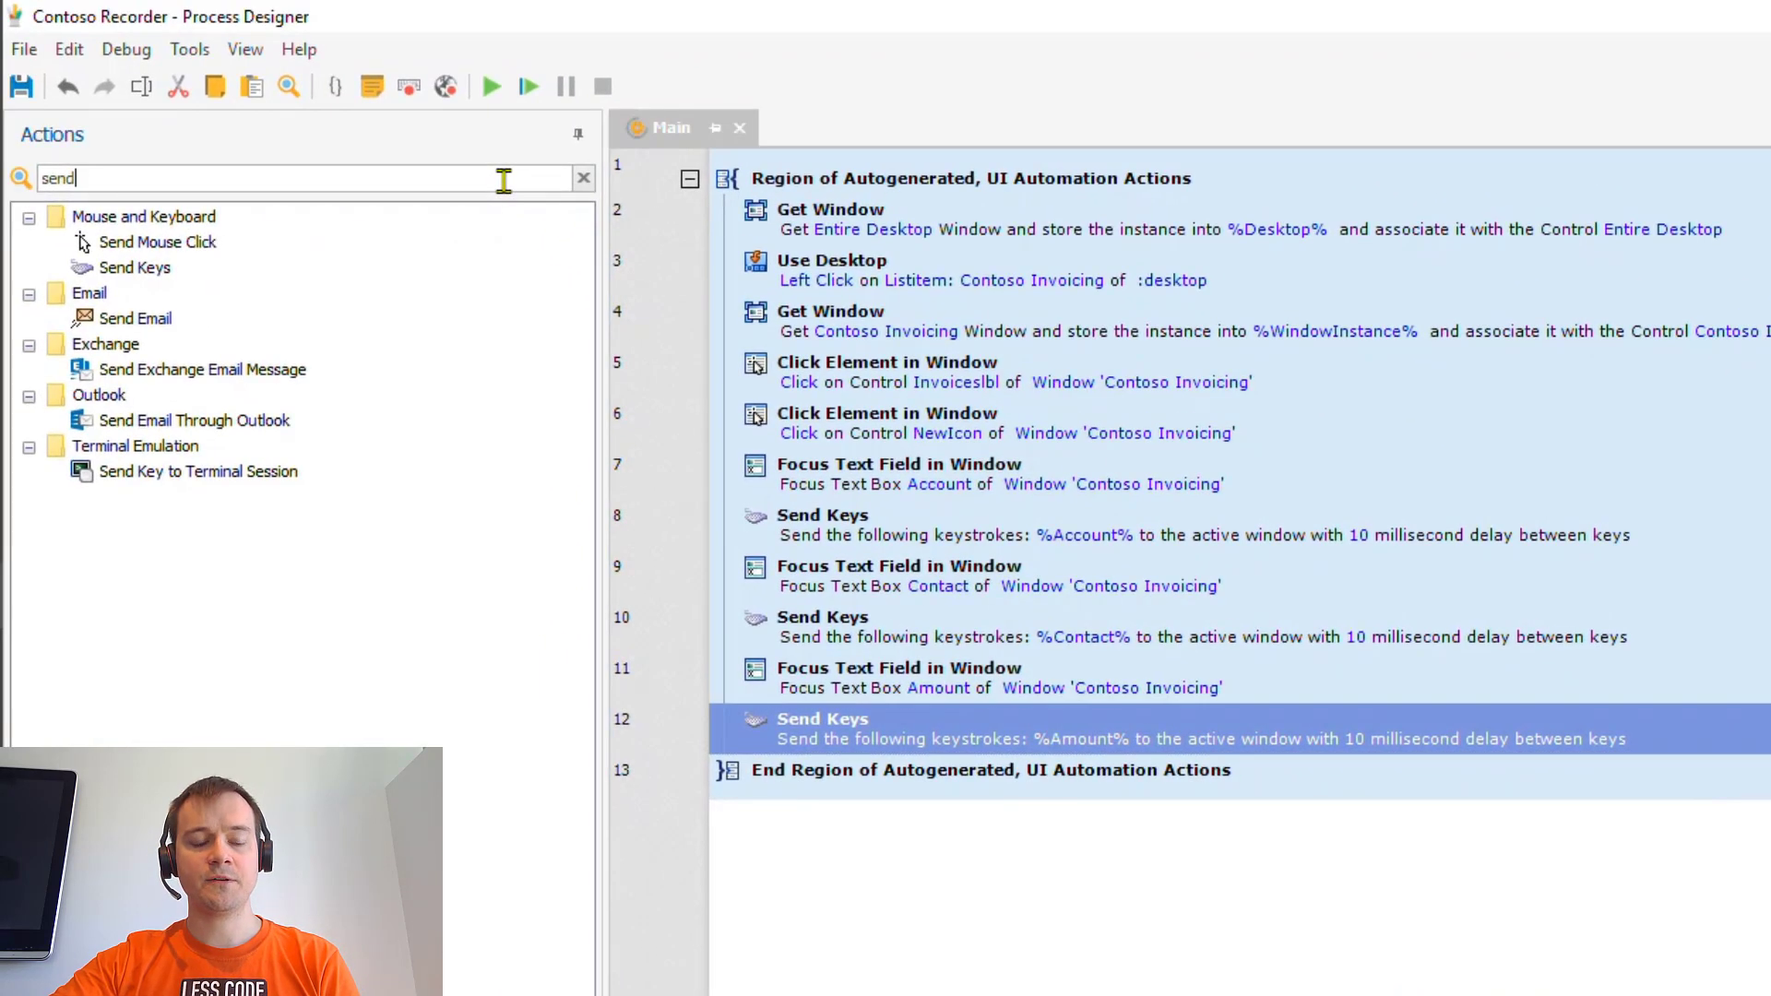
double_click(503, 180)
type("list")
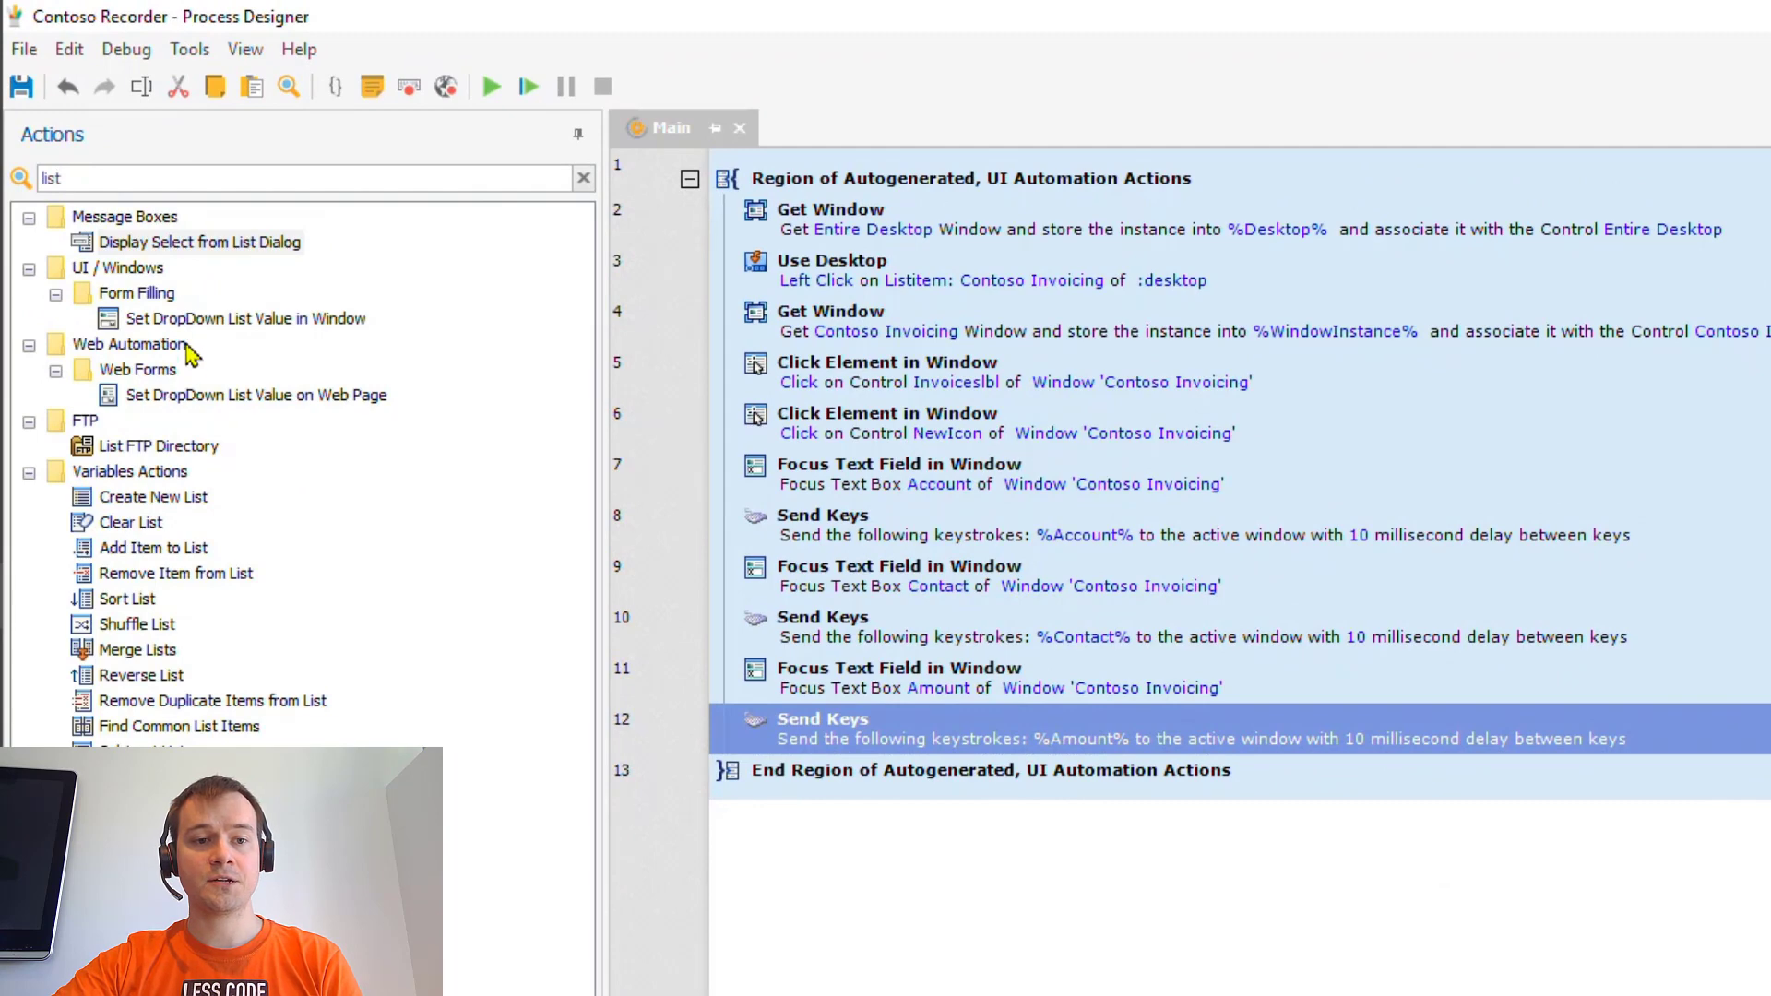
- Add Set DropDown List Value in Window targeting Status, using Select Option(s) with %Status%
left_click_drag(161, 329, 941, 738)
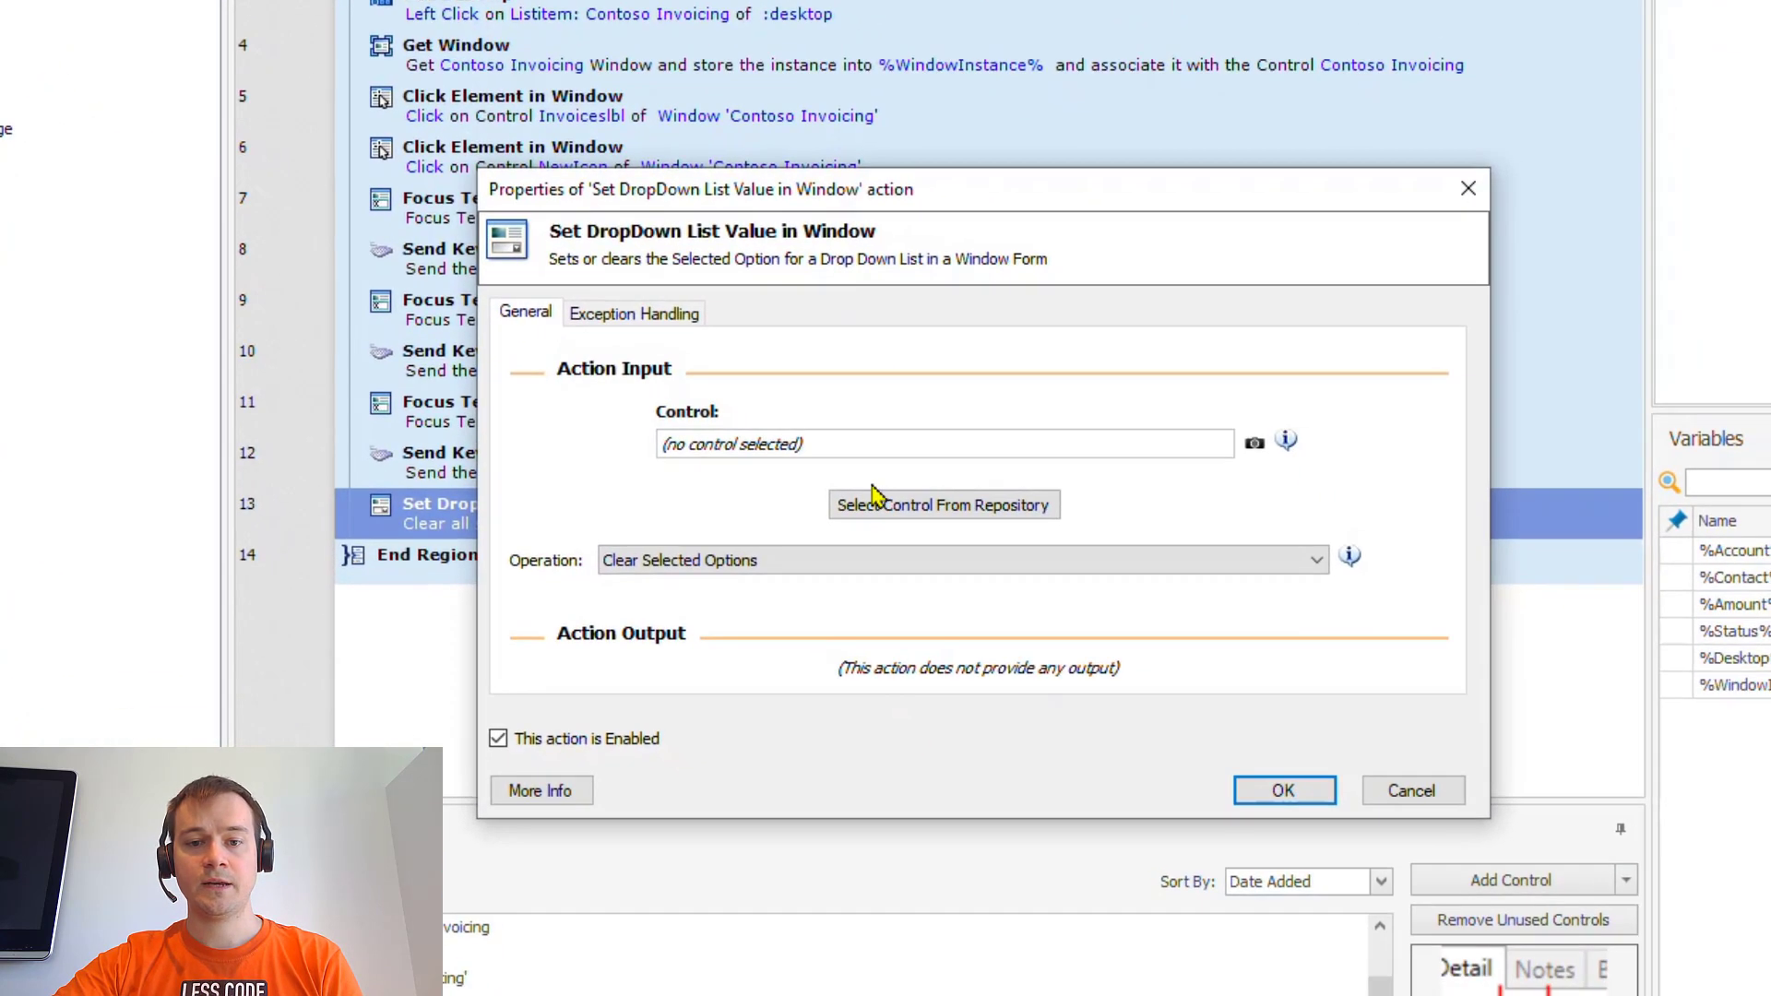
left_click(1017, 578)
scroll(1024, 782, "down", 1)
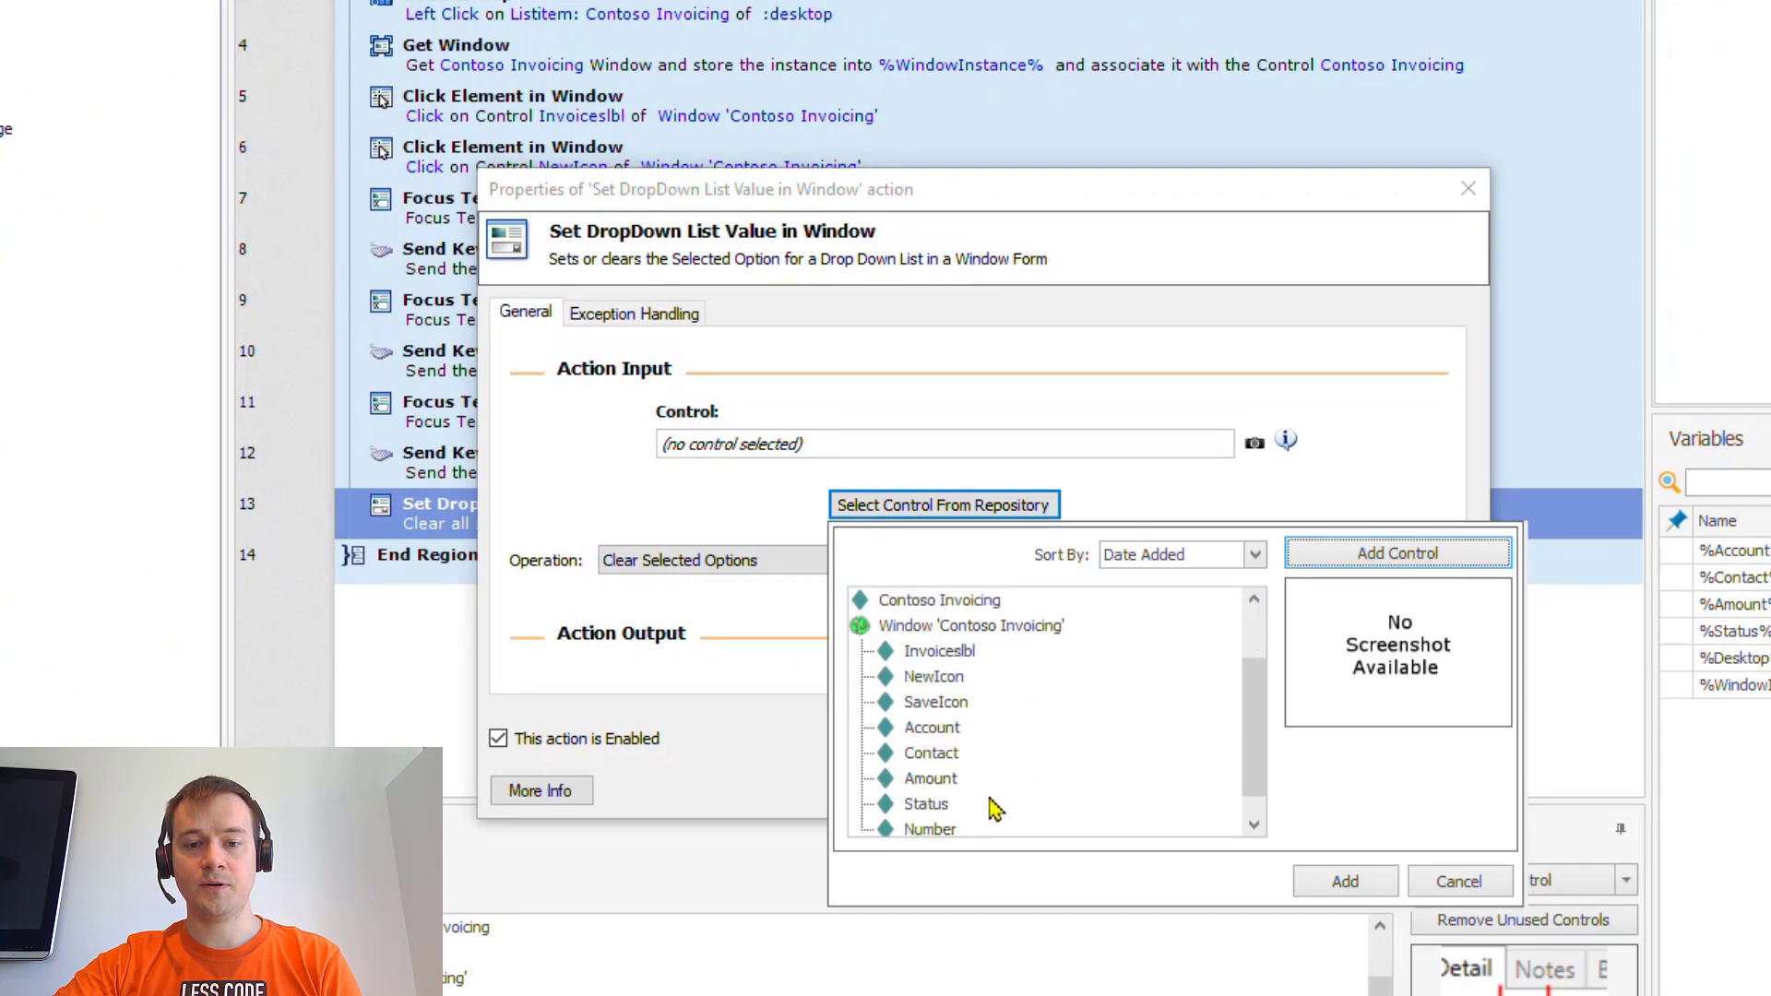
left_click(928, 804)
left_click(1334, 888)
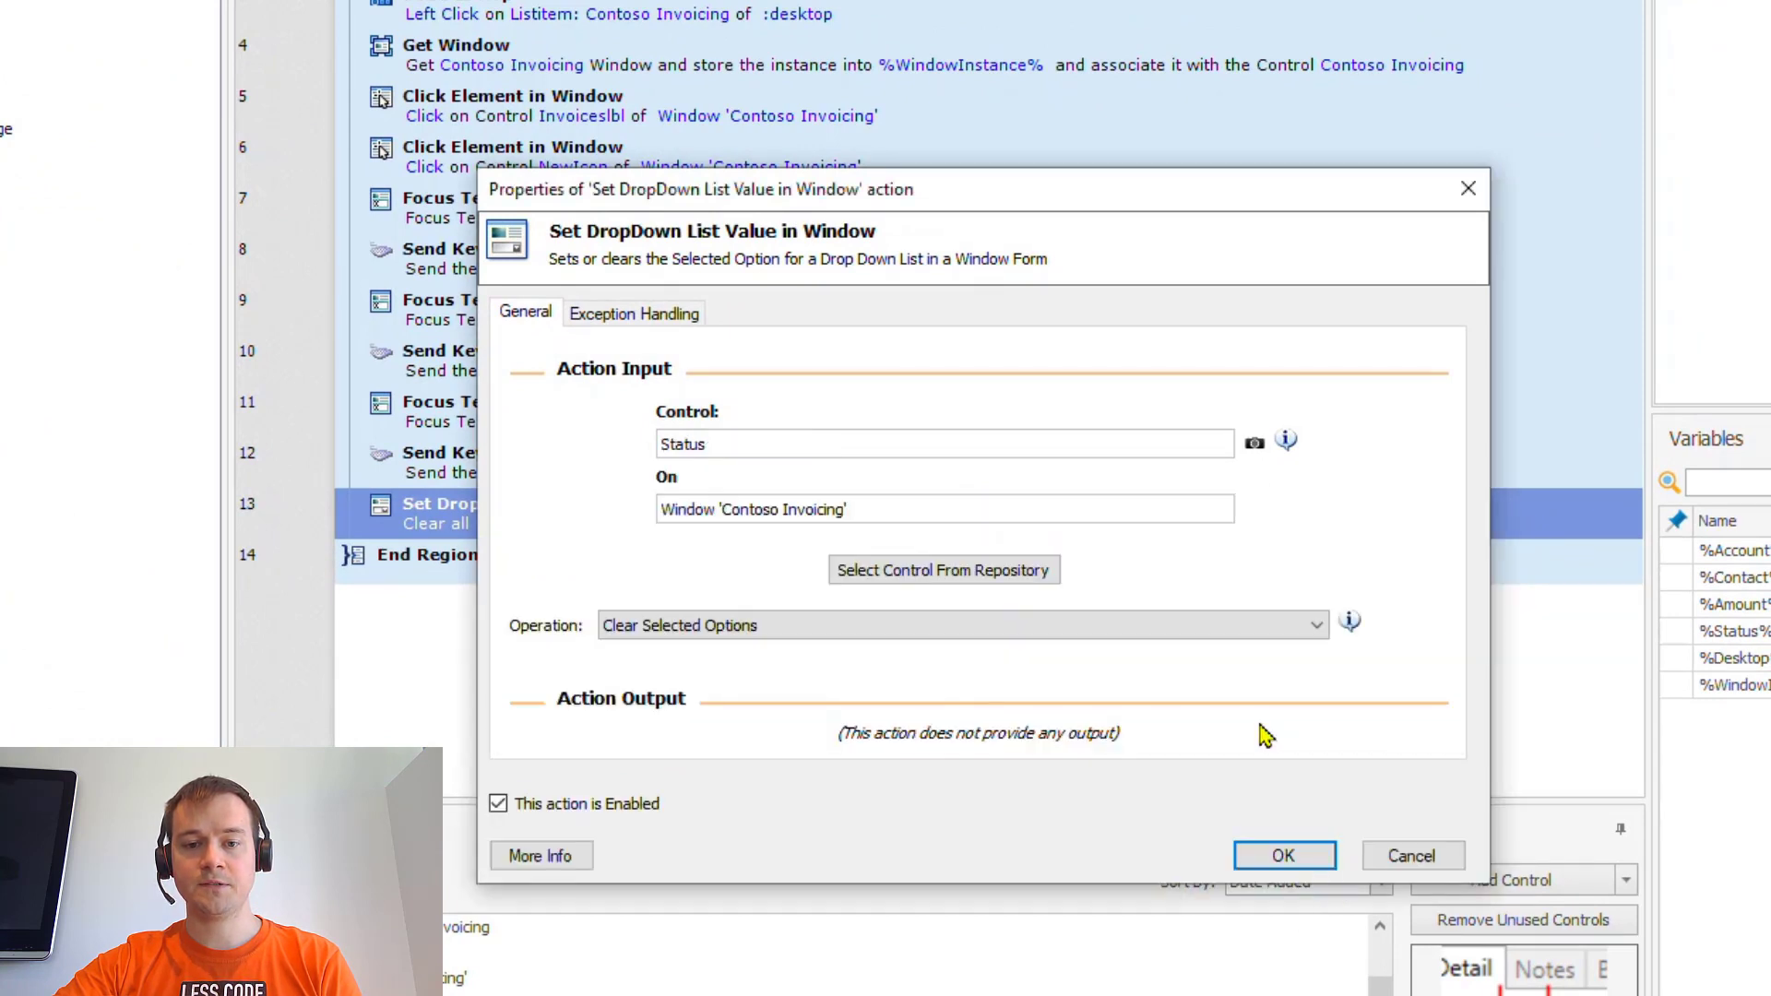
left_click(1079, 635)
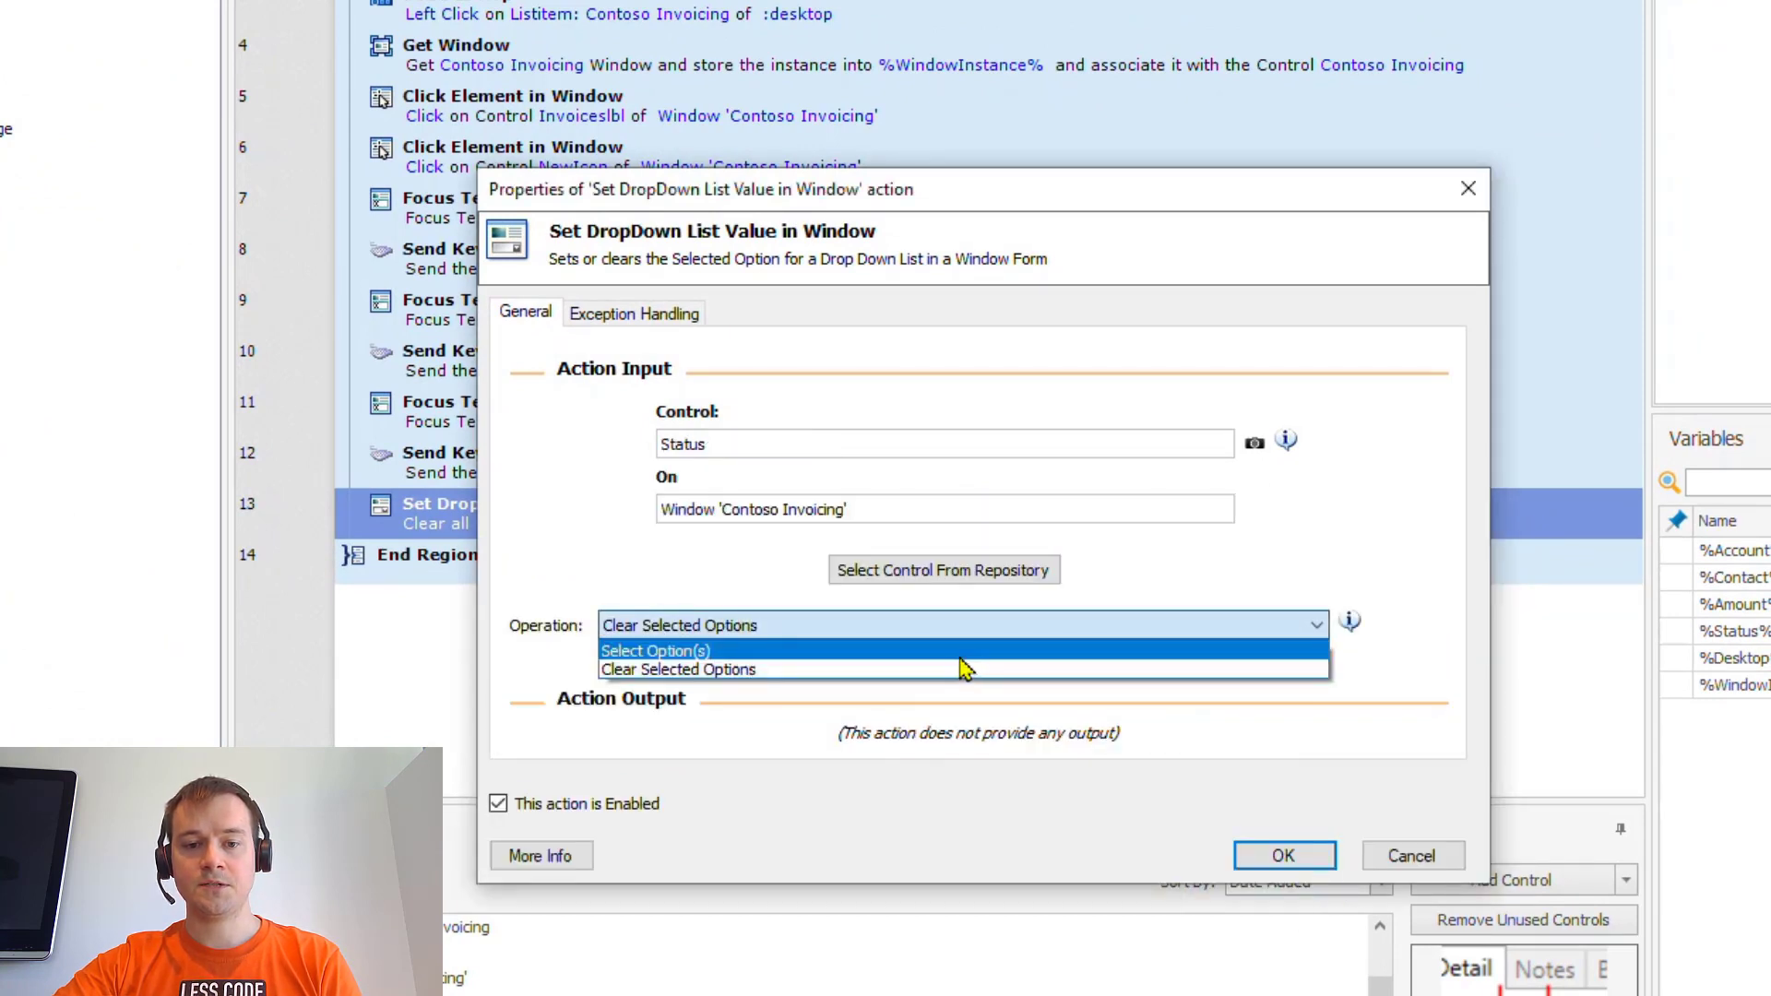
left_click(960, 657)
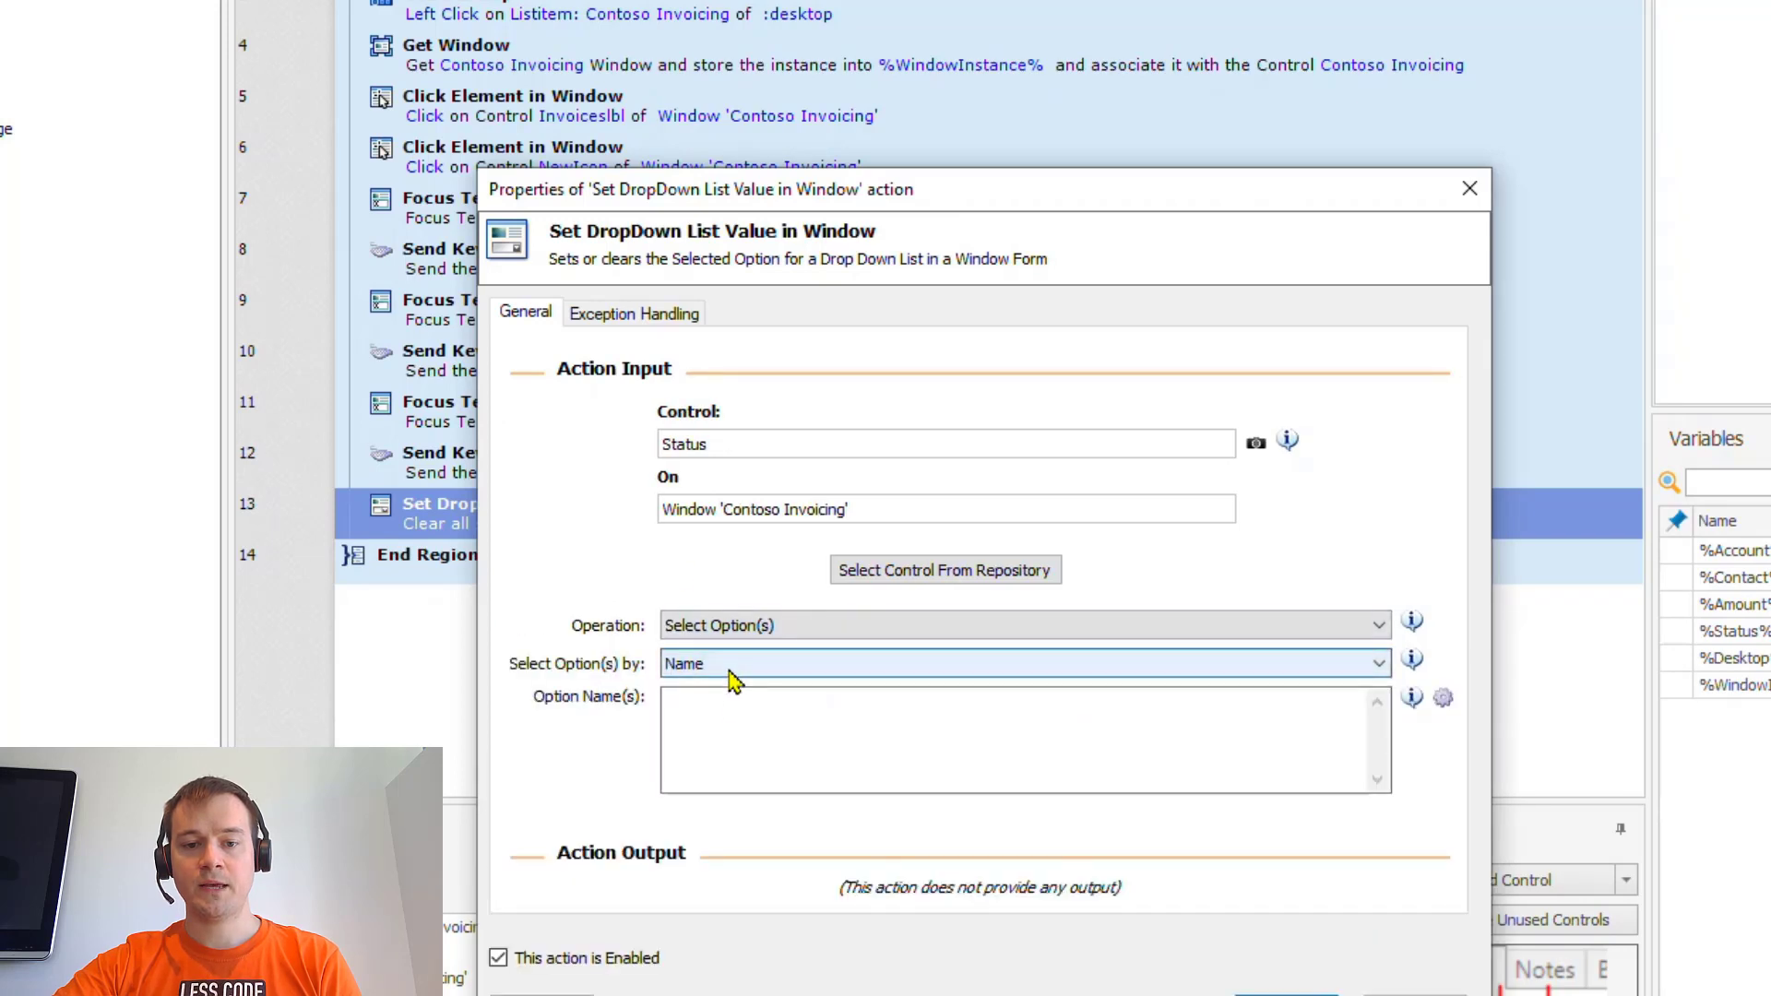
left_click(1445, 699)
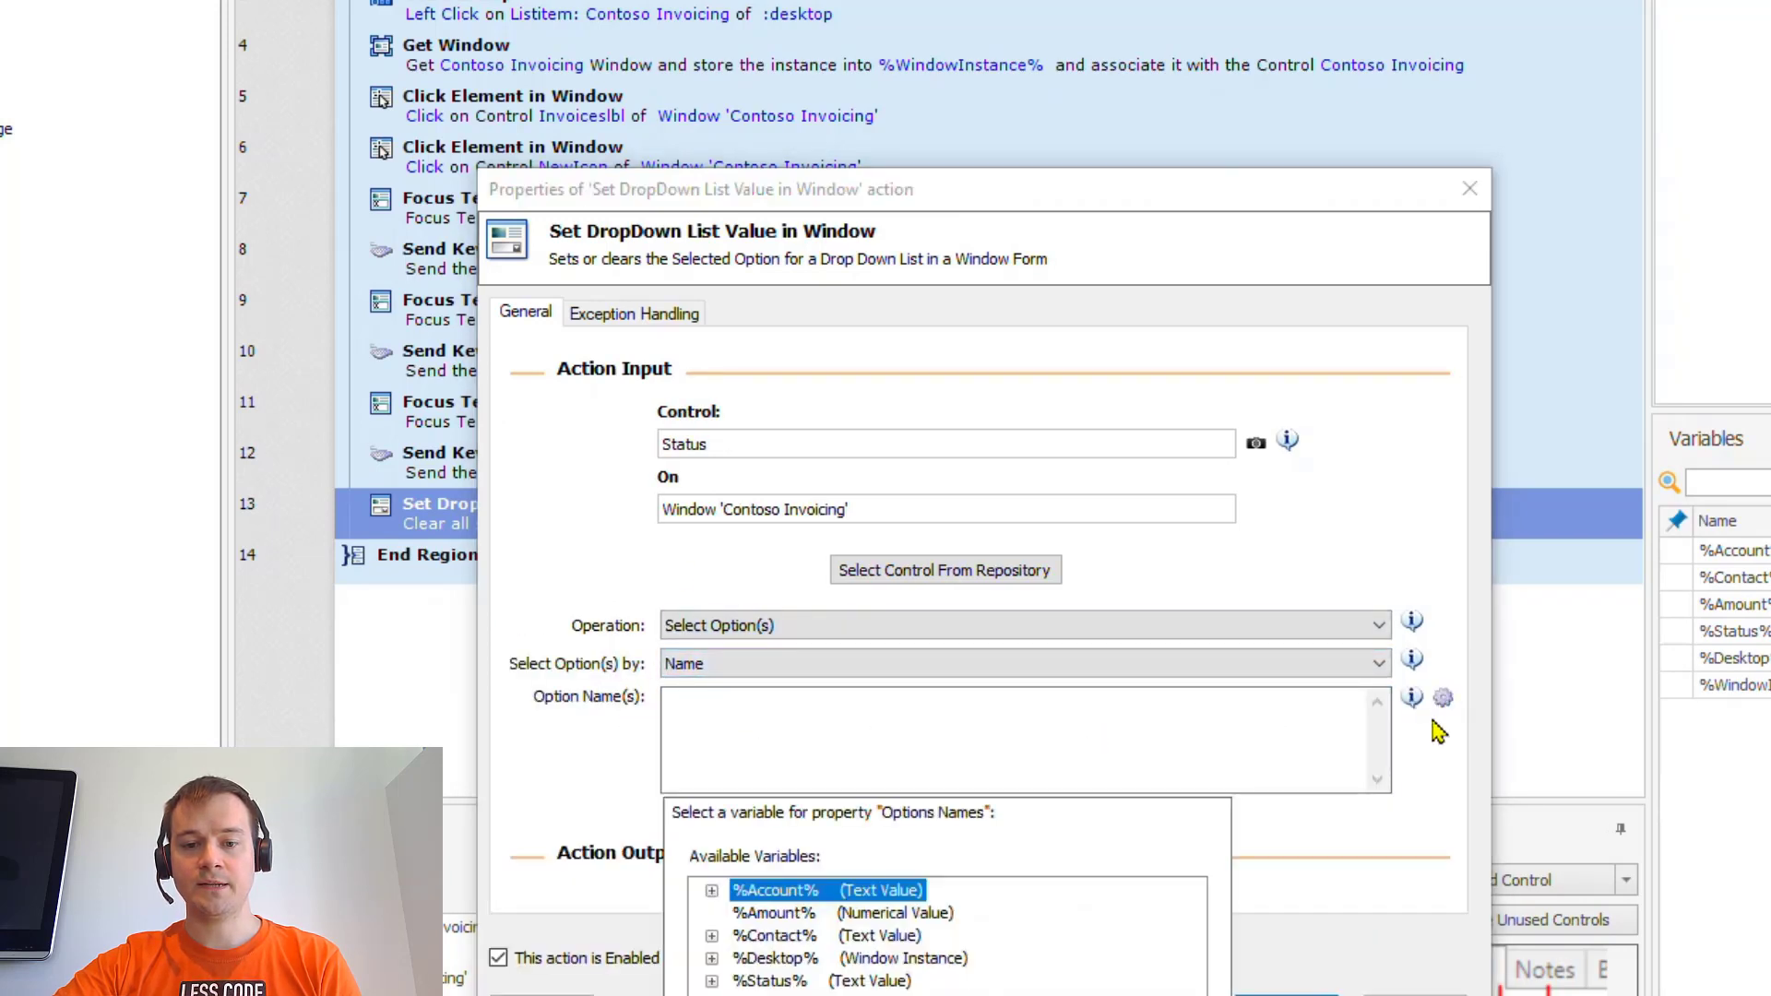
left_click(895, 982)
left_click(1043, 995)
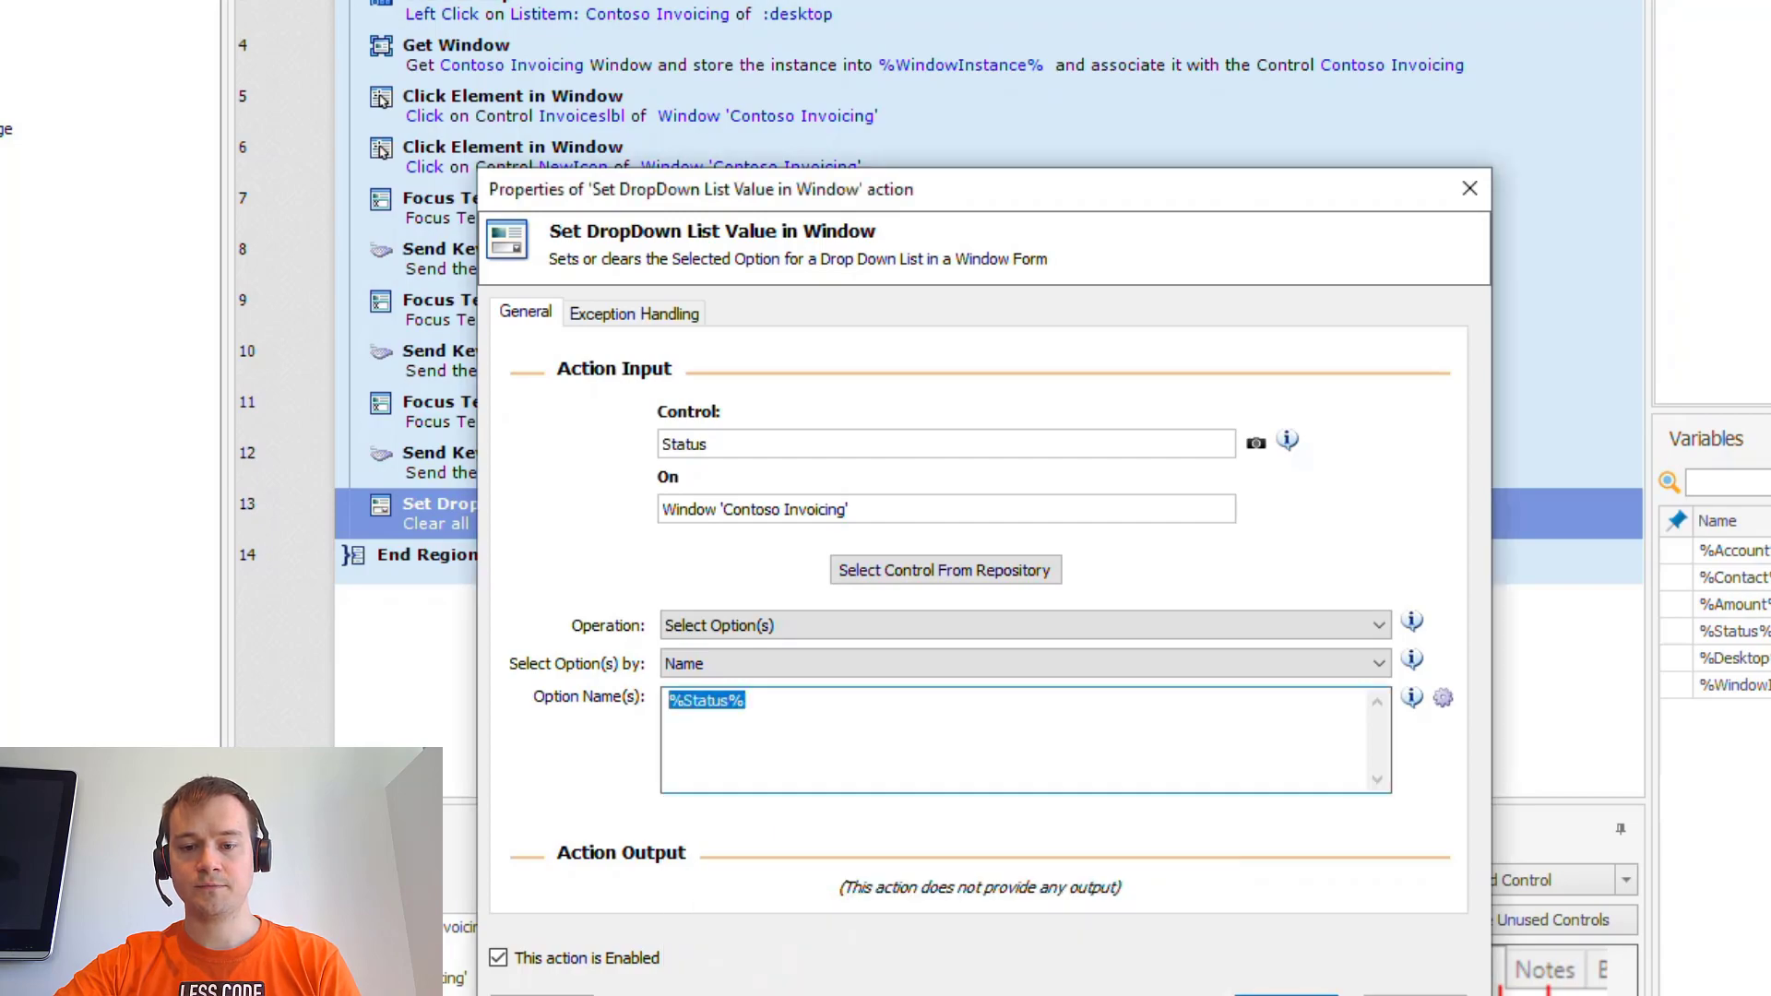
left_click(1284, 995)
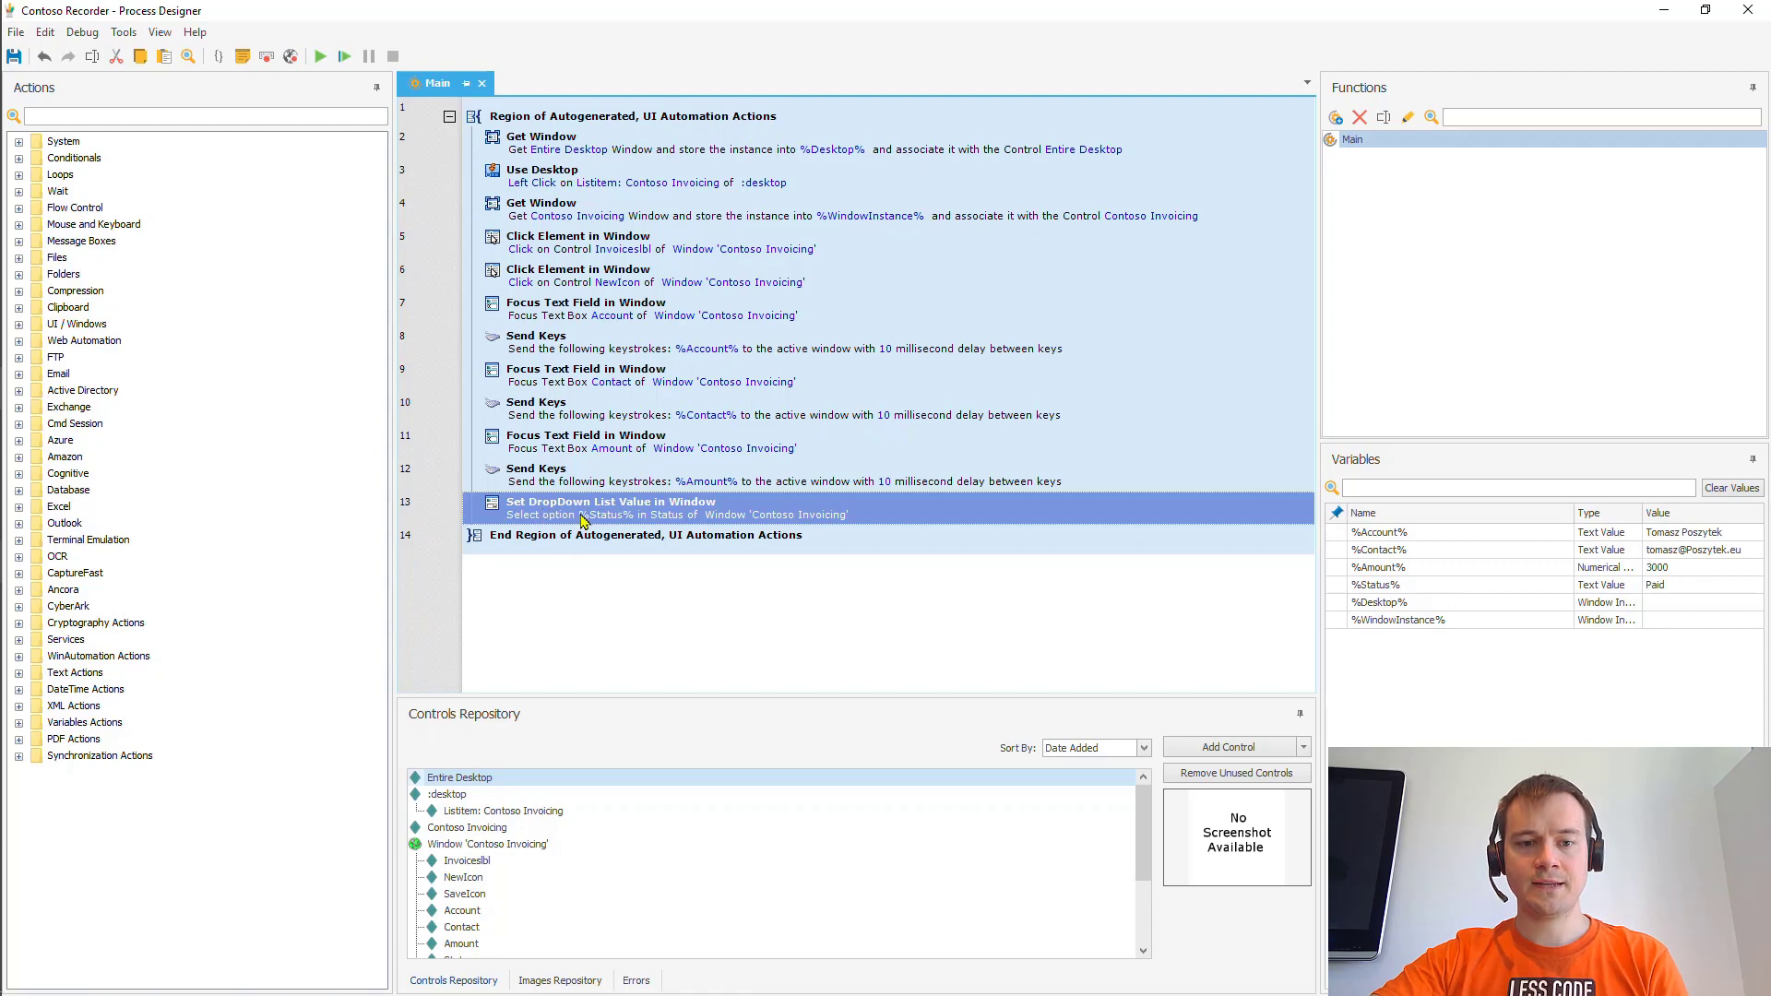
- Add a Get Details of Element in Window action as step 14
key("alt+Tab")
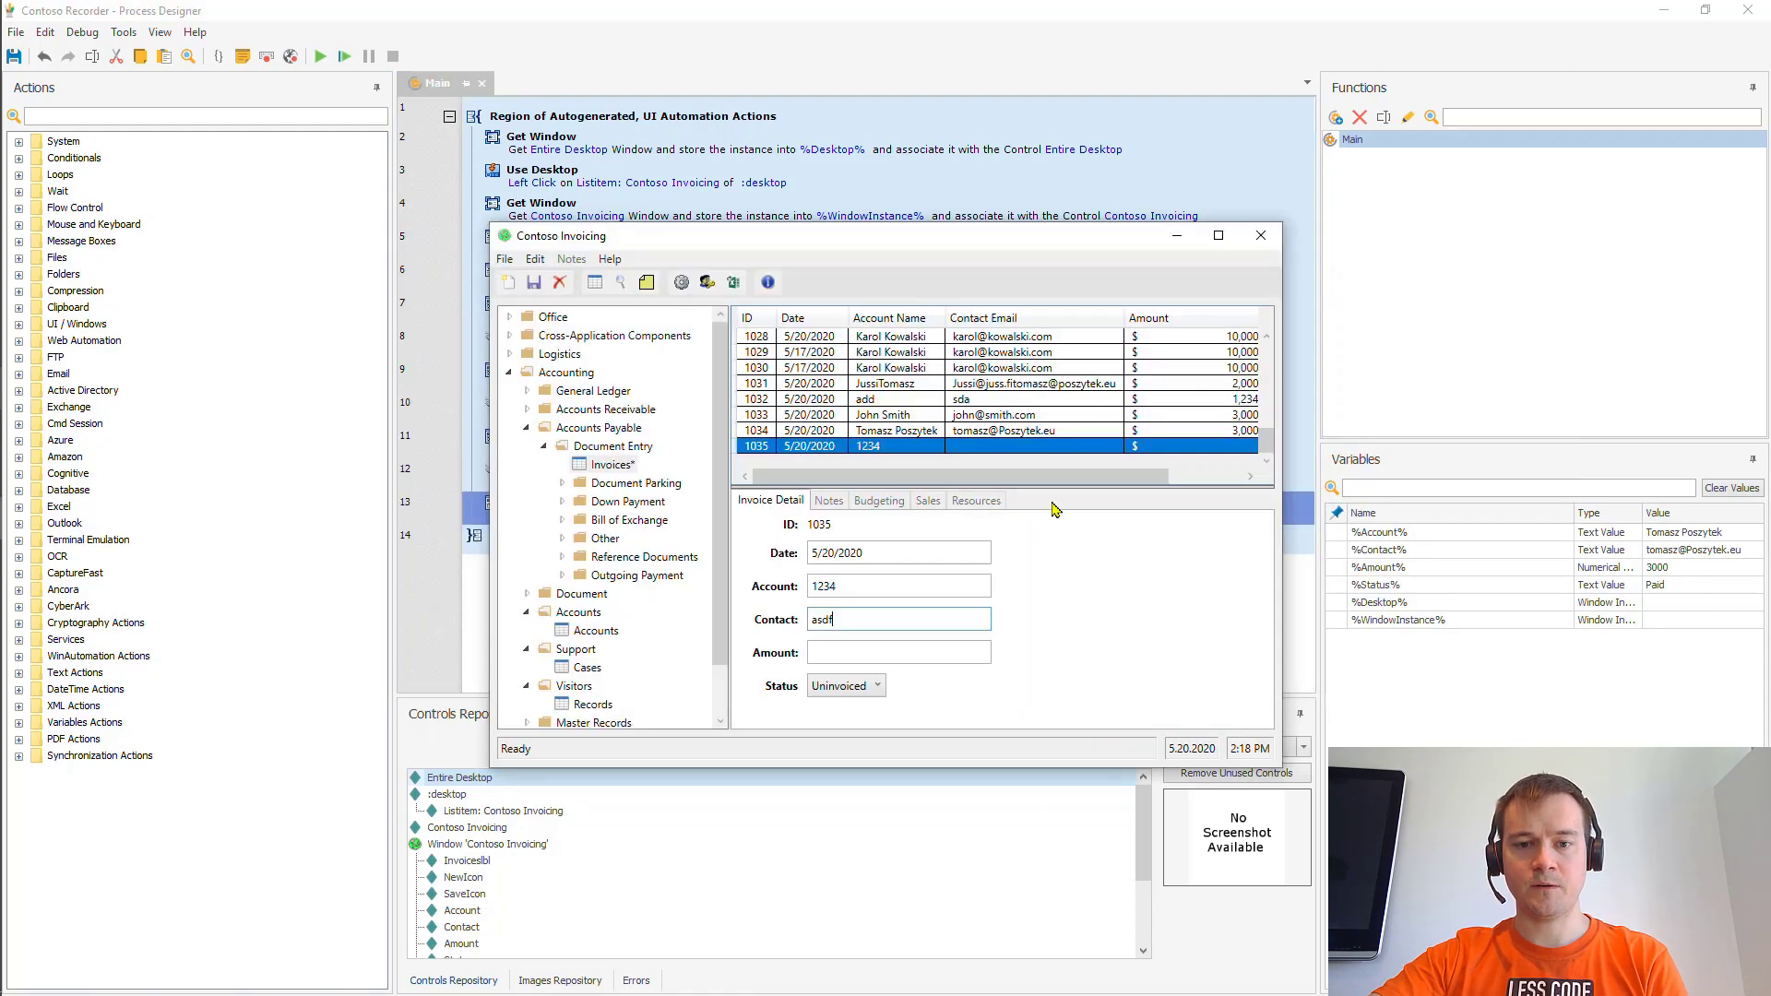
key("alt+Tab")
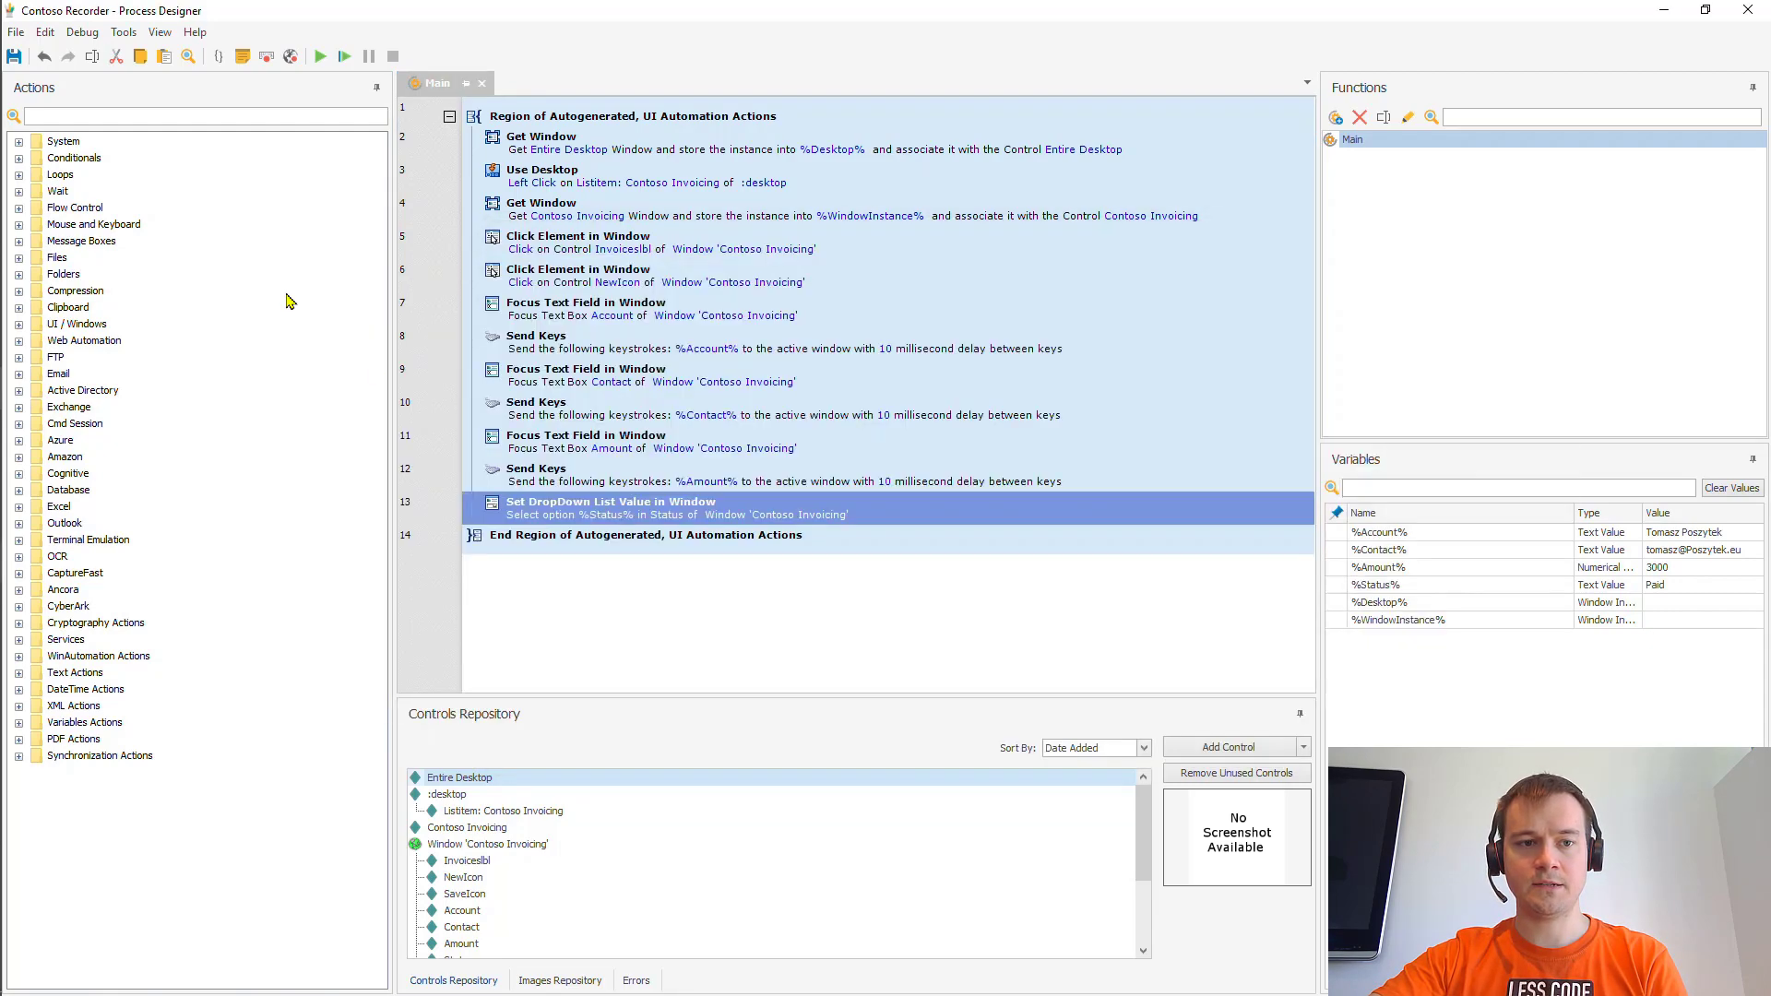
left_click(167, 118)
type("get det")
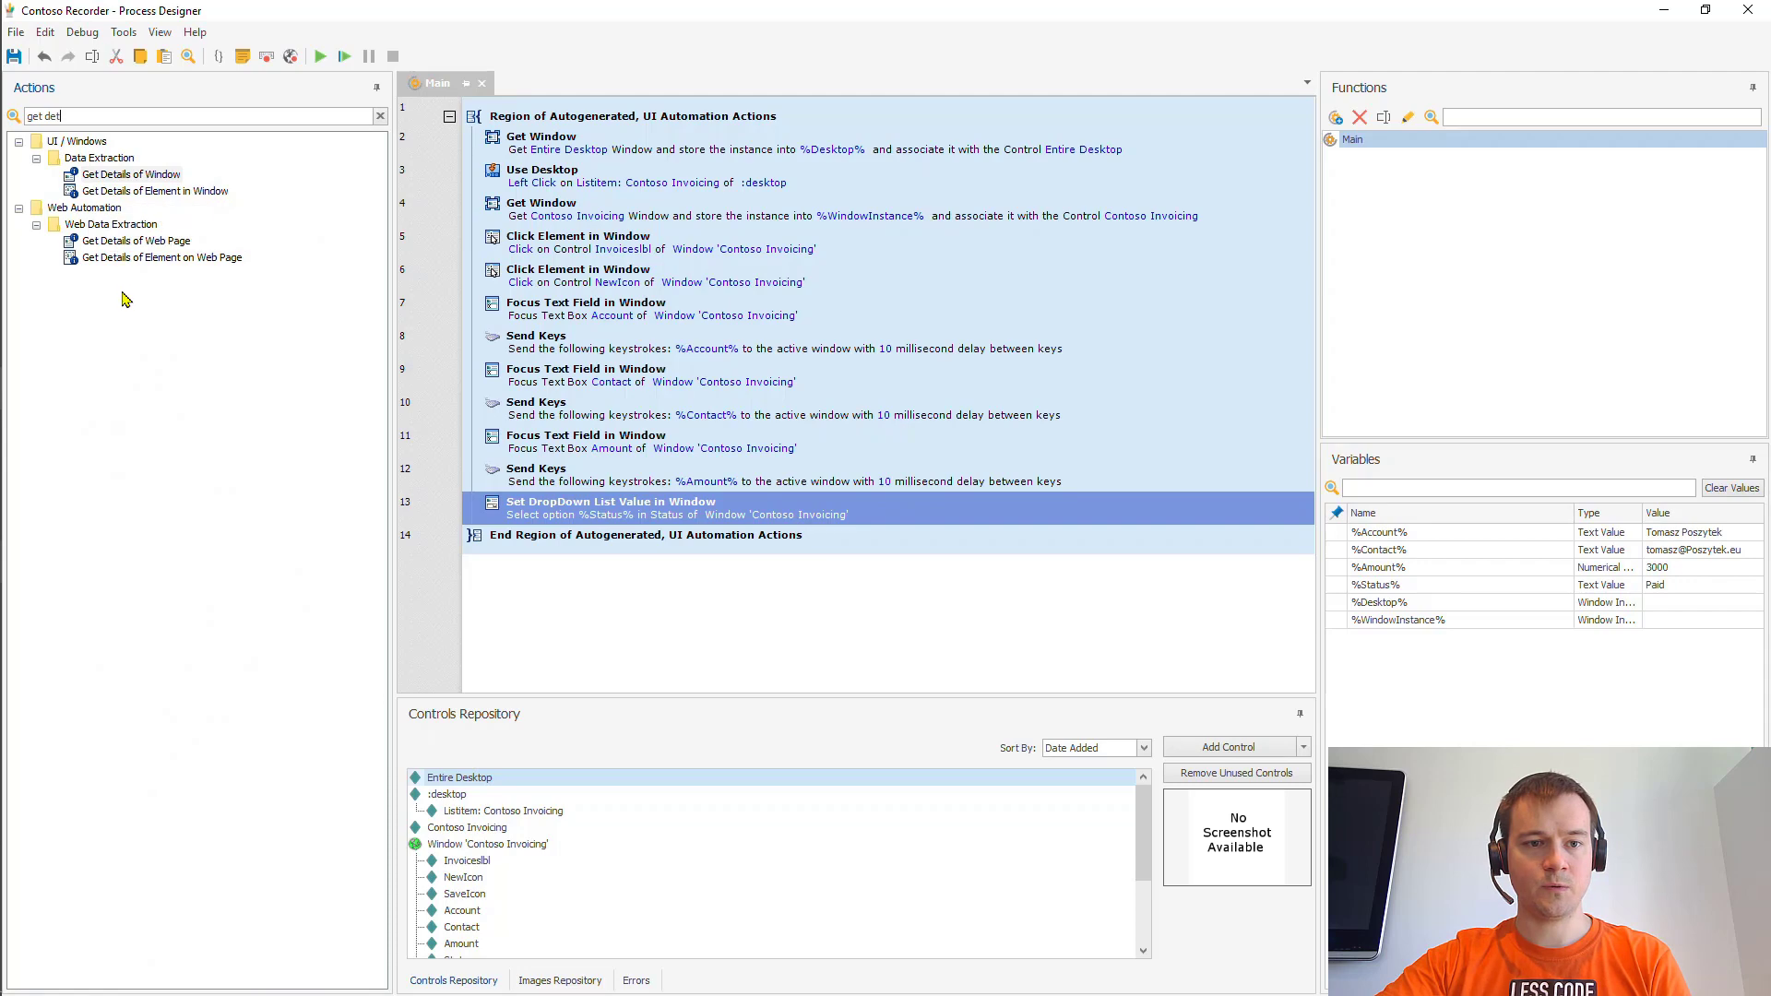
left_click_drag(171, 192, 636, 538)
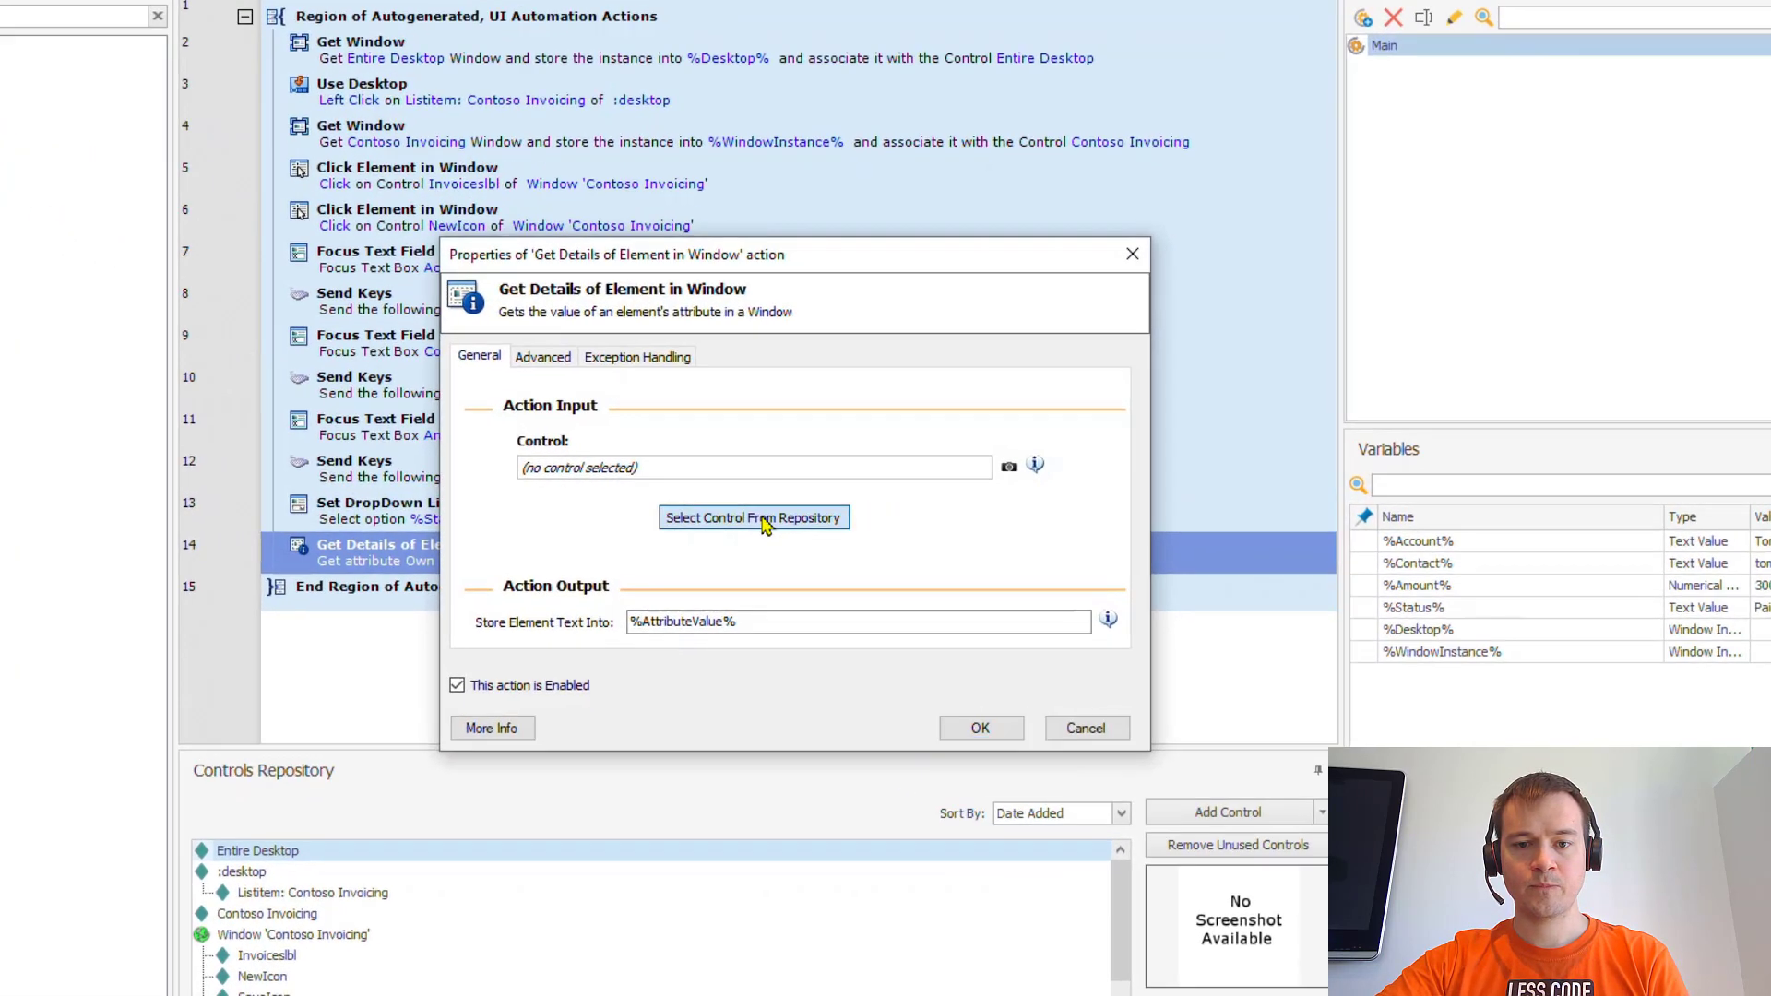
- Target the Number control and store its text in a new %InvoiceNumber% variable
left_click(860, 516)
scroll(792, 698, "down", 3)
scroll(788, 706, "up", 2)
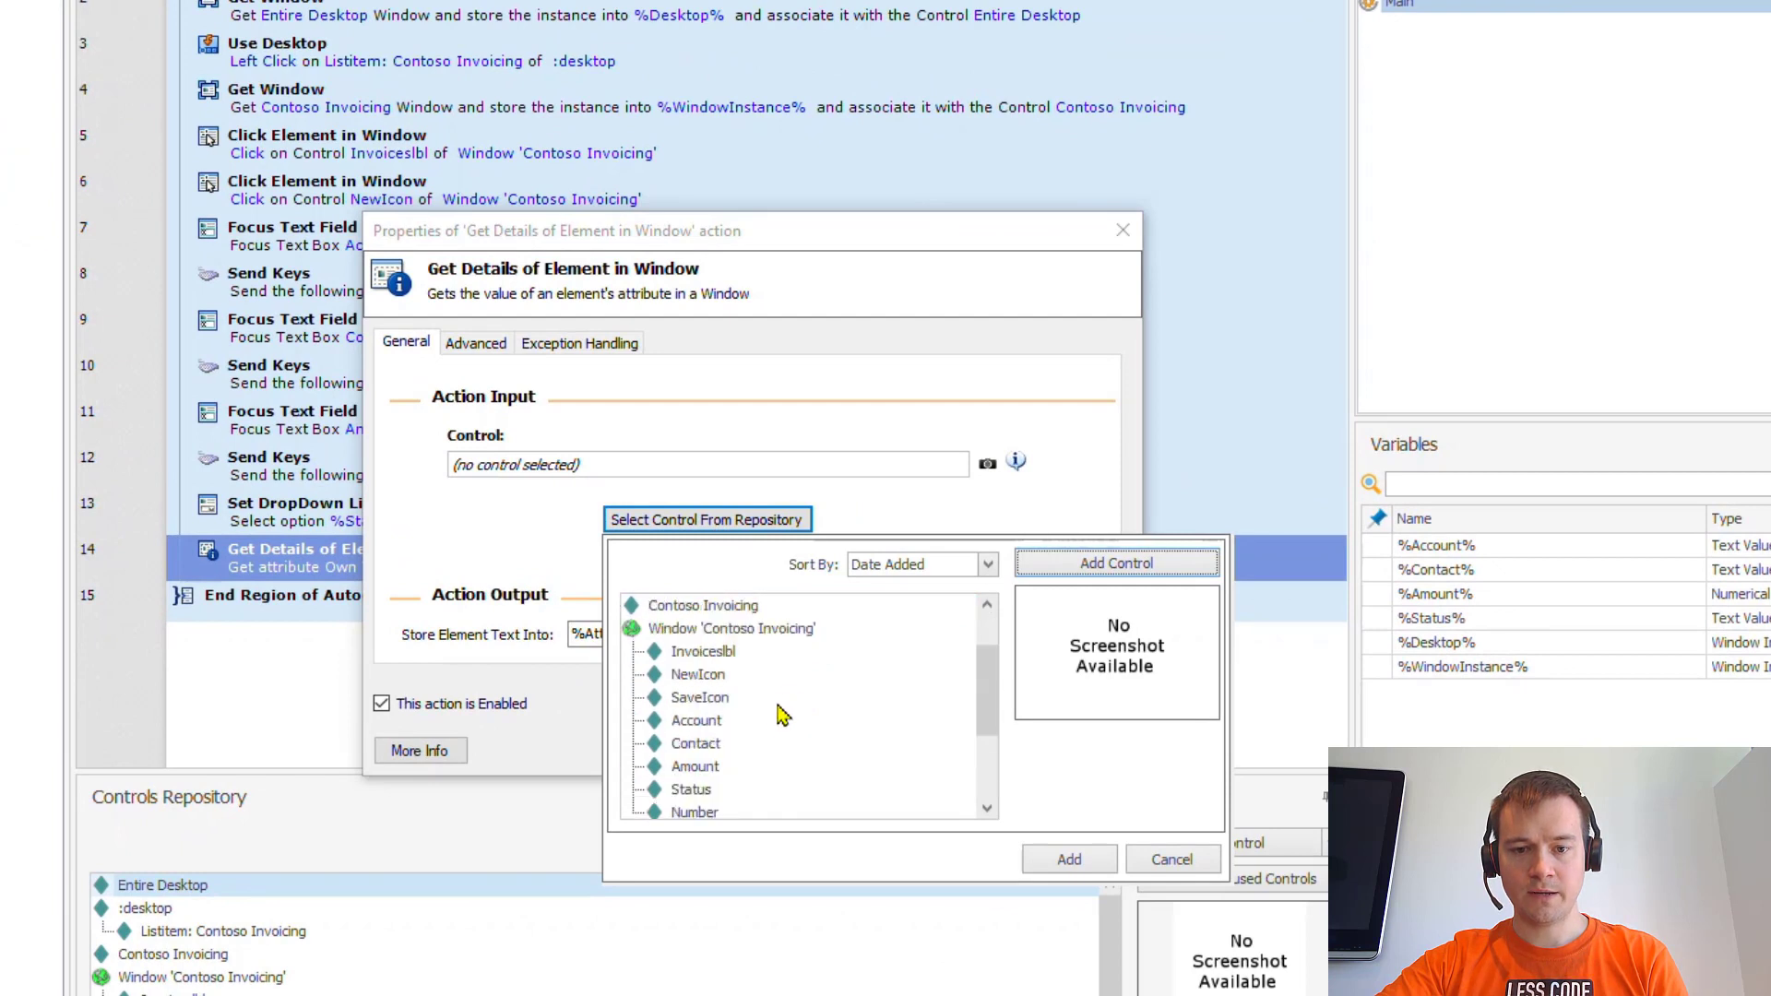
left_click(726, 813)
left_click(1070, 865)
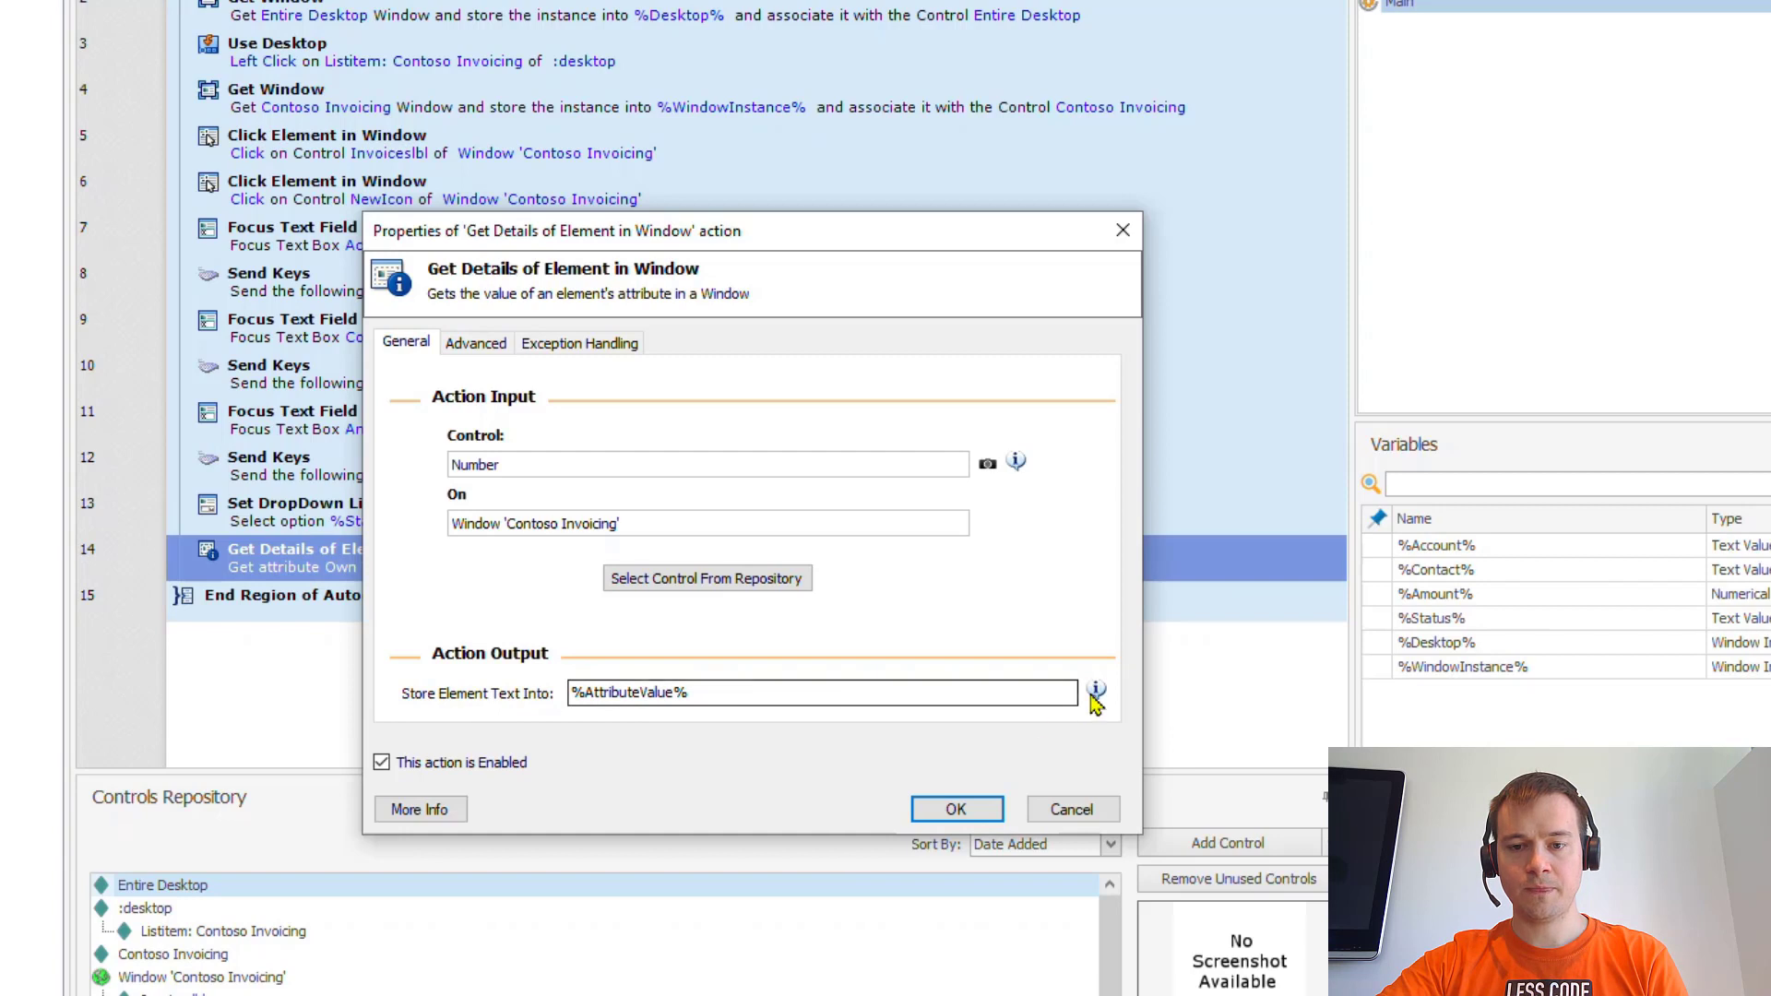
double_click(806, 704)
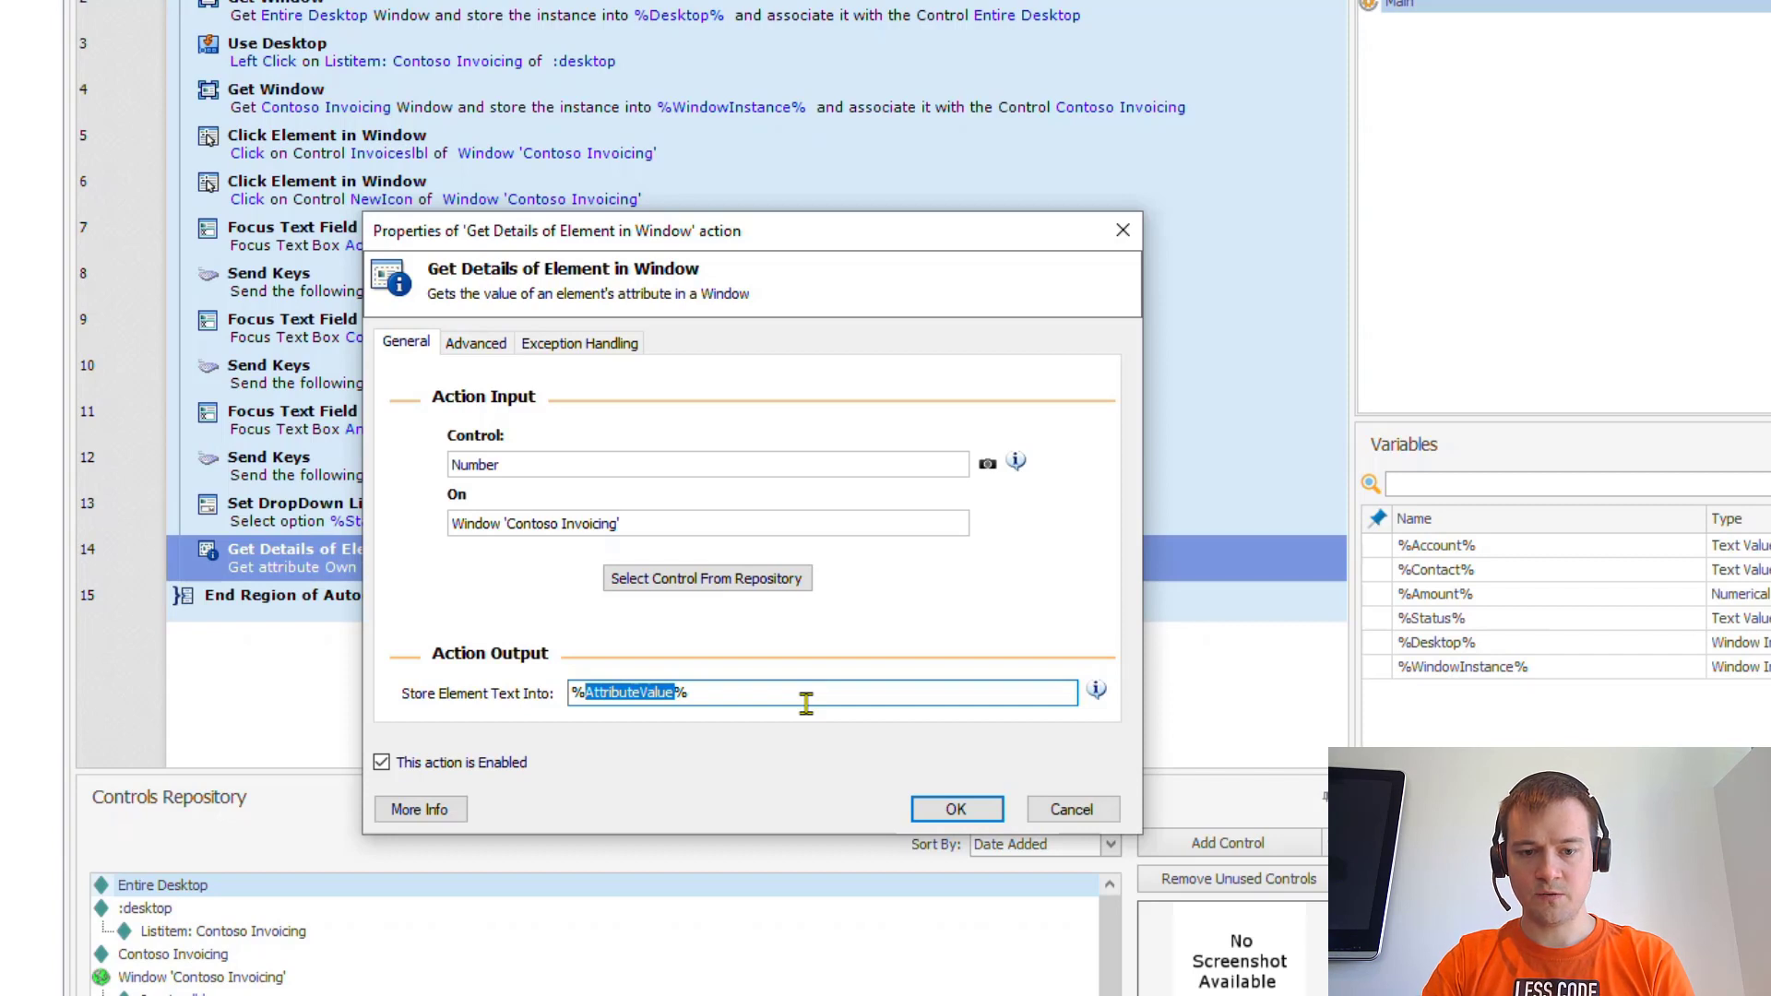
type("InvoiceNumber%")
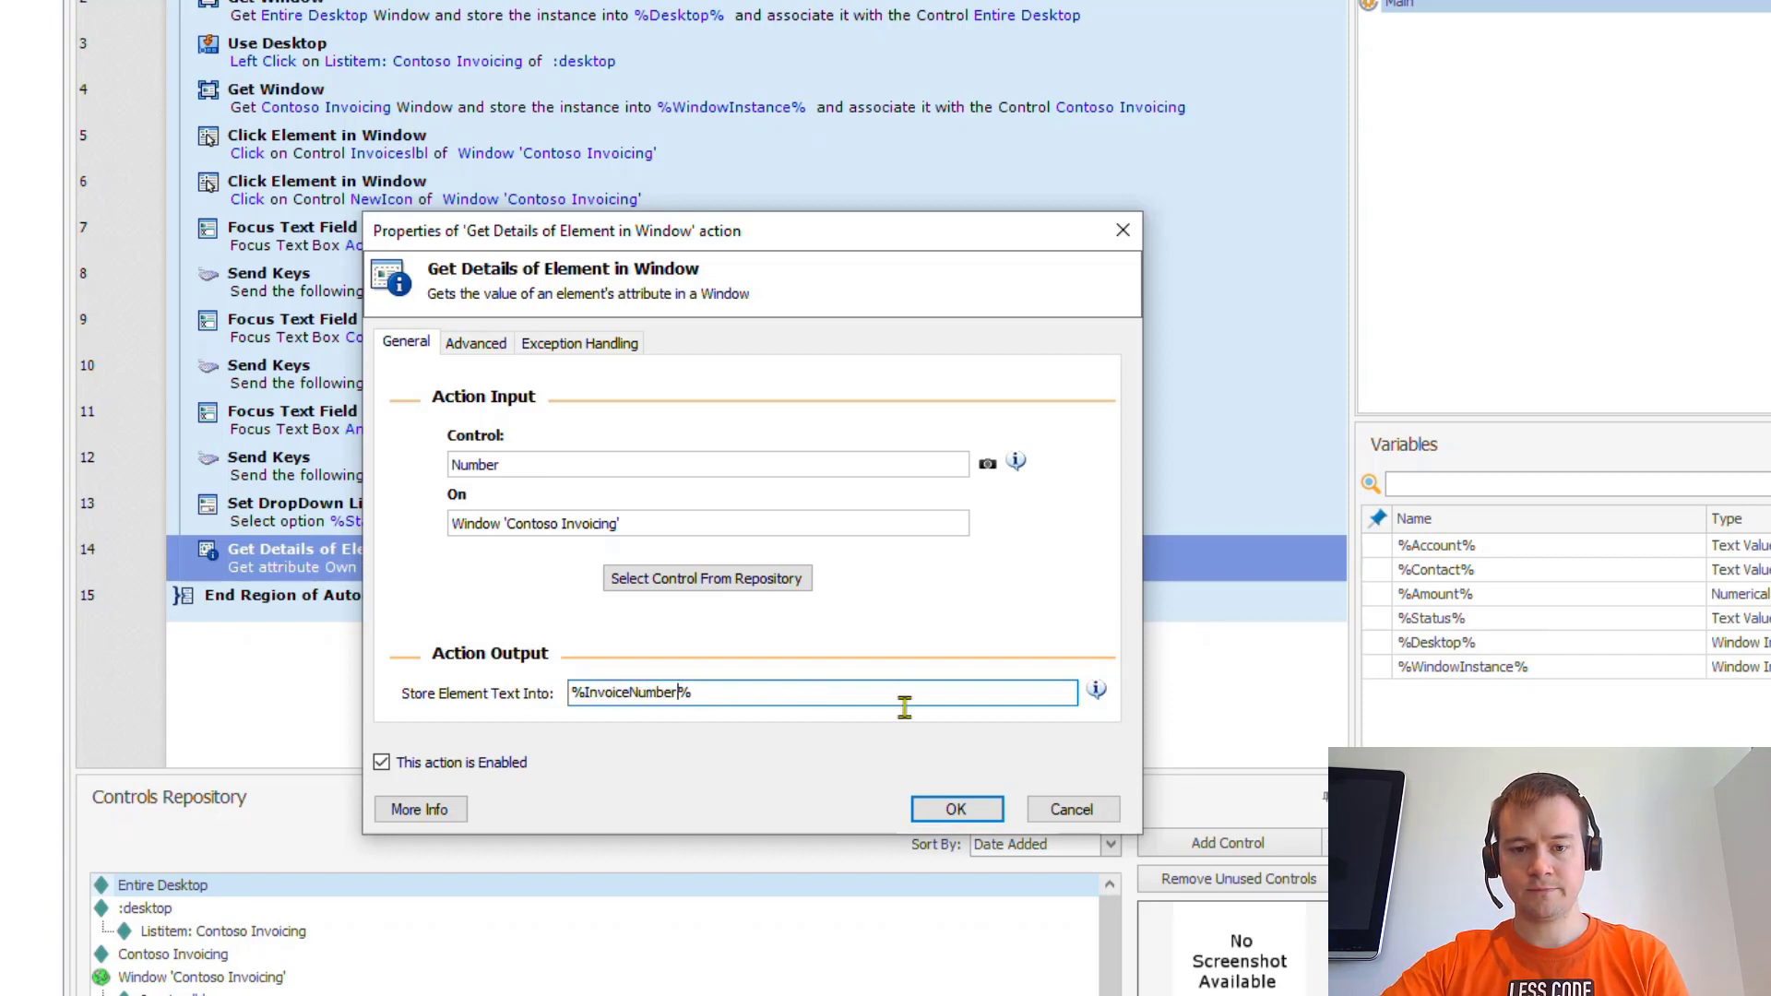
left_click(956, 810)
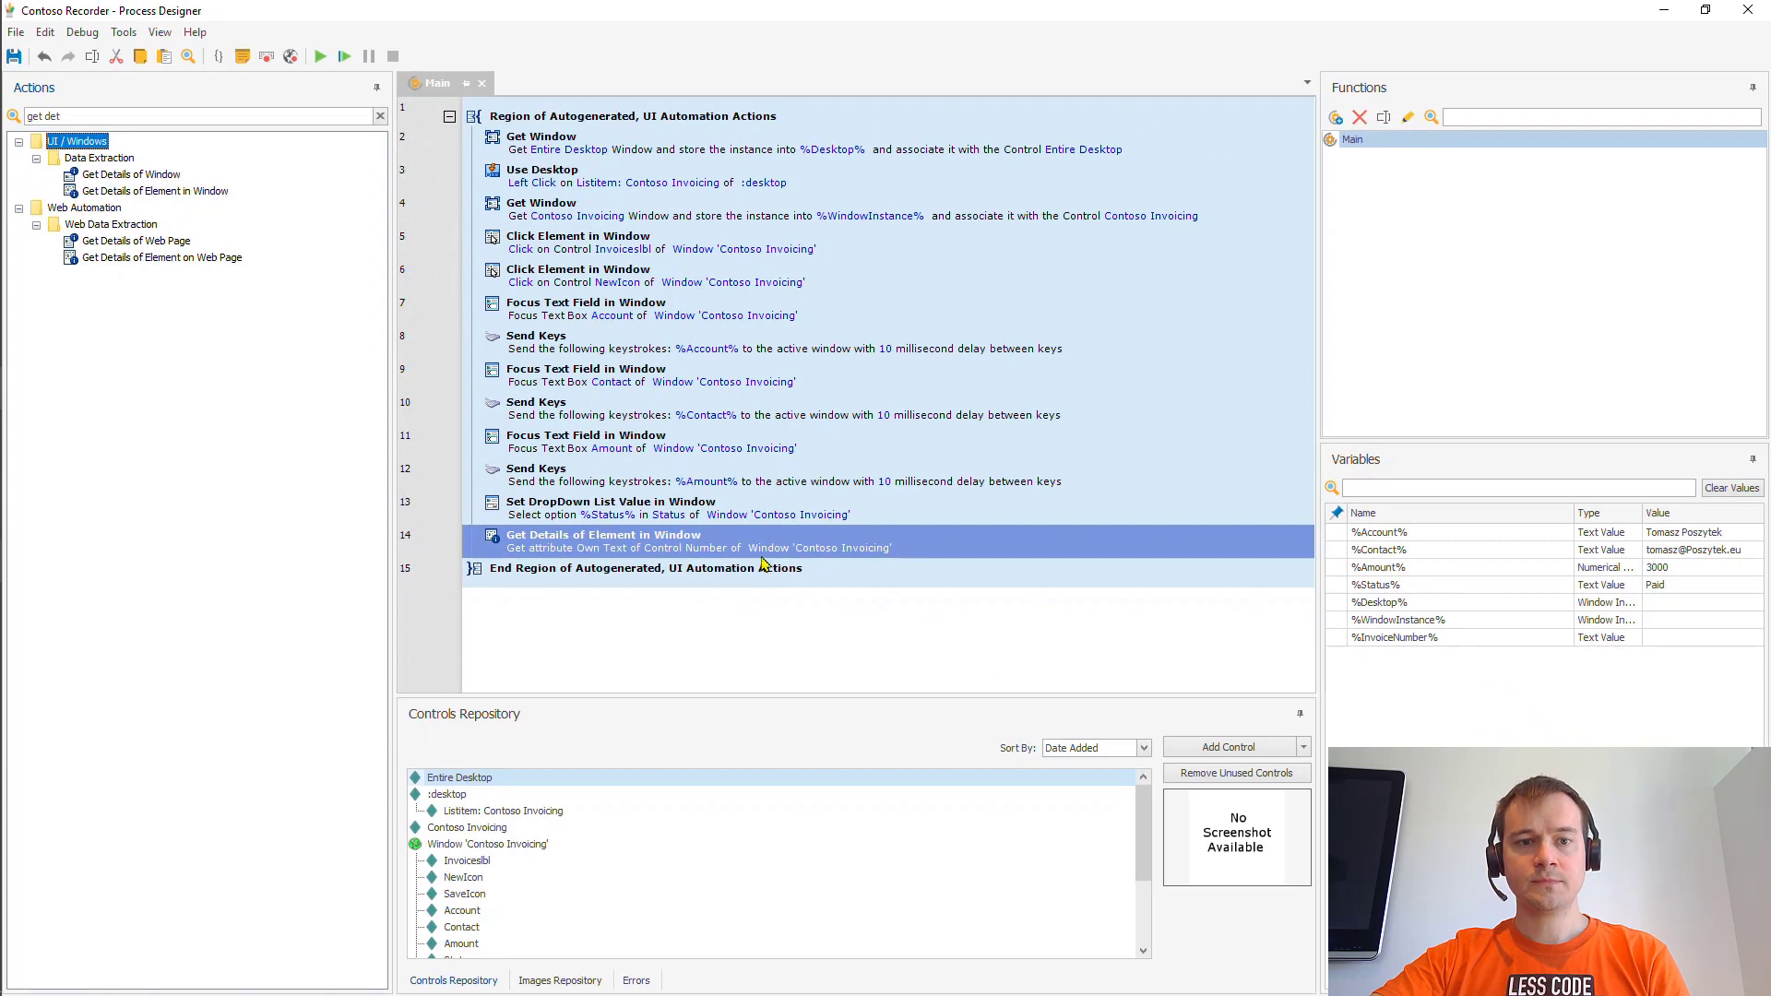
- Close the Contoso Invoicing app and add a Close Window action after the Get Details step
key("alt+Tab")
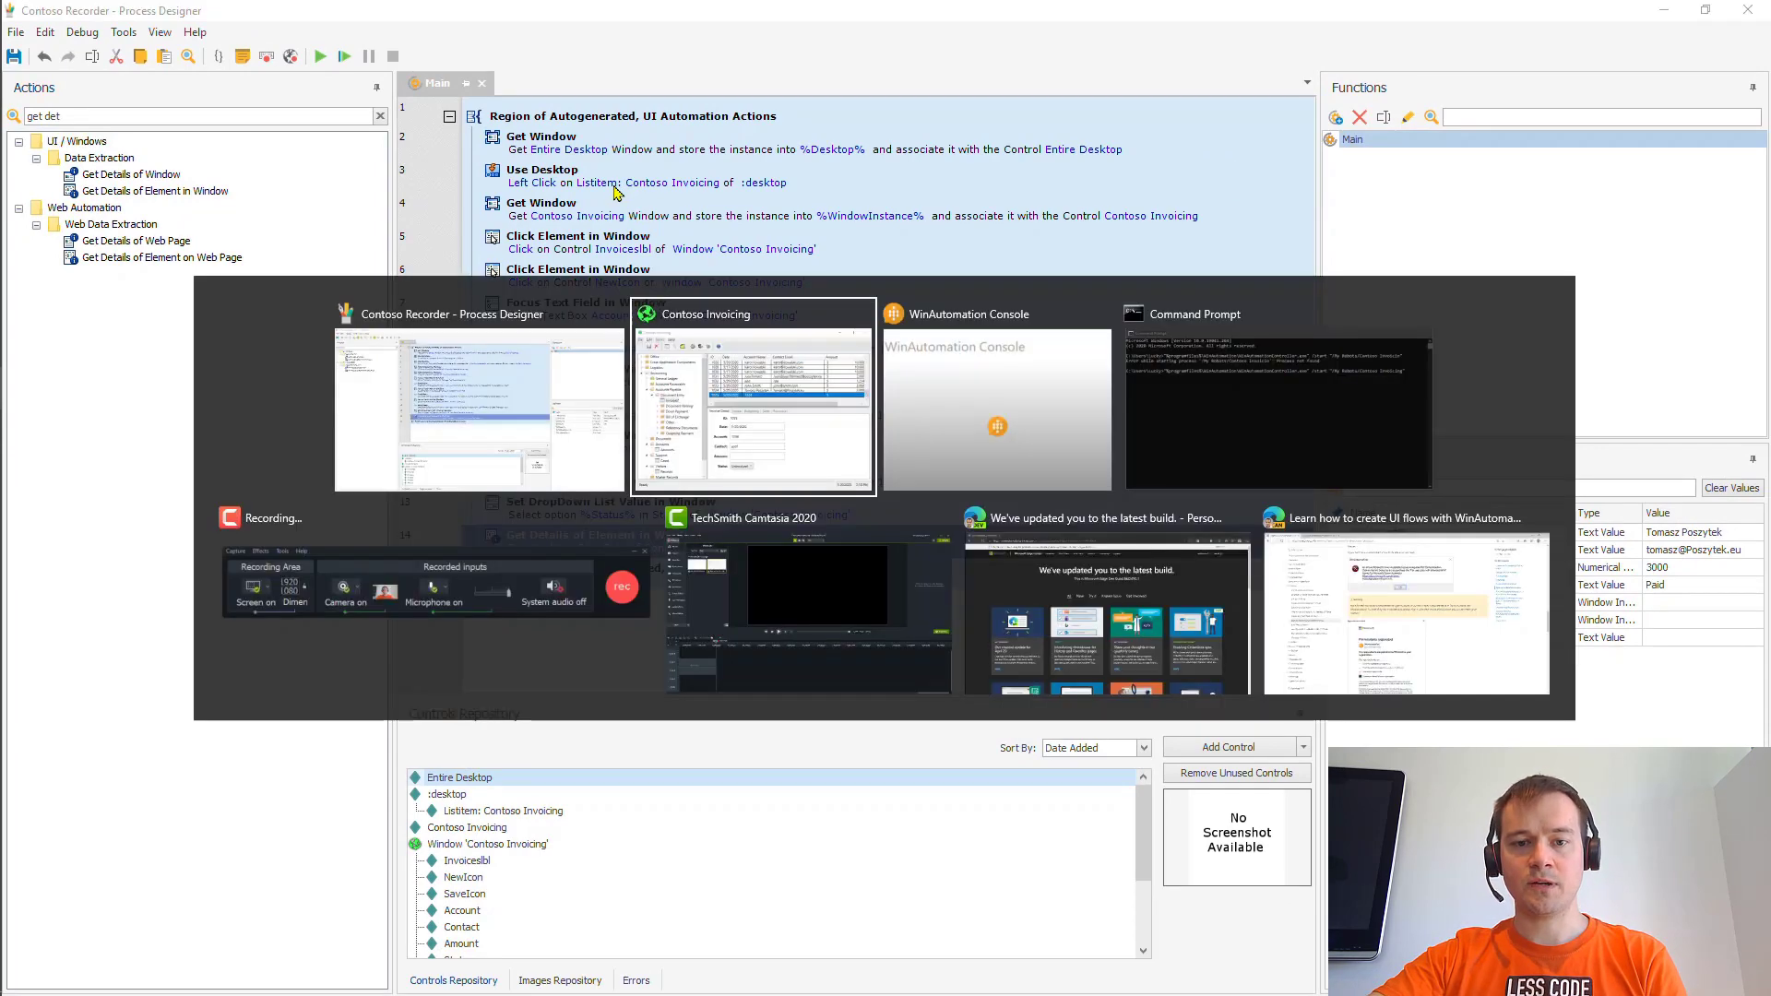
left_click(1262, 235)
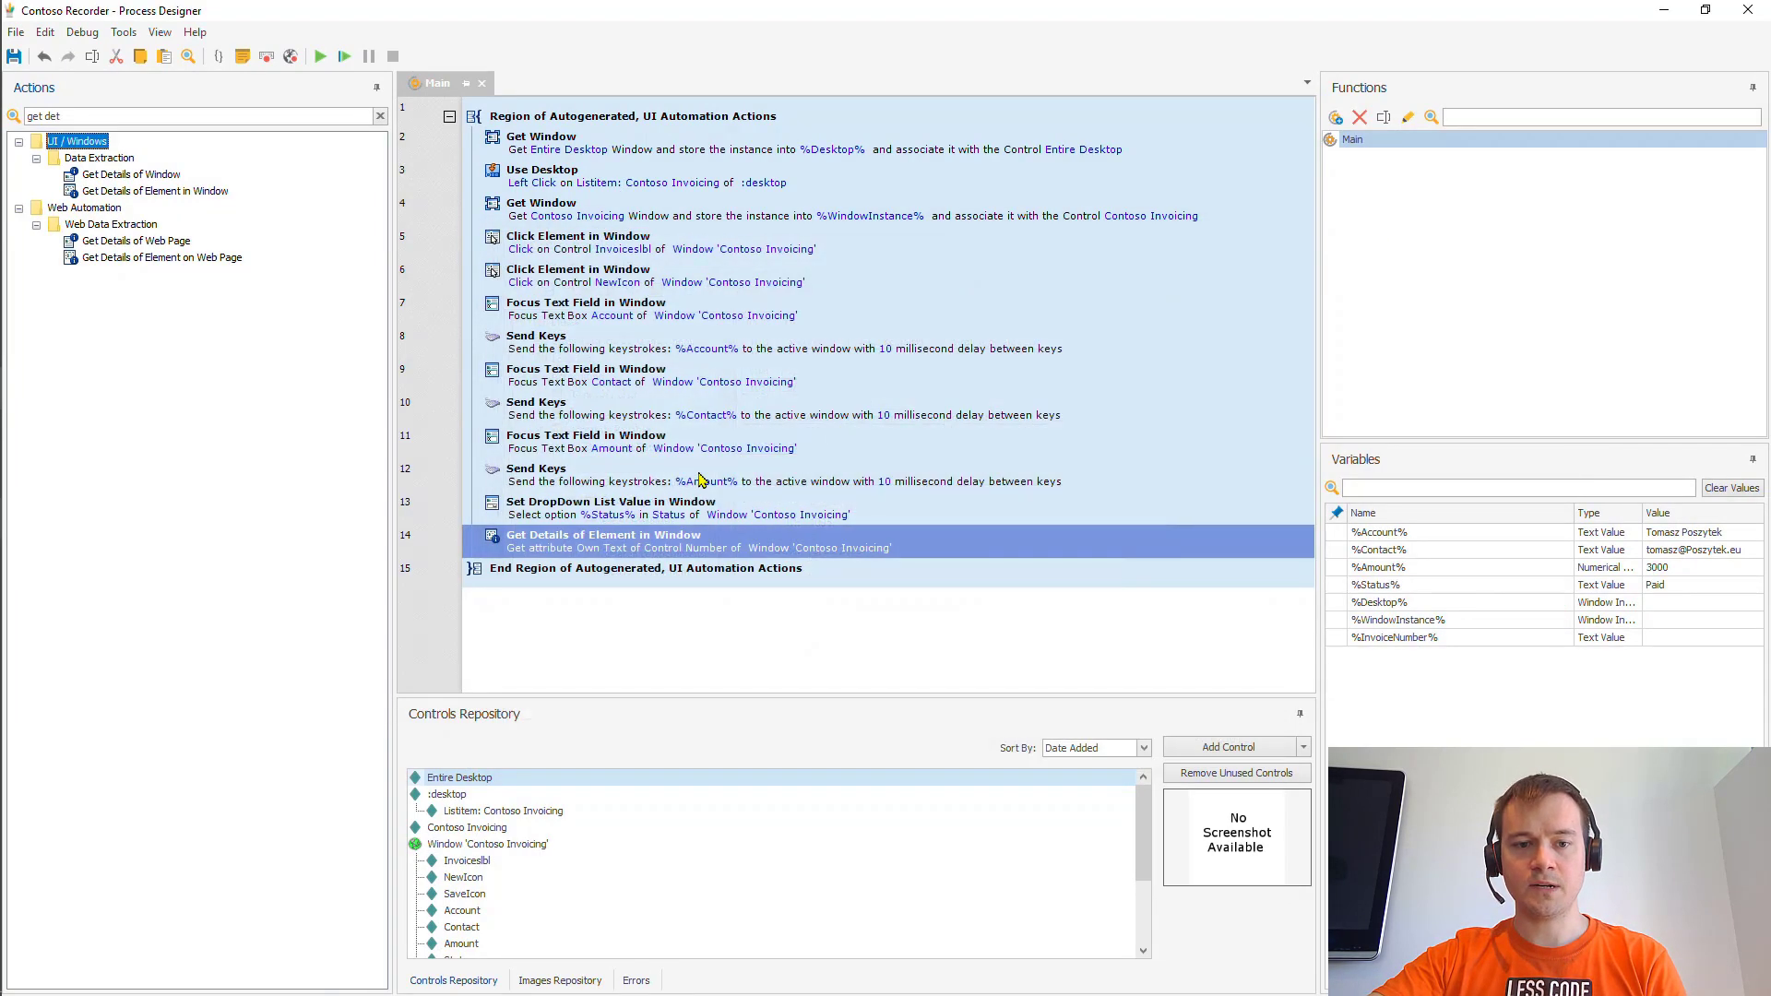
left_click(143, 116)
key("ctrl+a")
type("close")
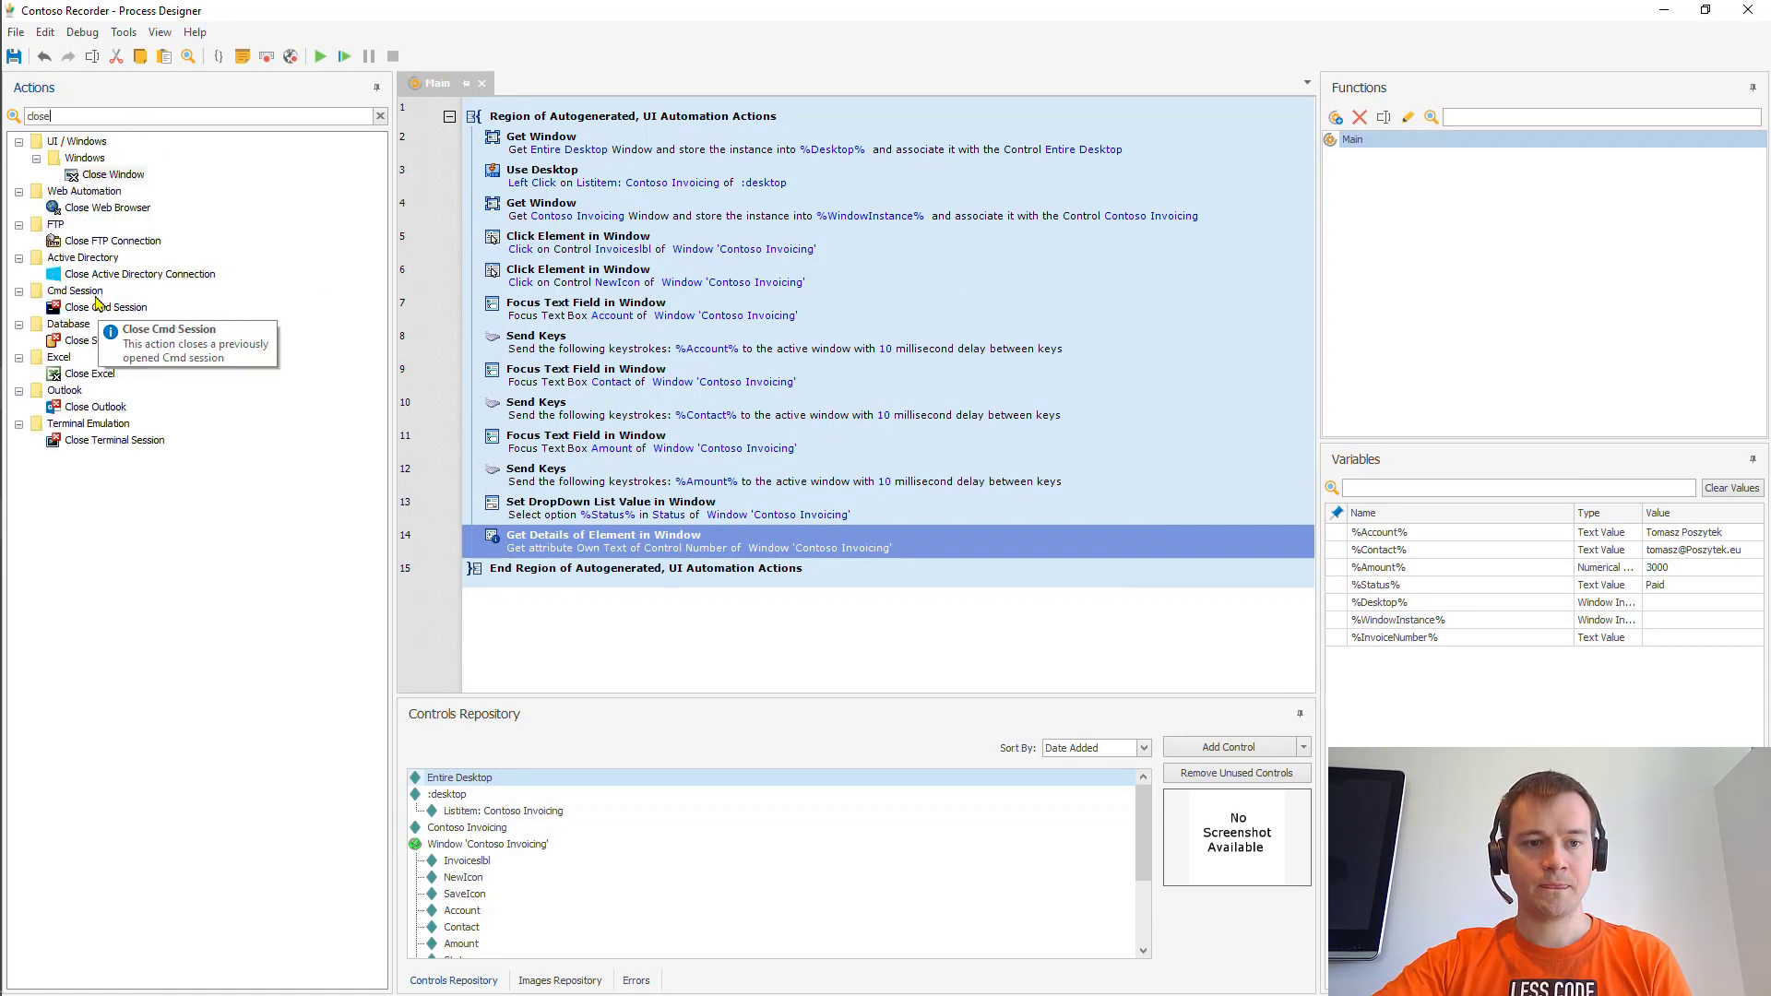
left_click_drag(113, 174, 549, 560)
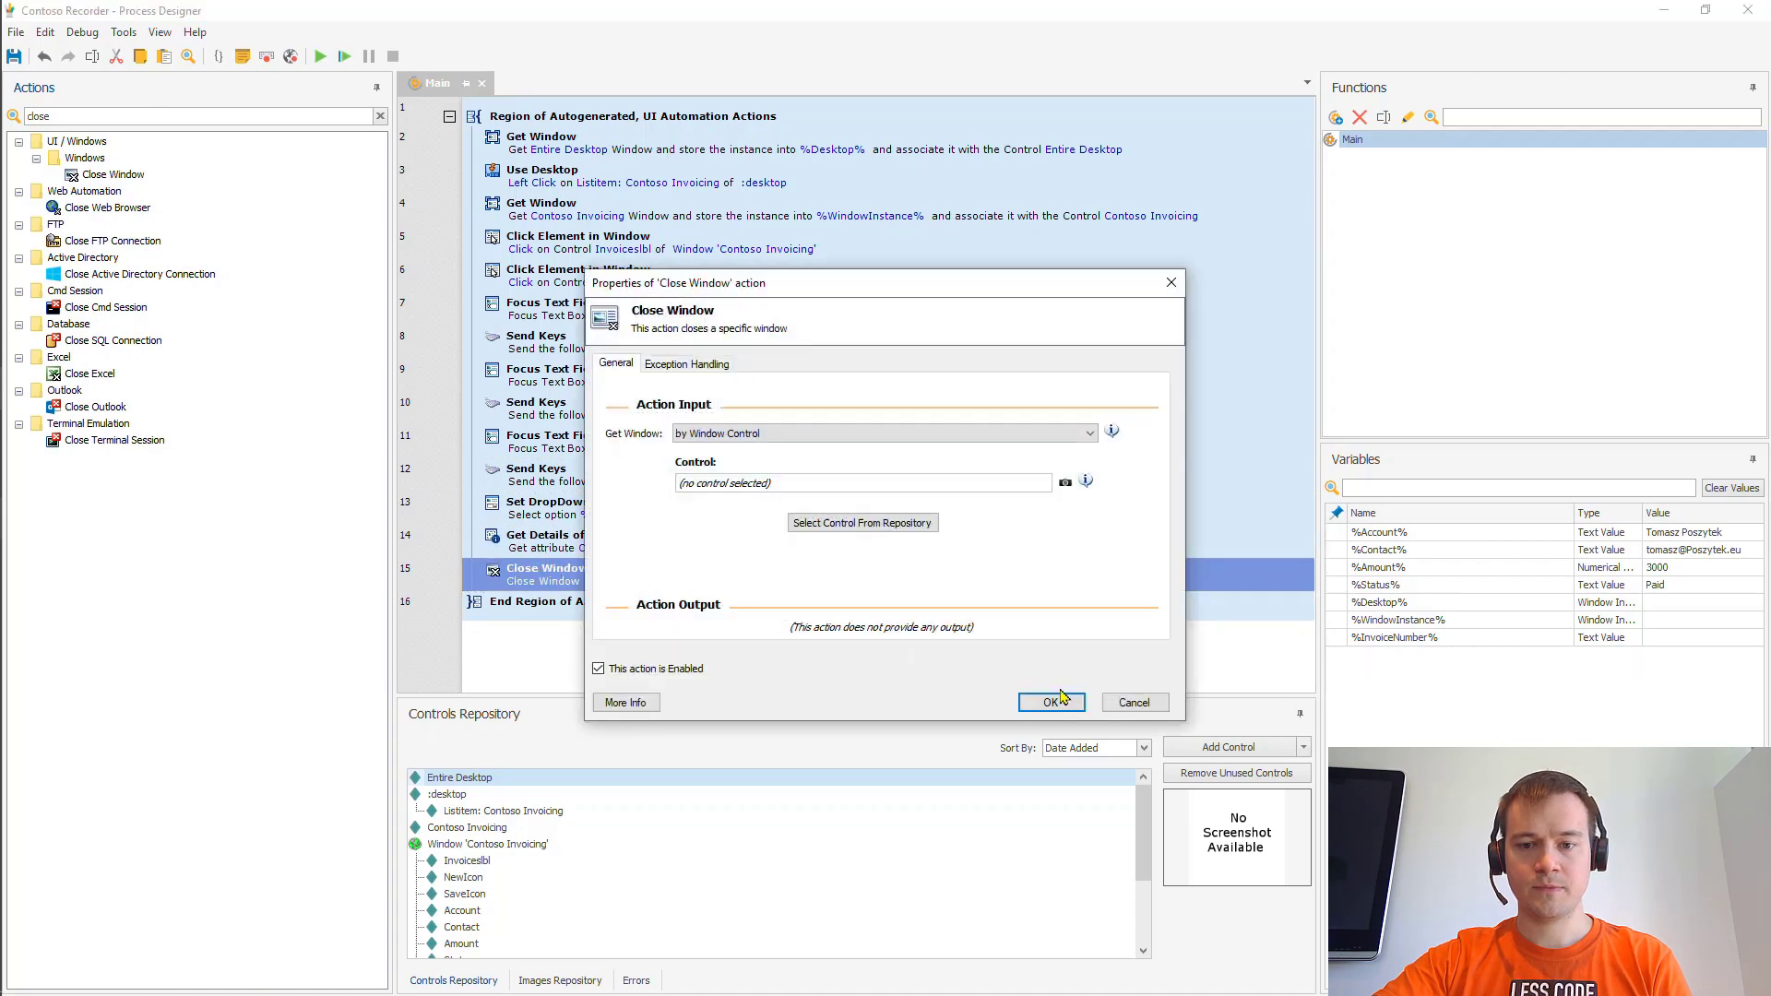
- Point the Close Window step at the Contoso Invoicing window from the repository
left_click(831, 523)
left_click(898, 654)
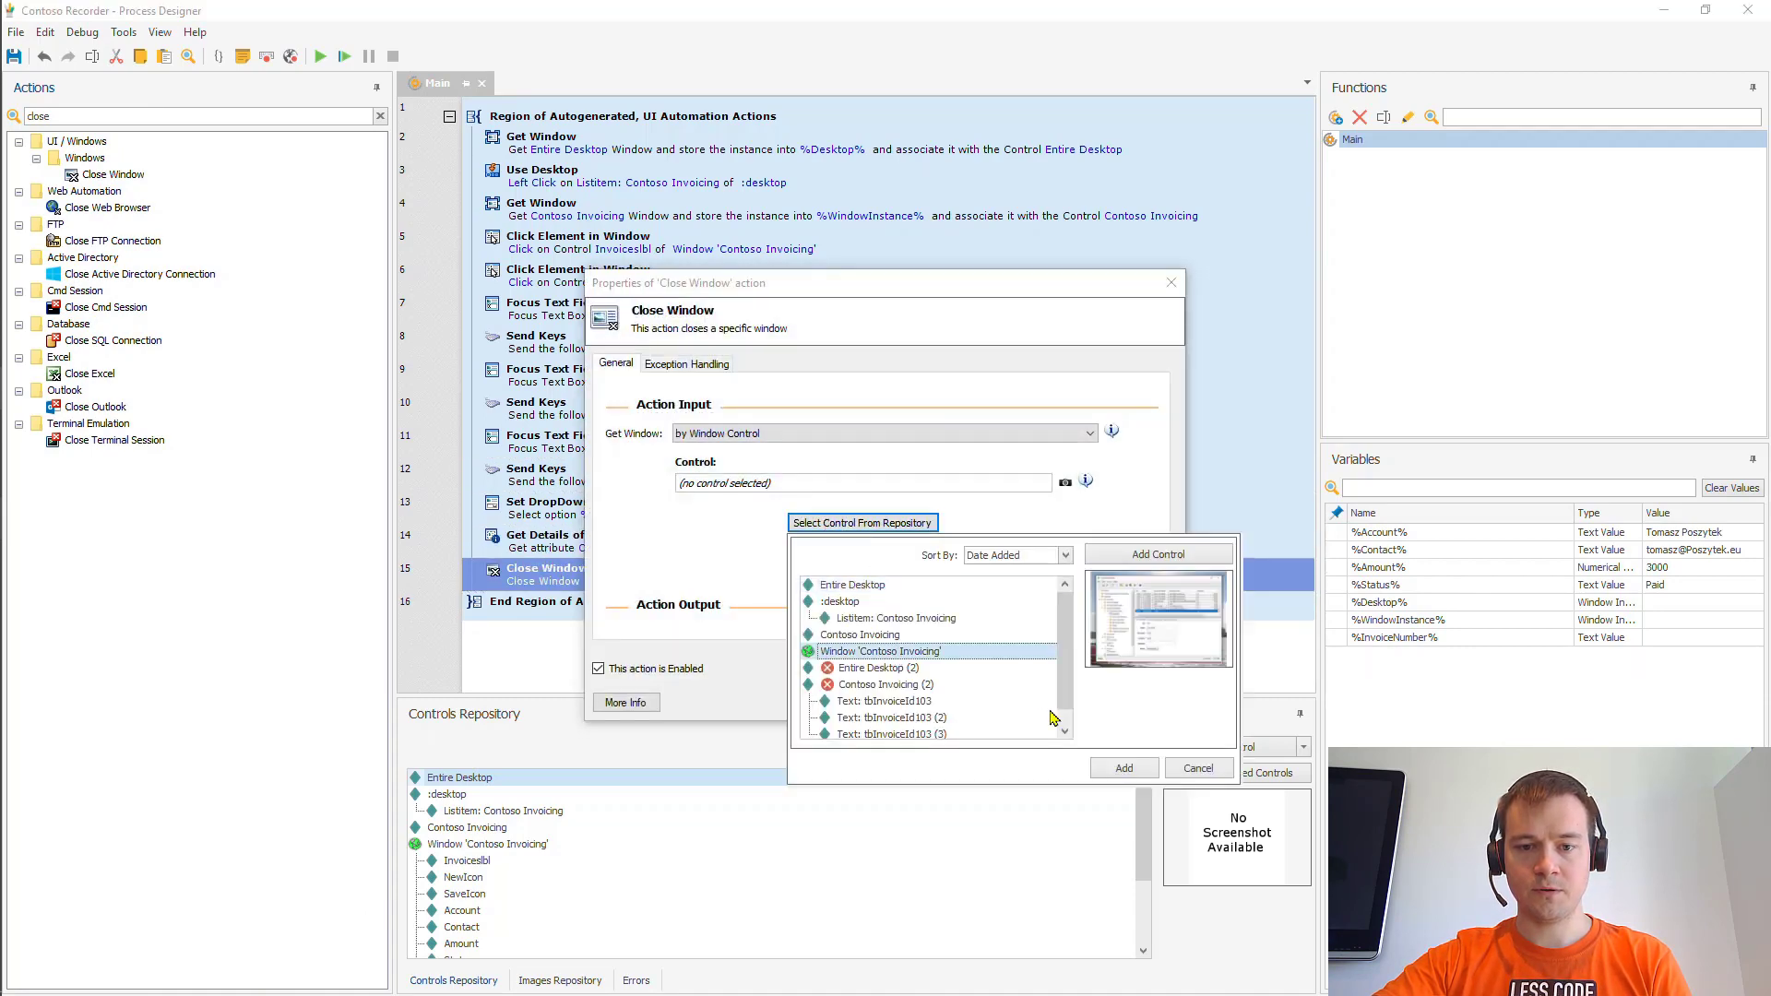
left_click(1125, 771)
left_click(1040, 702)
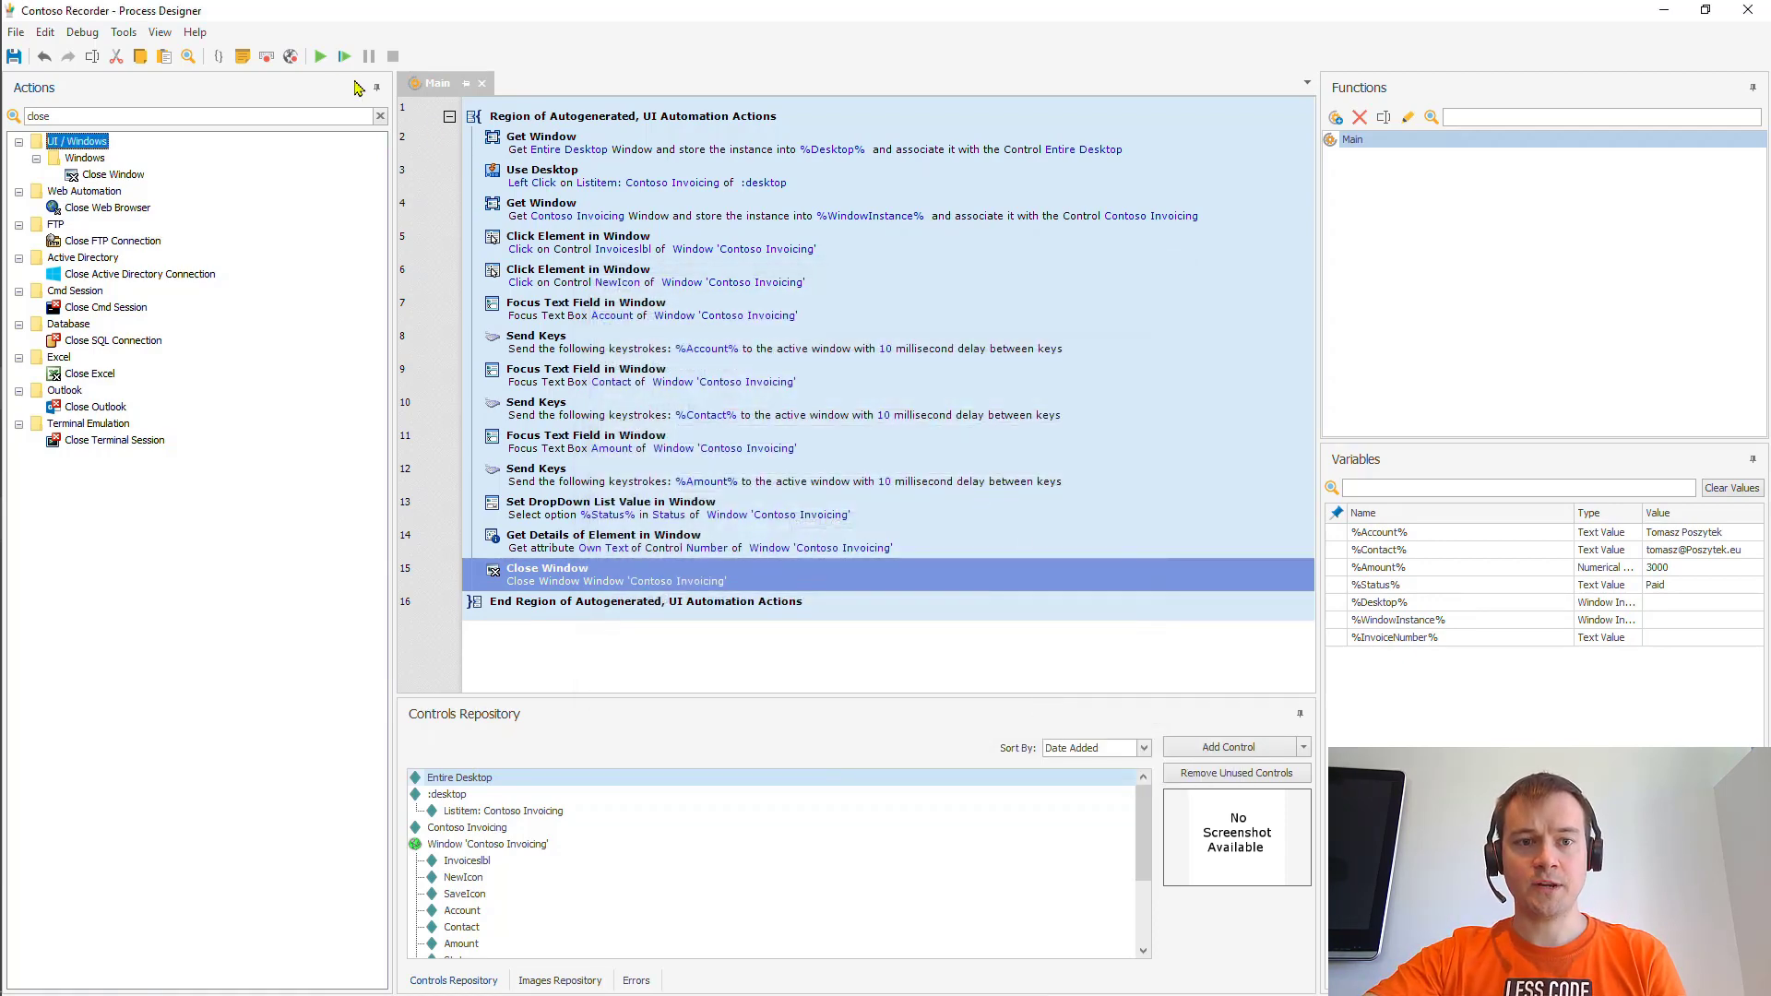
- Run the process and verify %InvoiceNumber% holds 1035 in the Variables pane
left_click(318, 64)
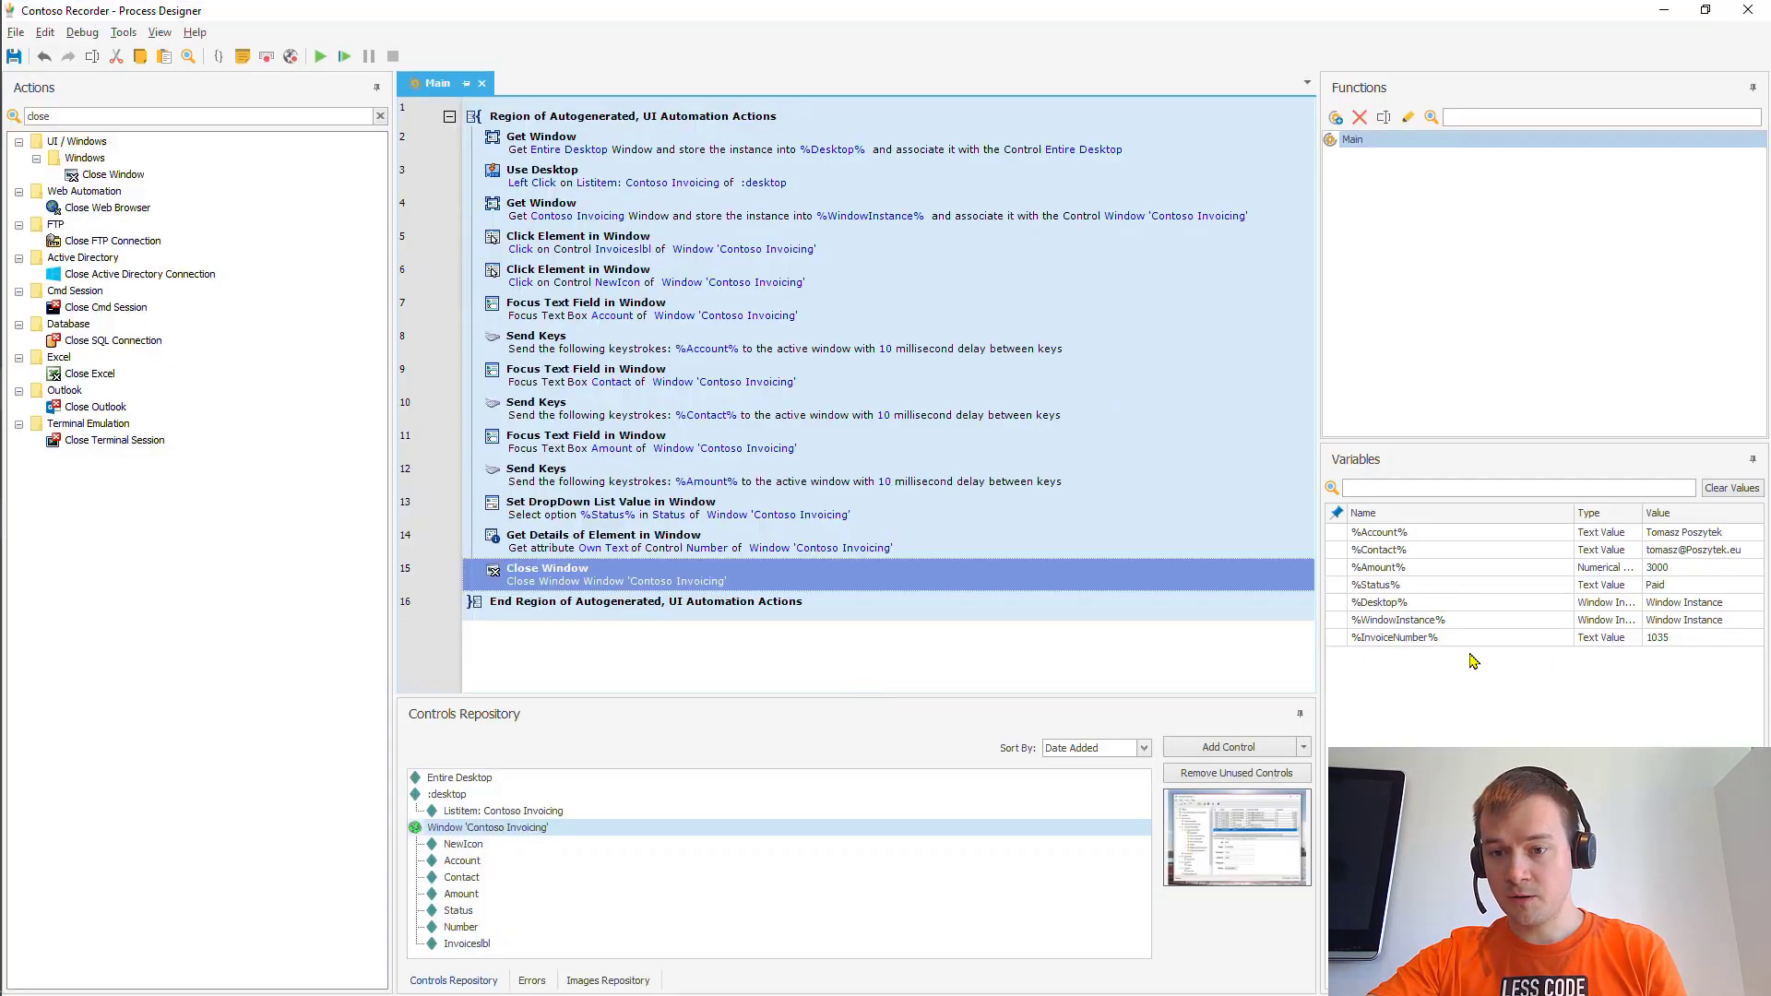
left_click(1676, 640)
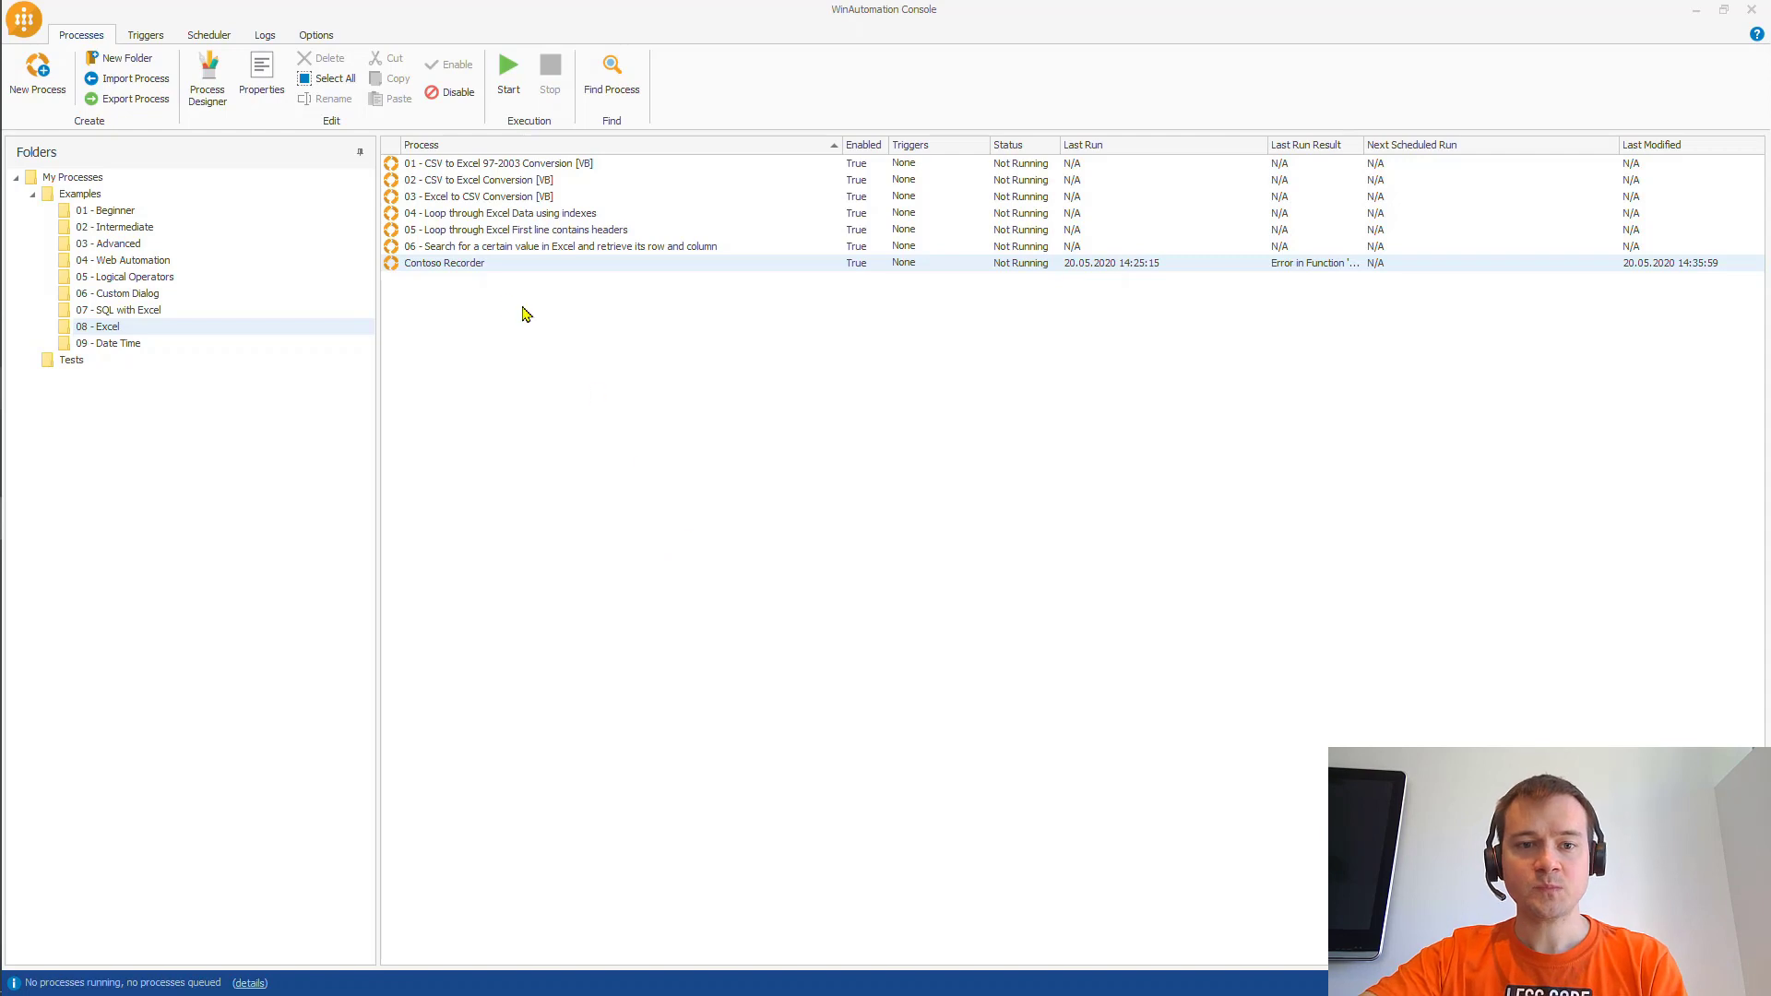
- Move Contoso Recorder from 08 - Excel into the Tests folder, then switch to Command Prompt
left_click_drag(492, 270, 89, 364)
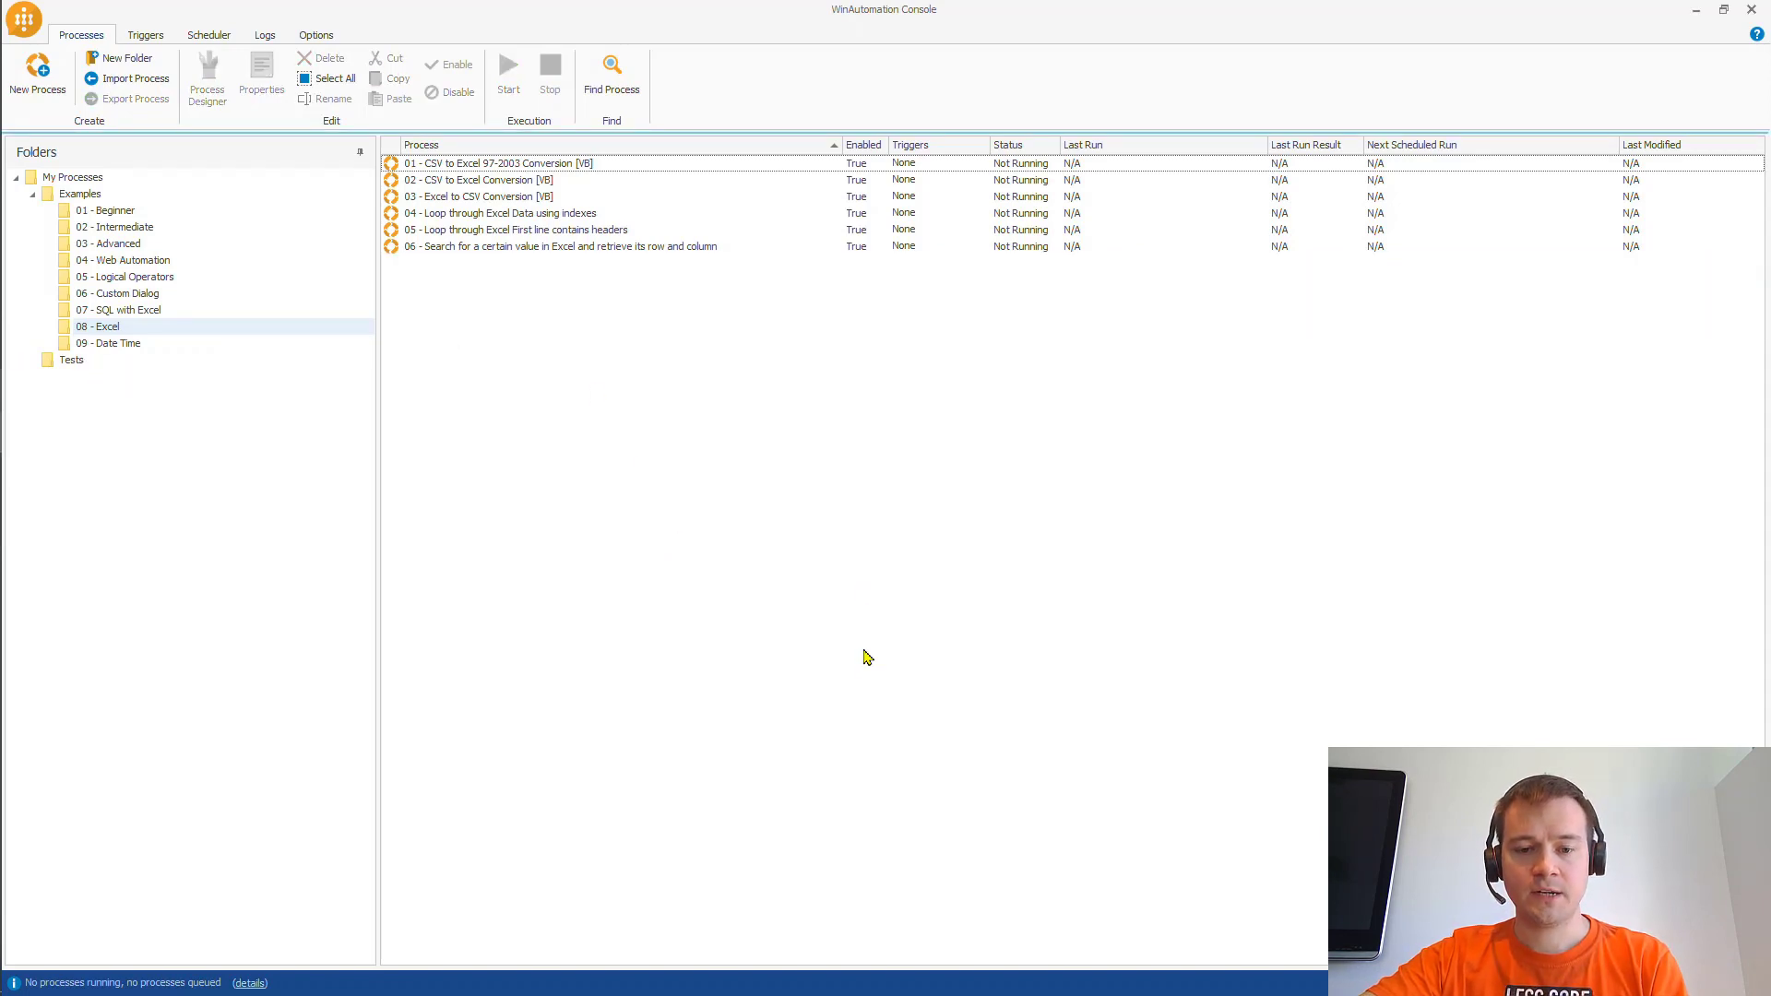
key("alt+Tab")
key("Tab")
key("Tab")
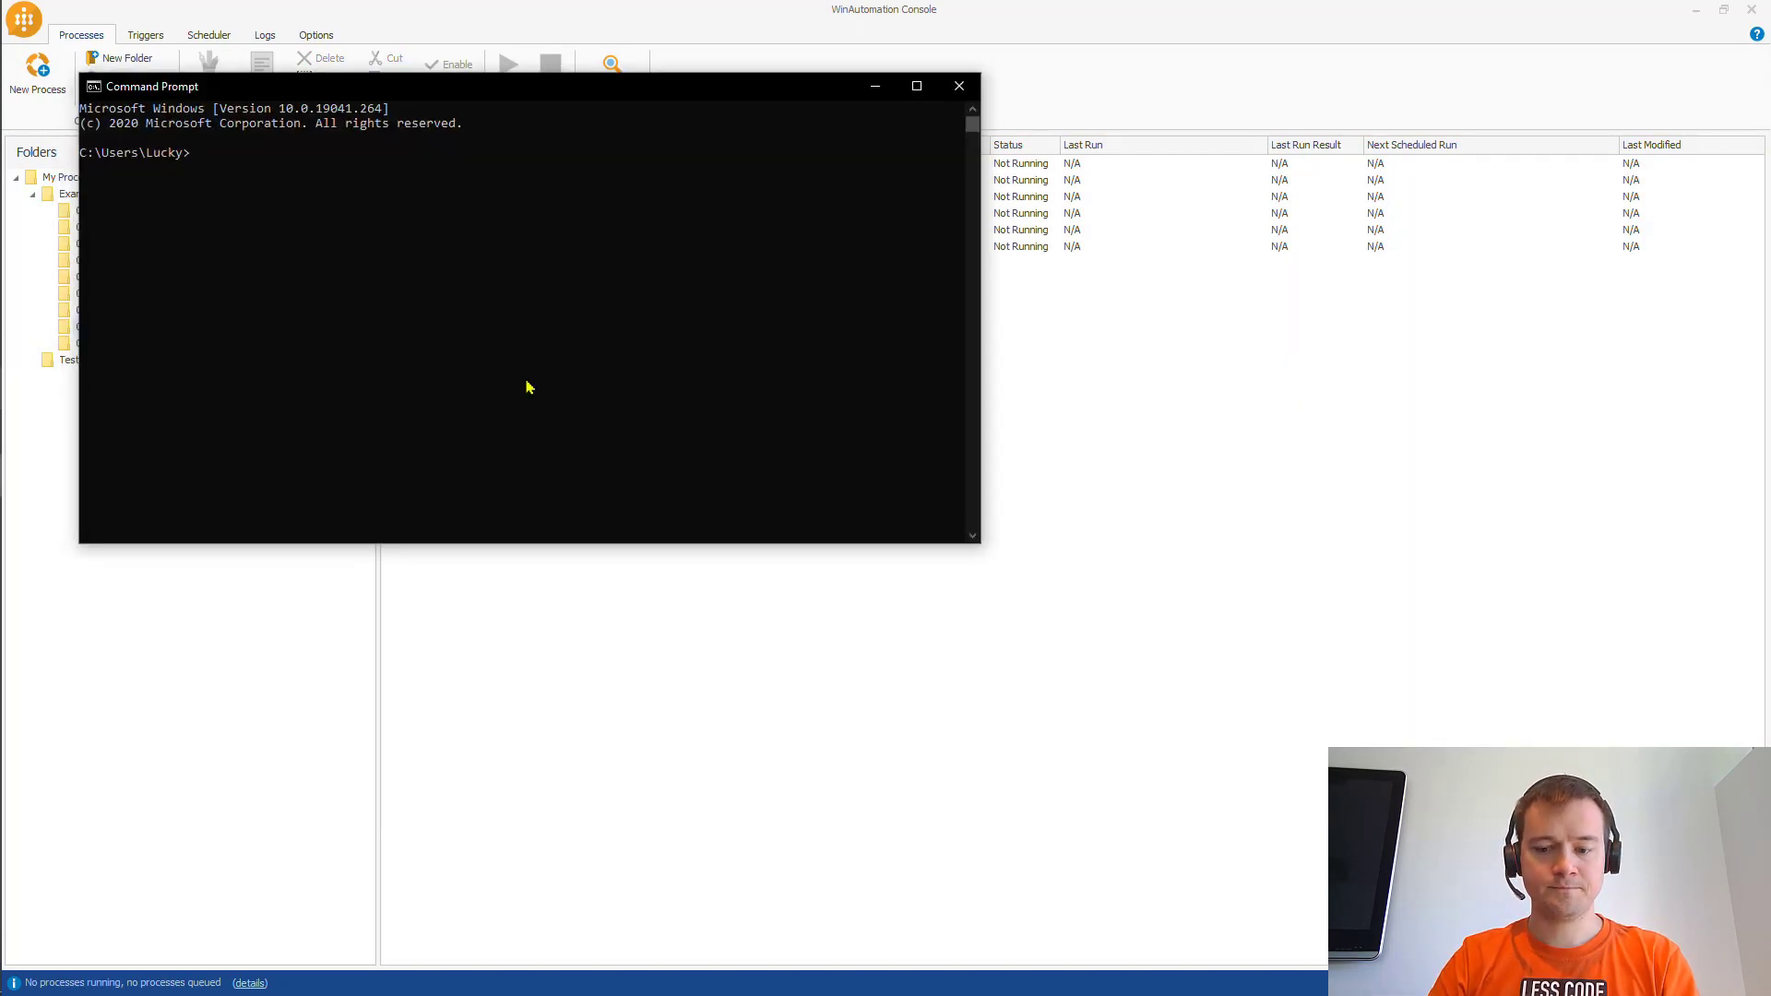
- Run WinAutomationController.exe /start "/My Robots/Tests/Contoso Recorder" from Command Prompt
type("\"%programfiles%\\WinAutomation\\WinAutomationController.exe\" /start \"/My Robots/Tests/Contoso Recorder\"")
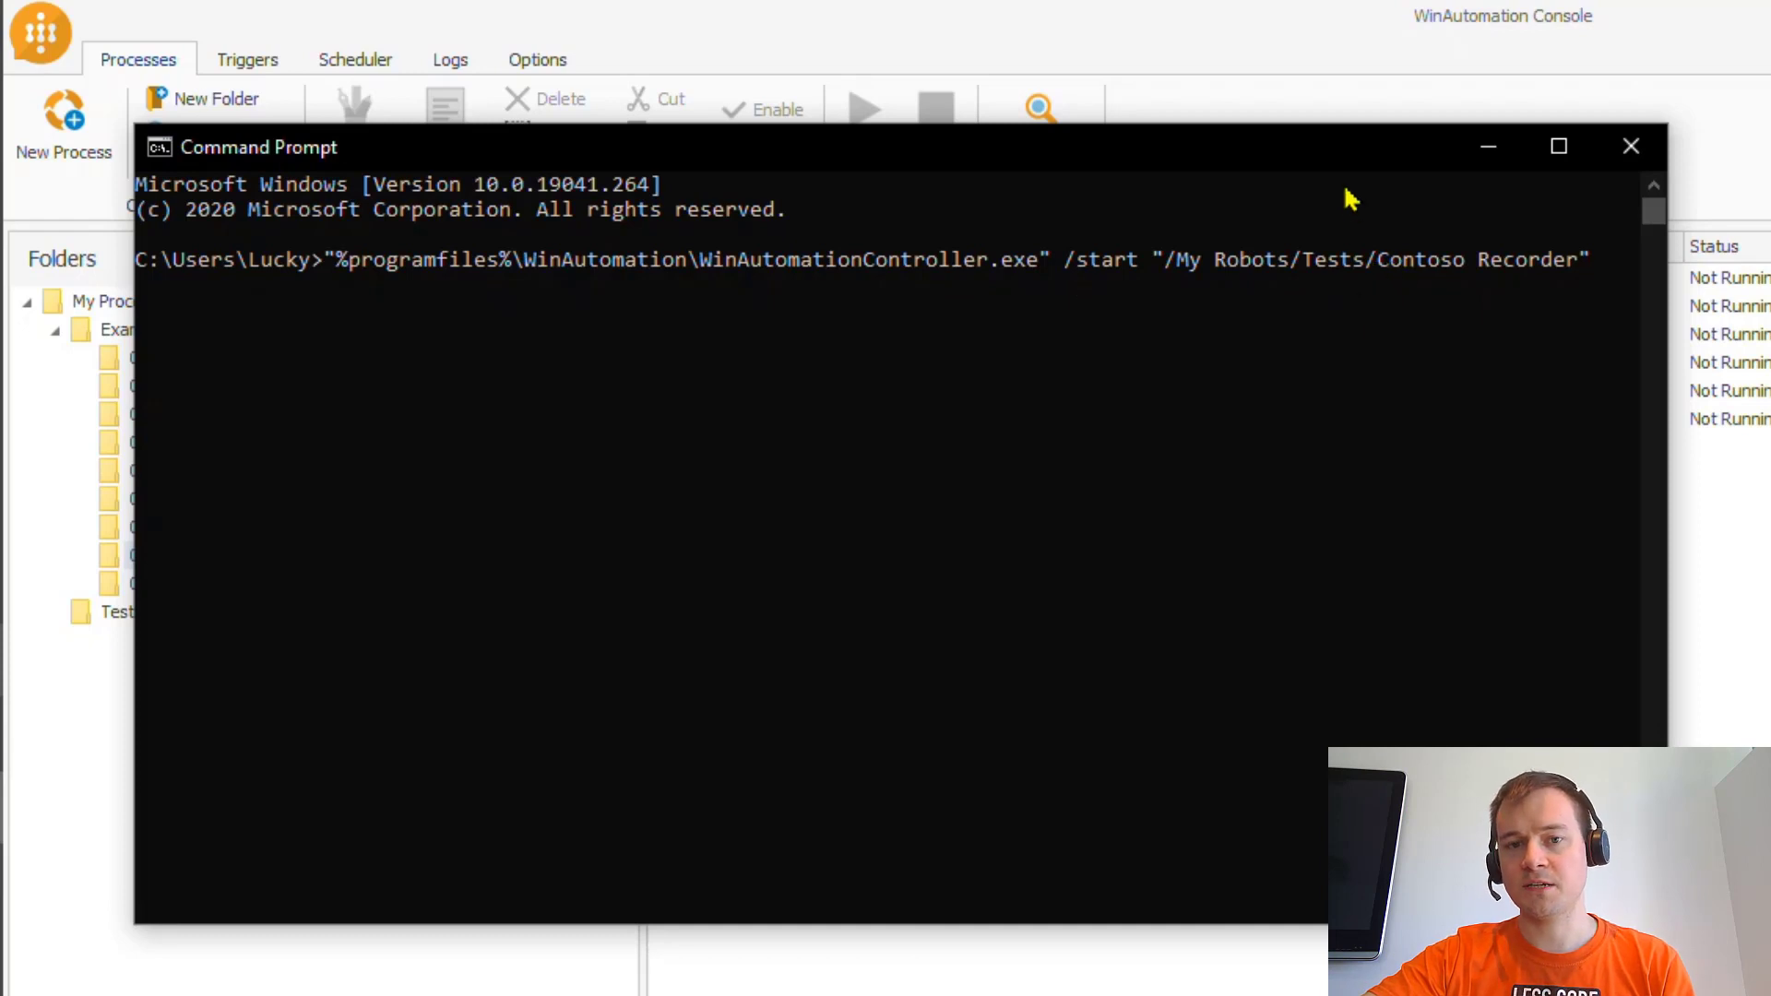
left_click_drag(1325, 126, 1399, 498)
left_click_drag(1365, 349, 1397, 822)
left_click(122, 616)
key("alt+Tab")
left_click(794, 583)
key("Escape")
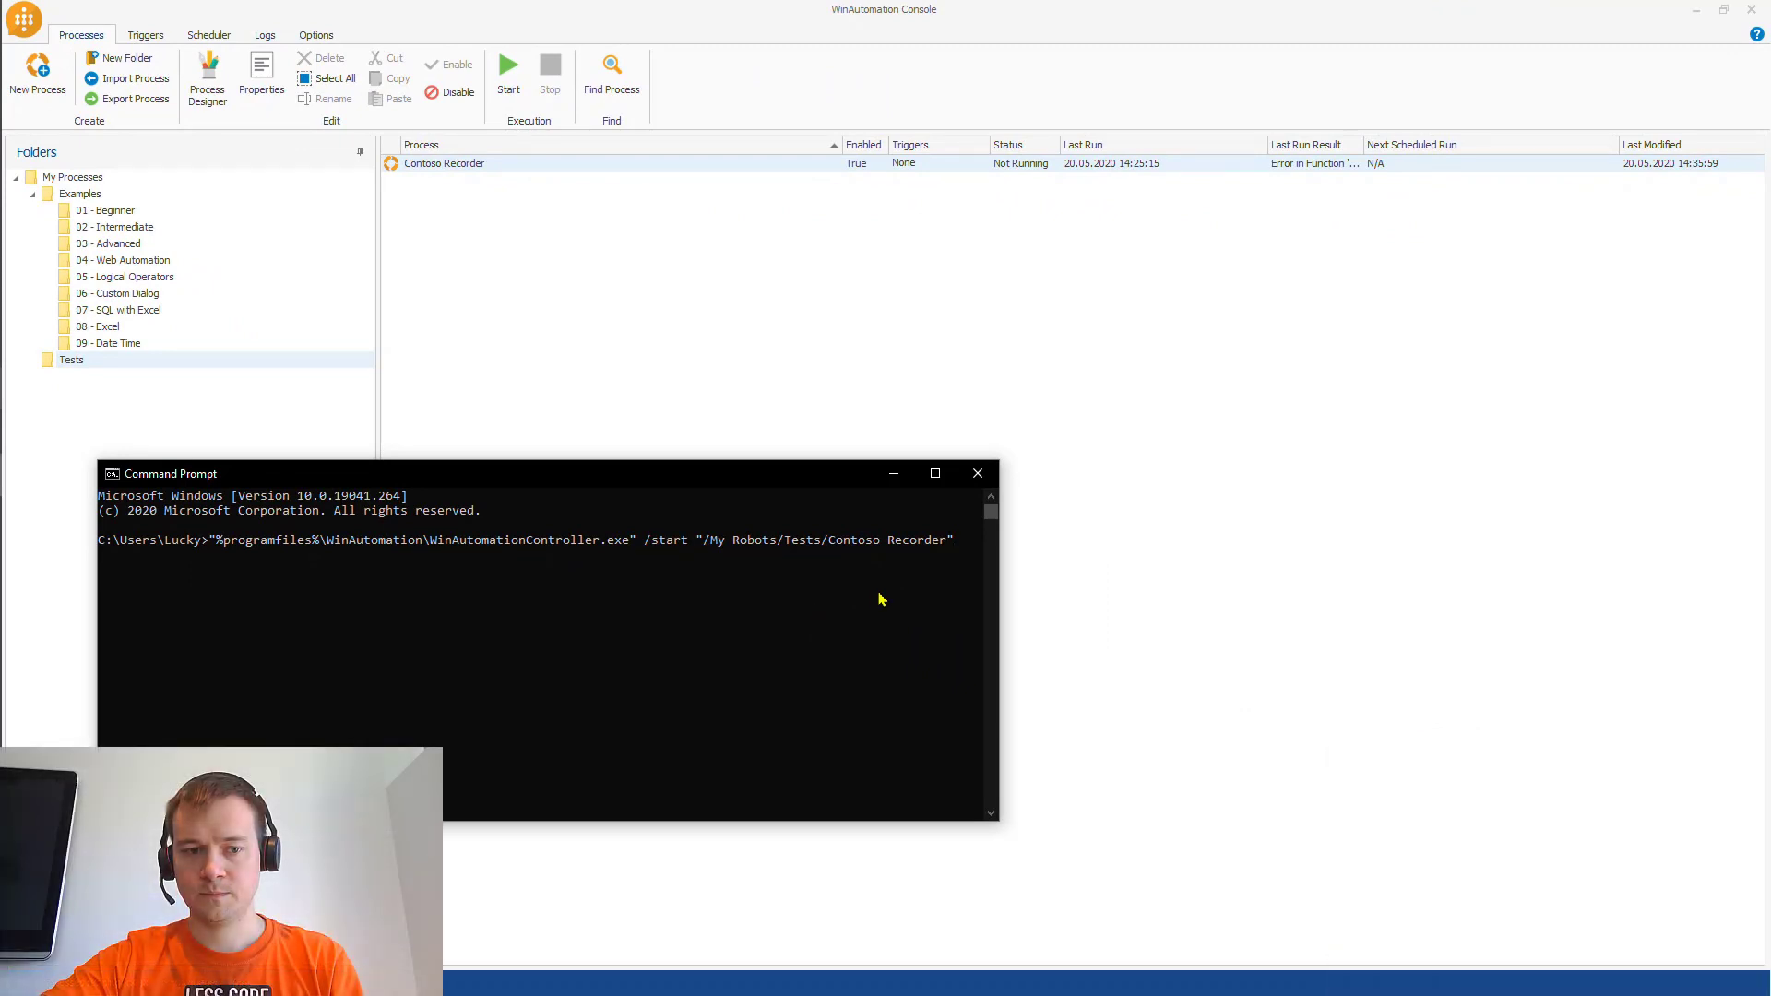
key("Return")
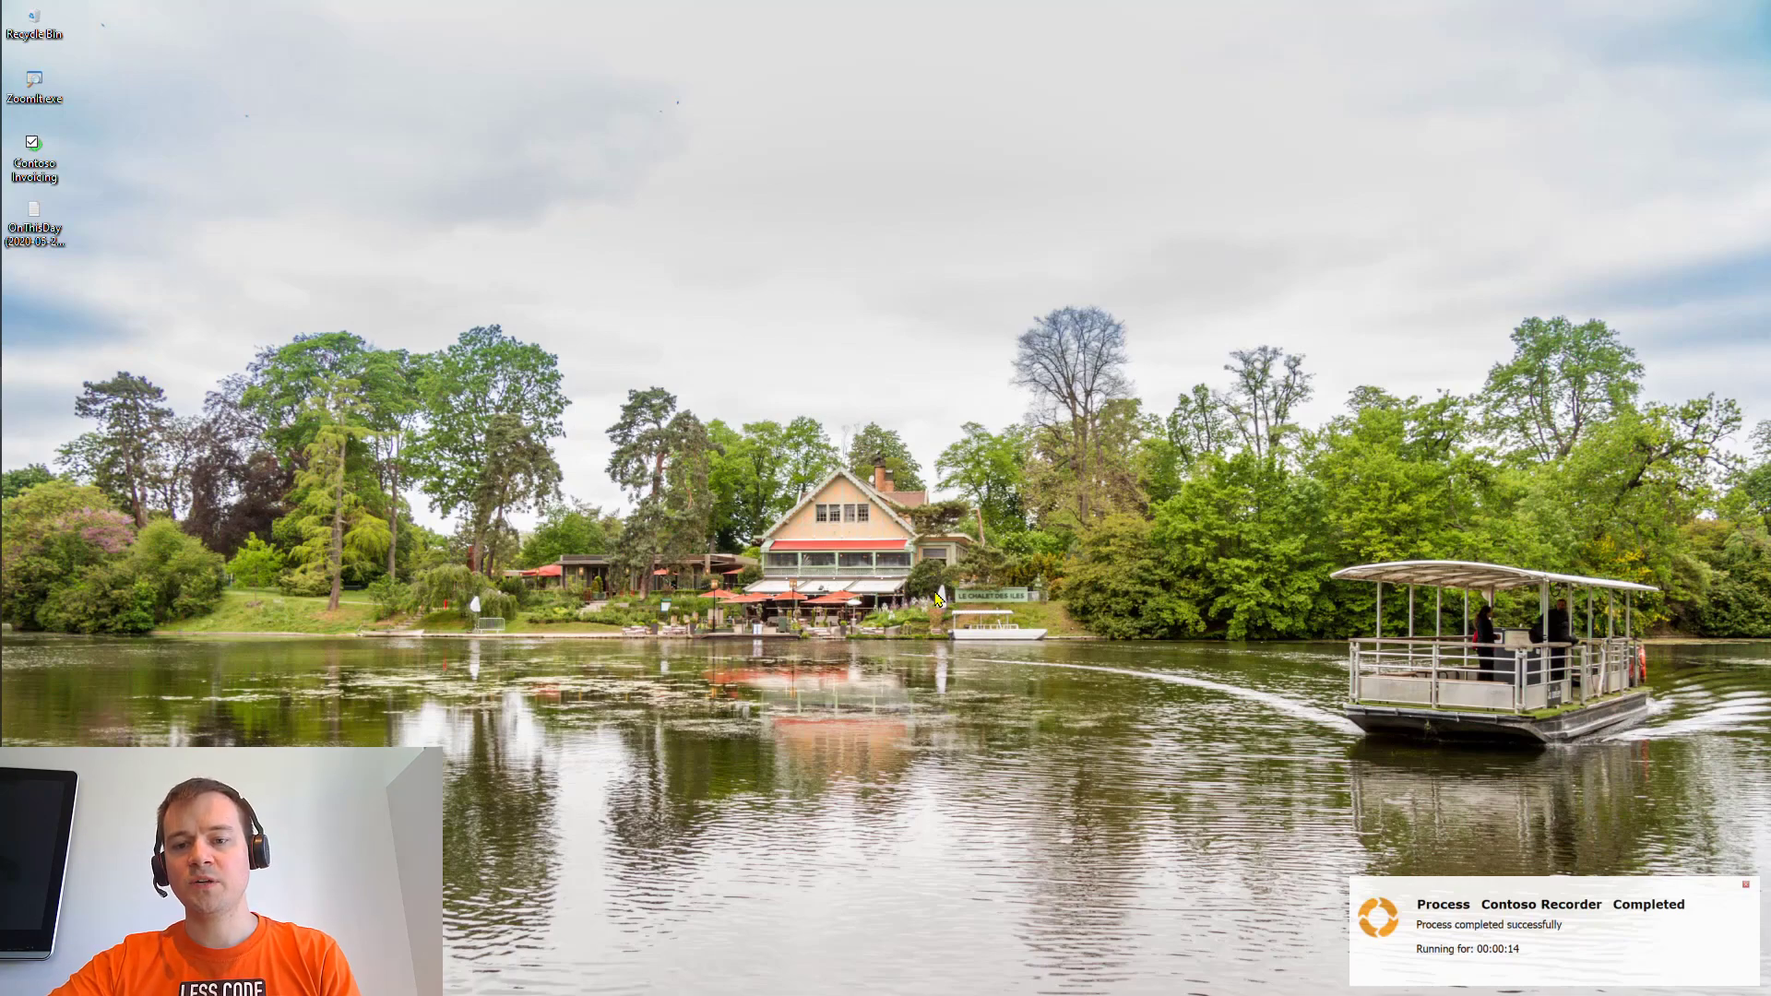
- Recall the launch command and append an account name, contact e-mail, 2500 and Invoiced
key("alt+Tab")
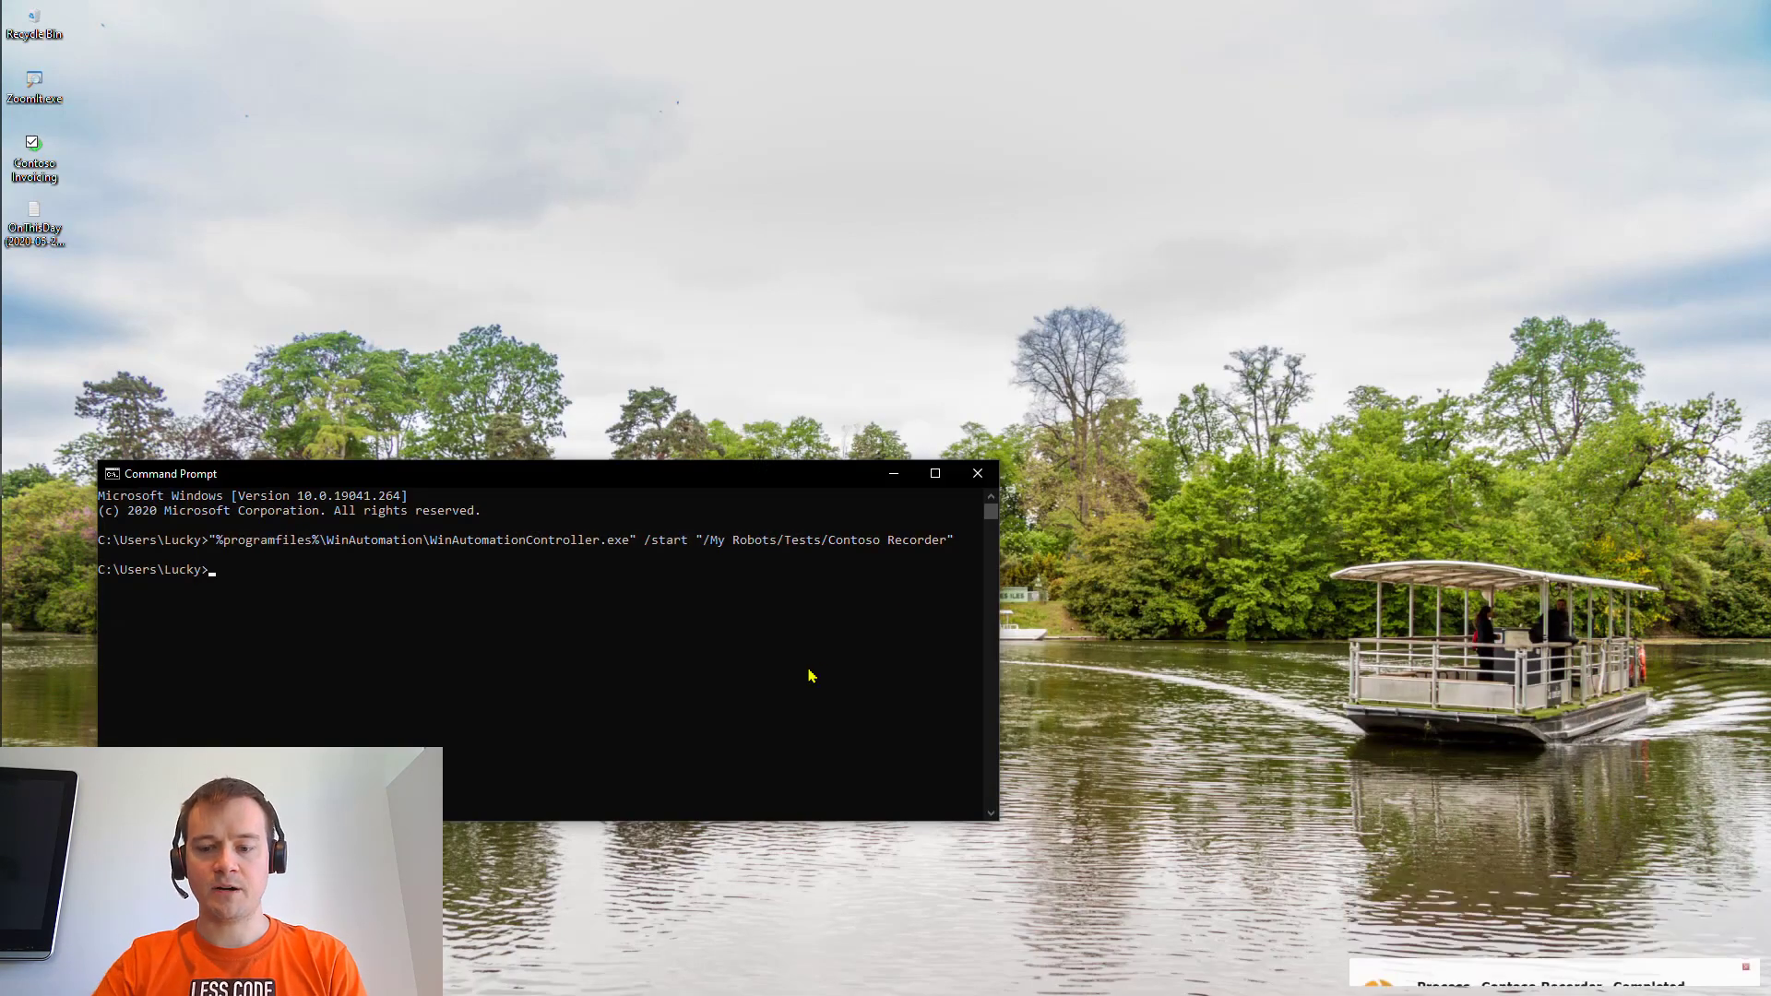
key("Up")
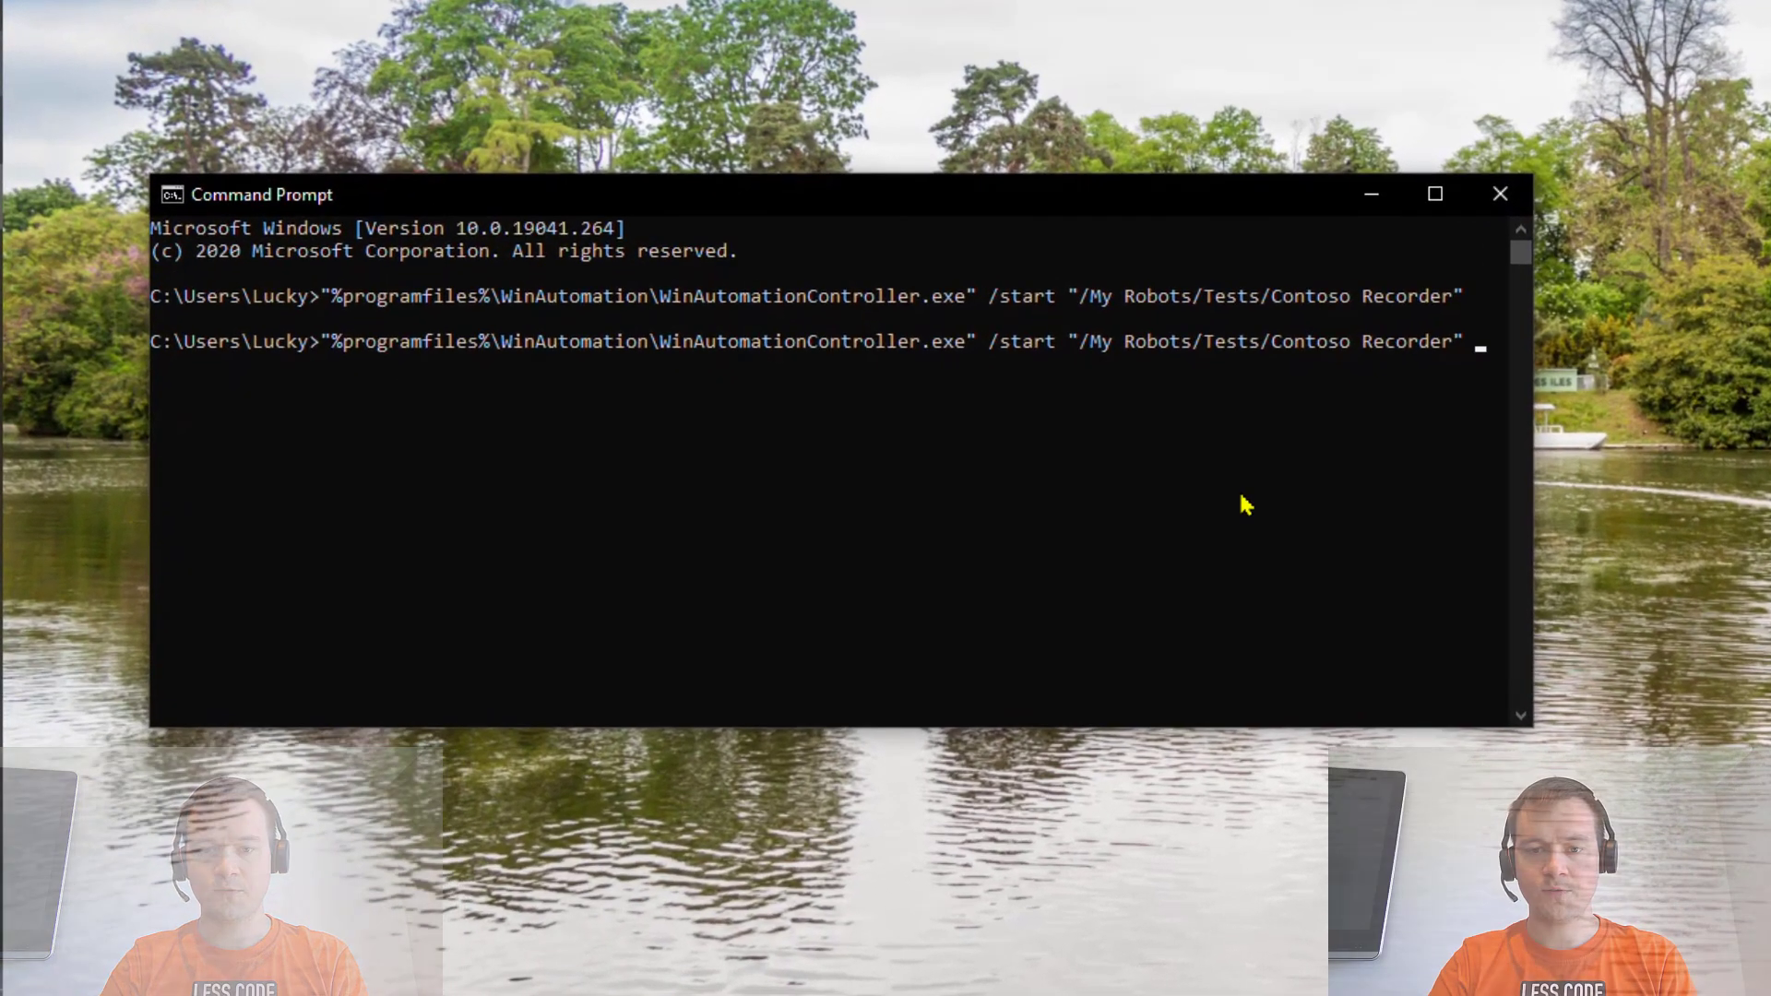
type("\"John")
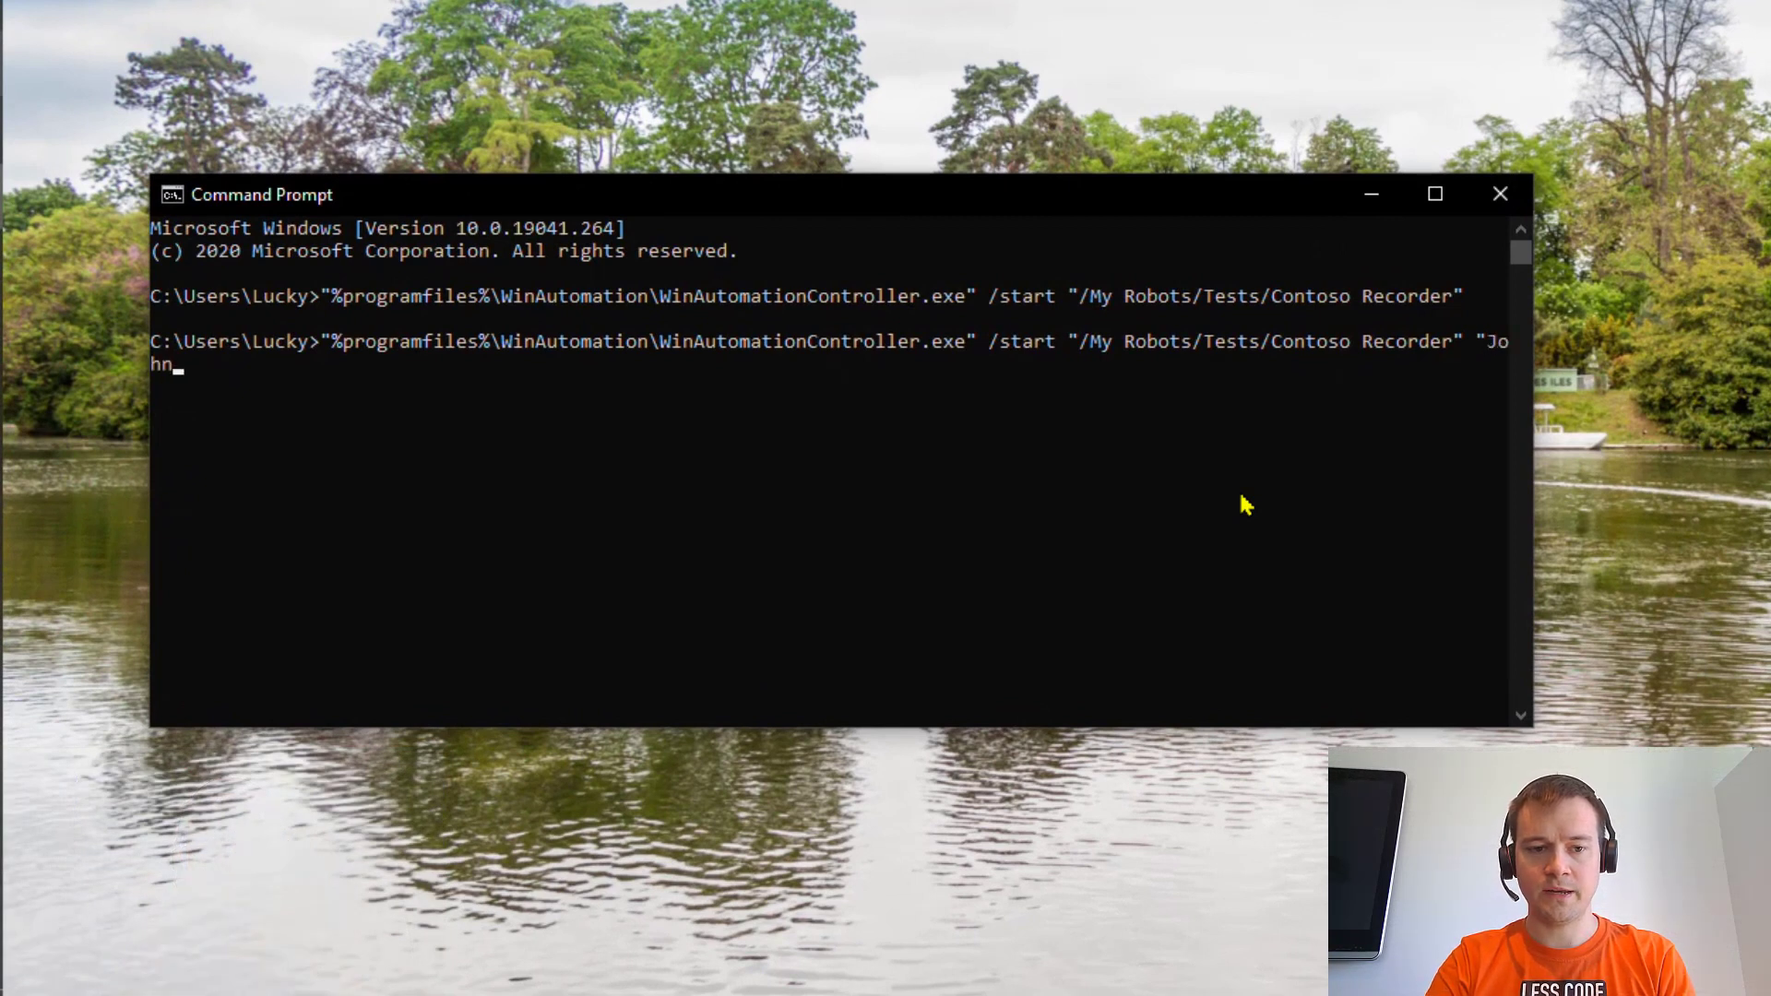
type(" Snow")
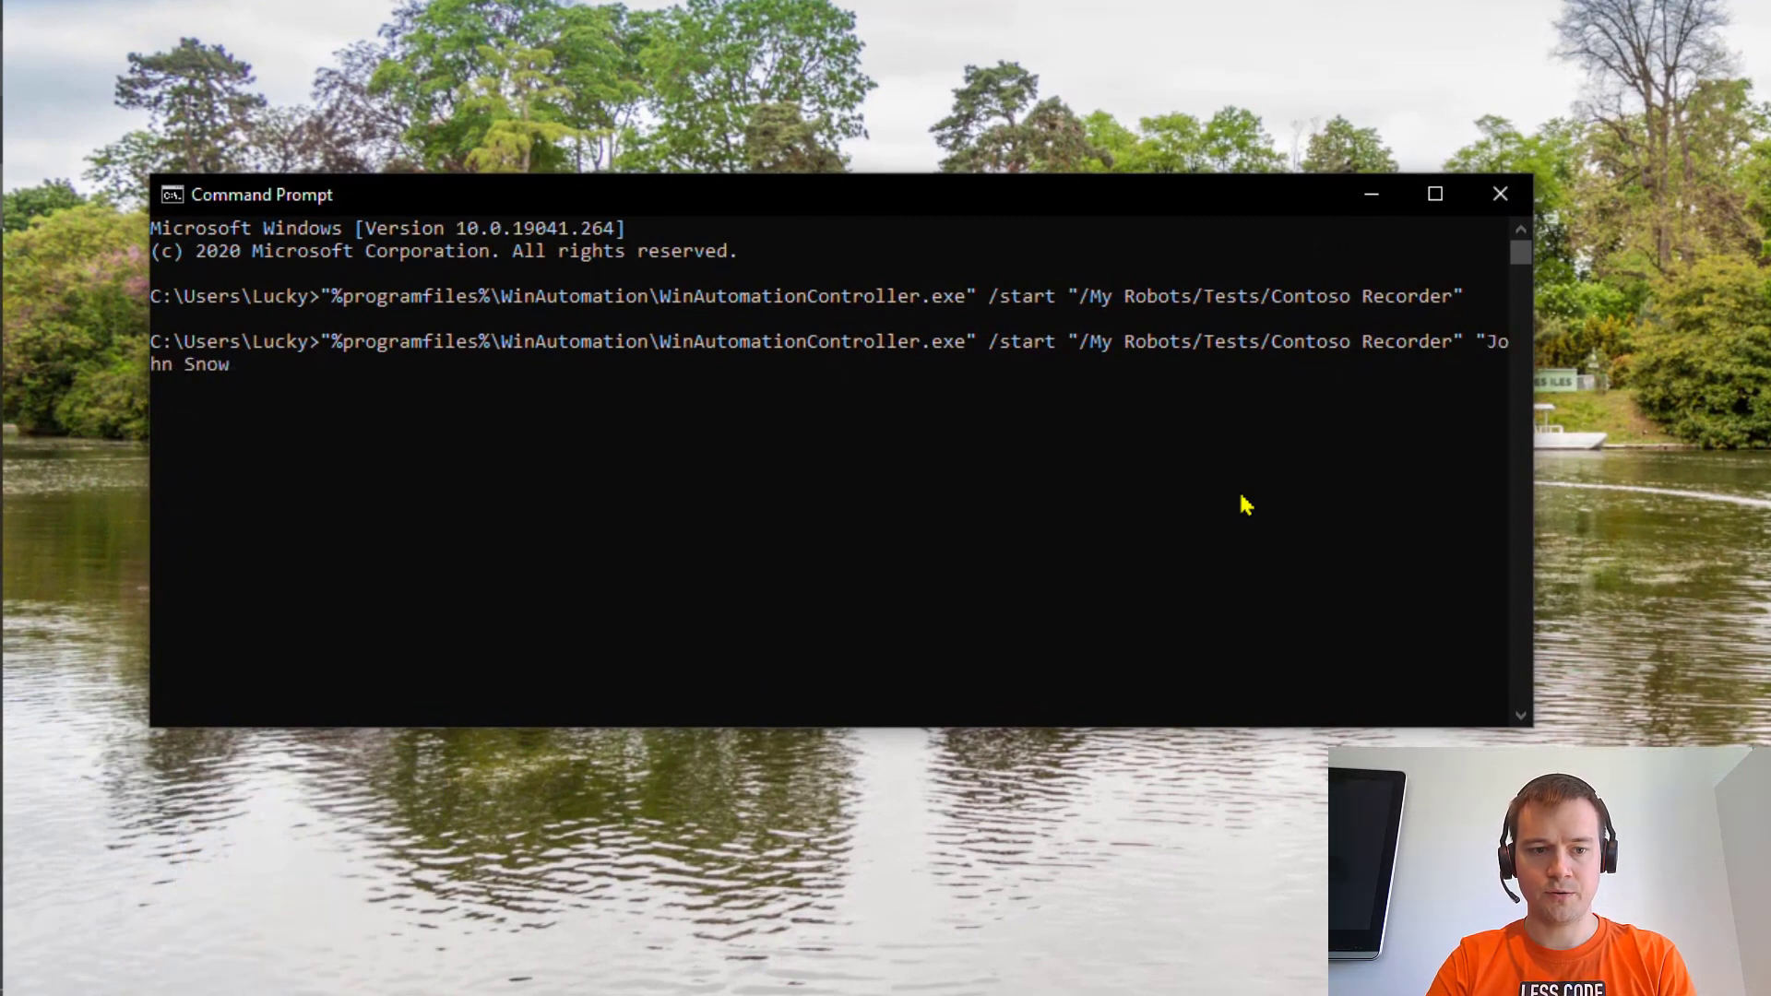
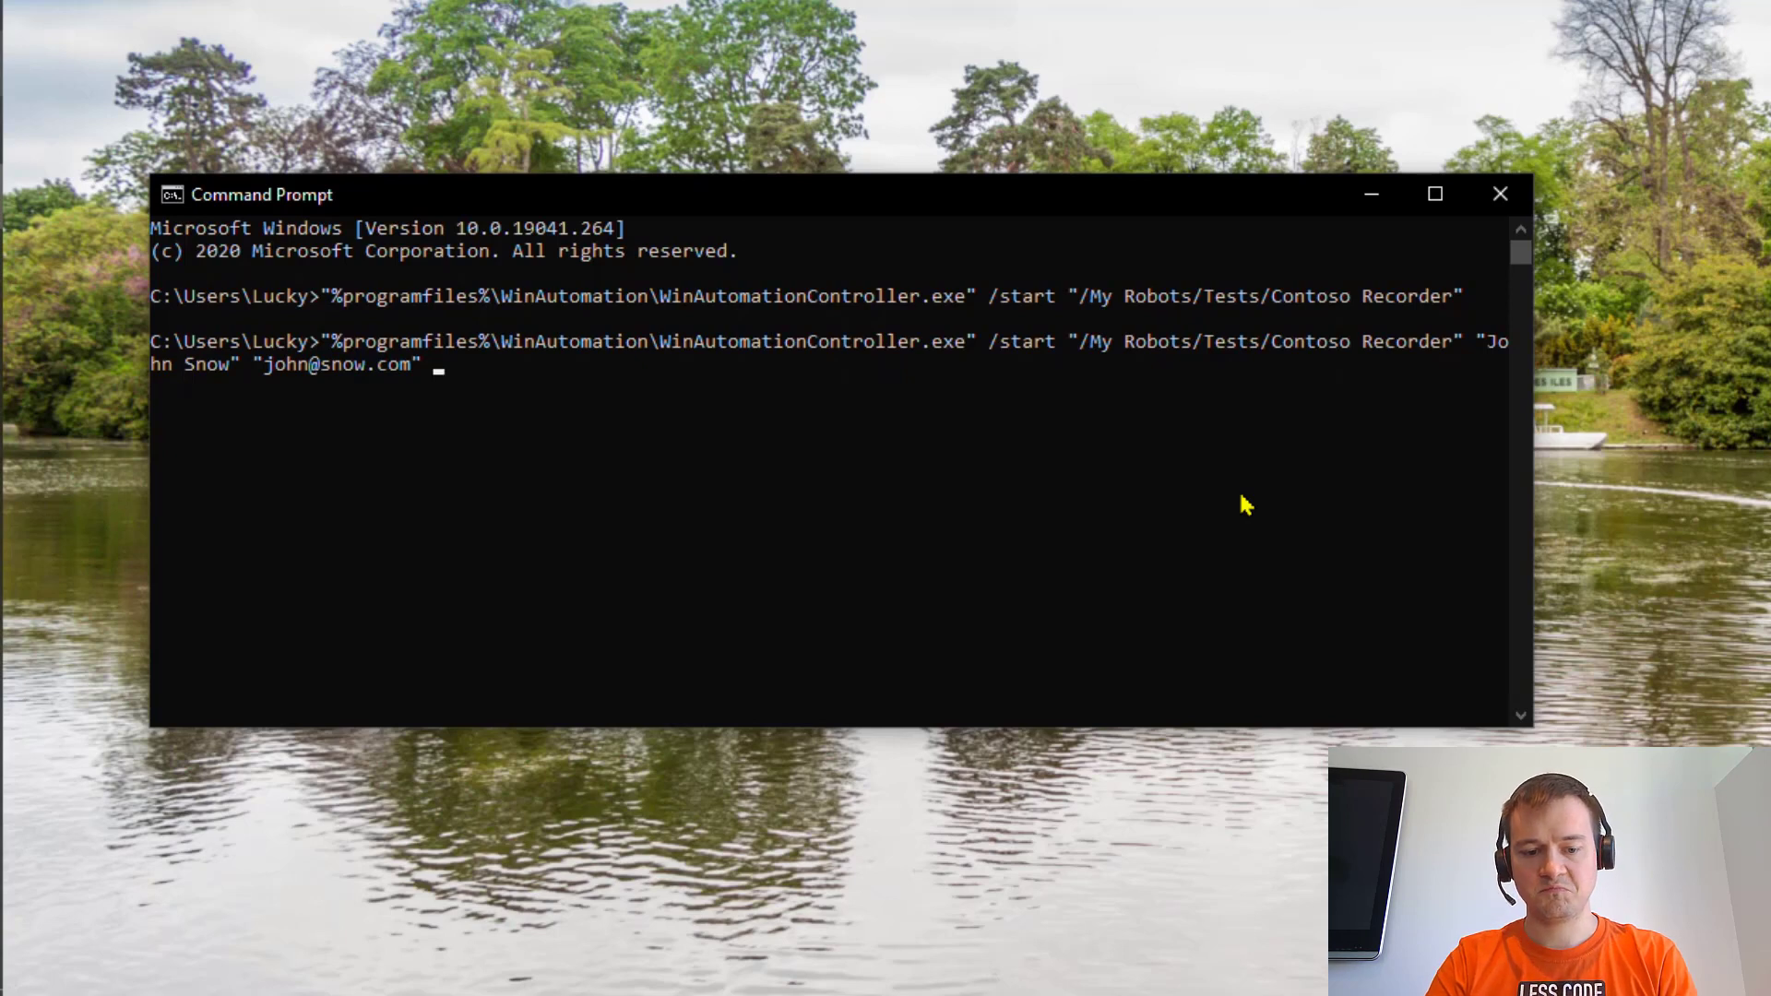
type(" 2500")
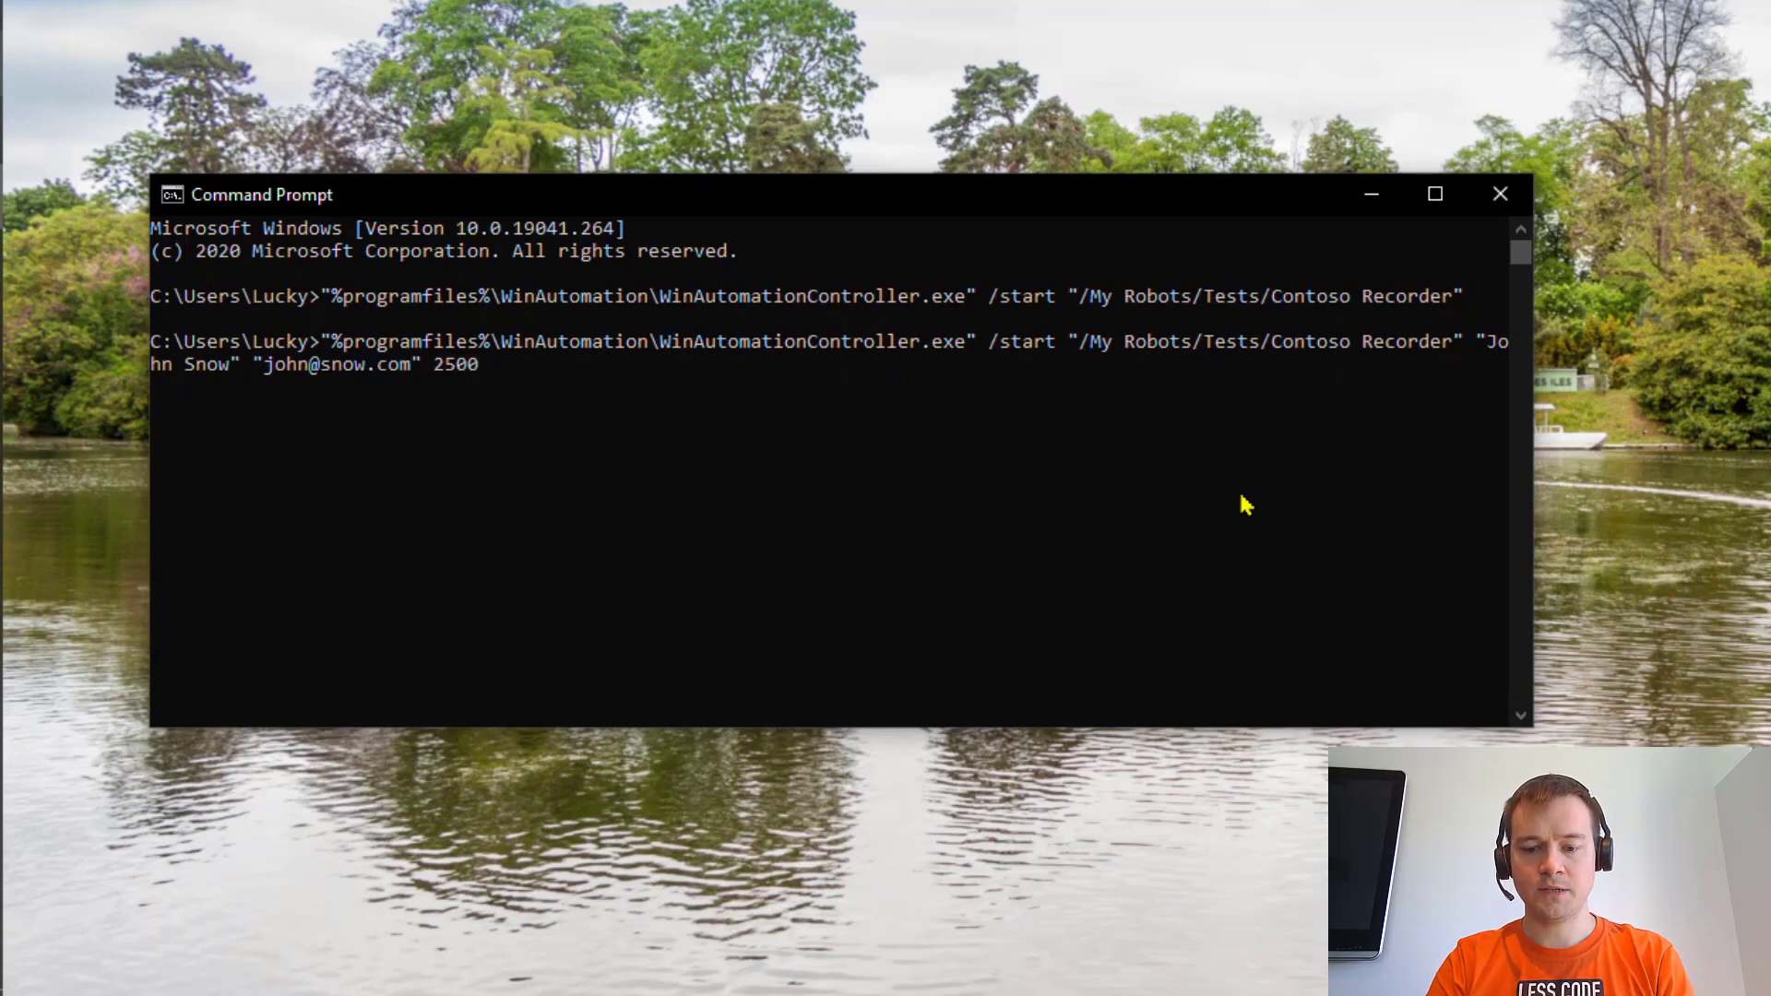
type(" Invoiced")
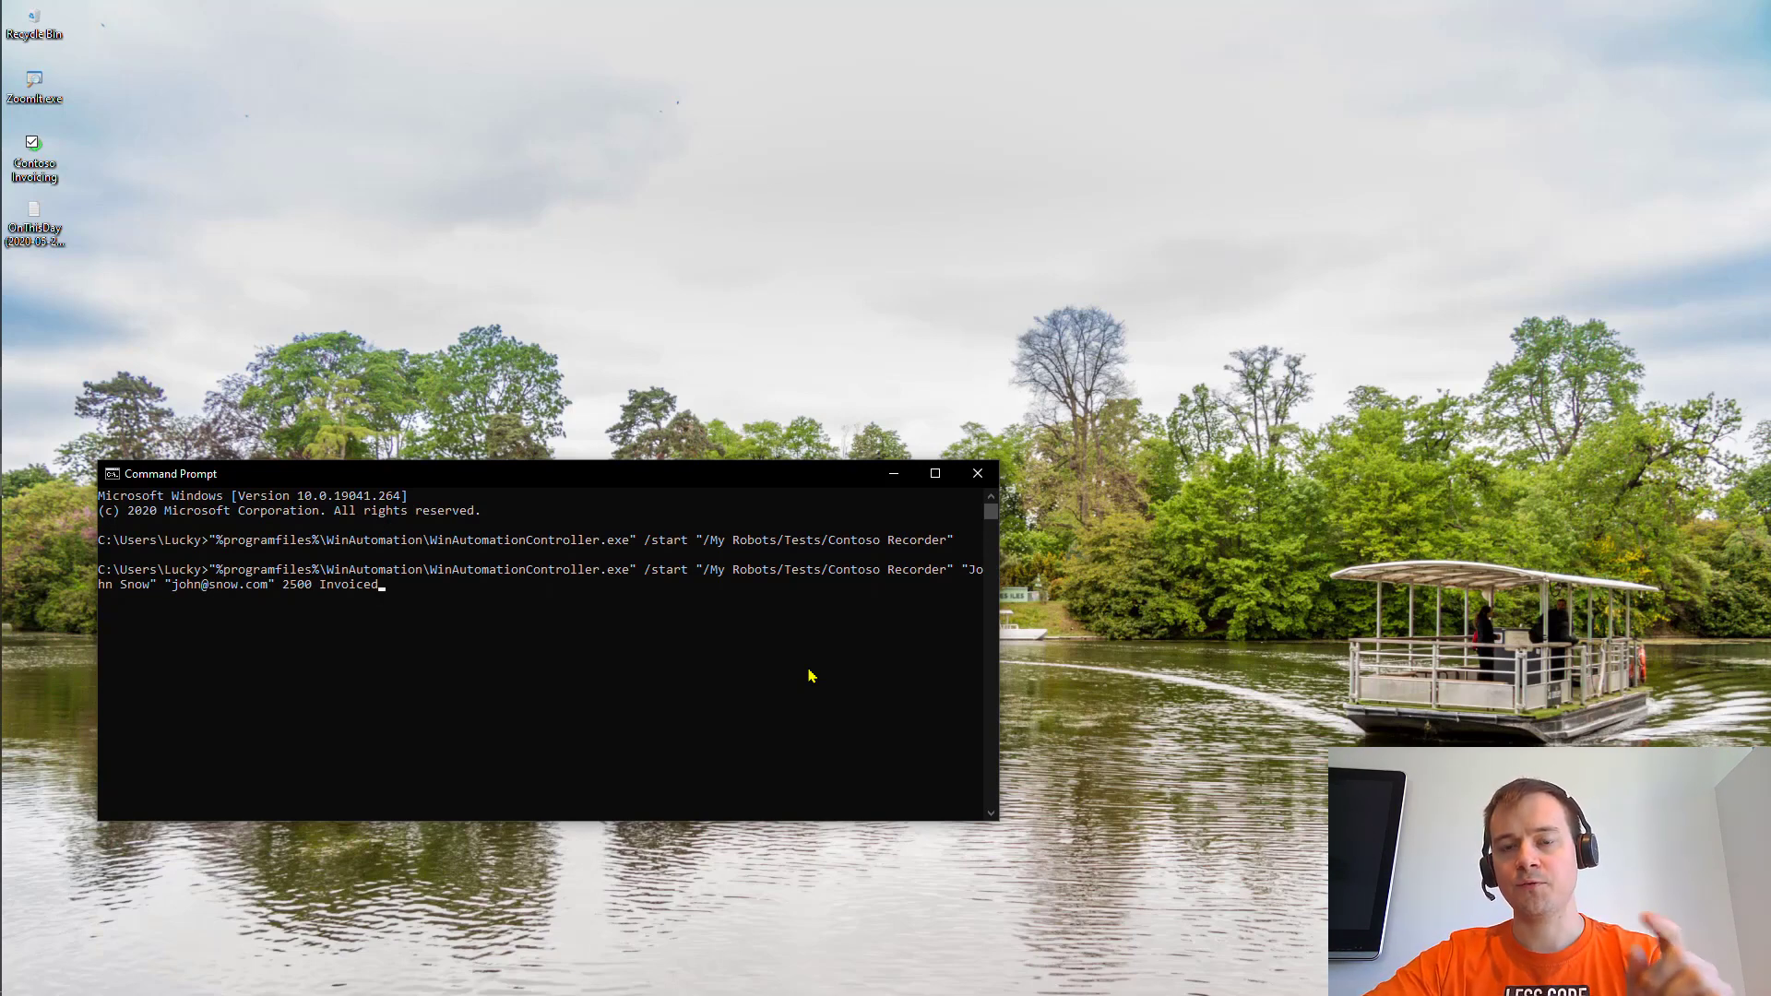
- Open Contoso Recorder and insert Get Command Line Arguments as step 1, storing %CommandLineArguments%
key("alt+Tab")
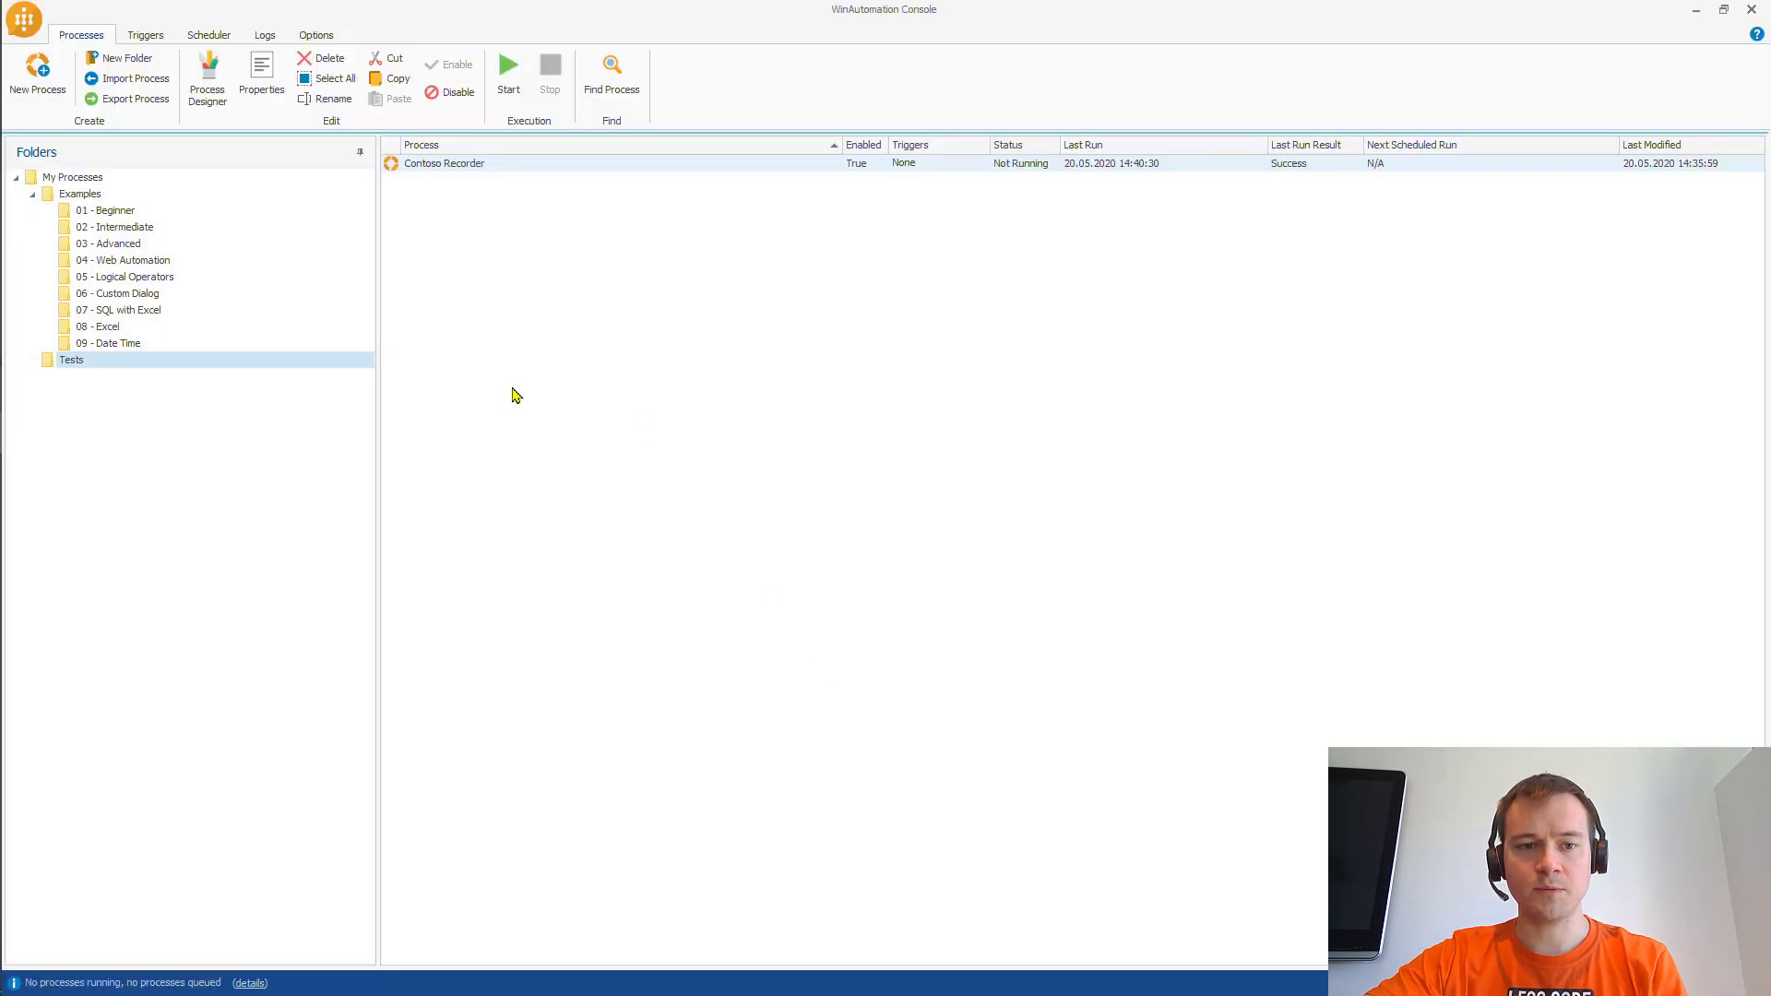
double_click(491, 167)
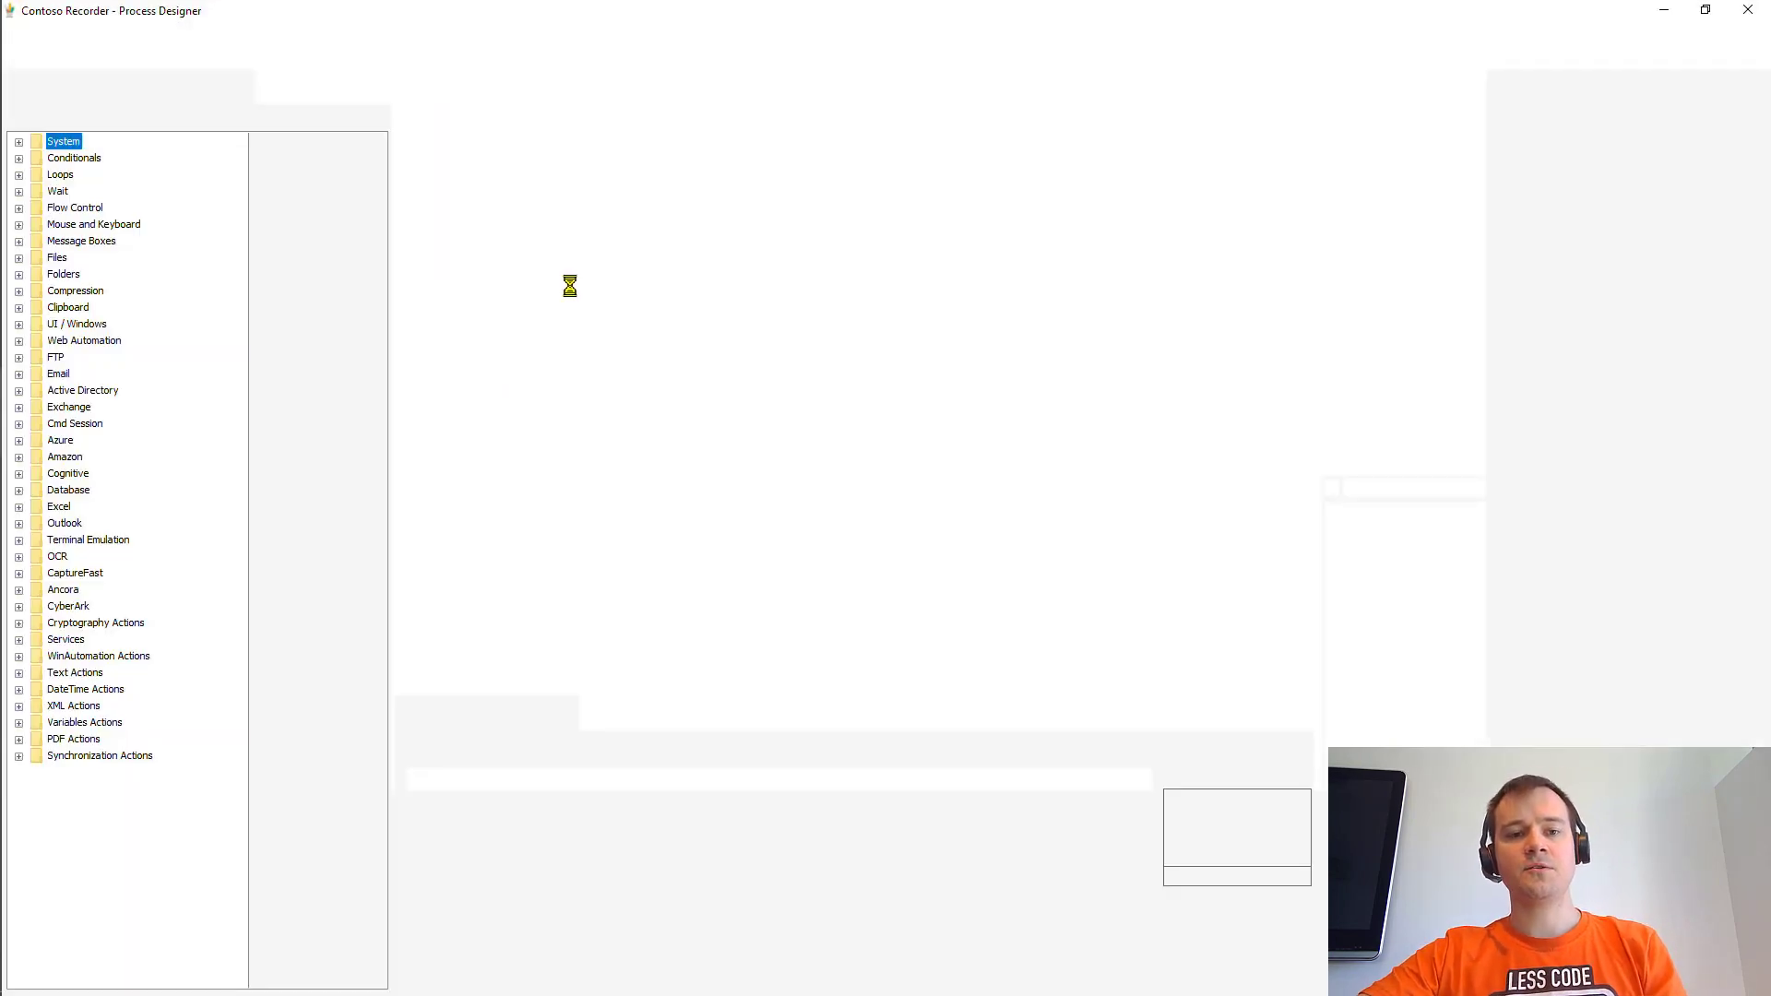
type("cmm")
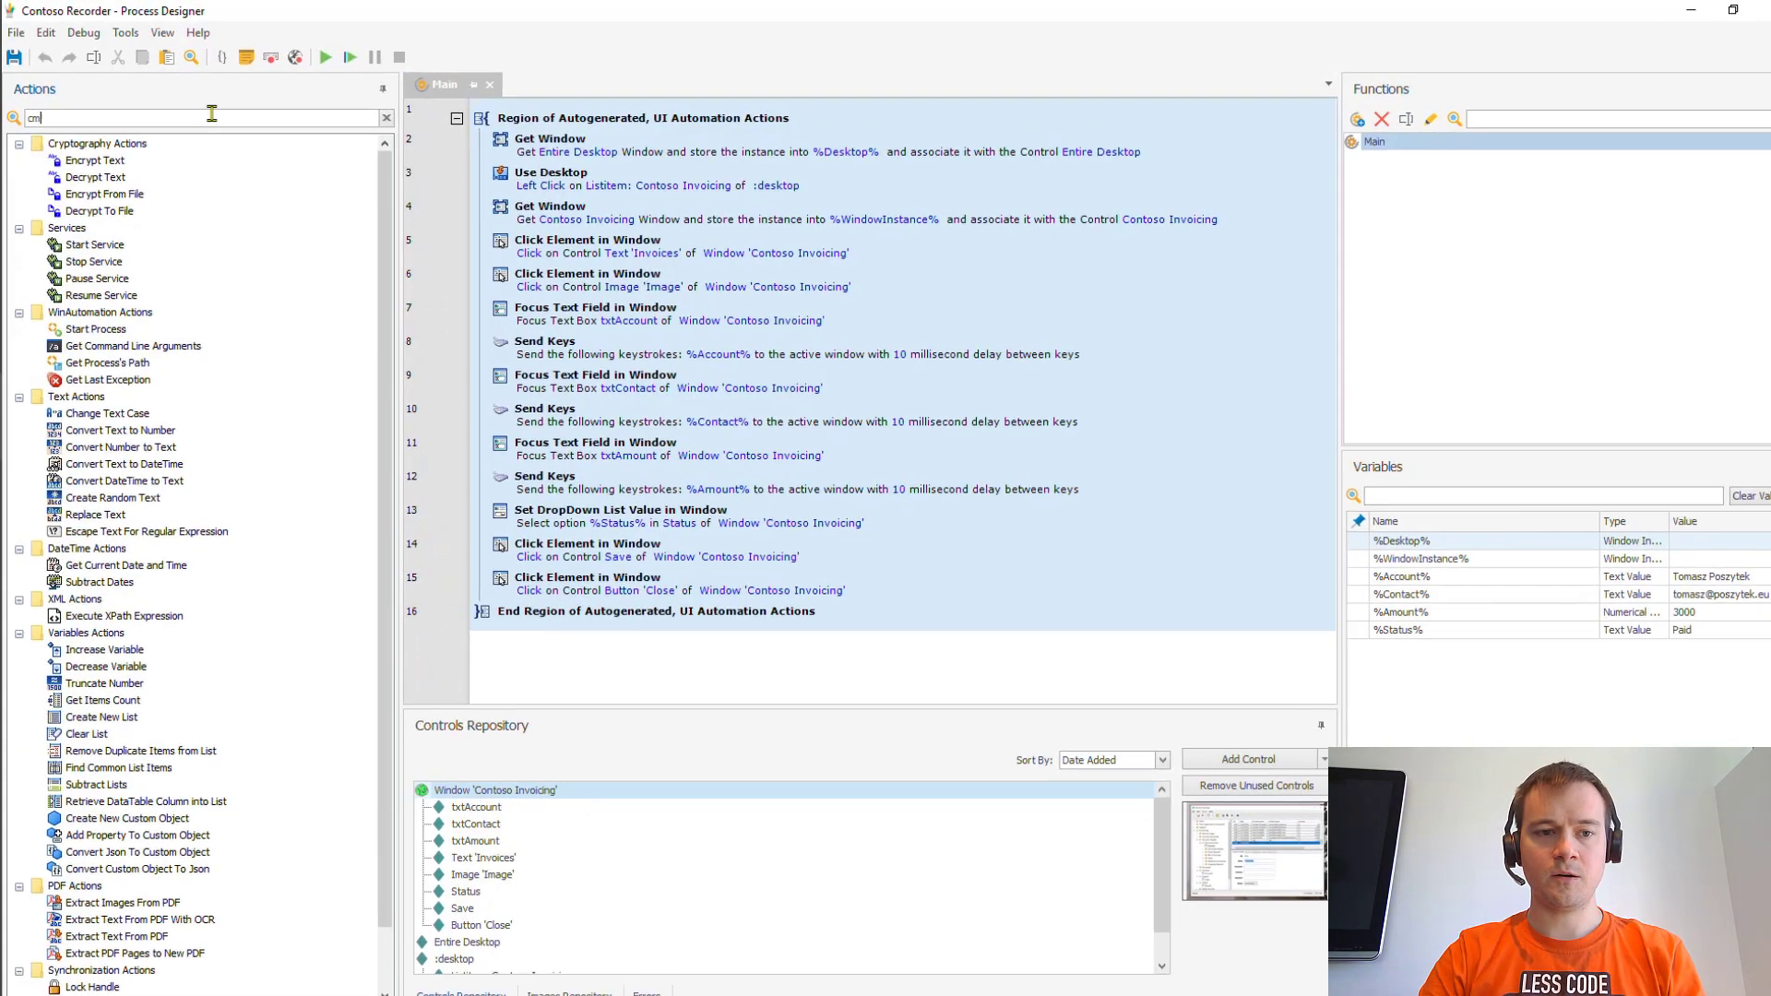
key("BackSpace")
key("BackSpace")
key("BackSpace")
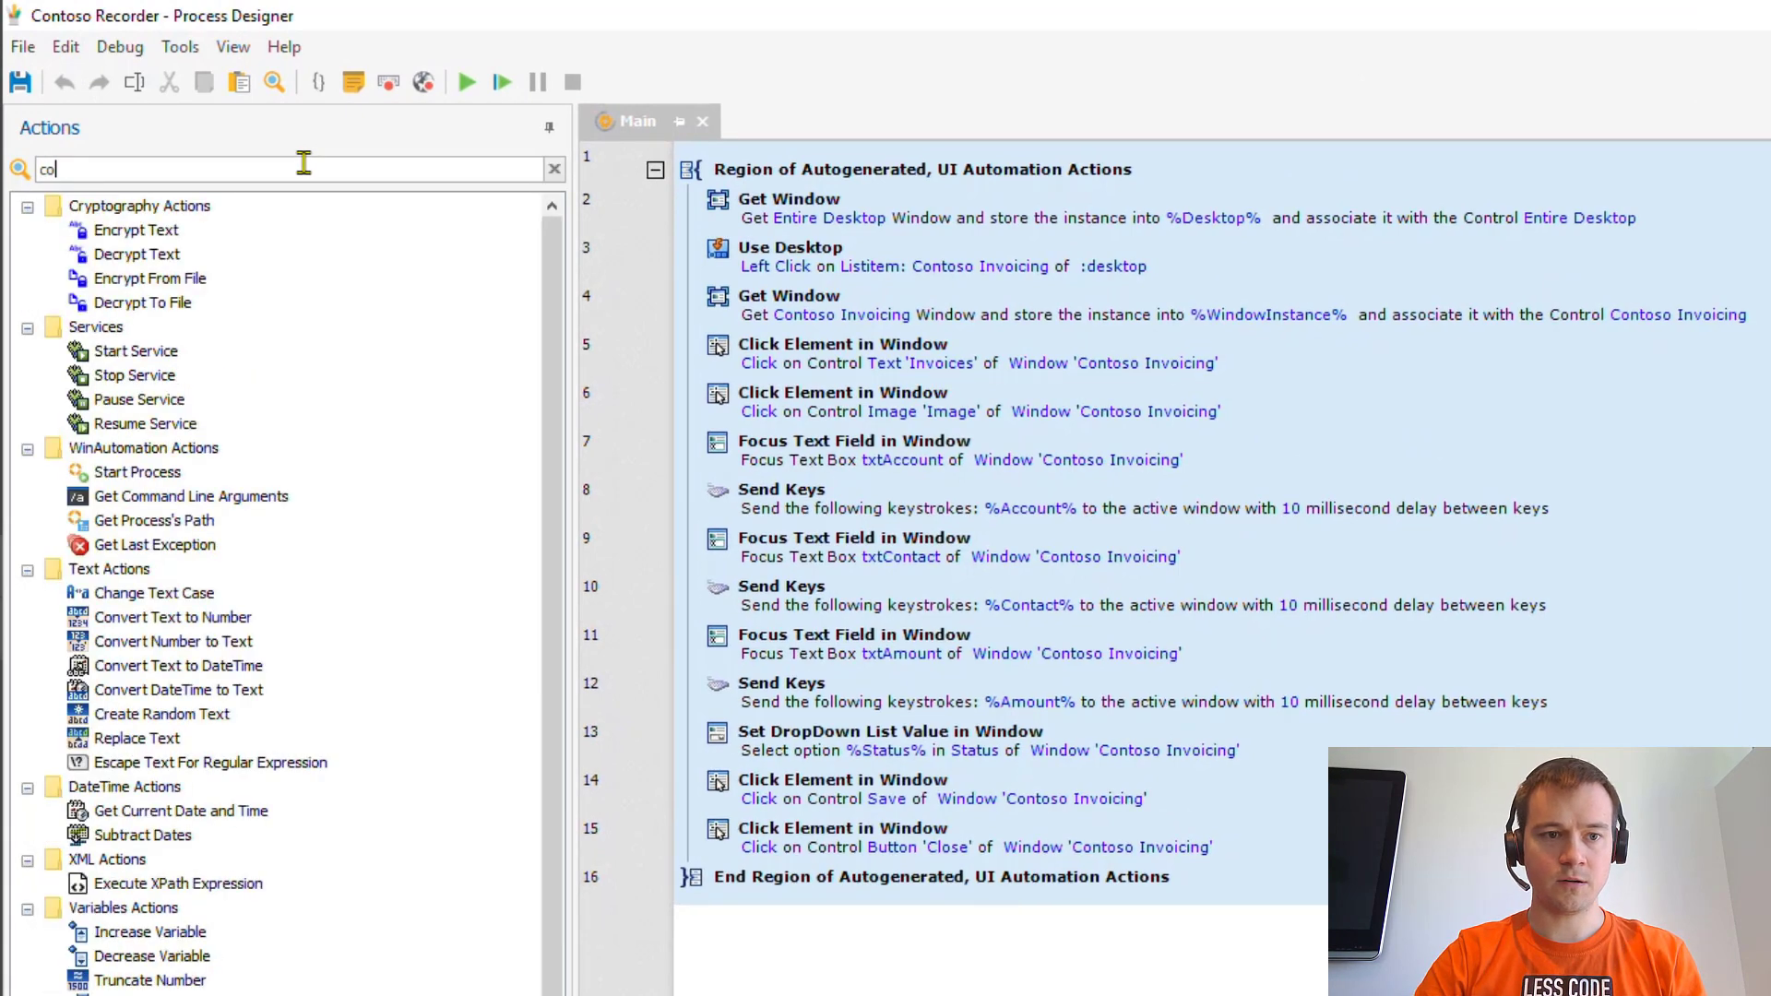
type("com")
left_click_drag(212, 350, 770, 157)
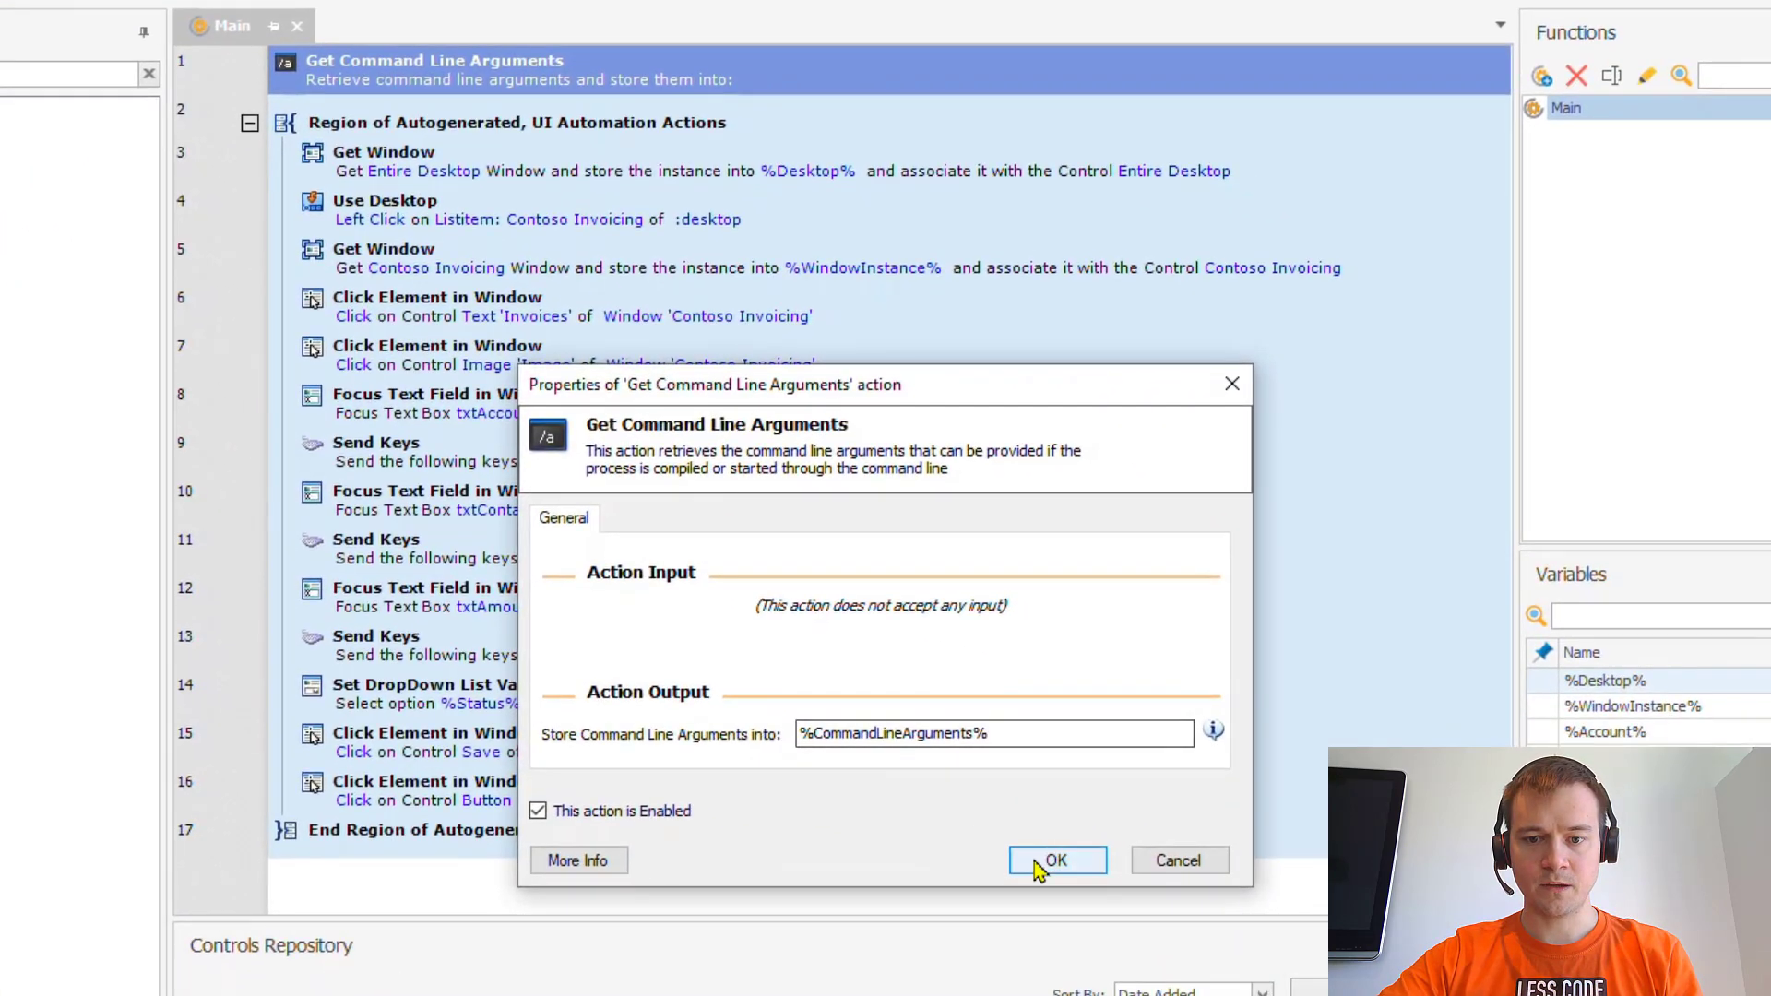
left_click(1393, 949)
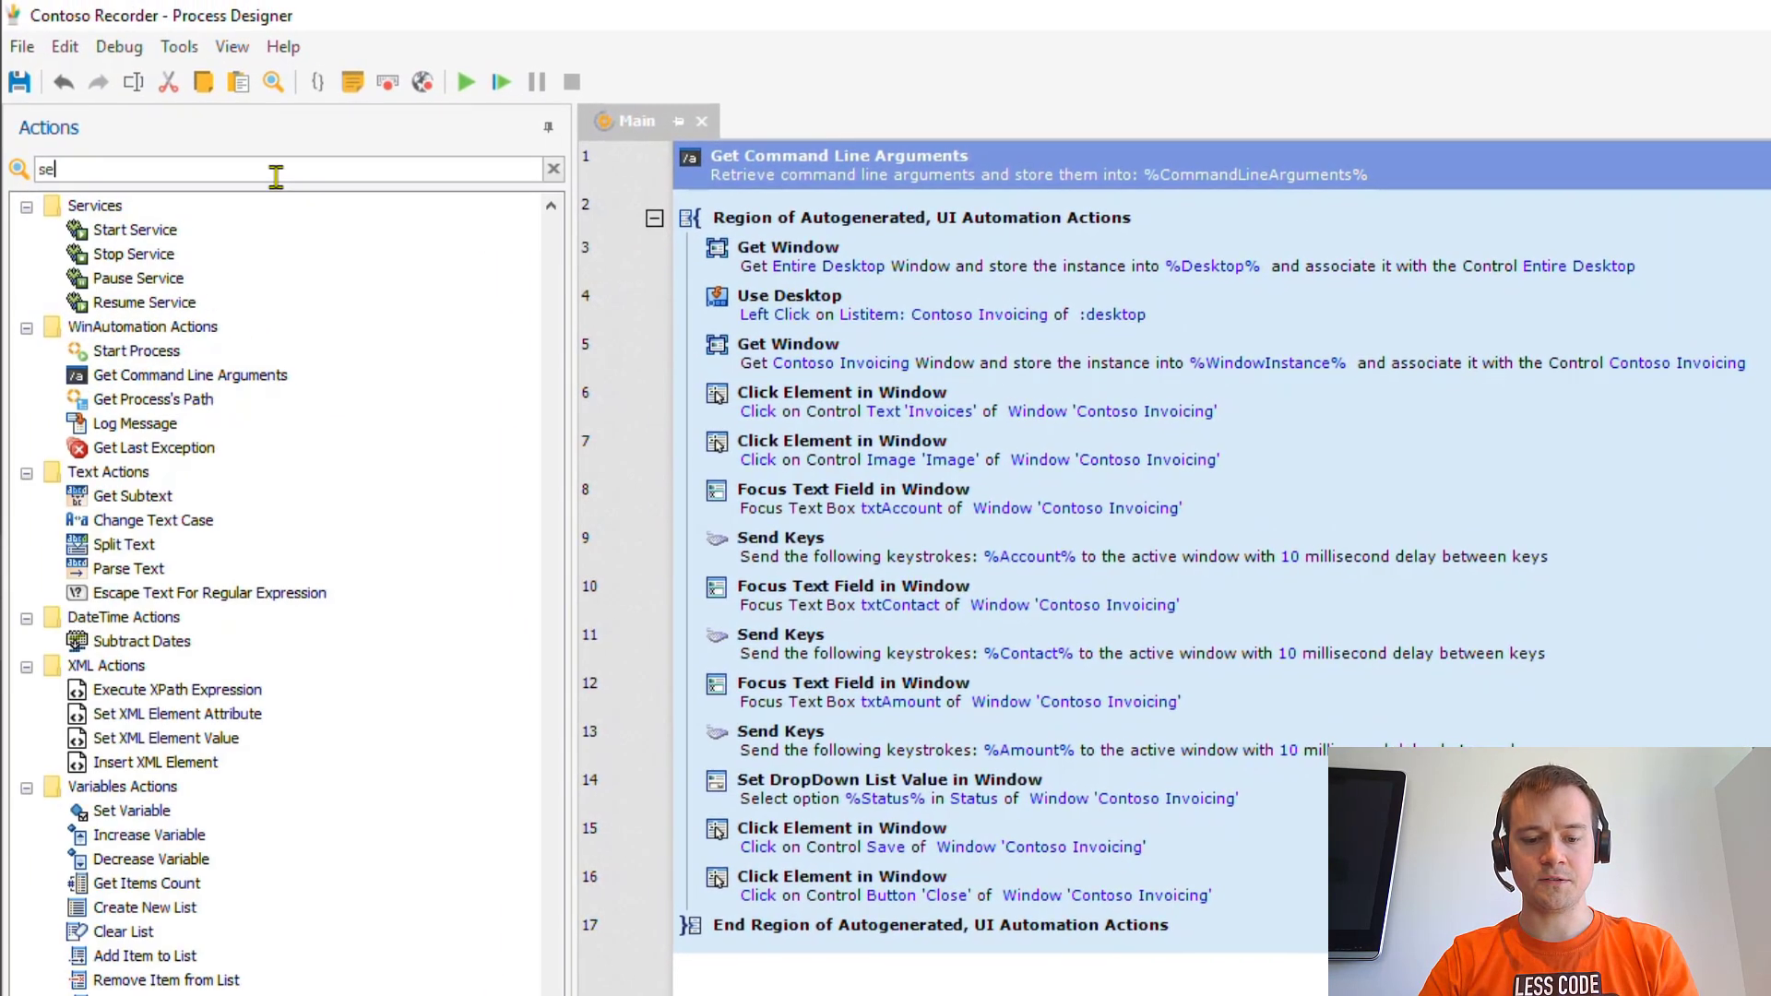
left_click(277, 169)
type("set v")
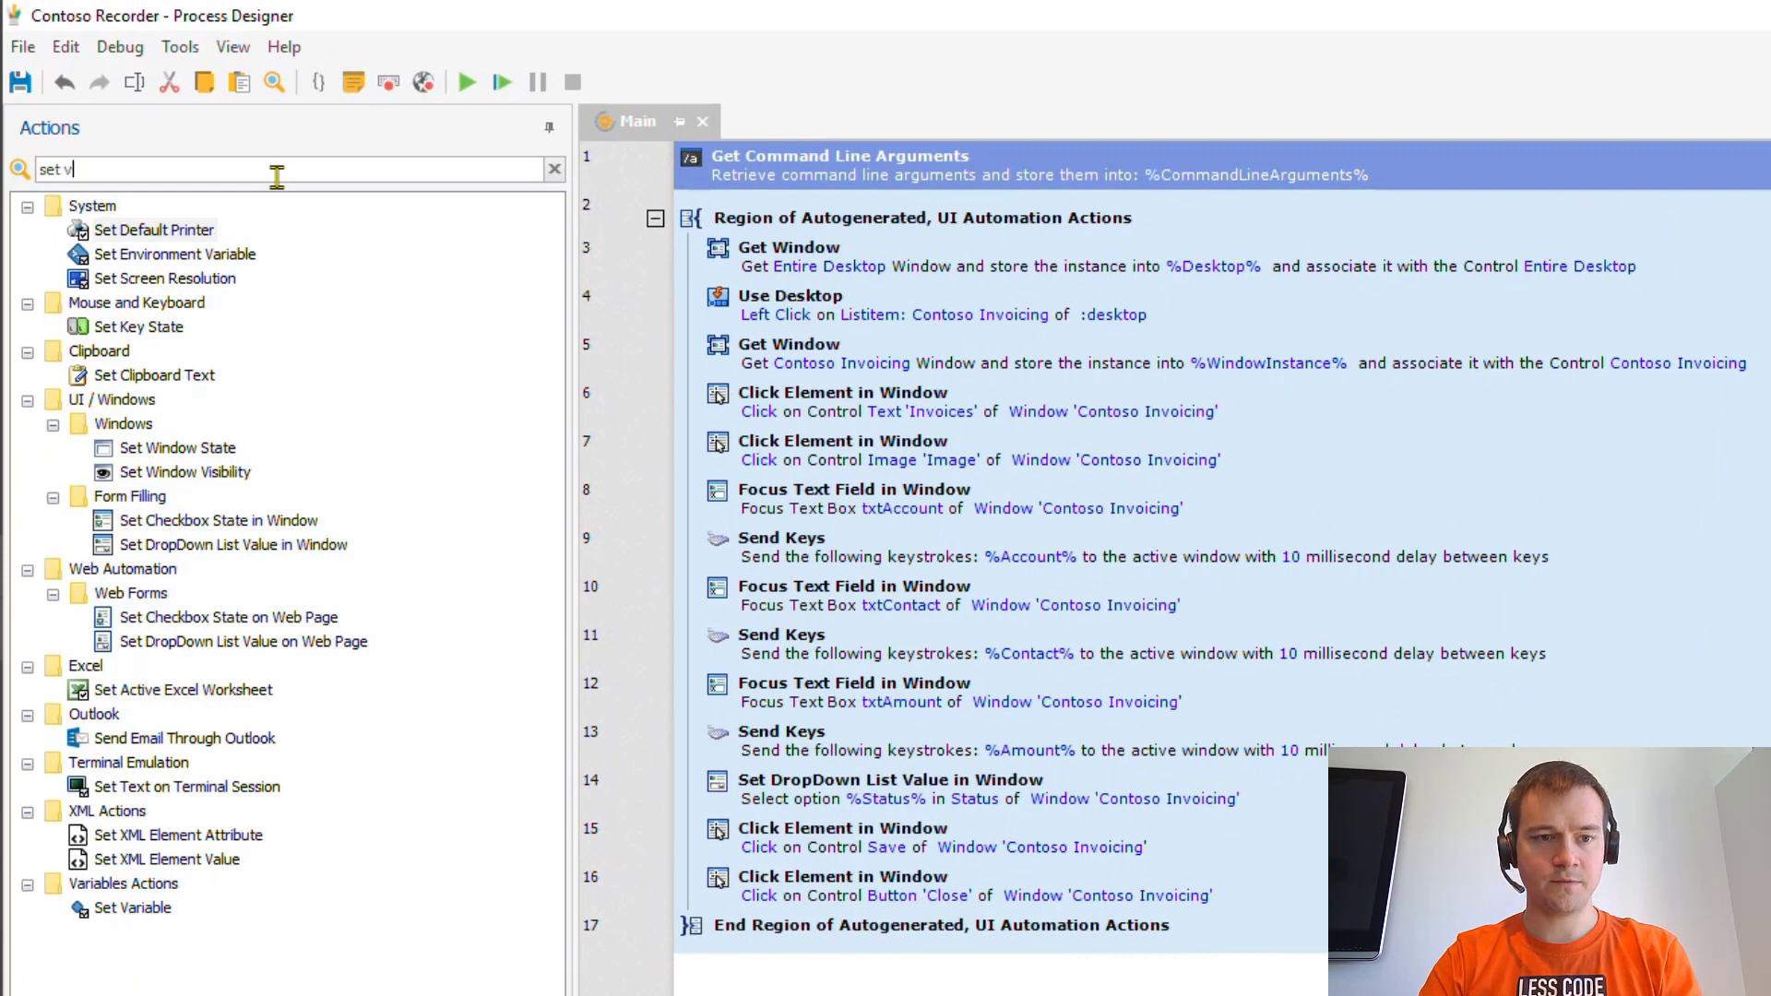
type("ar")
- Add a step-2 Set Variable assigning %CommandLineArguments[0]% to %Account%, then paste three copies
left_click_drag(138, 232, 775, 213)
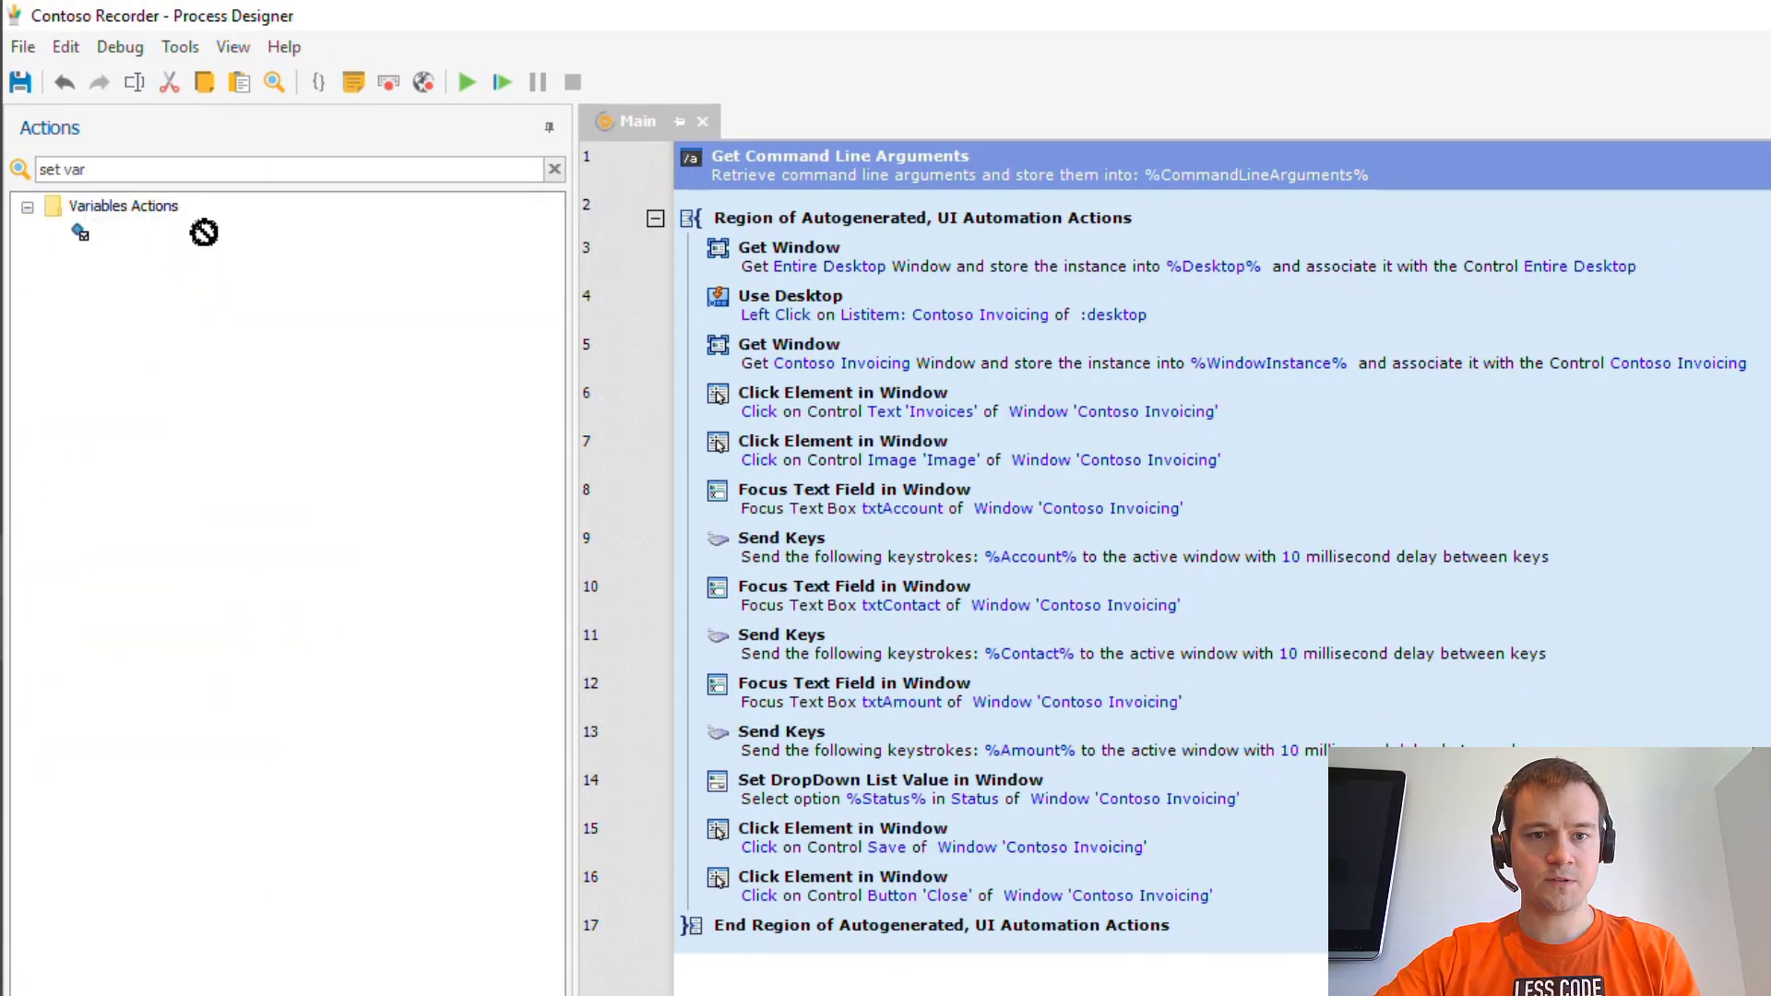
left_click_drag(640, 168, 641, 168)
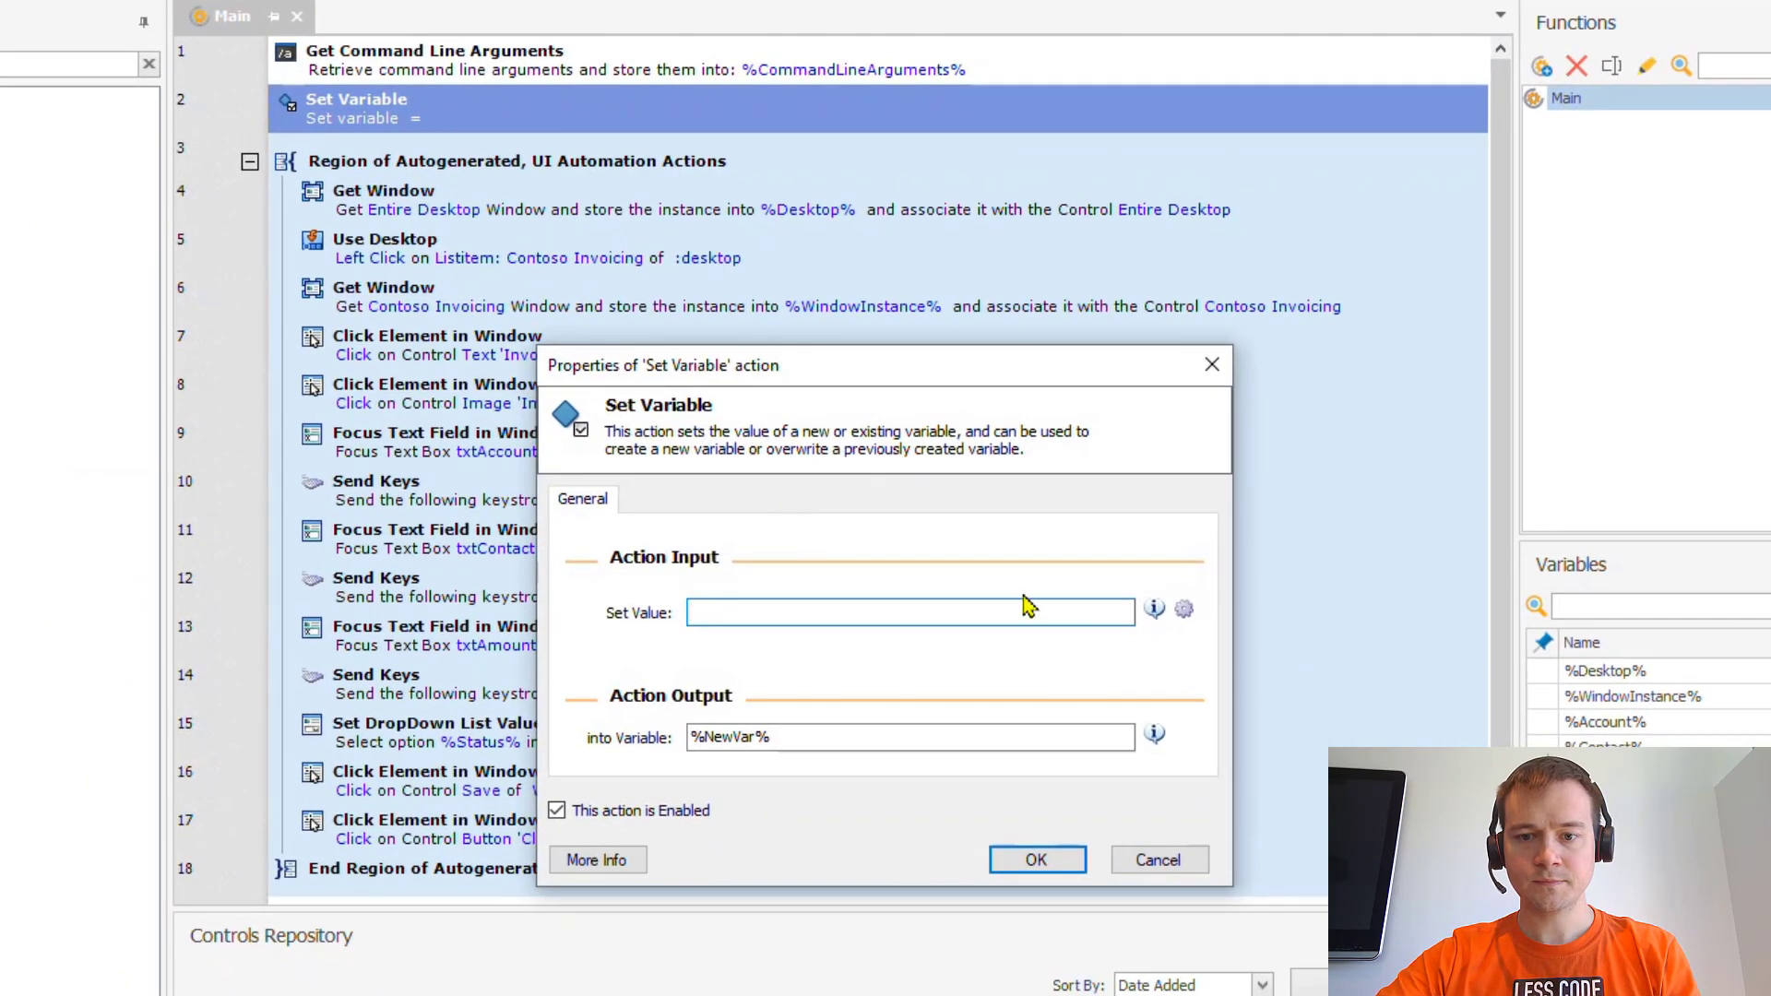
left_click(1461, 682)
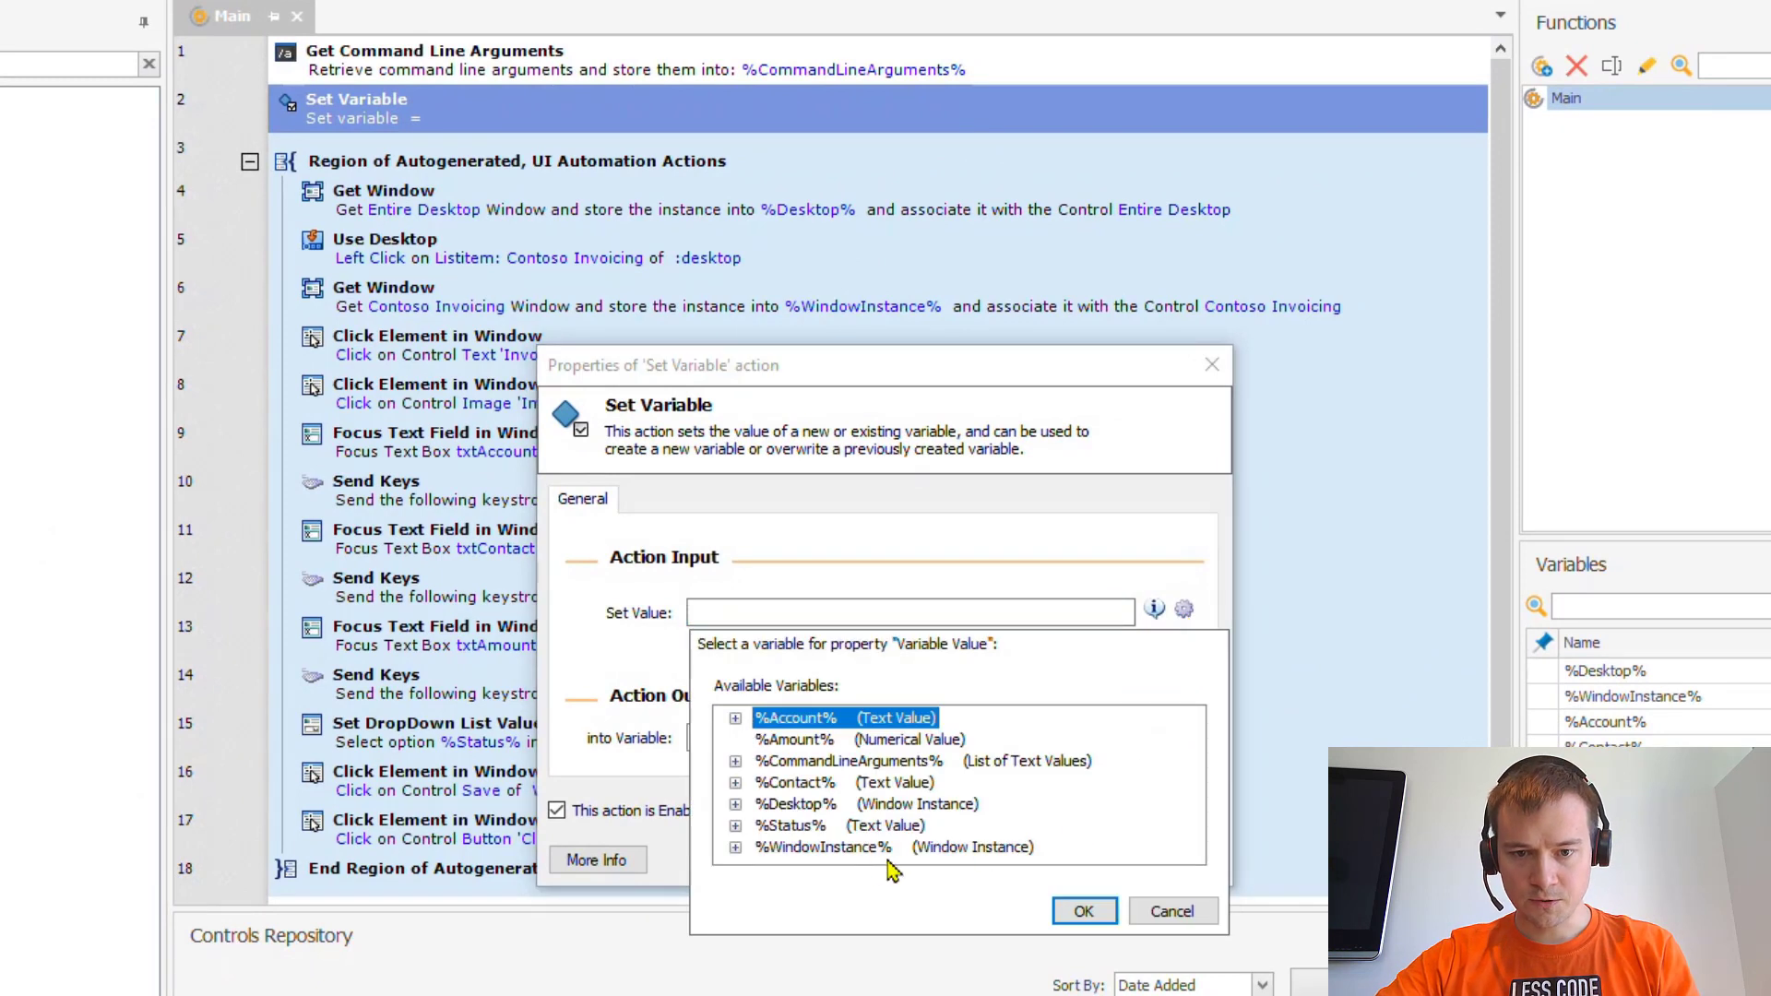
left_click(879, 772)
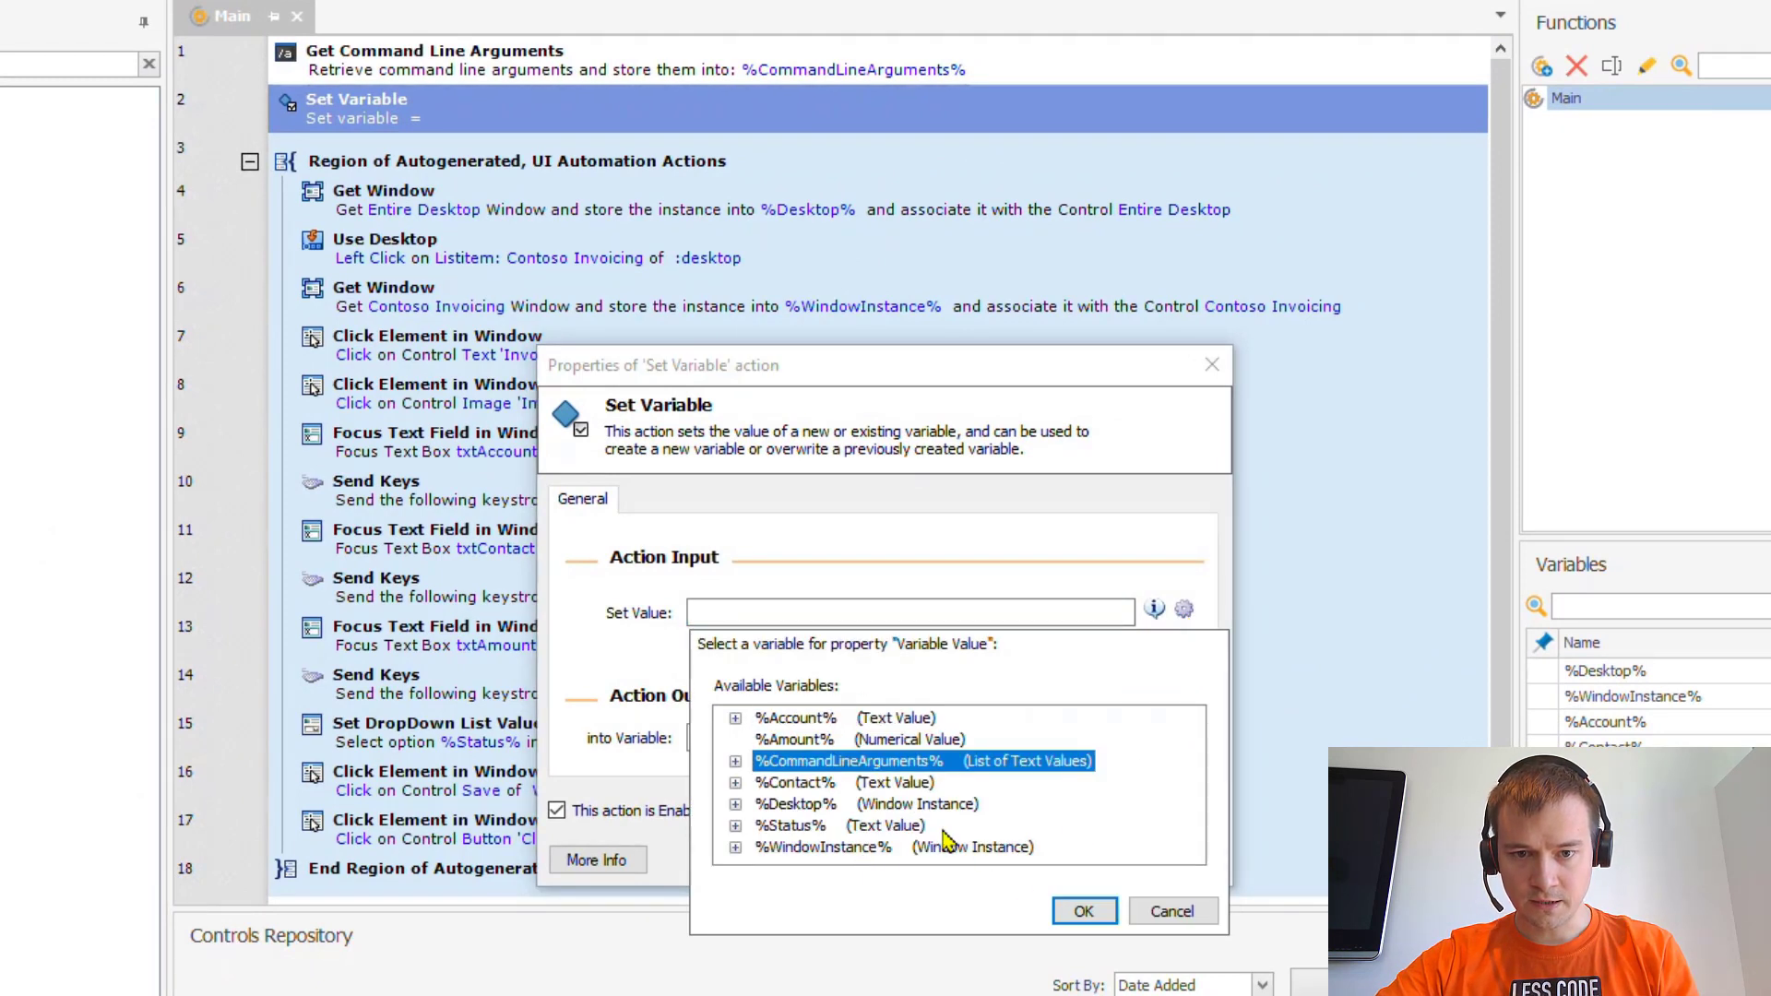
left_click(1051, 910)
left_click(861, 611)
type("[0]")
type("]")
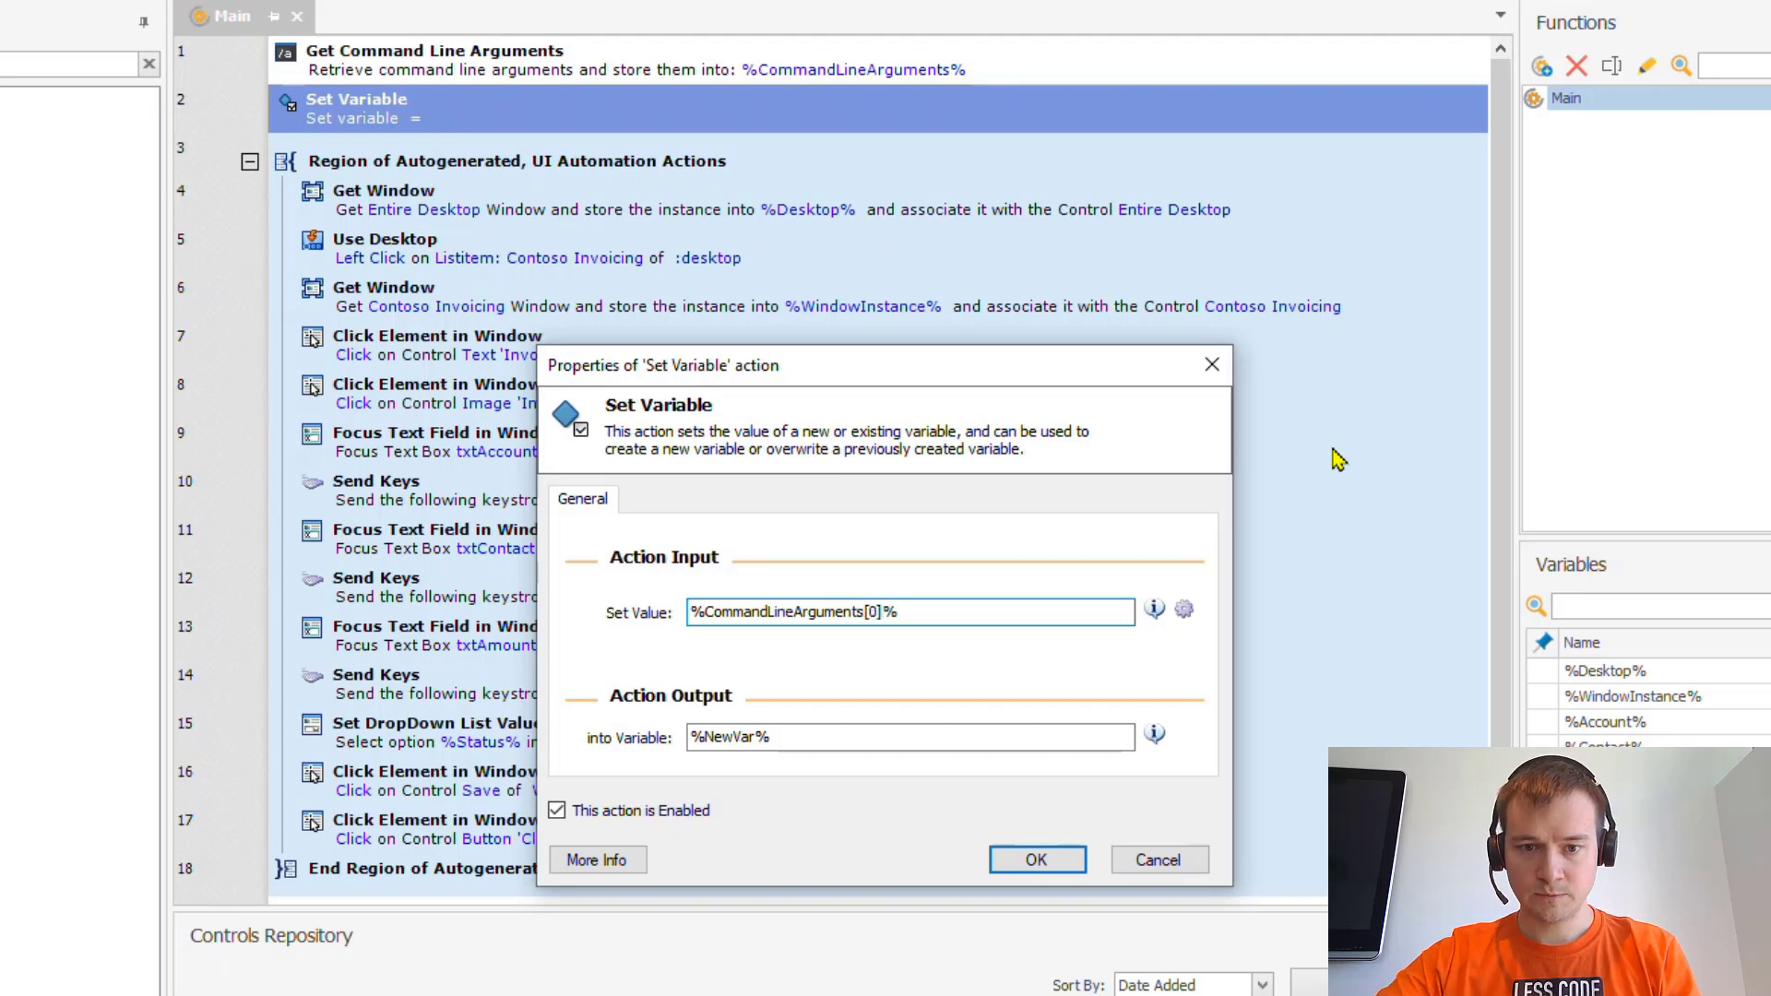
double_click(733, 737)
type("%Accoun")
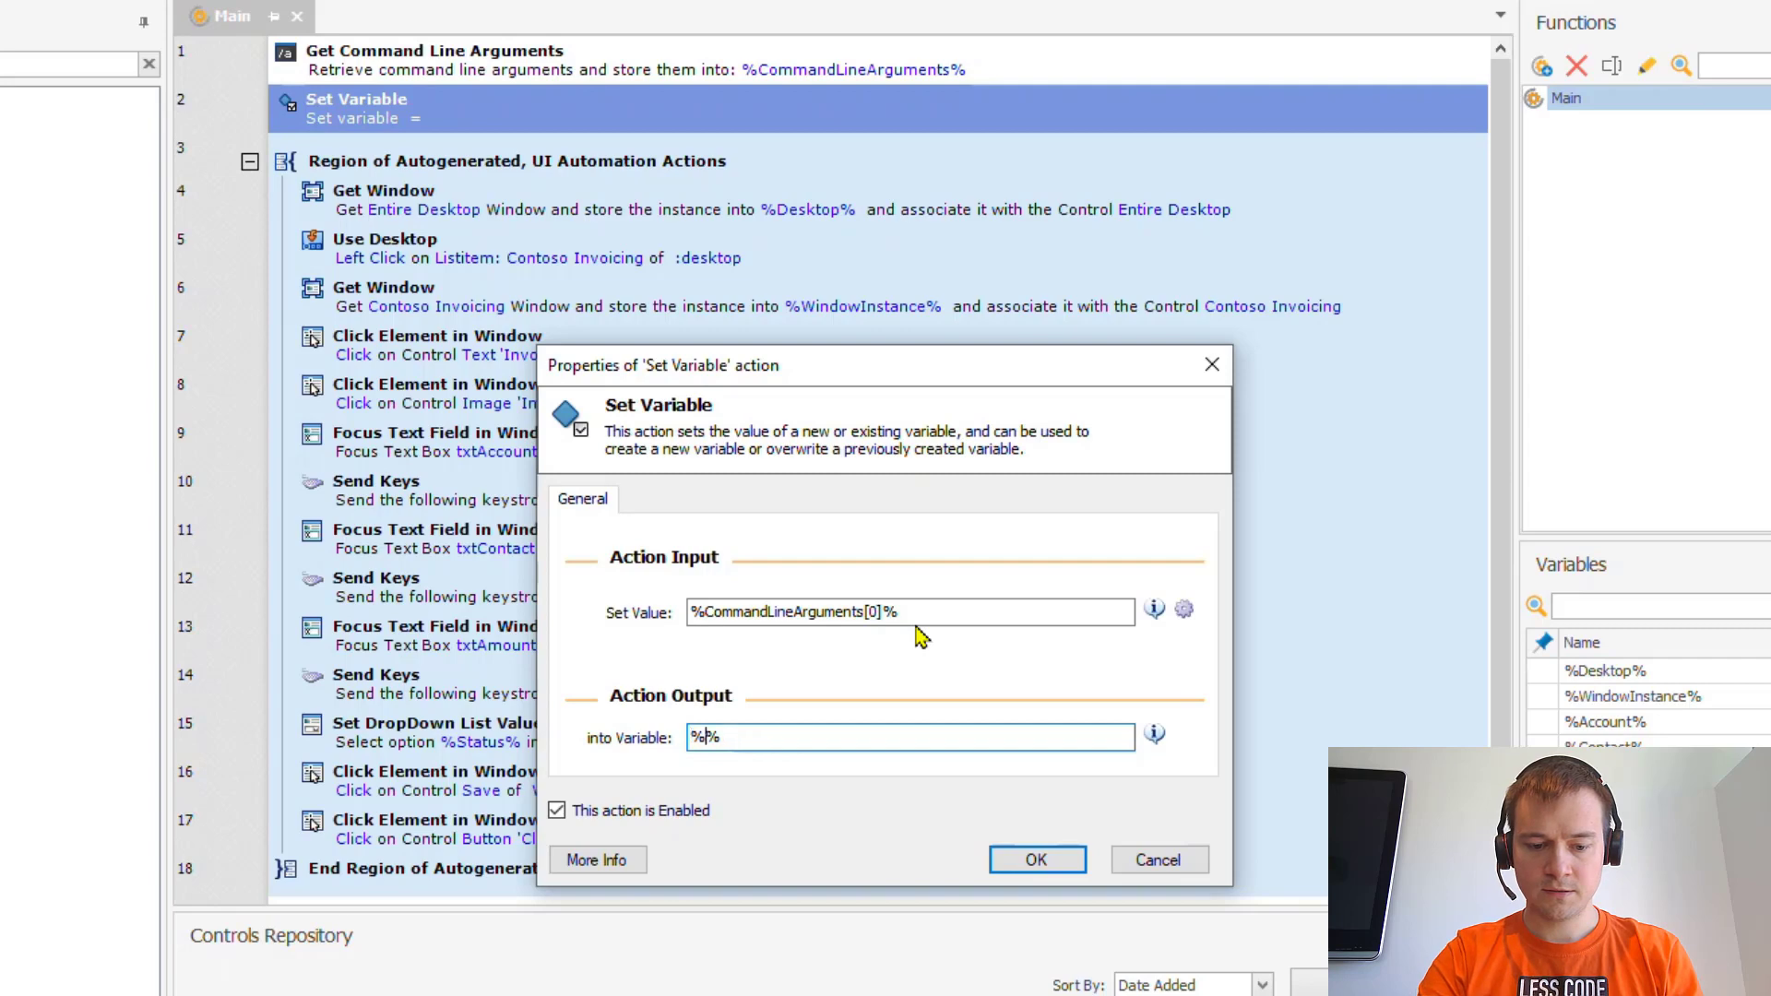
type("t")
key("Return")
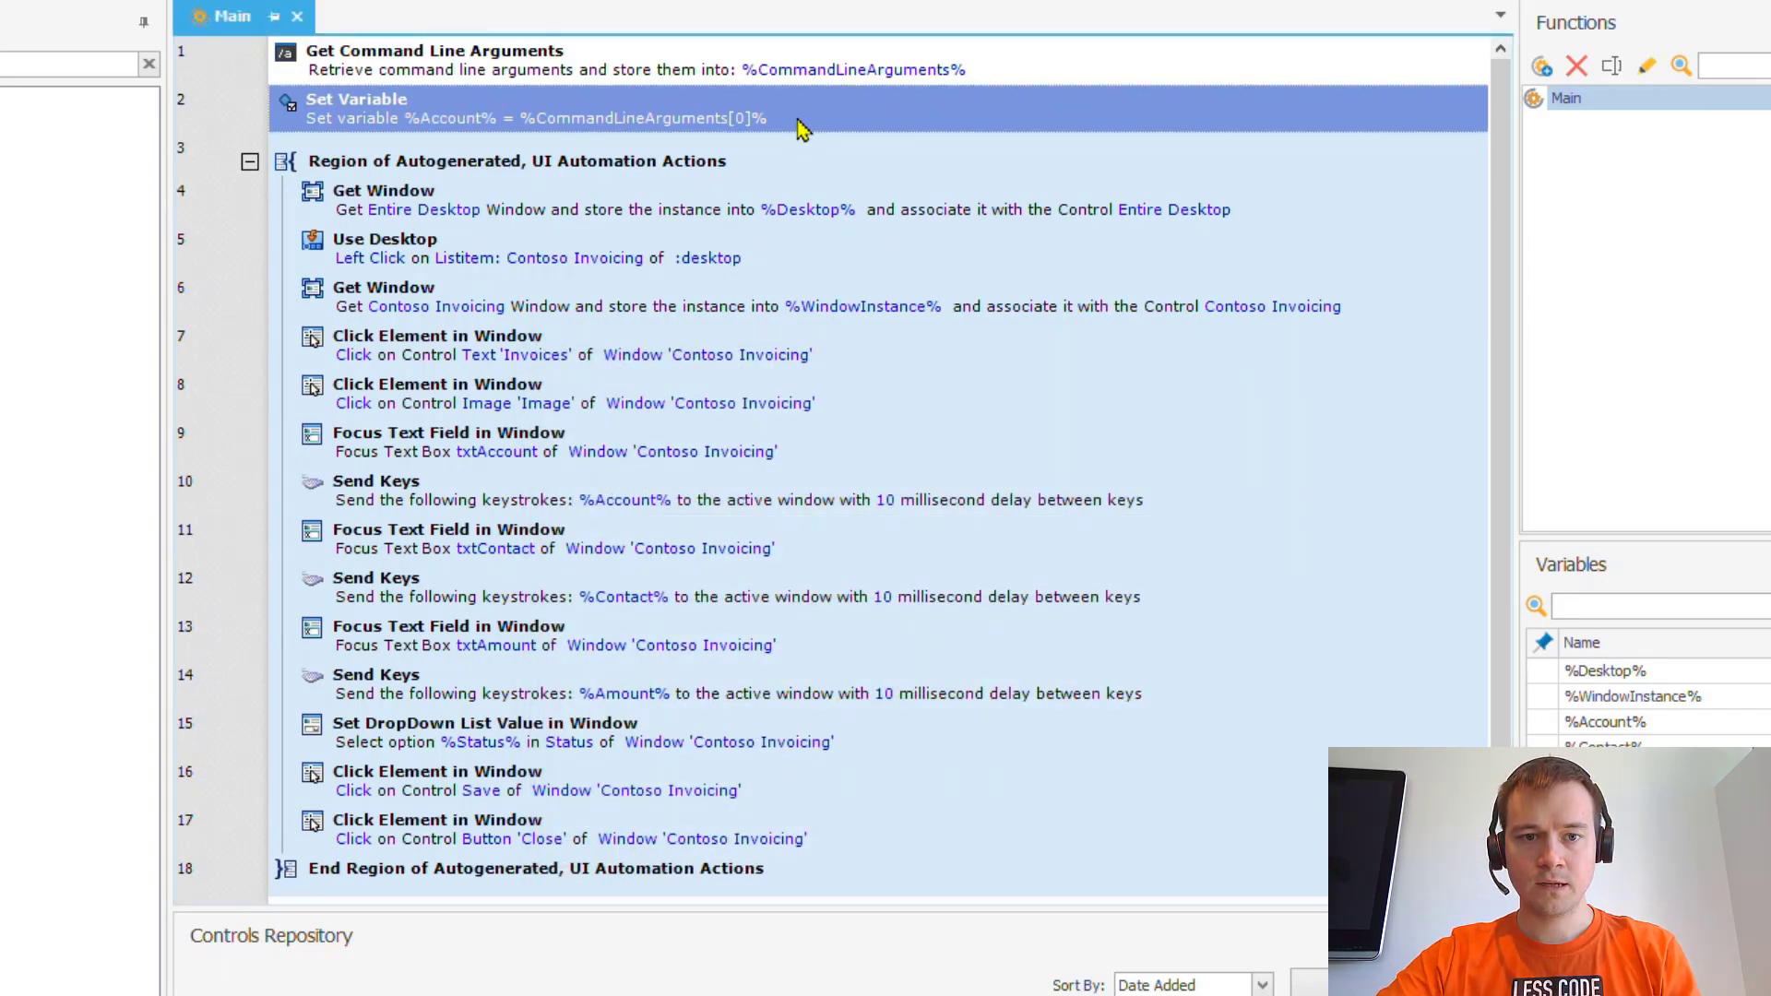
key("ctrl+v")
key("ctrl+v")
key("ctrl+v")
- Change step 3 to assign argument index [1] to %Contact%
left_click(775, 171)
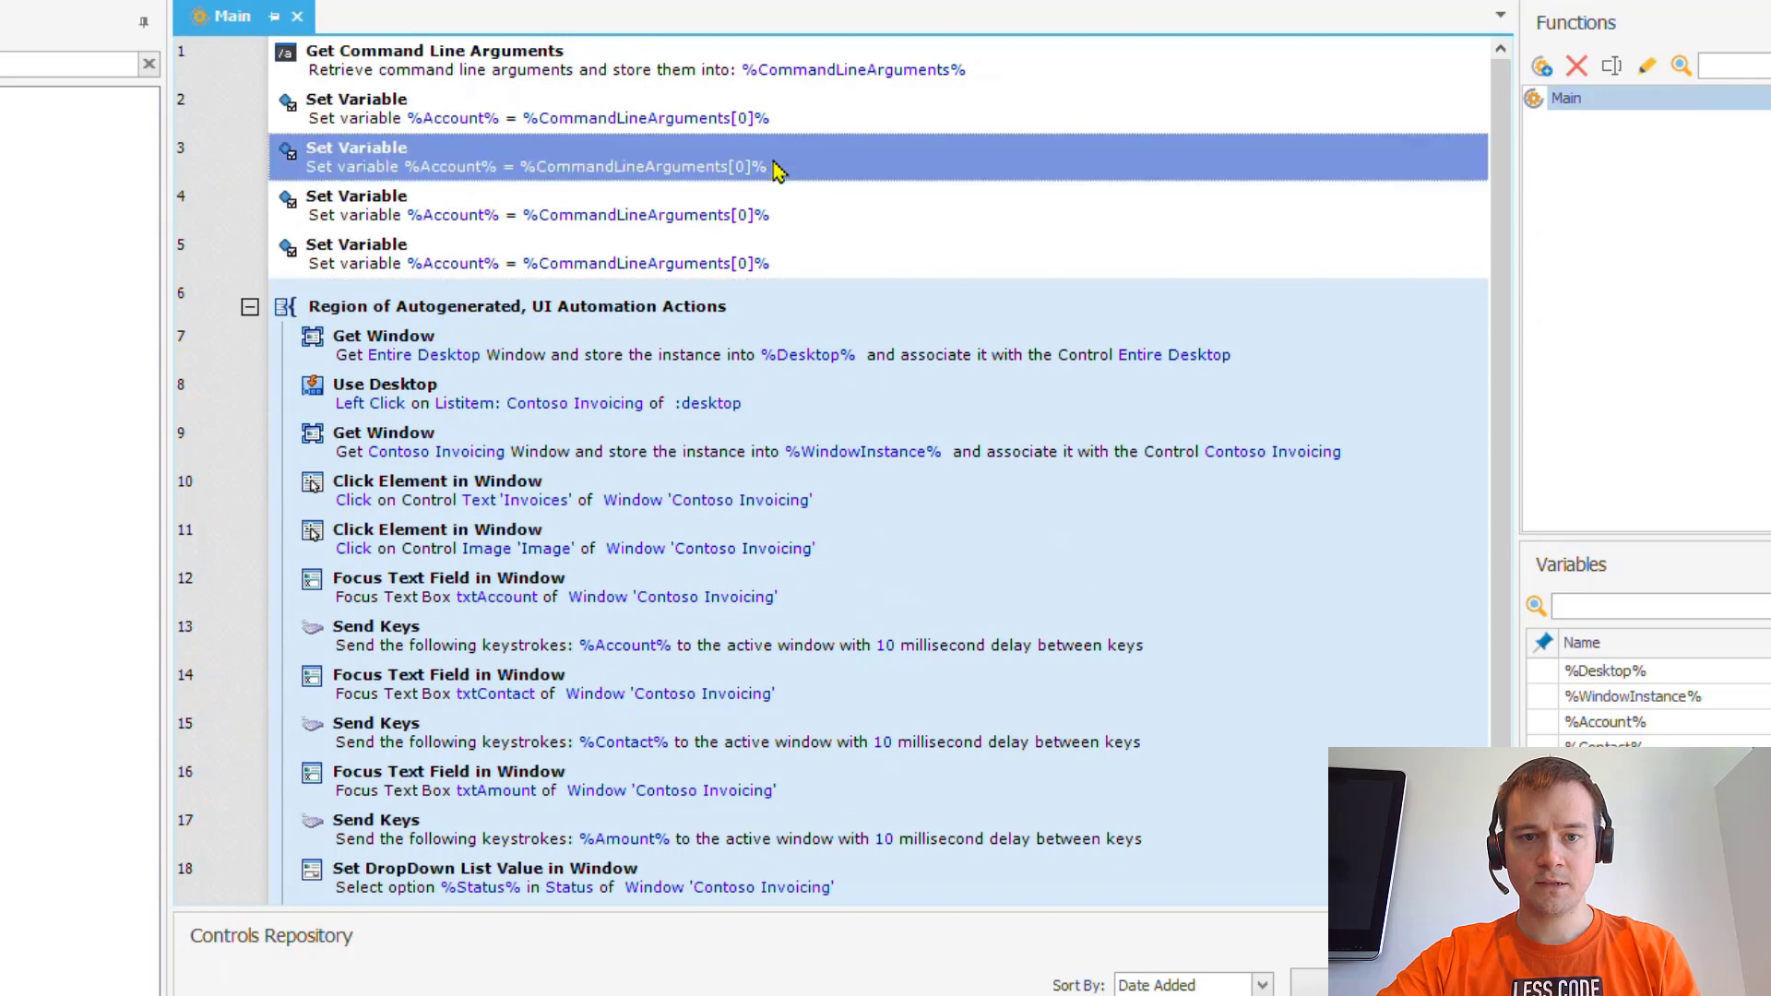
double_click(775, 171)
left_click(872, 614)
key("Delete")
type("1")
key("Tab")
key("End")
key("Left")
key("shift+Home")
type("%Contact")
key("Return")
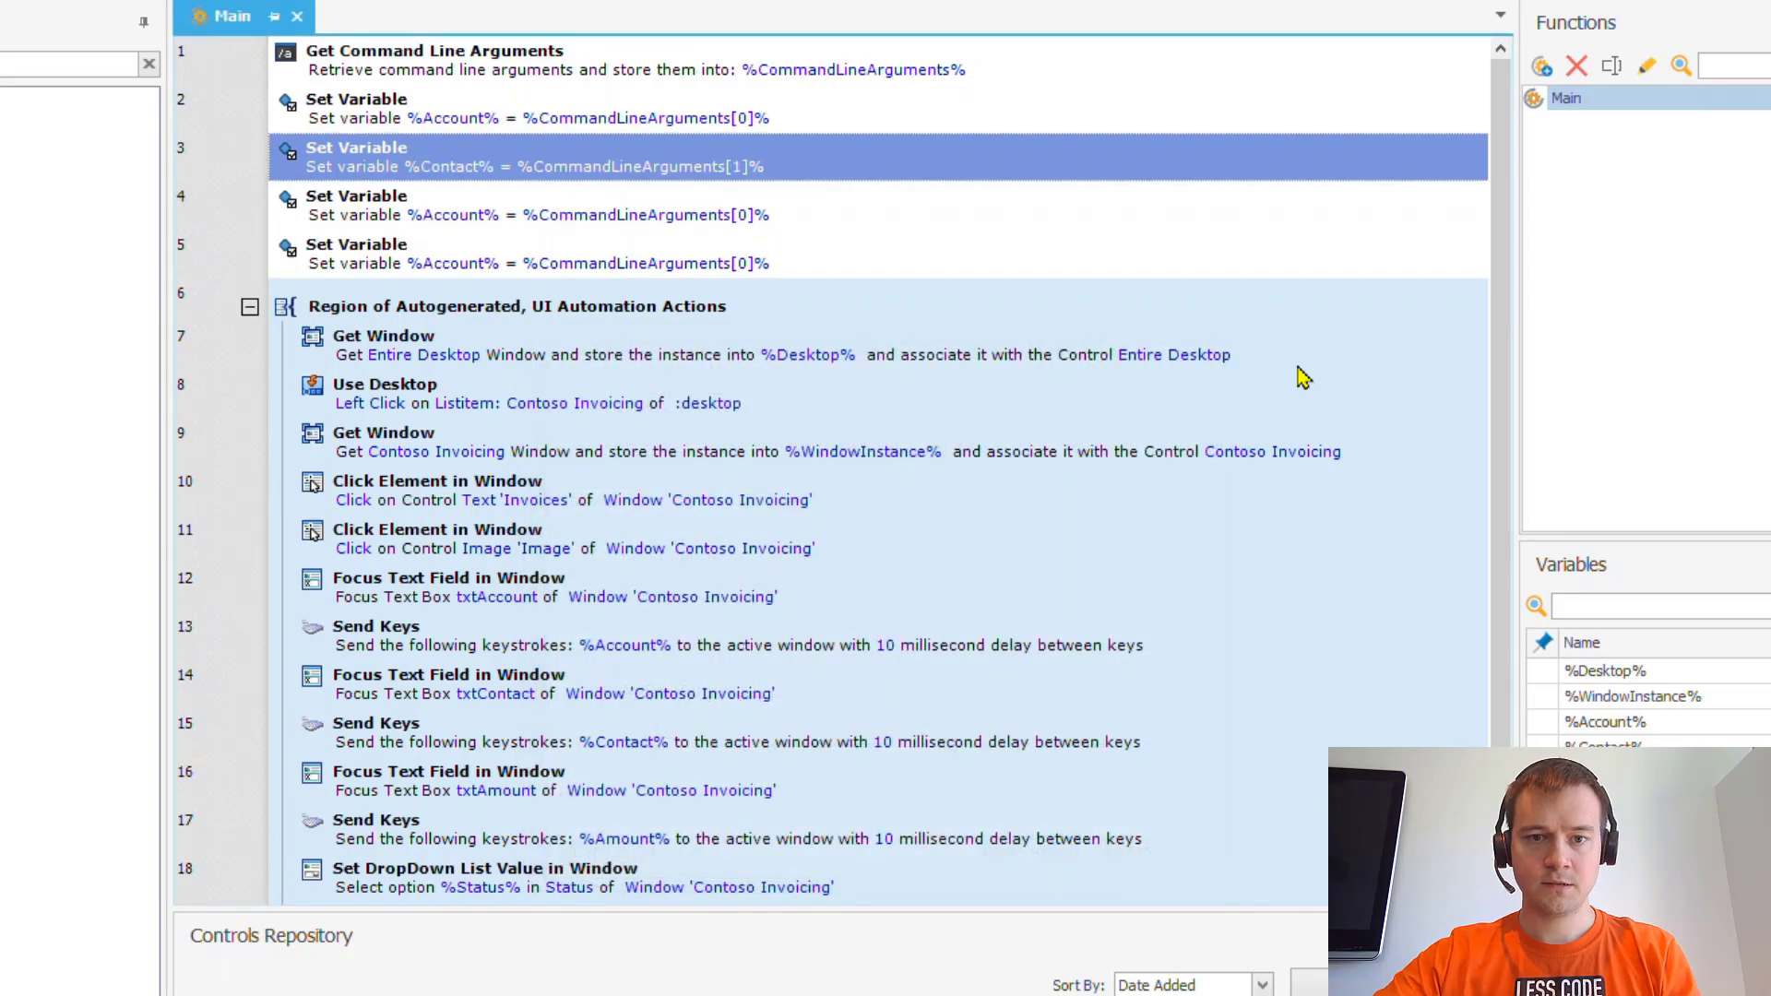
- Change step 4 to assign argument index [2] to %Amount%
double_click(949, 205)
left_click(971, 614)
type("2")
key("Tab")
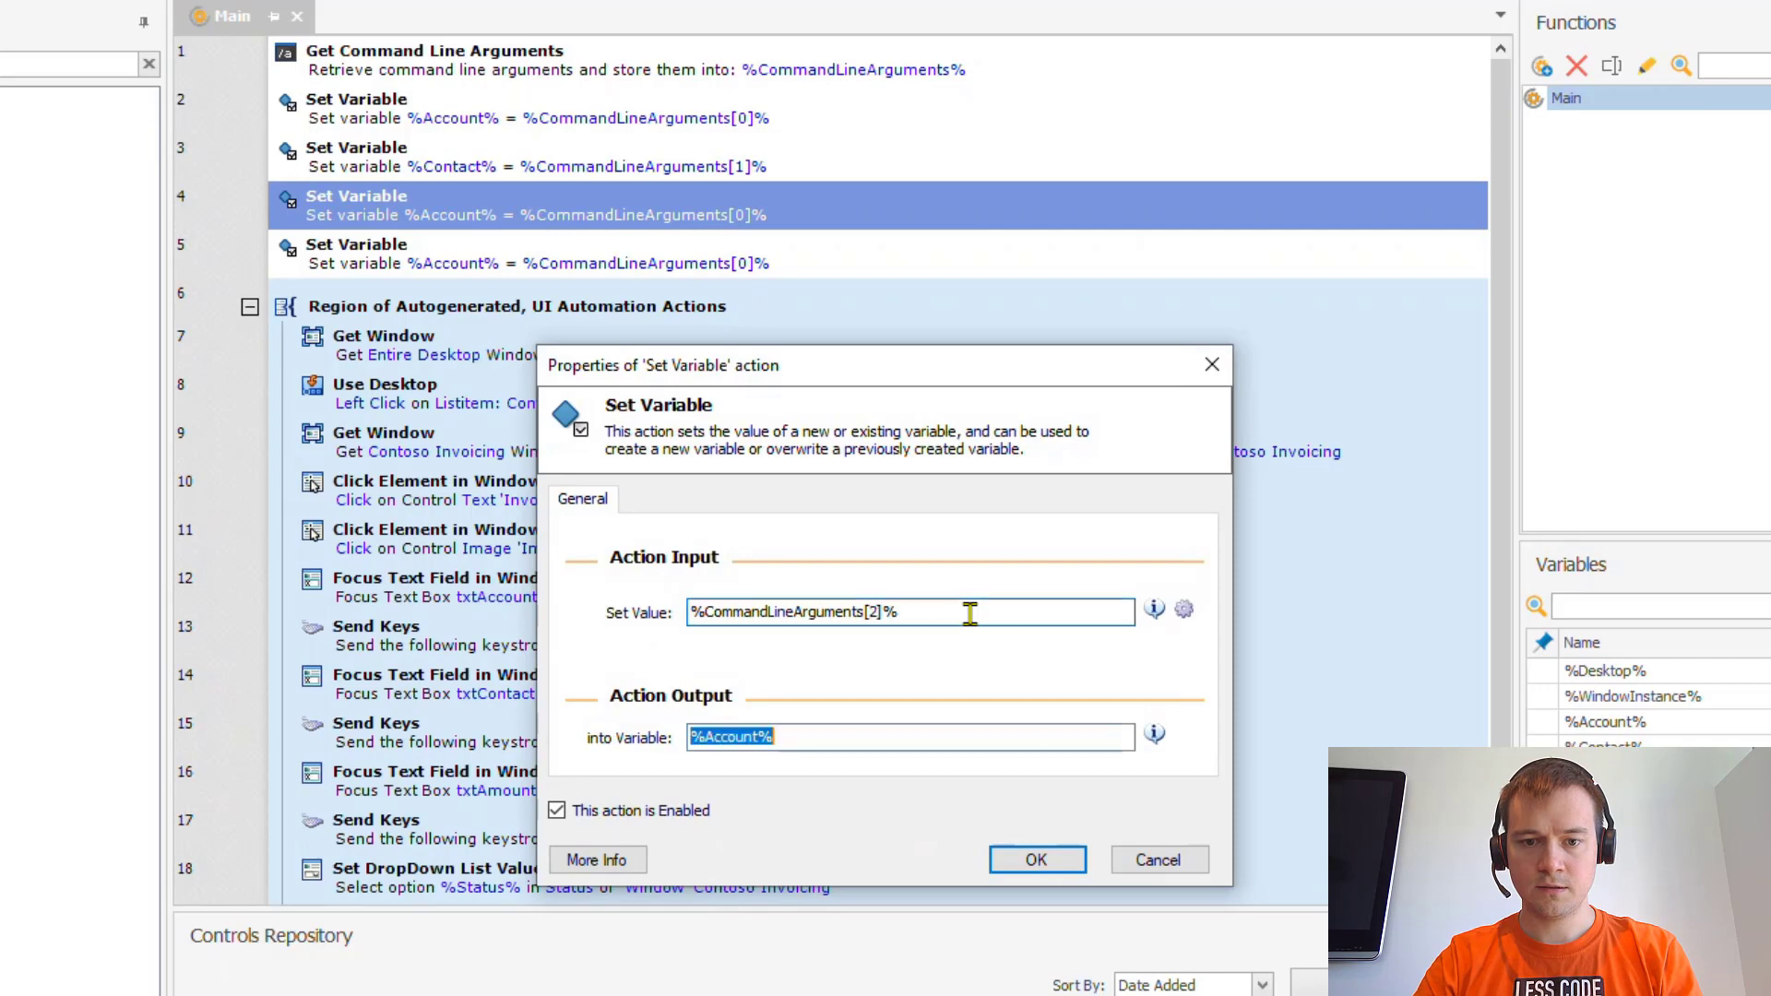
key("End")
key("Left")
key("shift+Home")
type("%Amount")
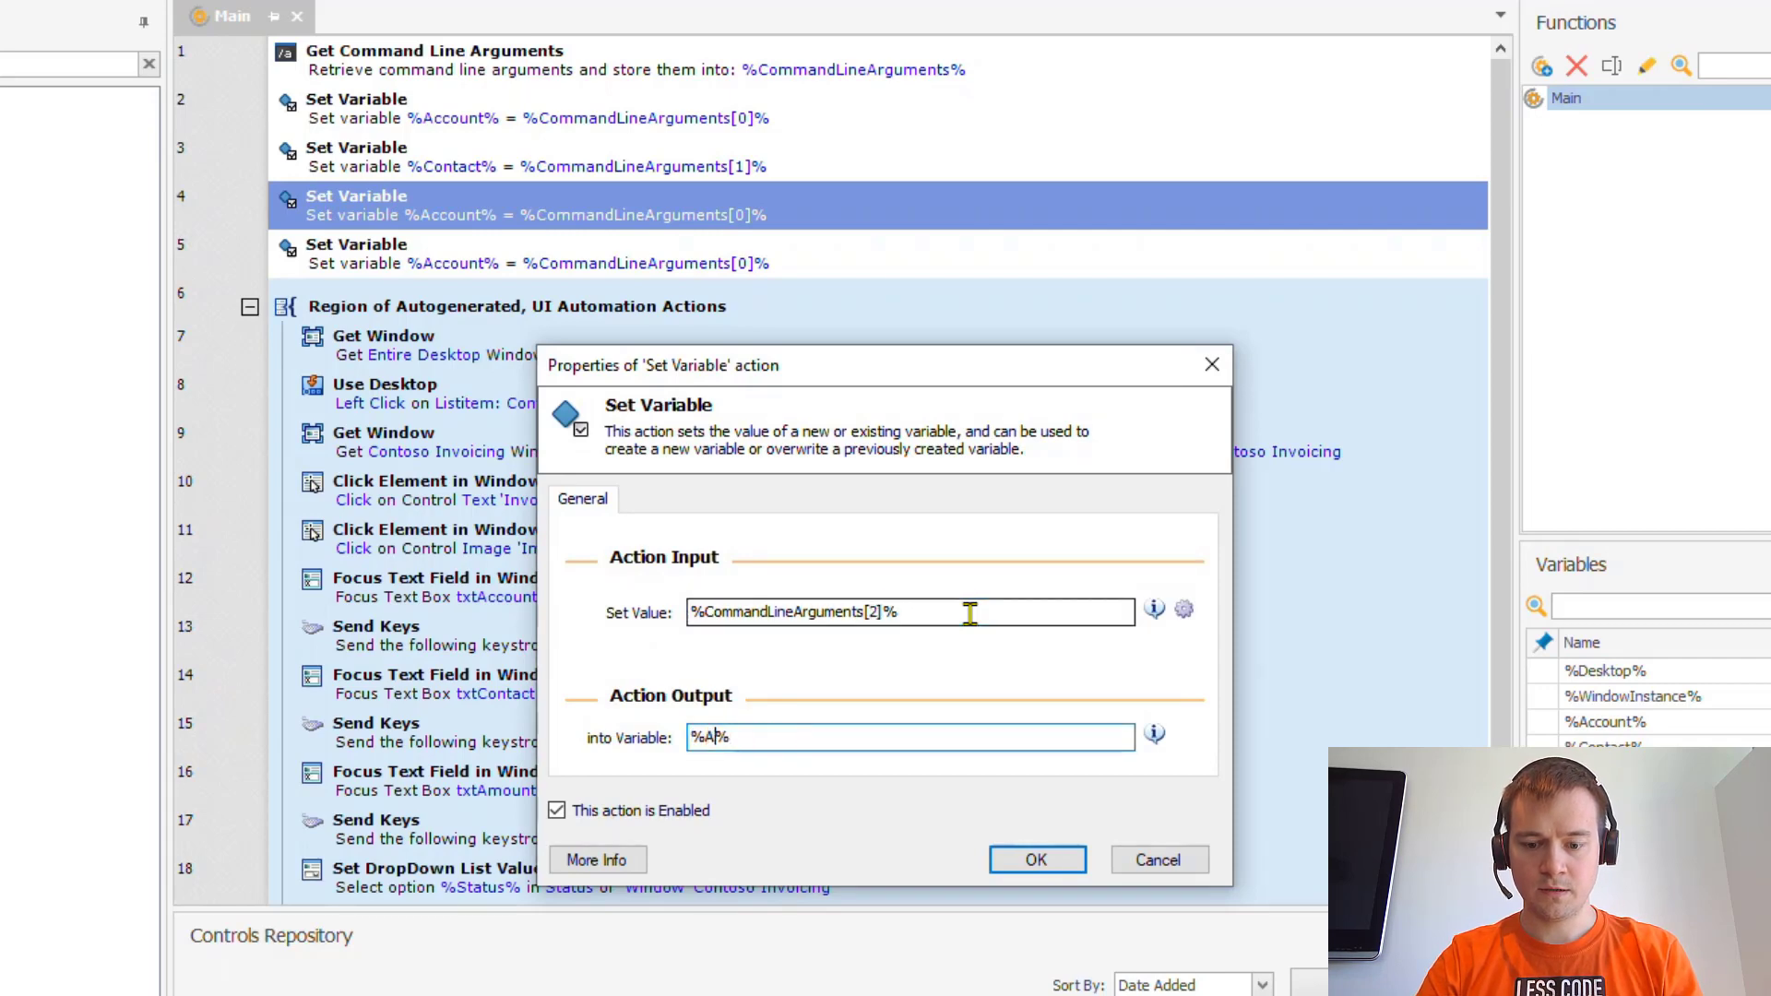
key("Return")
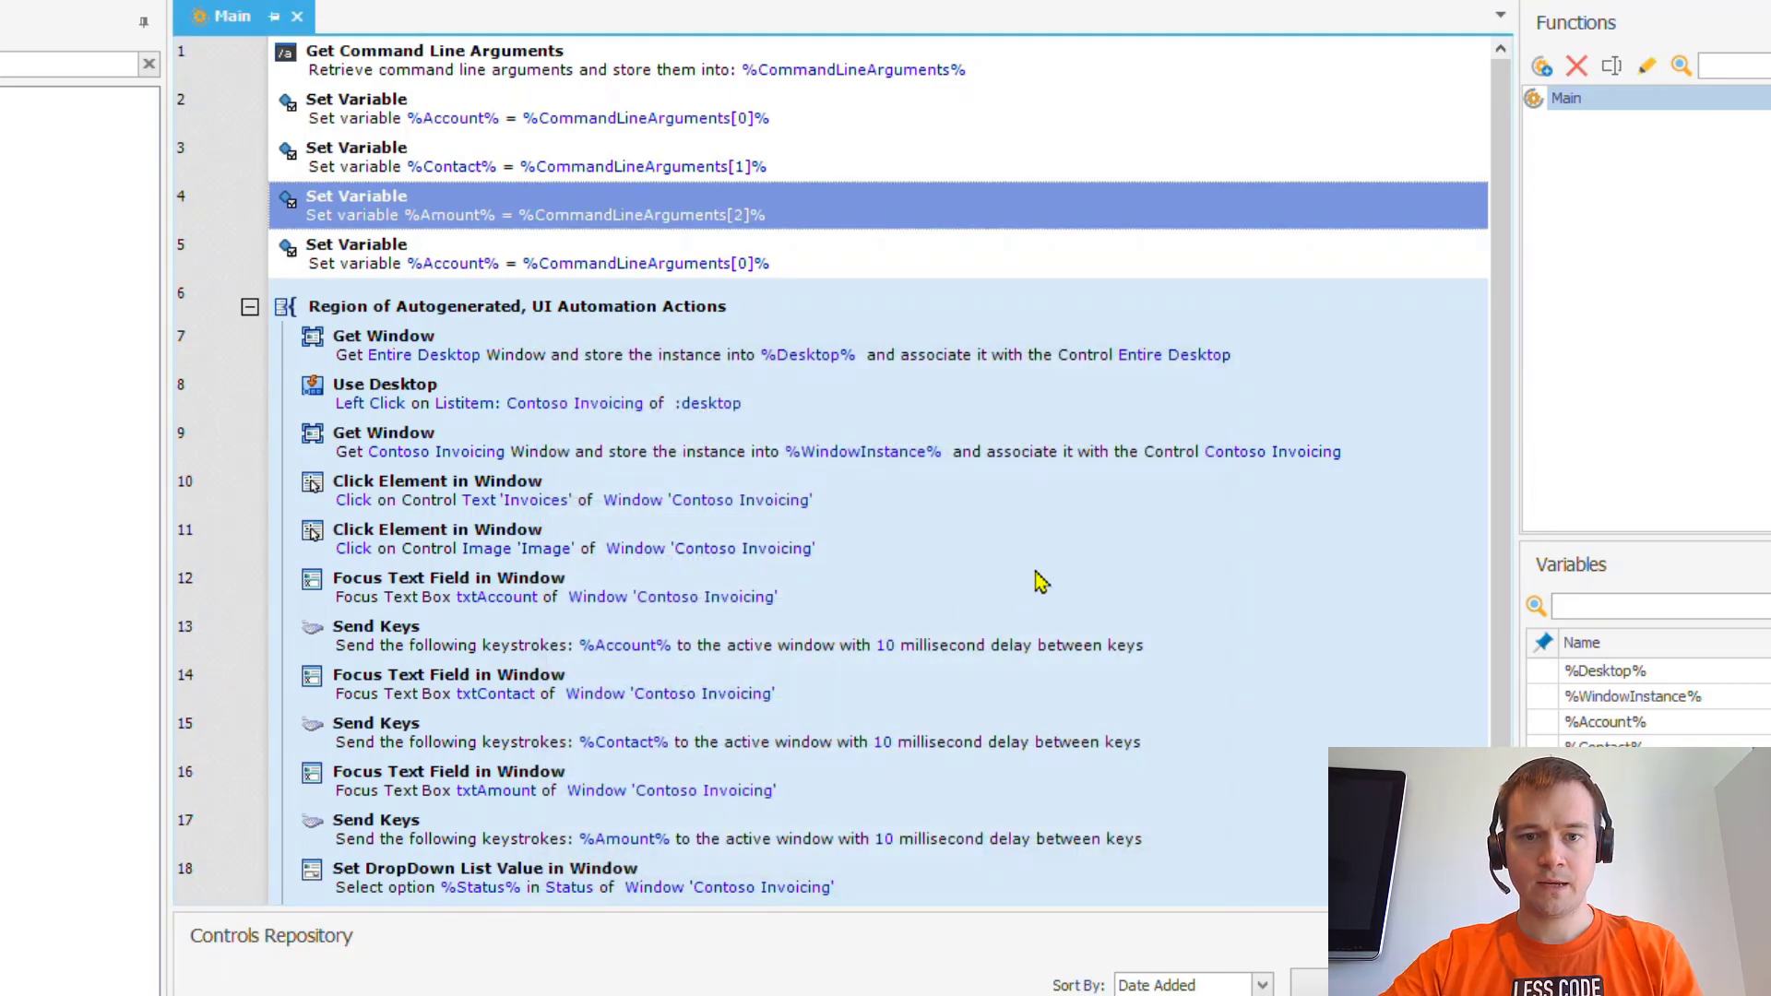
- Change step 5 to assign argument index [3] to %Status%
double_click(881, 270)
left_click(910, 611)
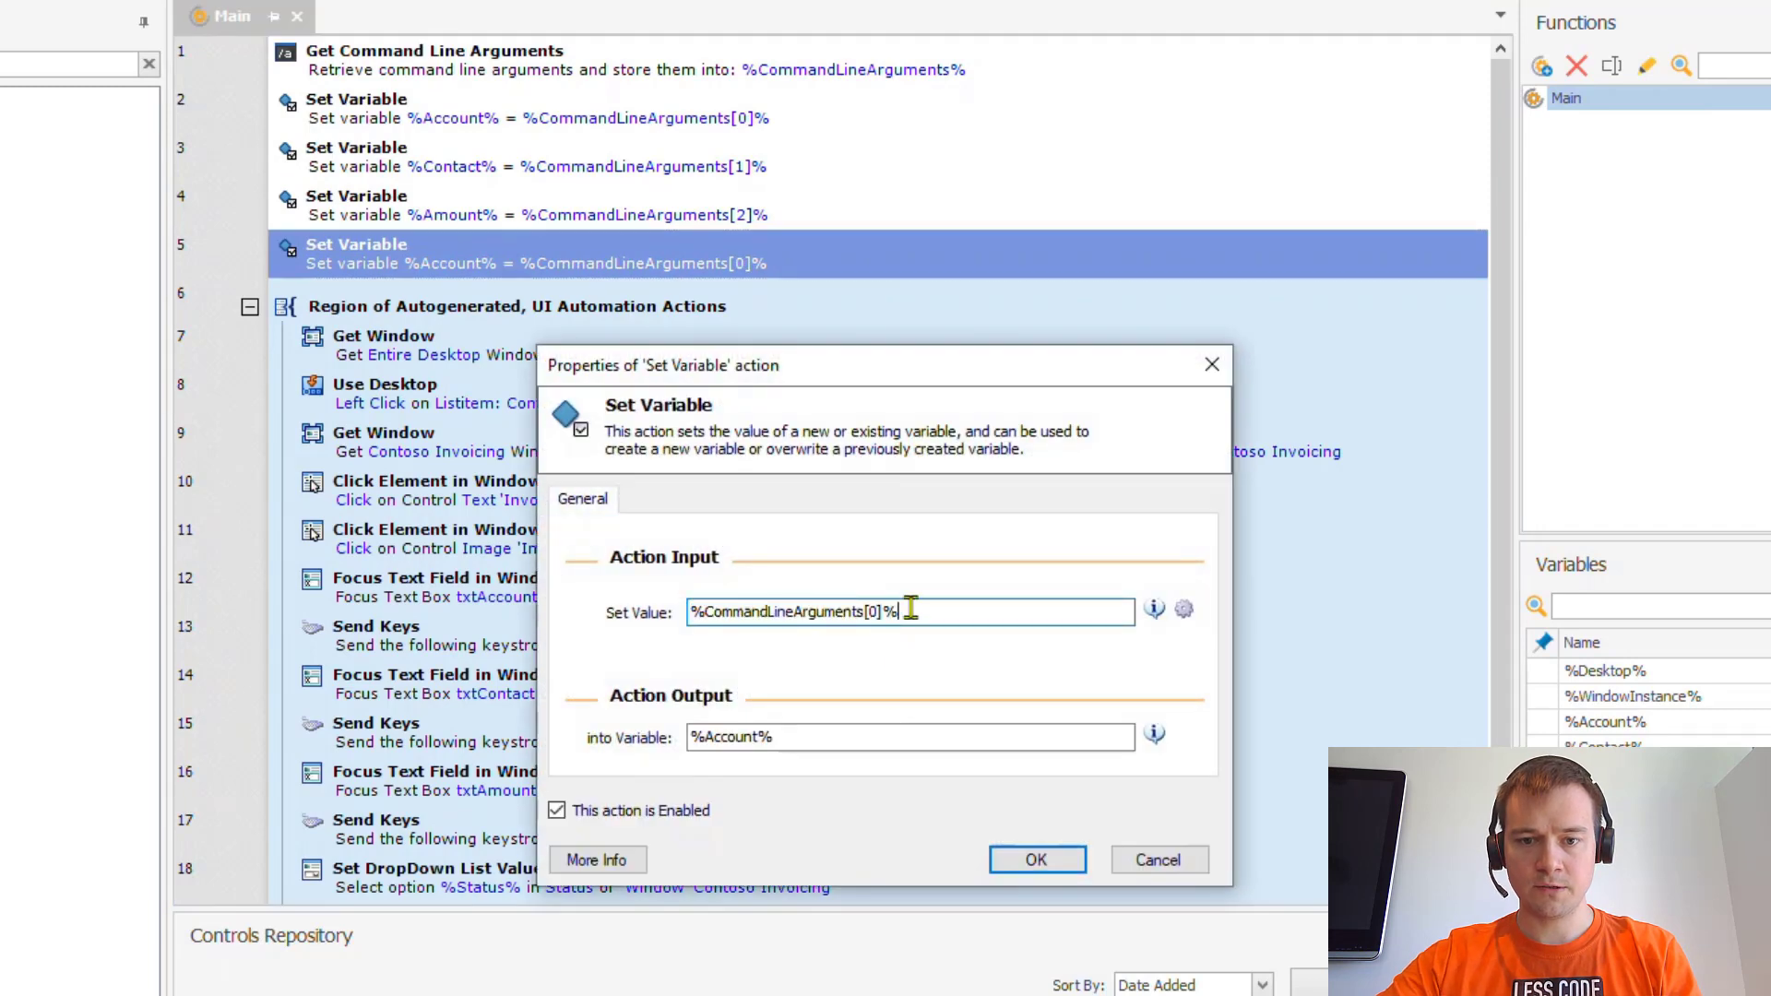
key("BackSpace")
type("3")
key("Tab")
key("shift+Home")
type("S")
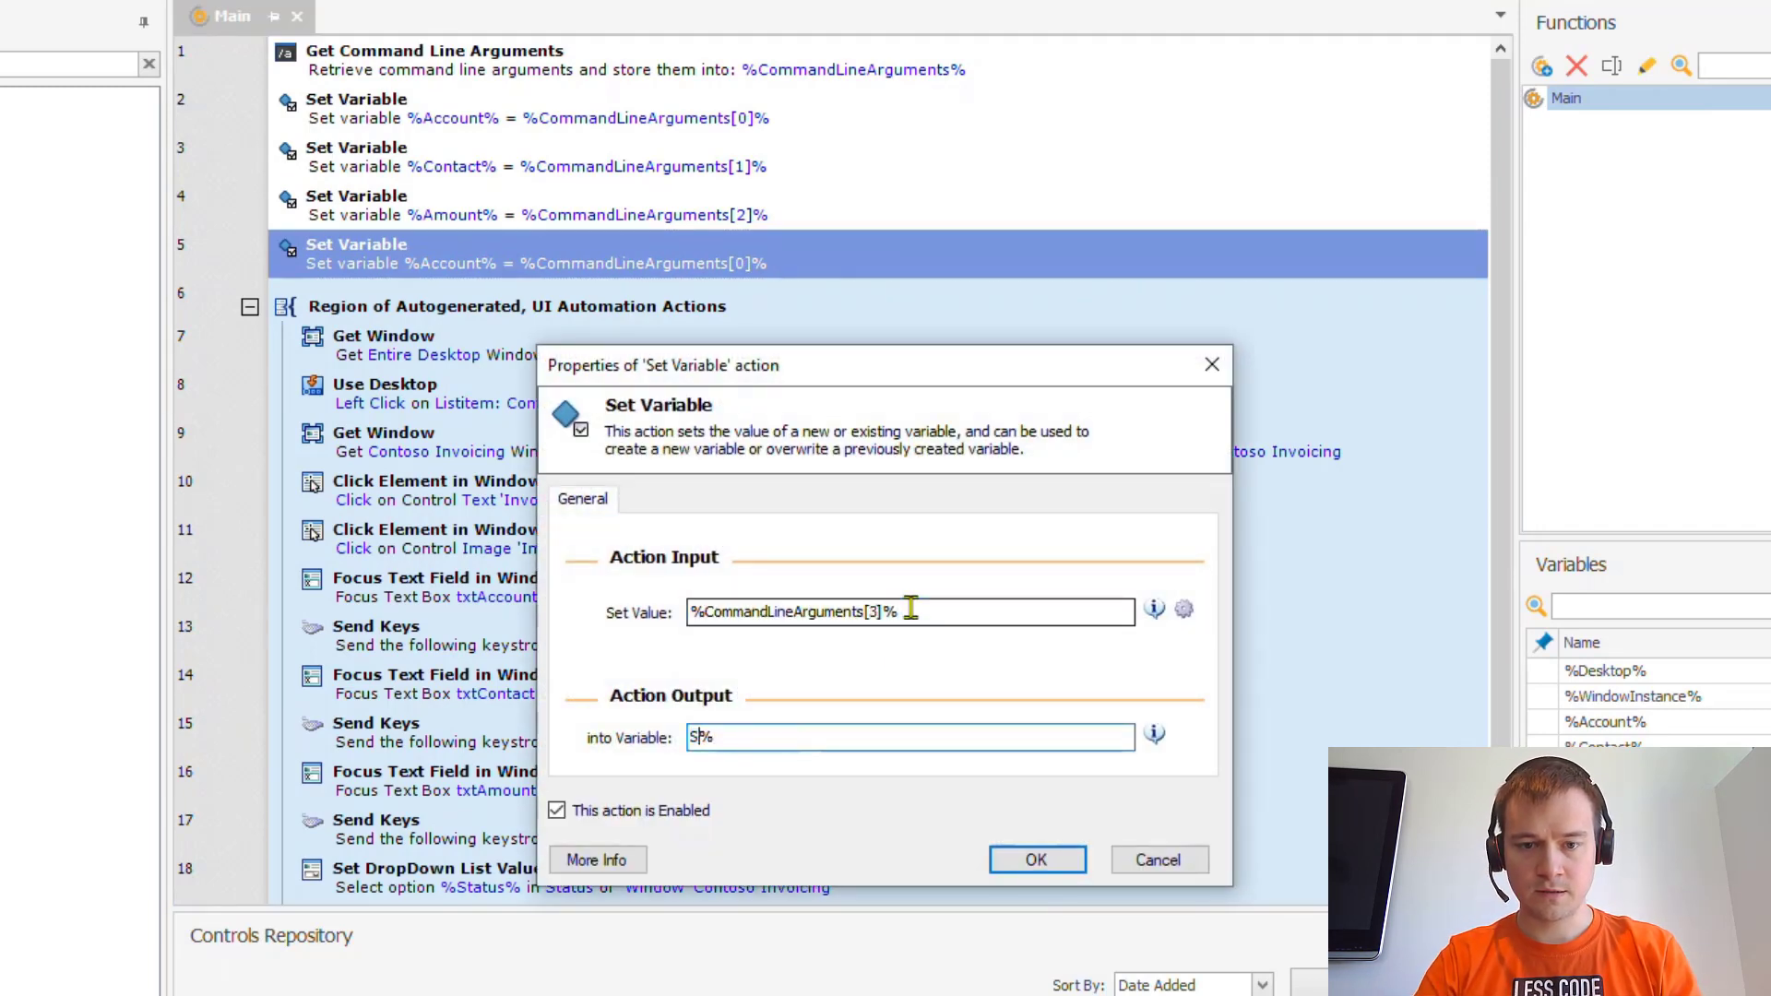
key("BackSpace")
type("%Status")
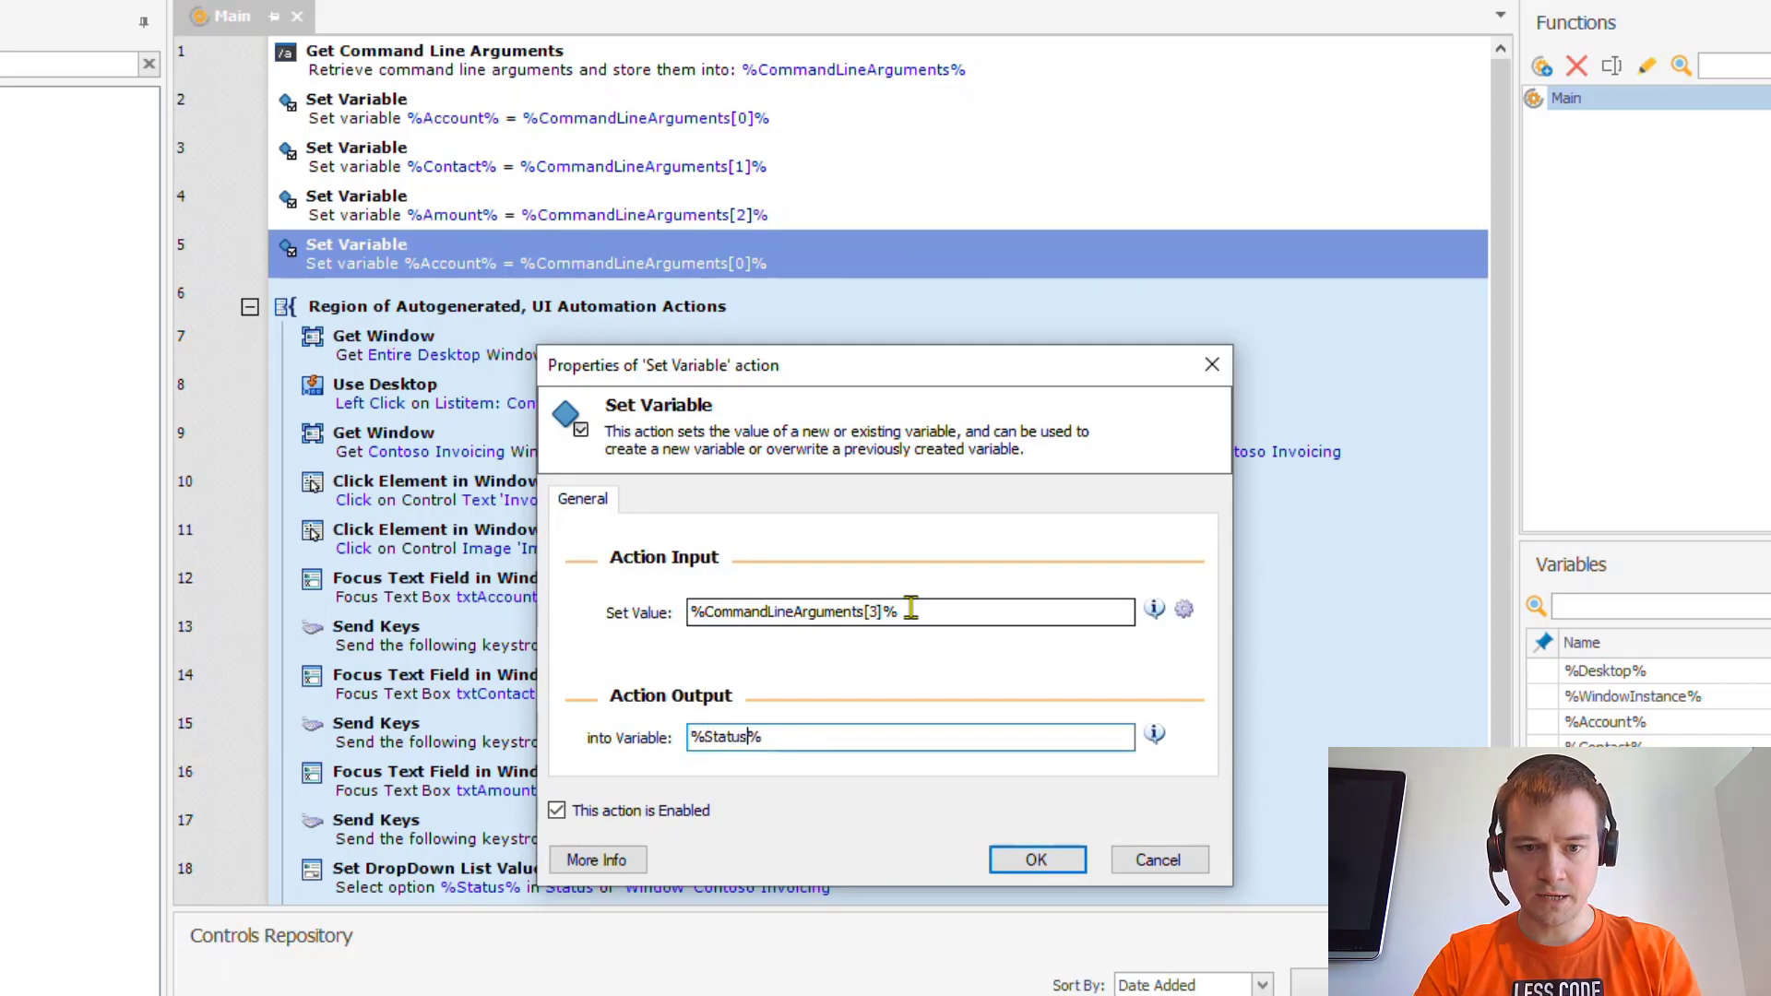
key("Return")
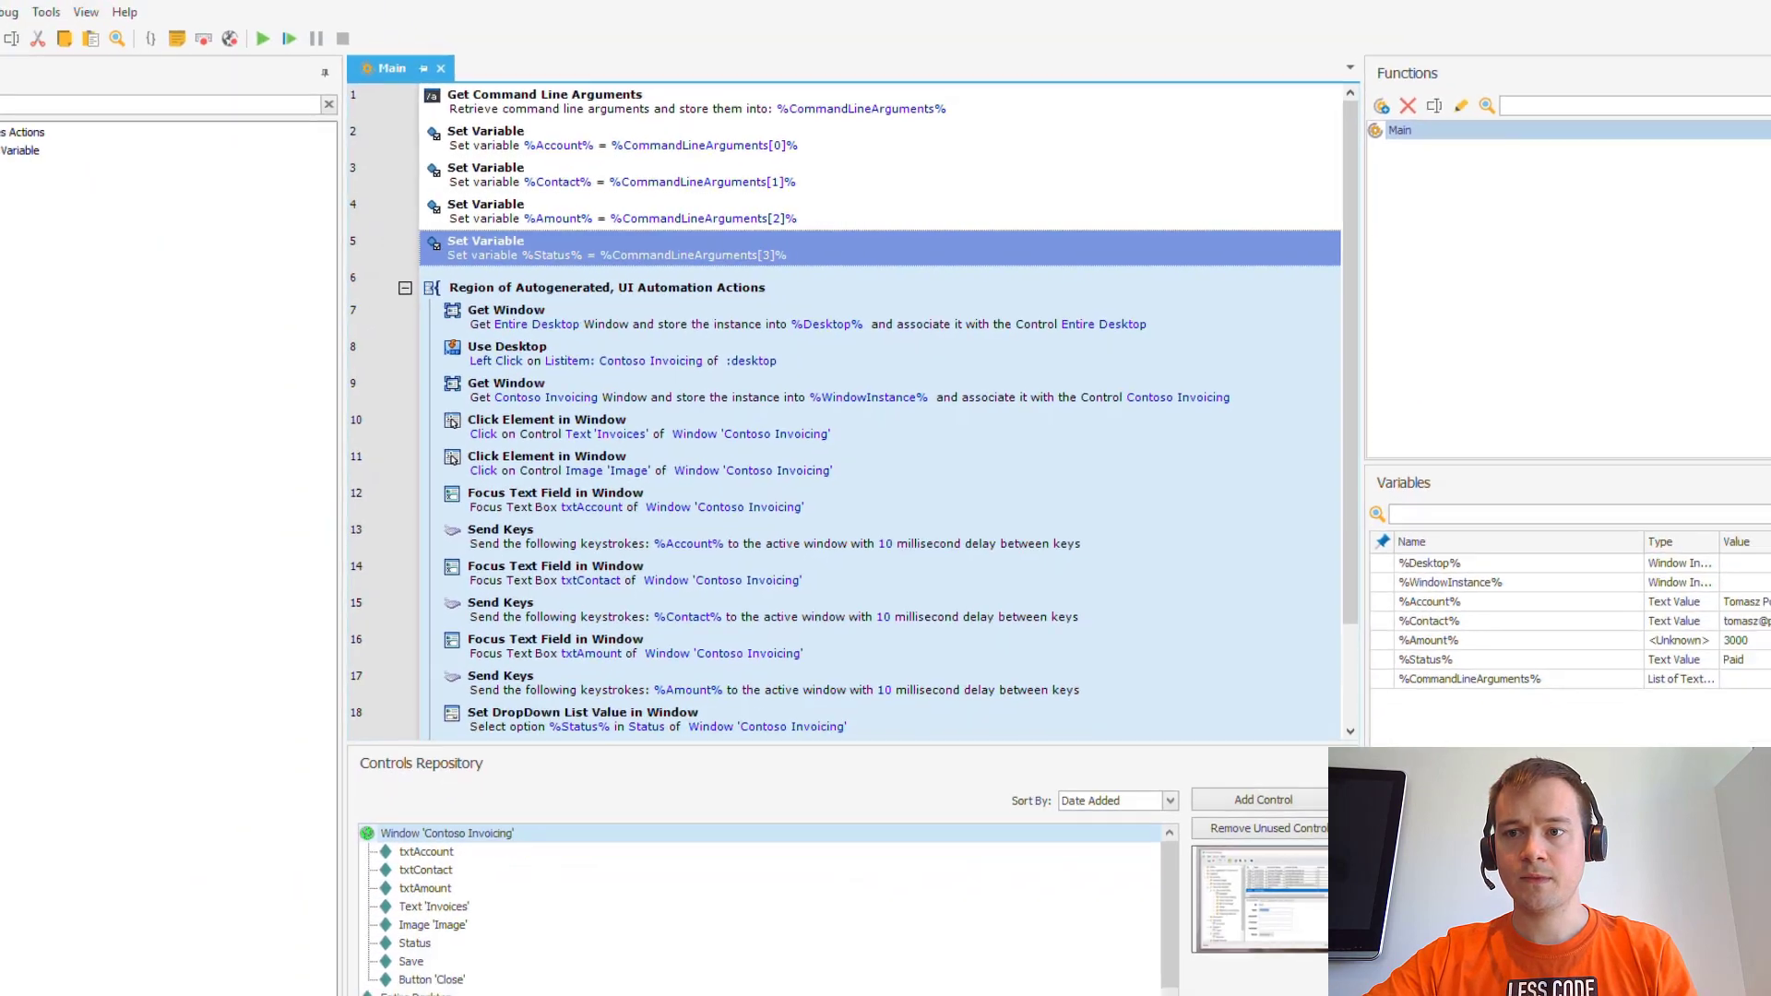
- Close Process Designer and rerun the launch command with a contact name and e-mail
left_click(1738, 18)
key("alt+Tab")
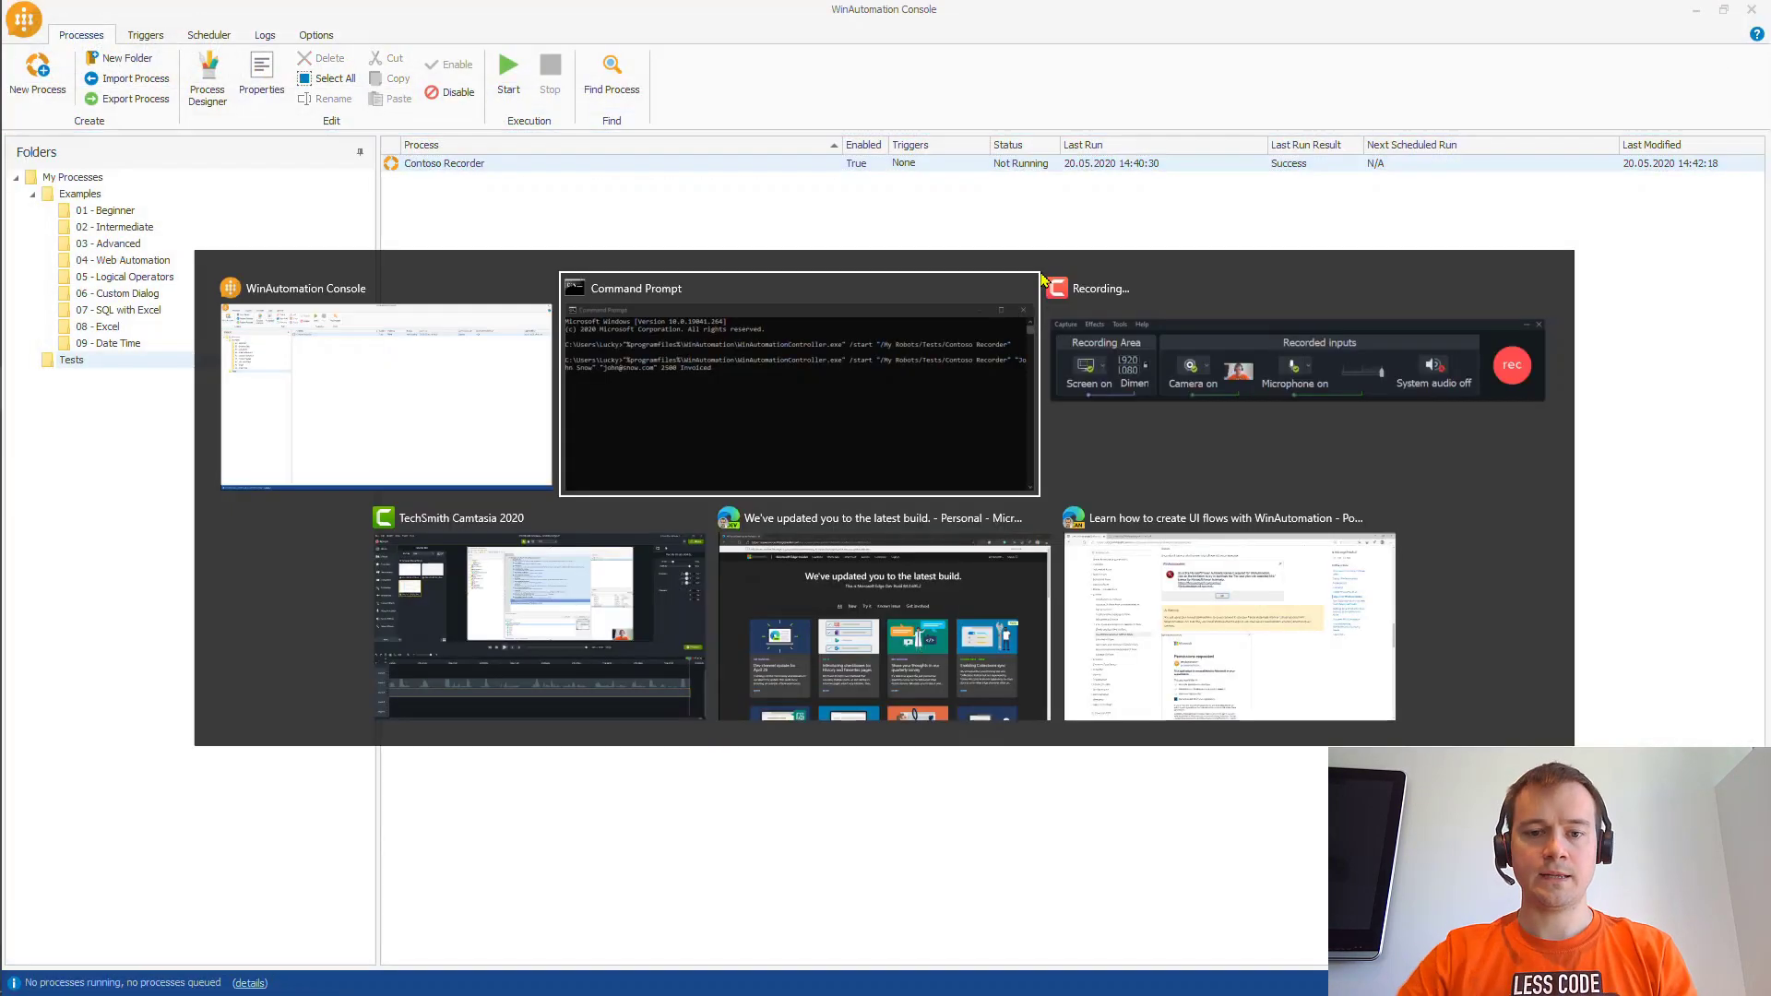
key("Up")
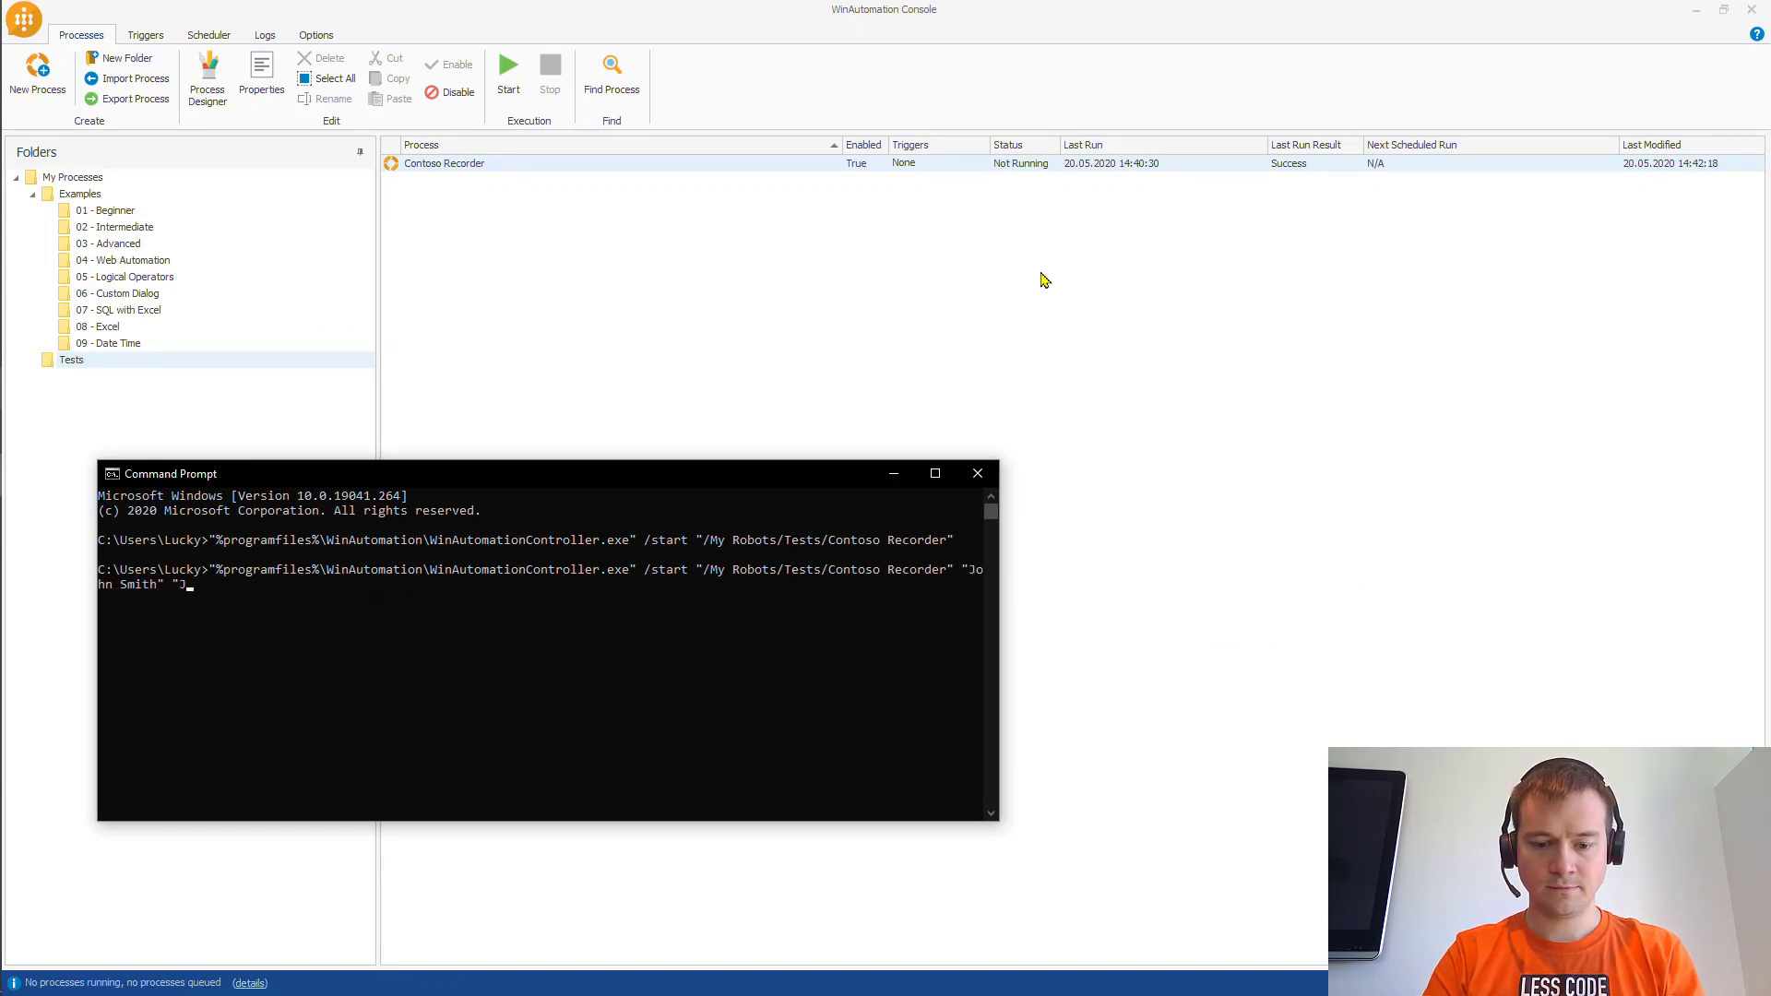
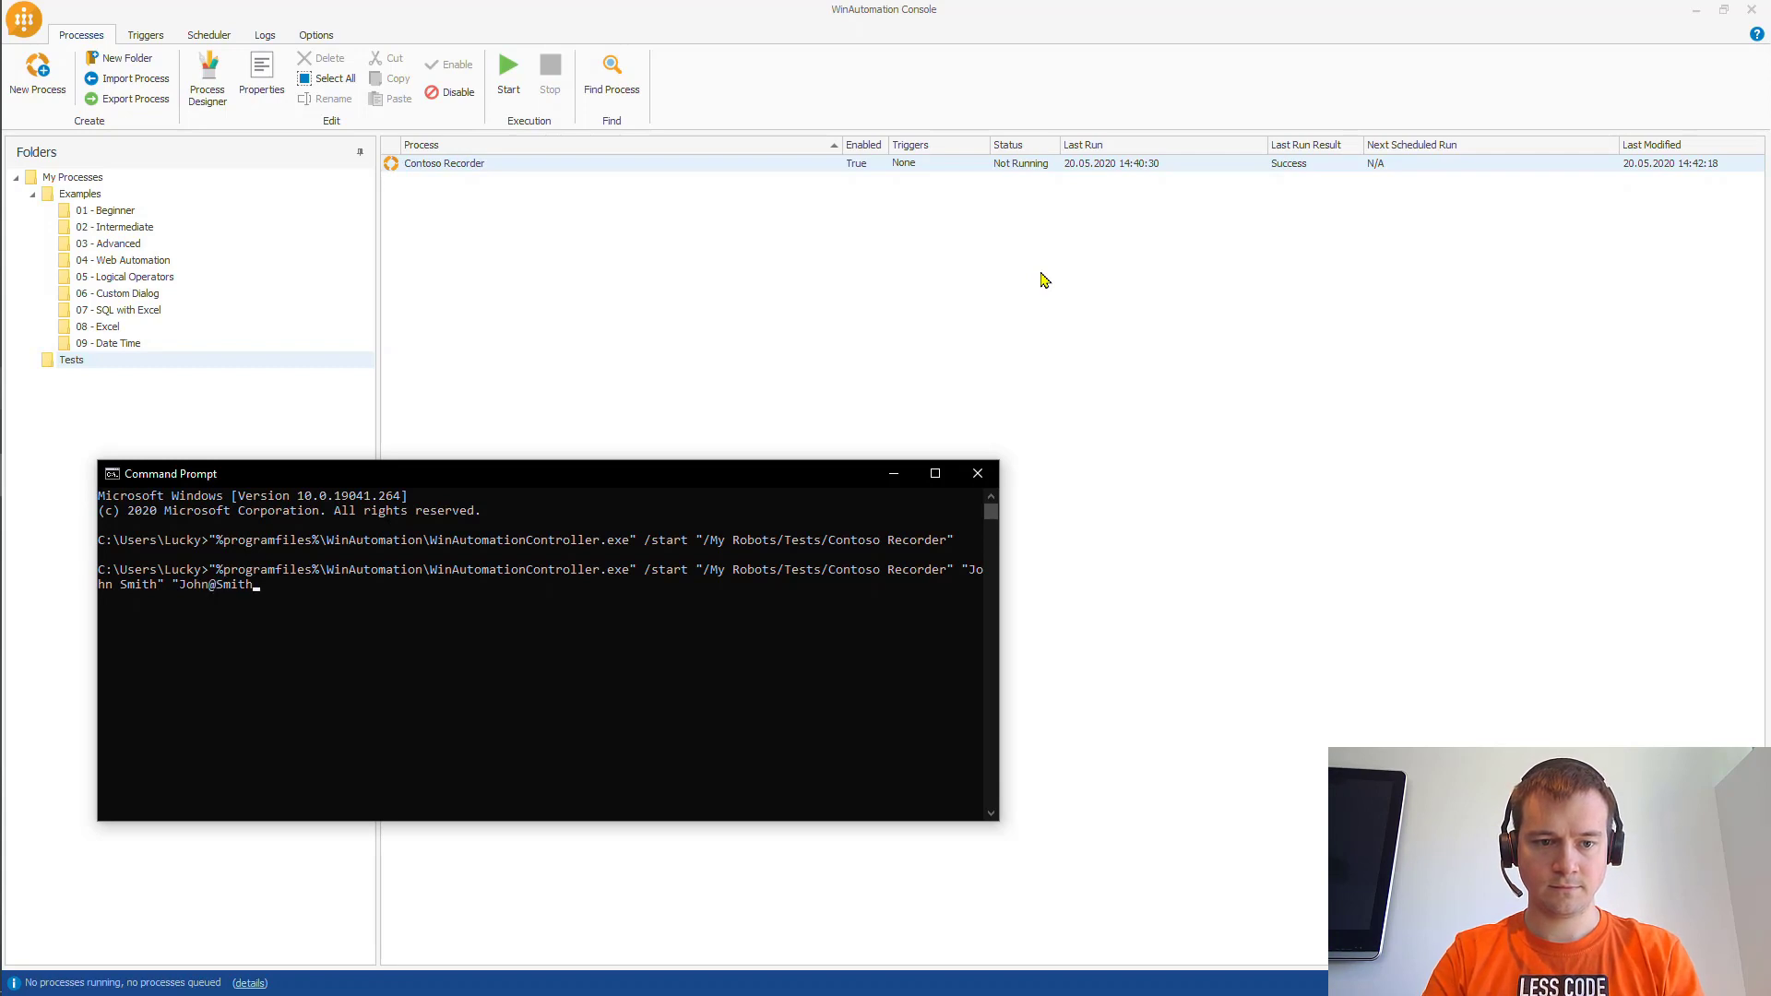
key("Return")
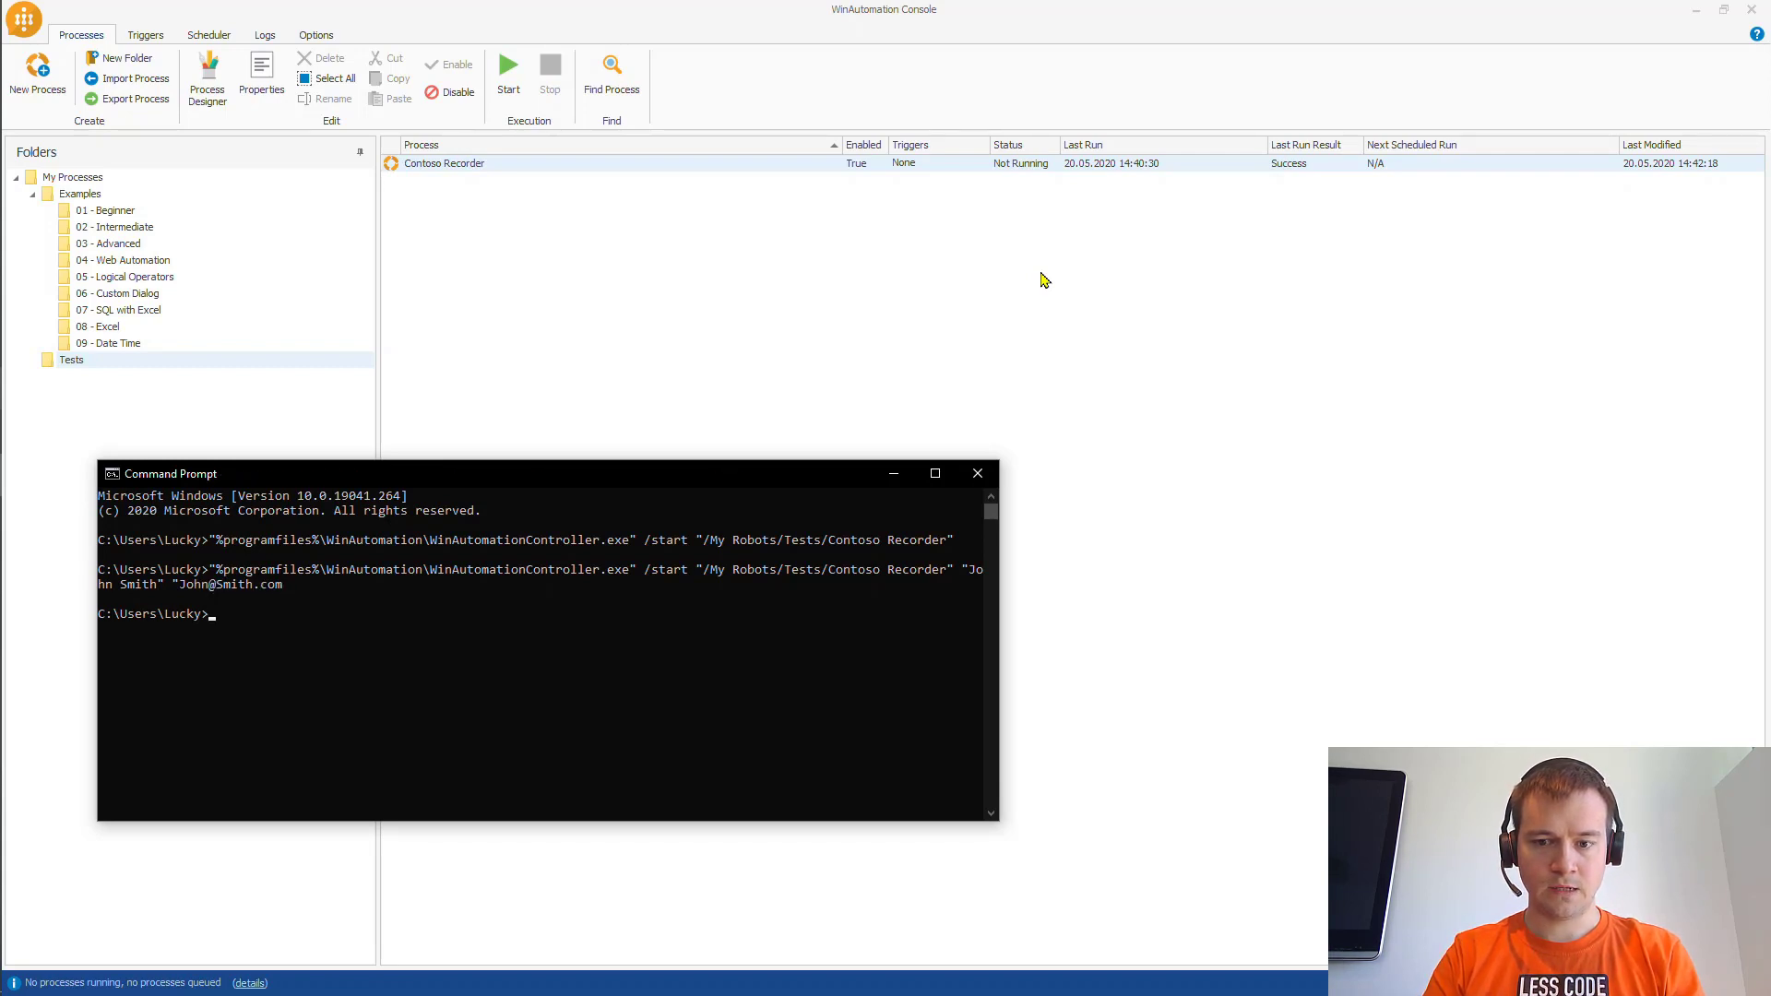
- Rerun the launch command with 2500 and Invoiced appended as the last two arguments
key("Up")
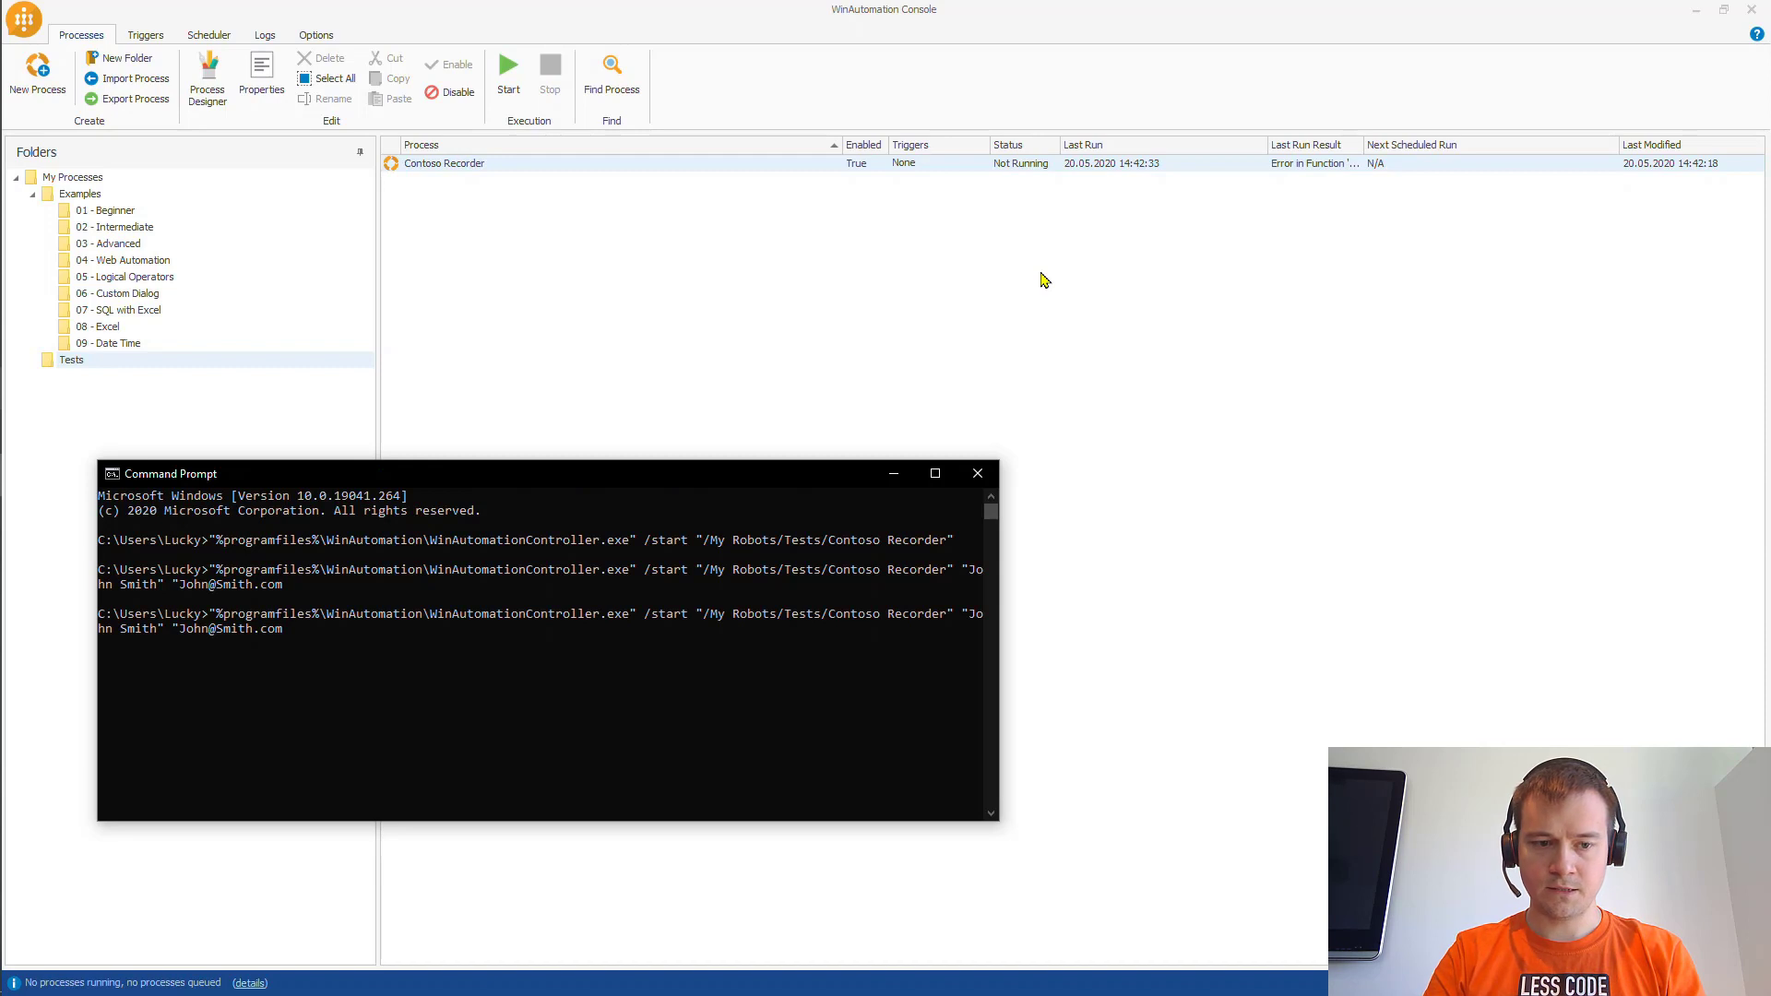
type("2500")
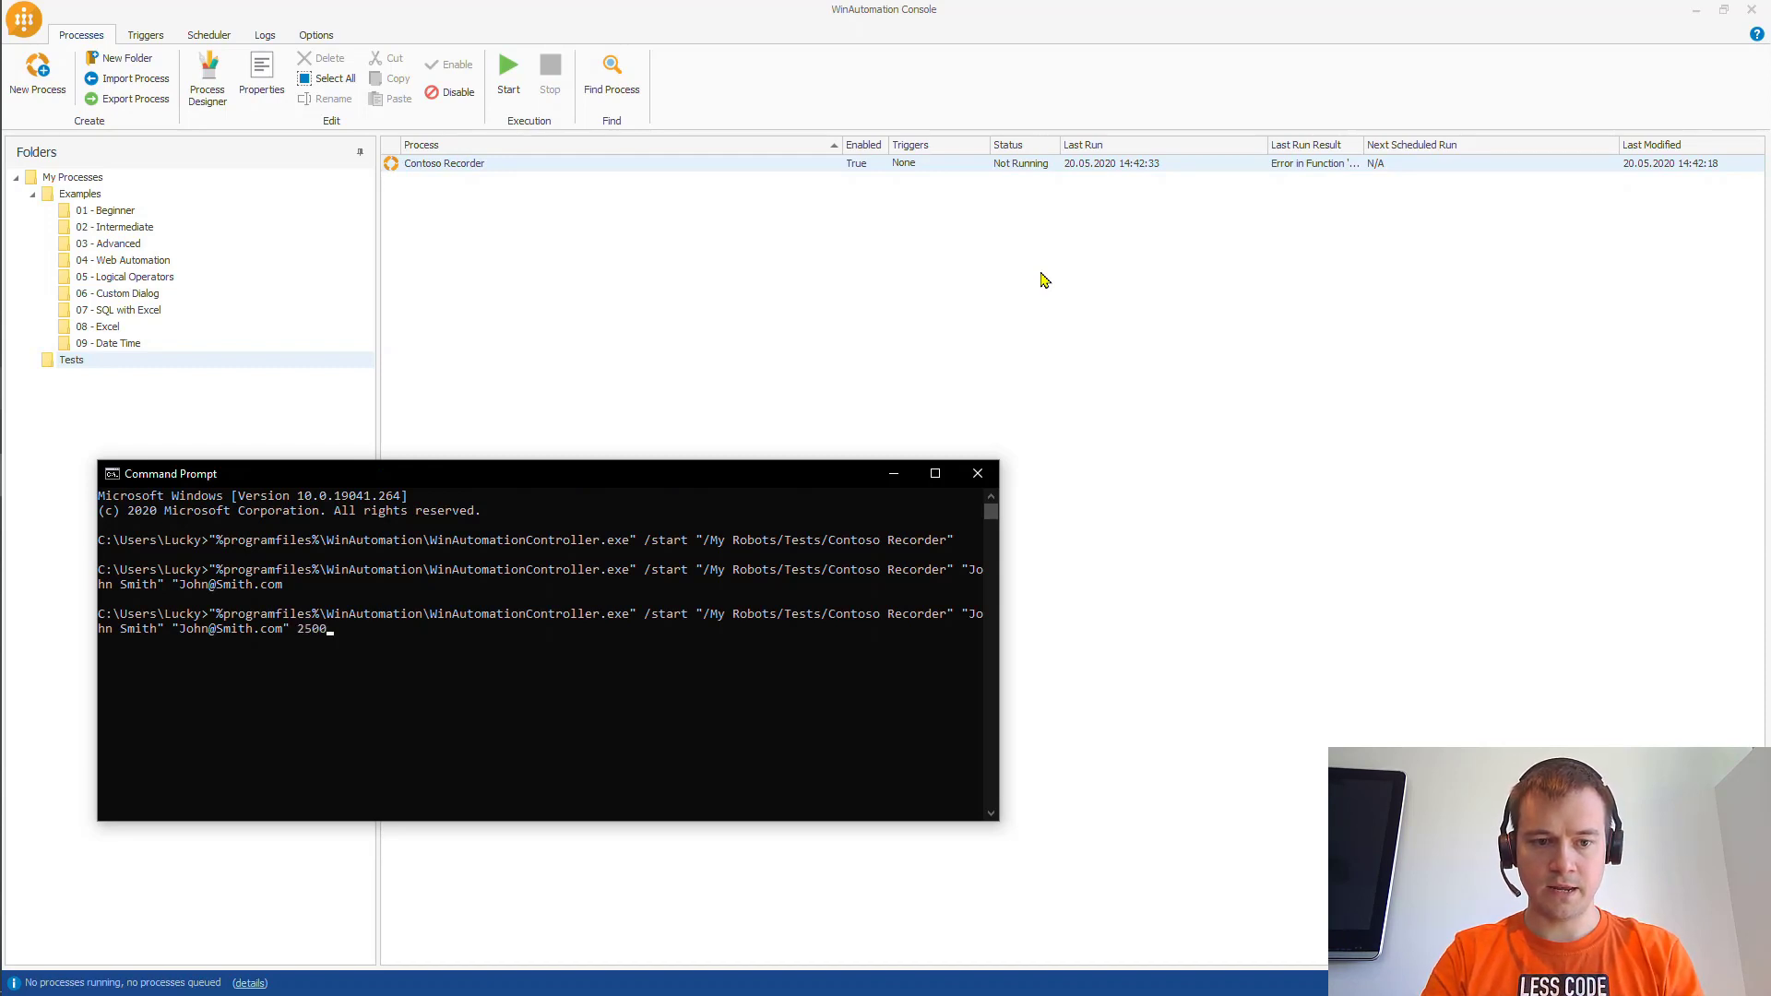
type(" Invoic")
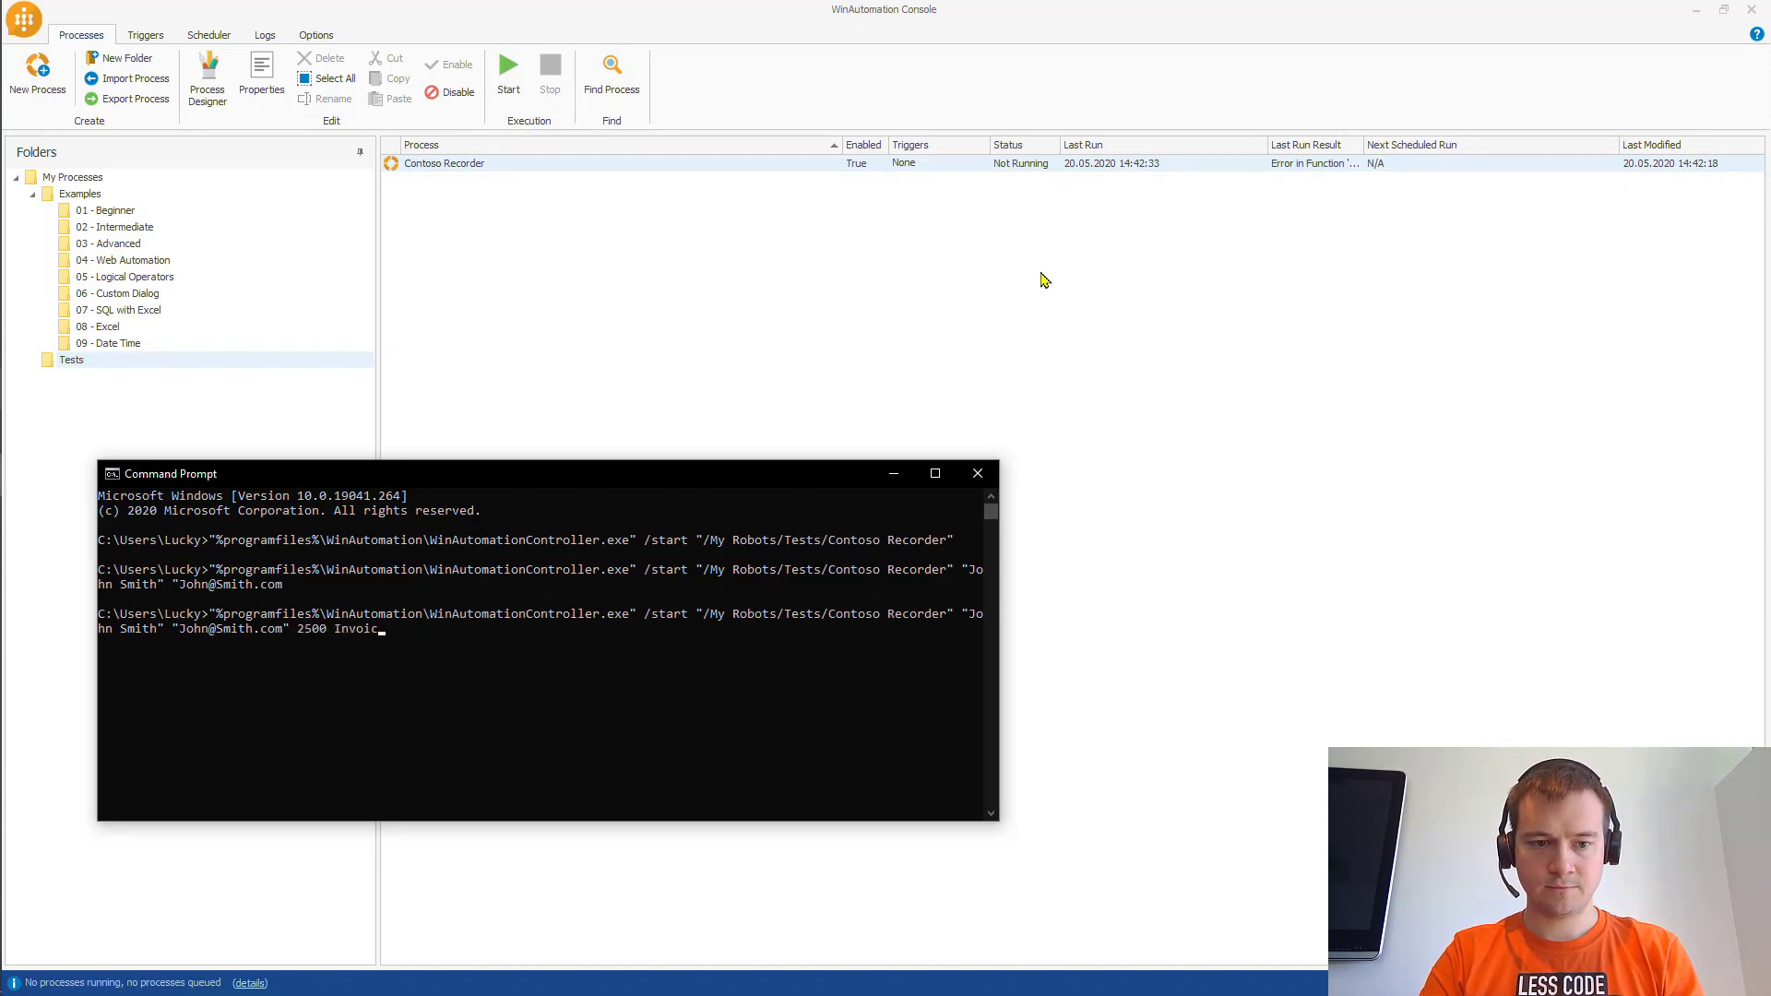
type("ed")
key("Return")
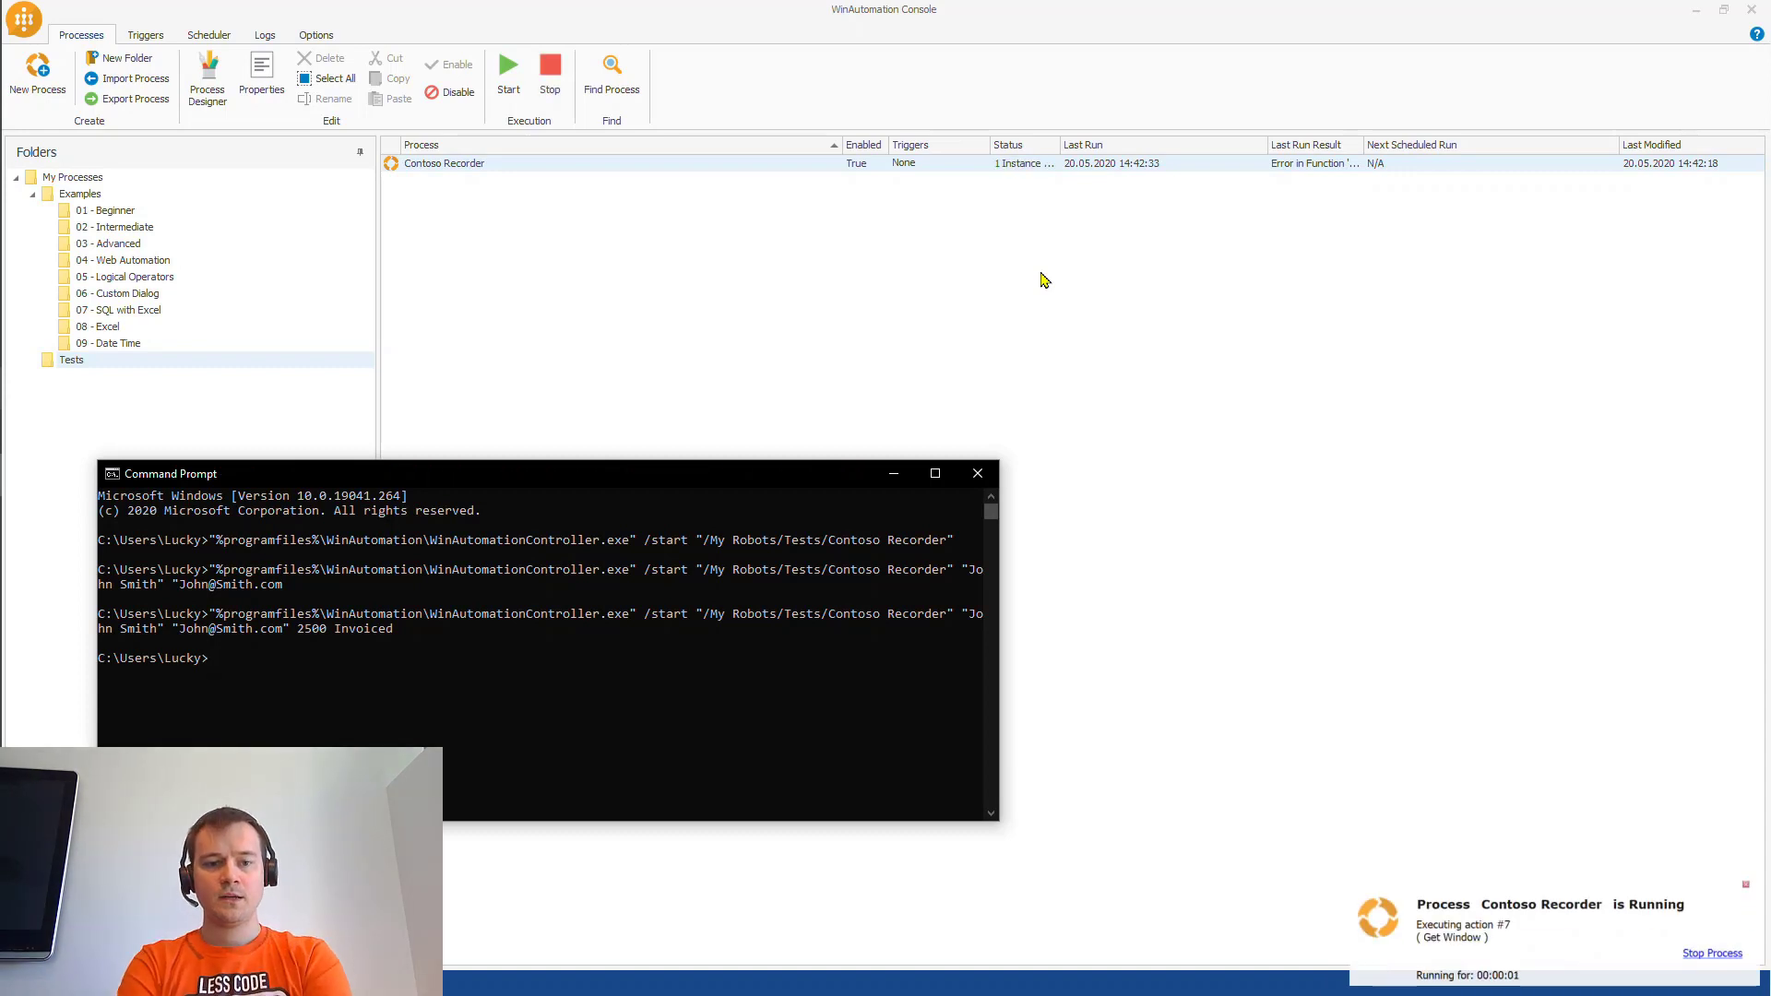